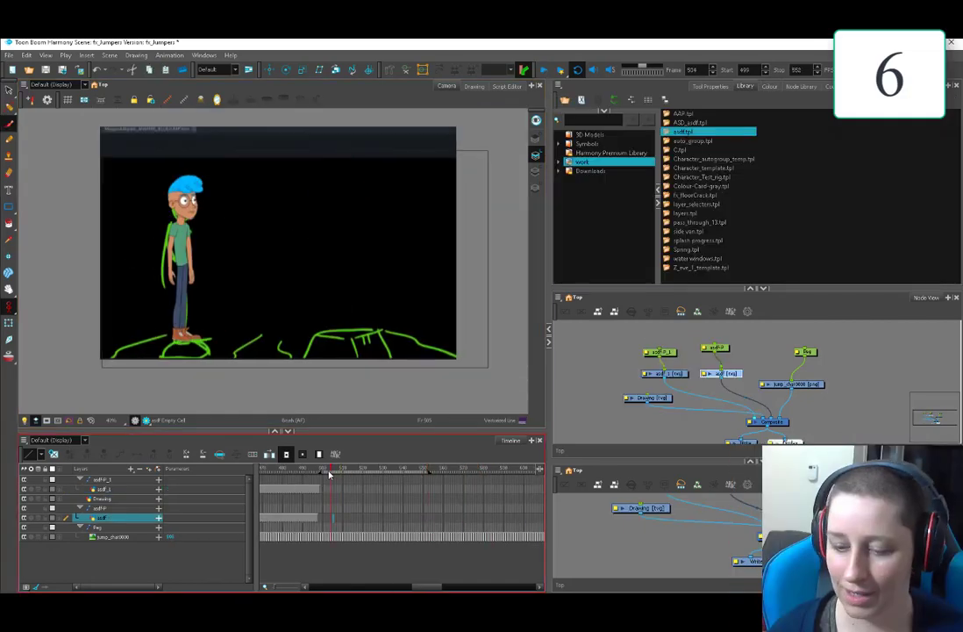
- At frame 507 on the asdf layer, sketch a profile head with eyes and a nose in the empty space beside the scene
mouse_move(329, 474)
mouse_down()
mouse_move(408, 481)
mouse_move(318, 486)
mouse_move(351, 469)
mouse_move(425, 473)
mouse_move(338, 465)
mouse_up()
middle_drag(363, 387, 425, 395)
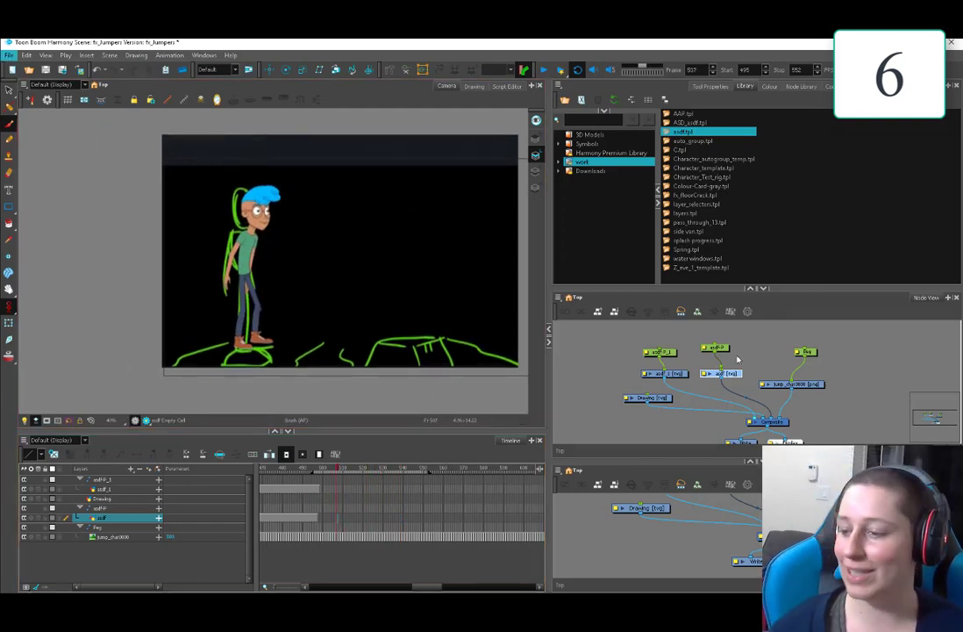
middle_drag(516, 377, 371, 380)
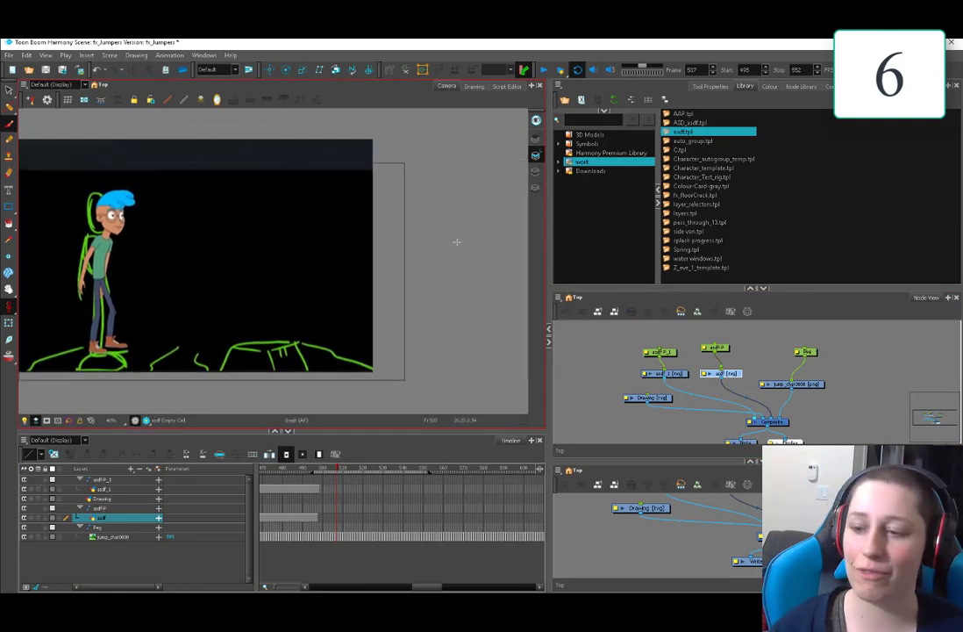
drag(447, 199, 449, 197)
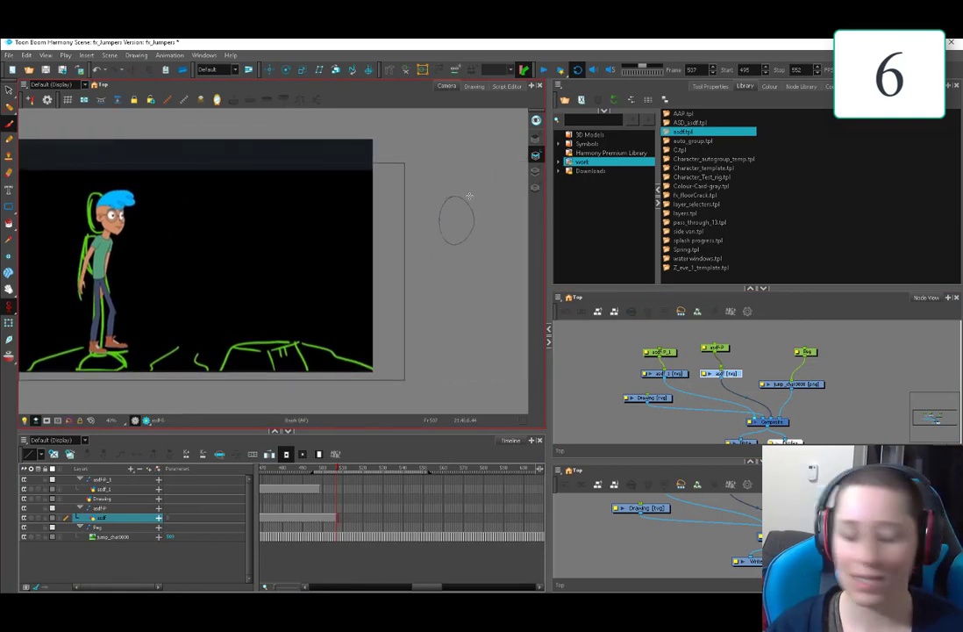
key(ctrl+z)
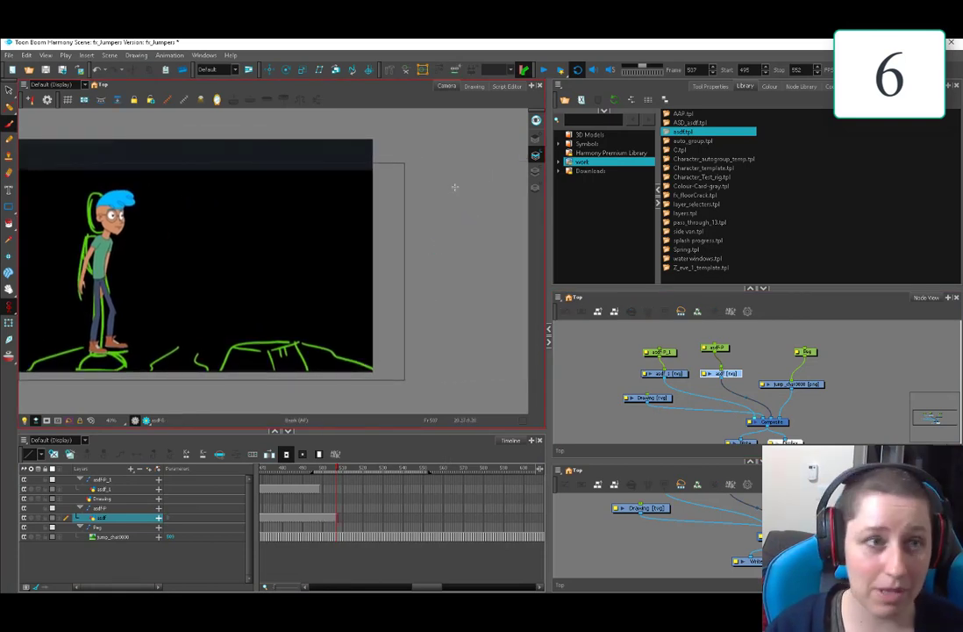
drag(437, 219, 460, 180)
drag(469, 213, 496, 204)
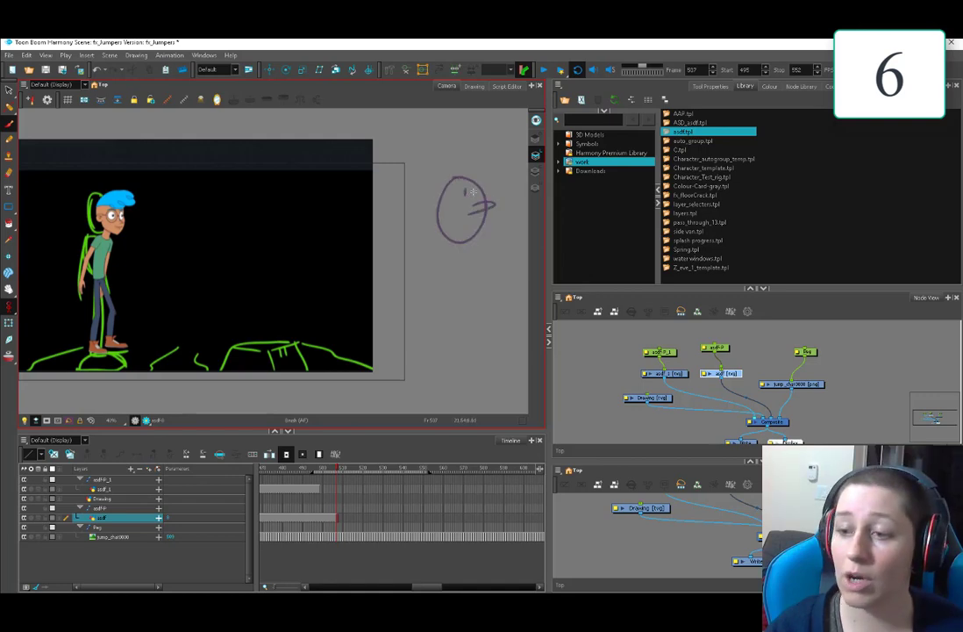
- Sketch two larger heads below the profile head, one with a loop on top and one with eyes and a long nose
drag(464, 271, 462, 272)
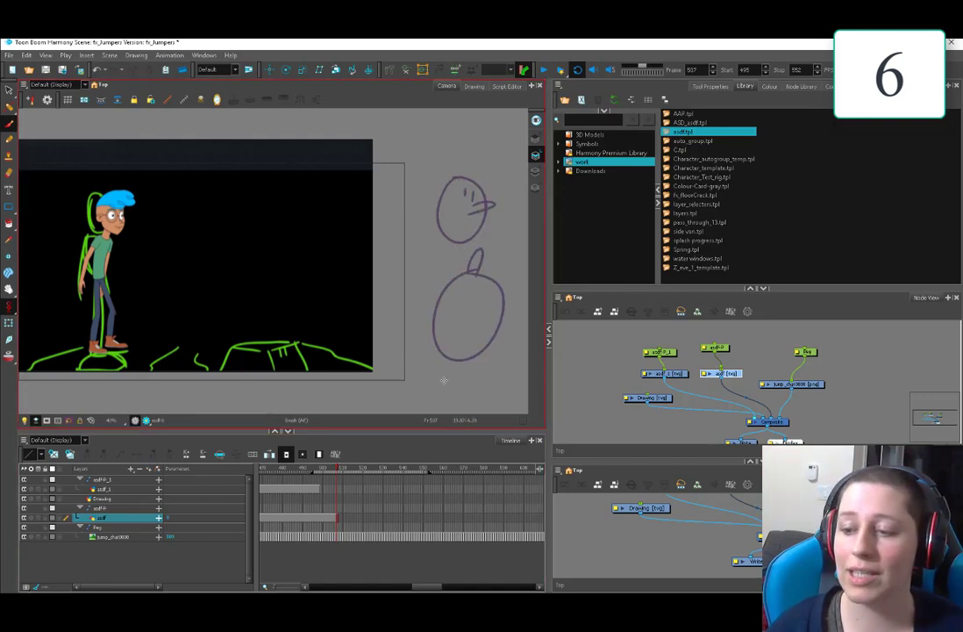
drag(497, 369, 382, 358)
drag(471, 250, 447, 238)
- Delete the two larger sketched heads and keep only the small profile head
key(alt+s)
mouse_move(421, 163)
mouse_down()
mouse_move(492, 351)
mouse_move(495, 206)
mouse_up()
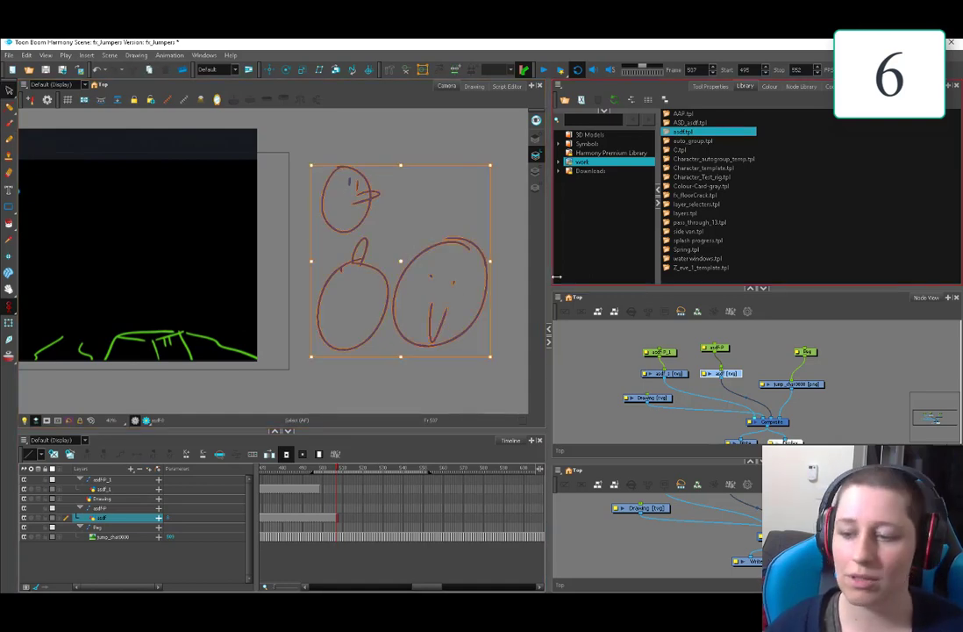
middle_drag(357, 348, 410, 340)
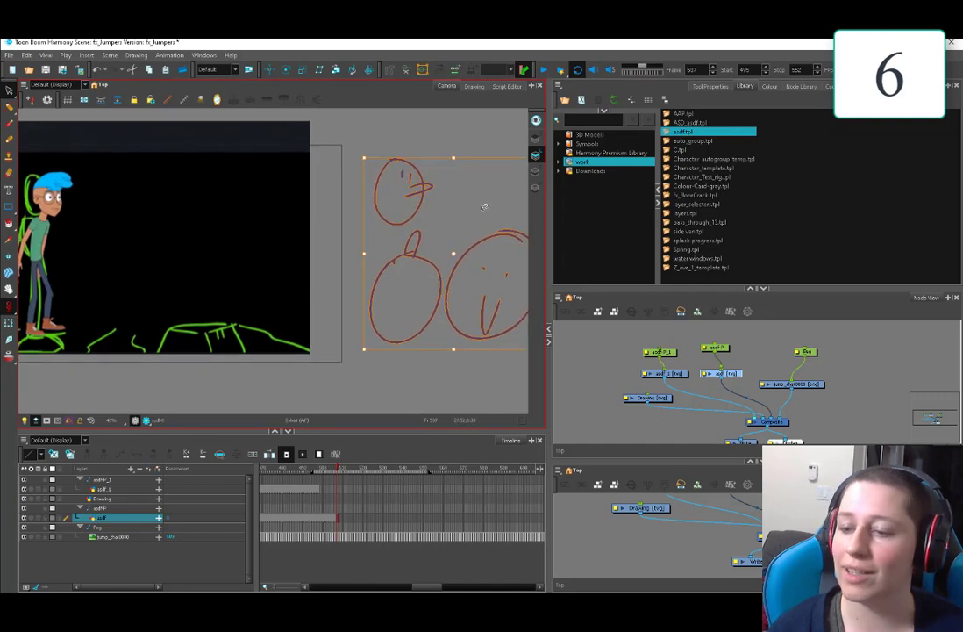
drag(485, 207, 553, 264)
key(Delete)
- Sketch a narrow torso with a shaded side plane beneath the profile head
key(alt+b)
middle_drag(392, 243, 390, 230)
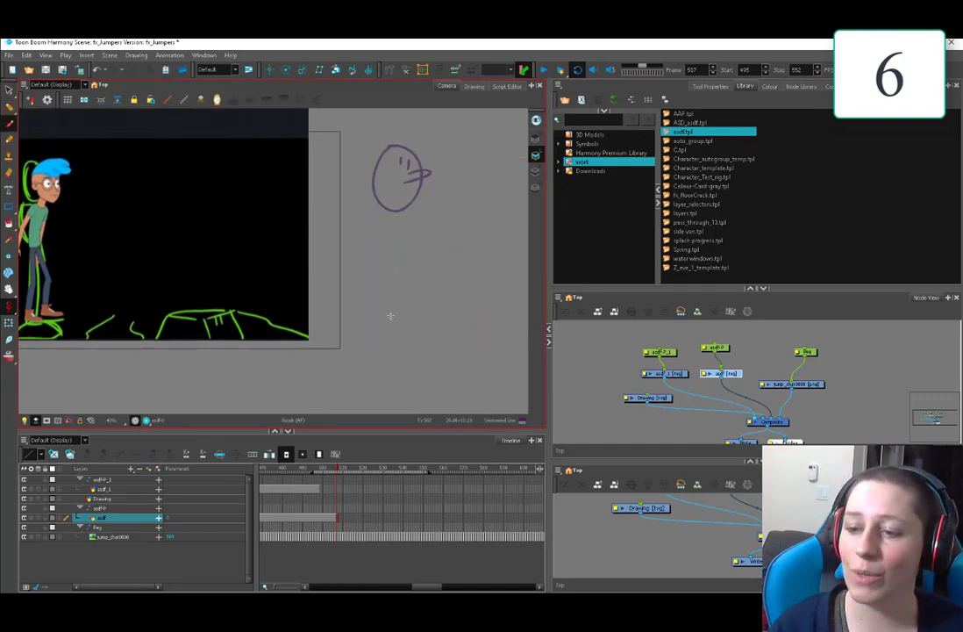
drag(391, 323, 402, 307)
drag(420, 239, 413, 321)
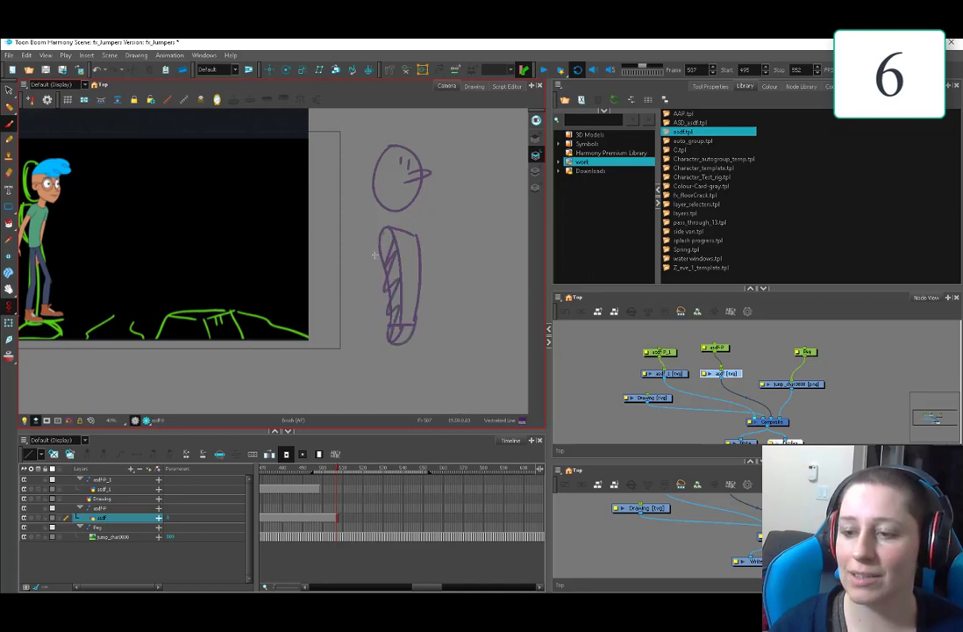
- Add two arms and two legs with elbow and knee marks to the sketched torso
mouse_move(402, 276)
mouse_down()
mouse_move(411, 382)
mouse_move(358, 394)
mouse_up()
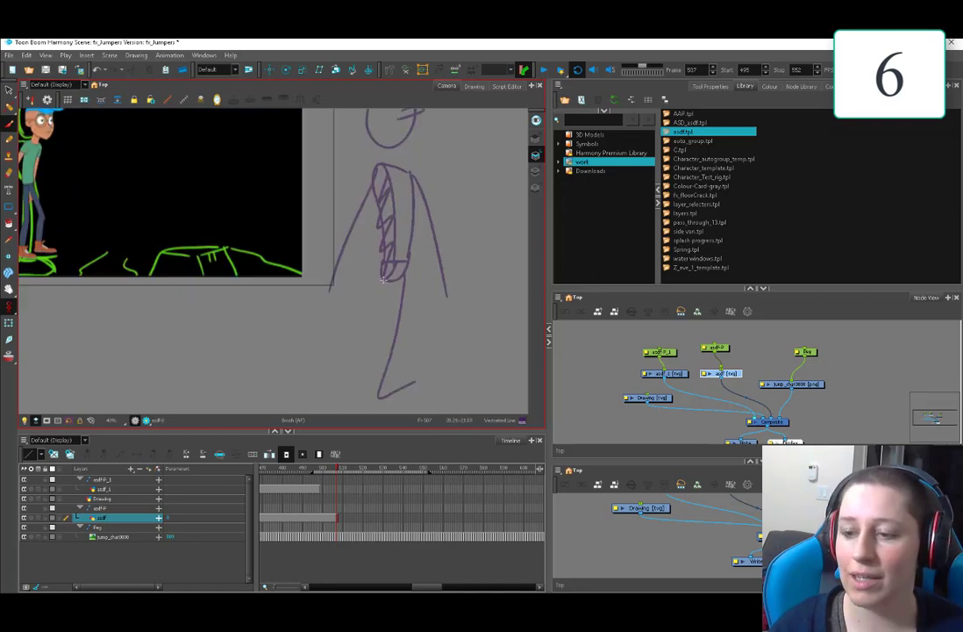
key(2)
middle_drag(404, 341, 412, 370)
drag(380, 340, 410, 350)
click(427, 302)
key(space)
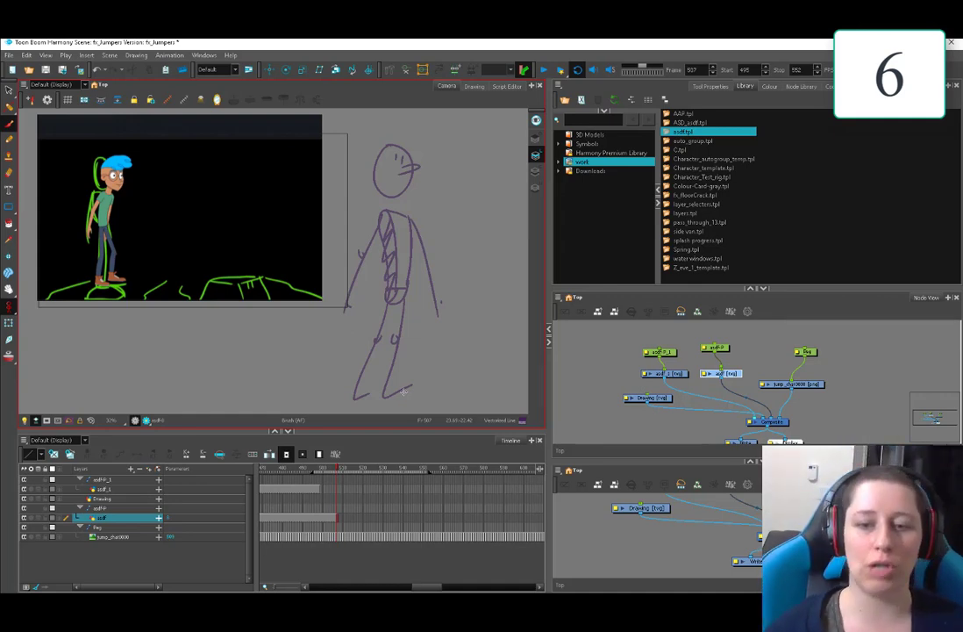
- Sketch a second figure beside the first, with a tilted oval head and a boxy torso
key(space)
mouse_move(455, 181)
mouse_down()
mouse_move(408, 200)
mouse_move(439, 152)
mouse_move(450, 190)
mouse_up()
key(space)
mouse_move(453, 239)
mouse_down()
mouse_move(420, 209)
mouse_move(420, 304)
mouse_up()
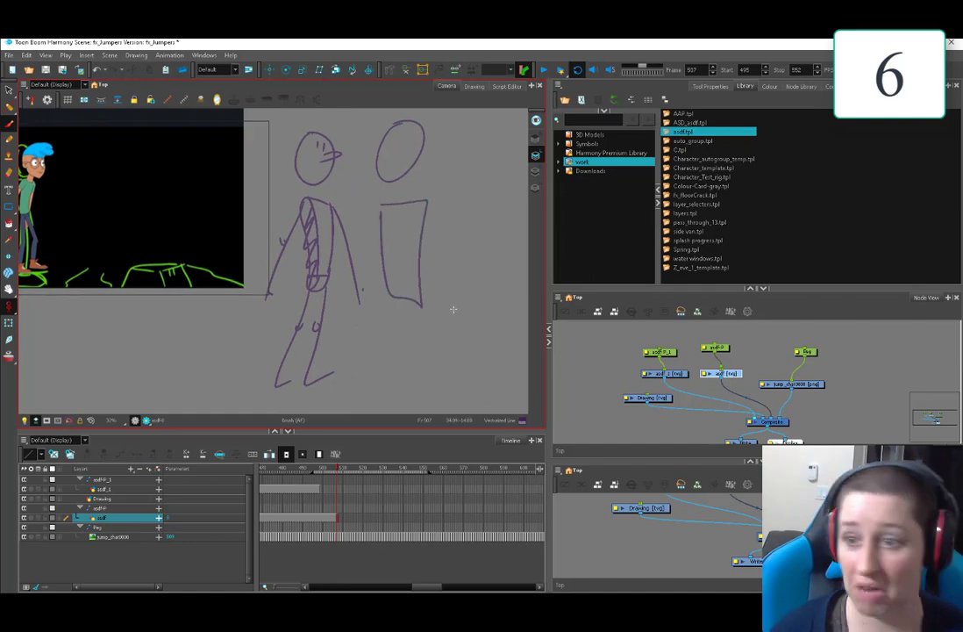
key(space)
drag(430, 139, 389, 189)
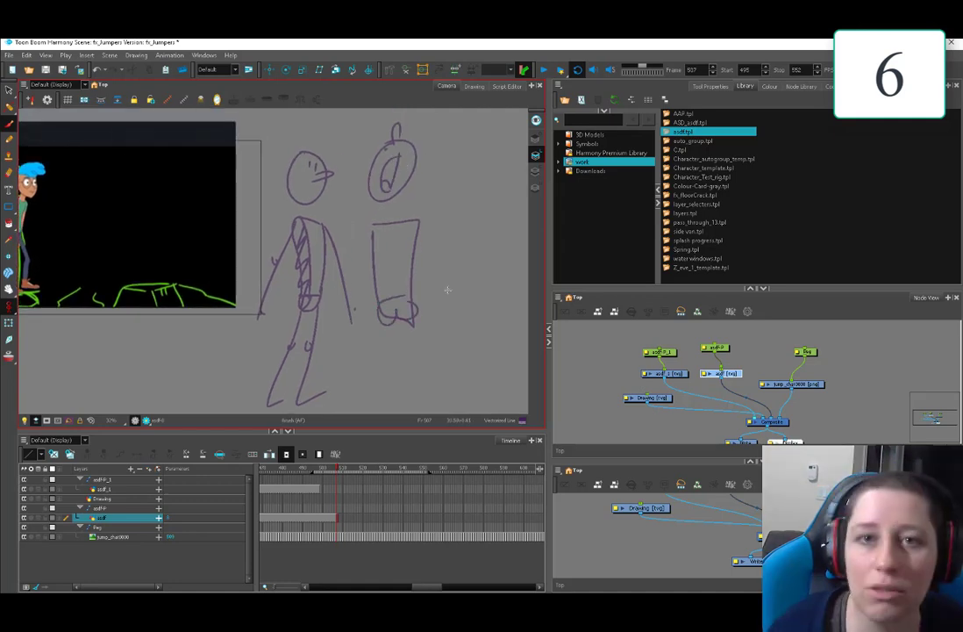
- Draw a pointer line to the second figure's head and an arrow to the first figure's face
drag(436, 116, 387, 184)
key(alt+s)
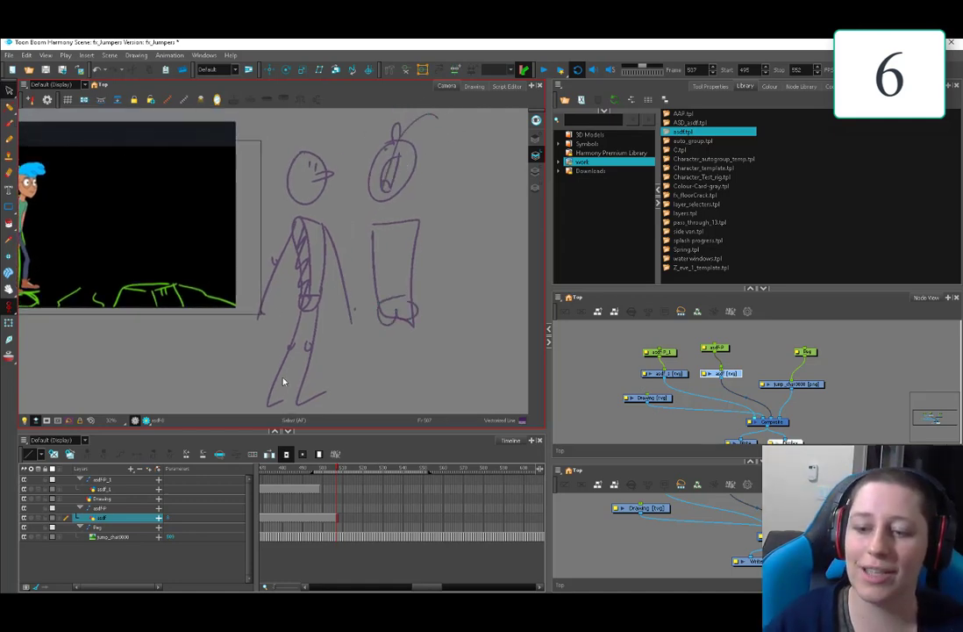
key(alt+b)
drag(342, 124, 327, 151)
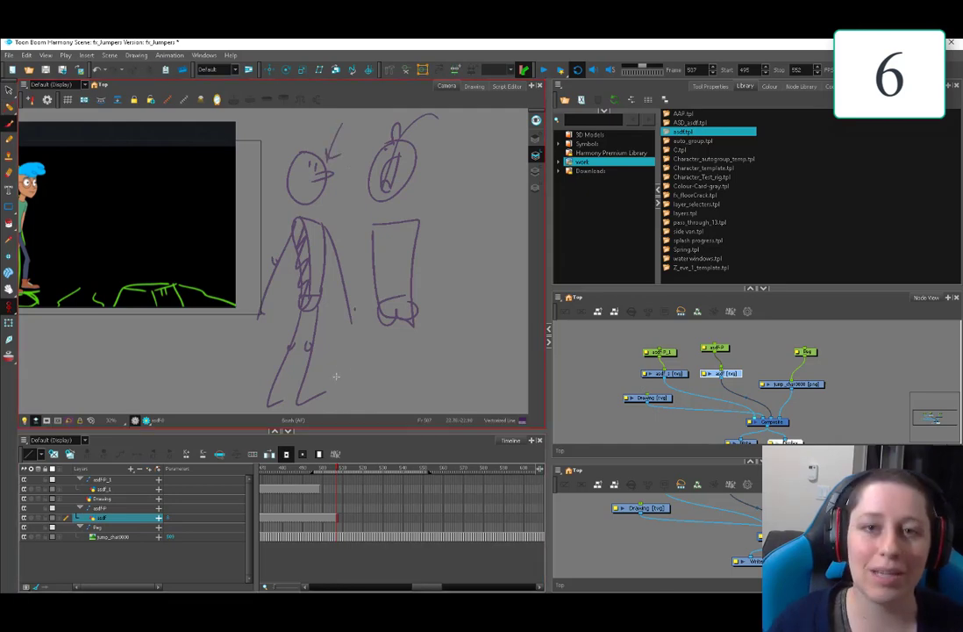
- Select all the sketches on the current drawing and delete them
middle_drag(398, 332, 436, 325)
key(alt+s)
key(ctrl+a)
key(Delete)
middle_drag(330, 380, 434, 411)
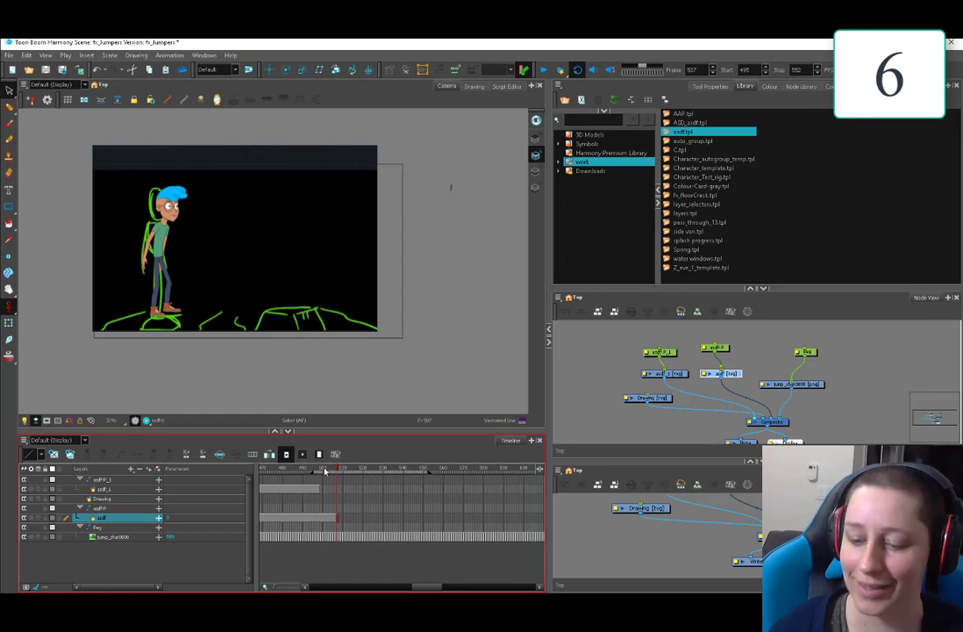
- Scrub through and play back the character's jump between the two rocks
mouse_move(351, 471)
mouse_down()
mouse_move(392, 470)
mouse_move(352, 473)
mouse_up()
click(543, 71)
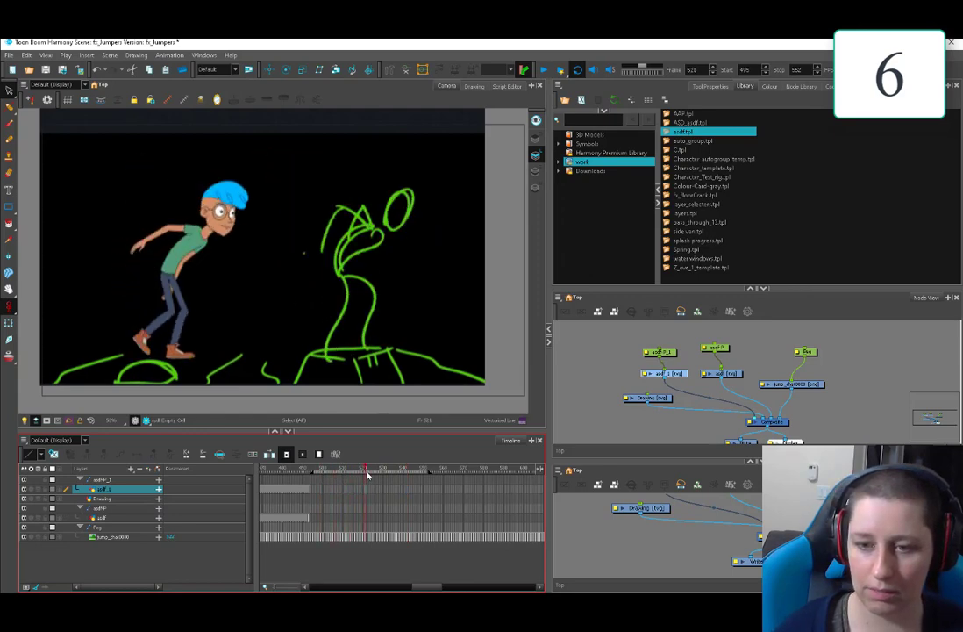
drag(369, 474, 396, 481)
click(543, 70)
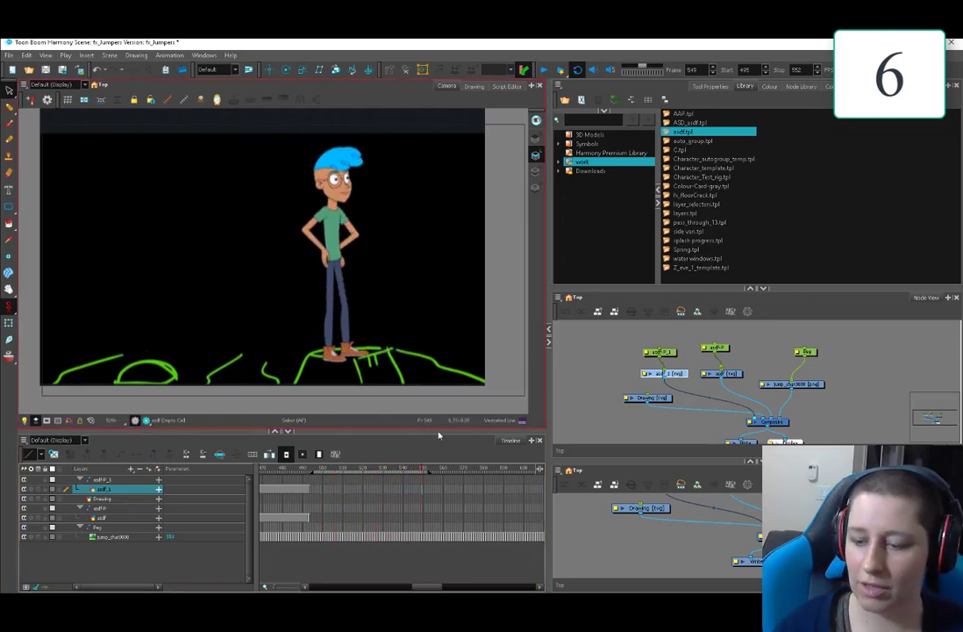
- At frame 501 on the asdf_1 layer, sketch an S-curved standing figure with a capped head beside the scene
click(326, 474)
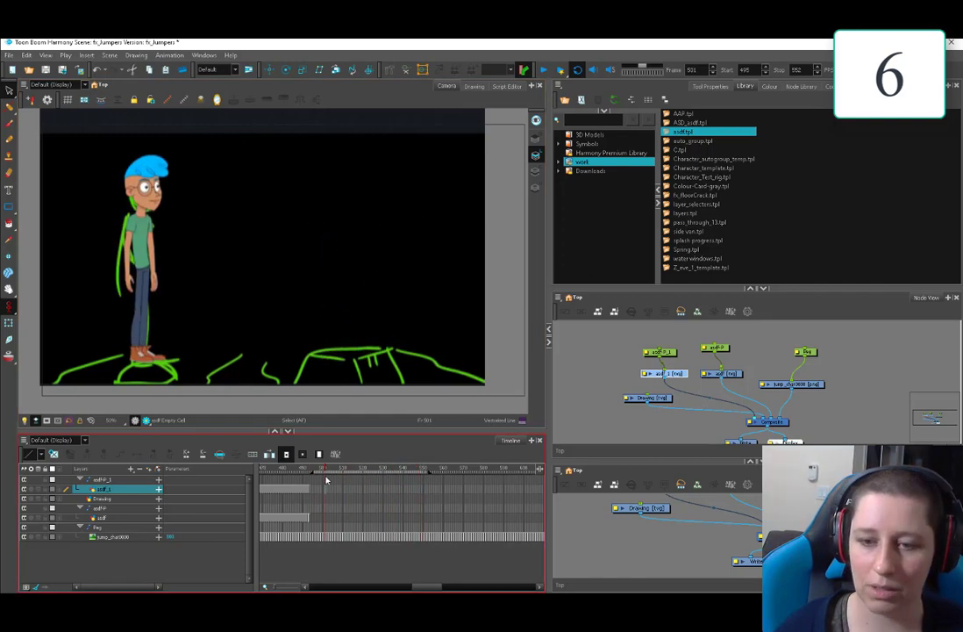
key(alt+b)
scroll(262, 251, down, 1)
middle_drag(262, 252, 383, 263)
drag(131, 170, 148, 400)
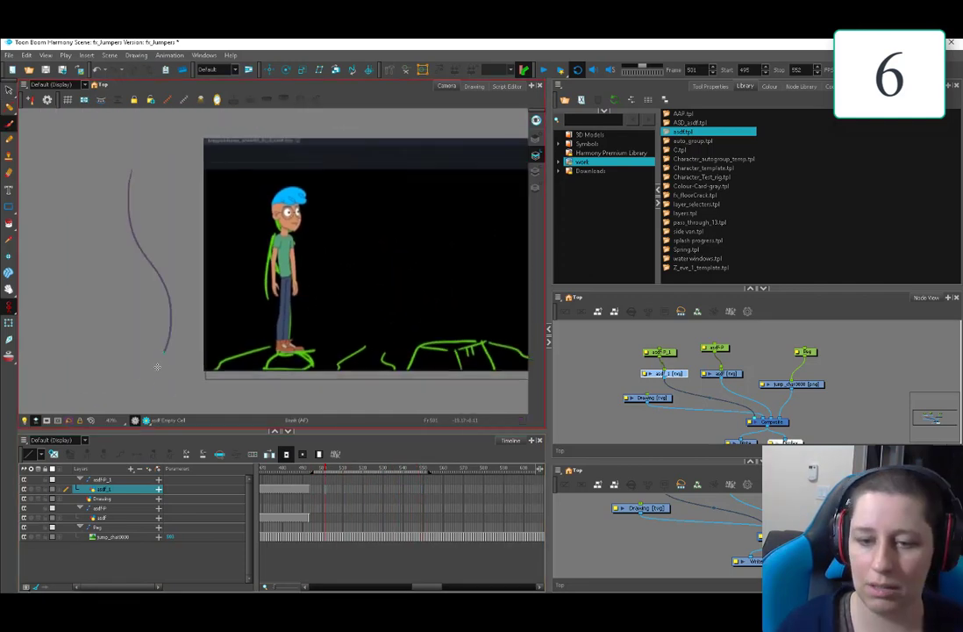
drag(131, 182, 150, 329)
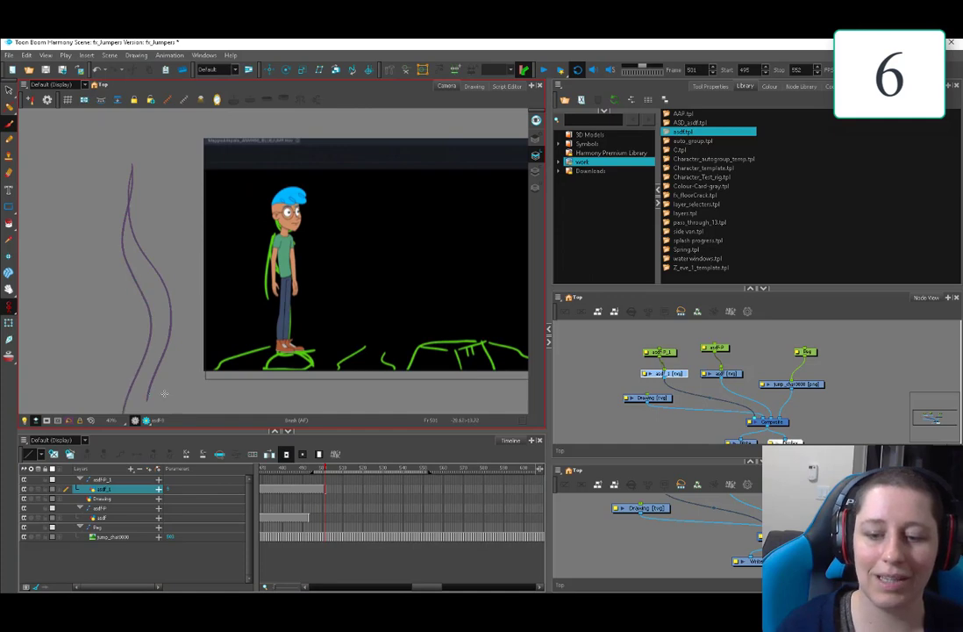
drag(148, 167, 127, 169)
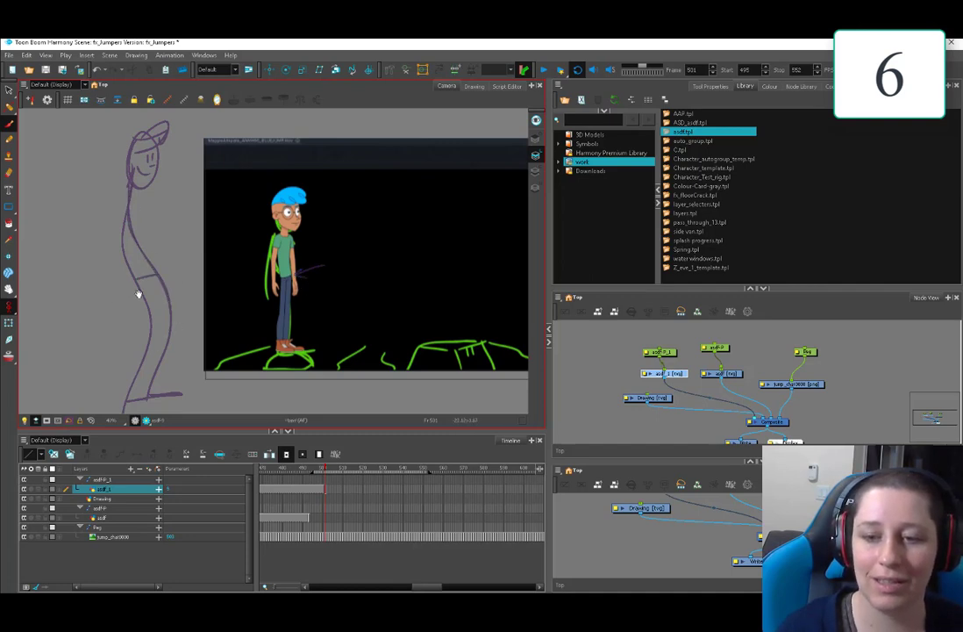
- Sketch a slouched figure with bent knees, and beside it an exaggerated S-curved body with strongly bent legs
drag(147, 291, 169, 285)
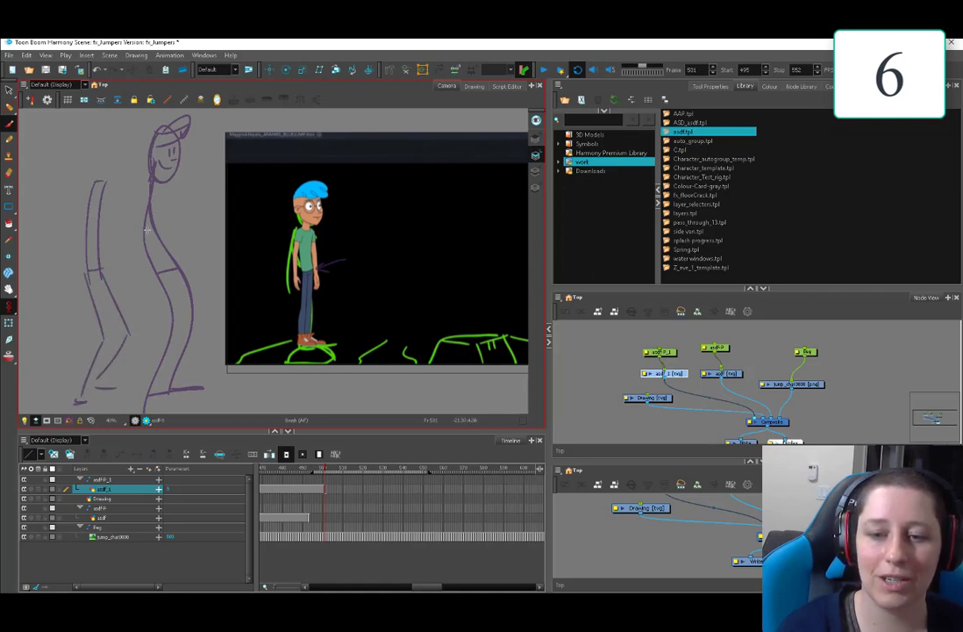
drag(74, 237, 108, 301)
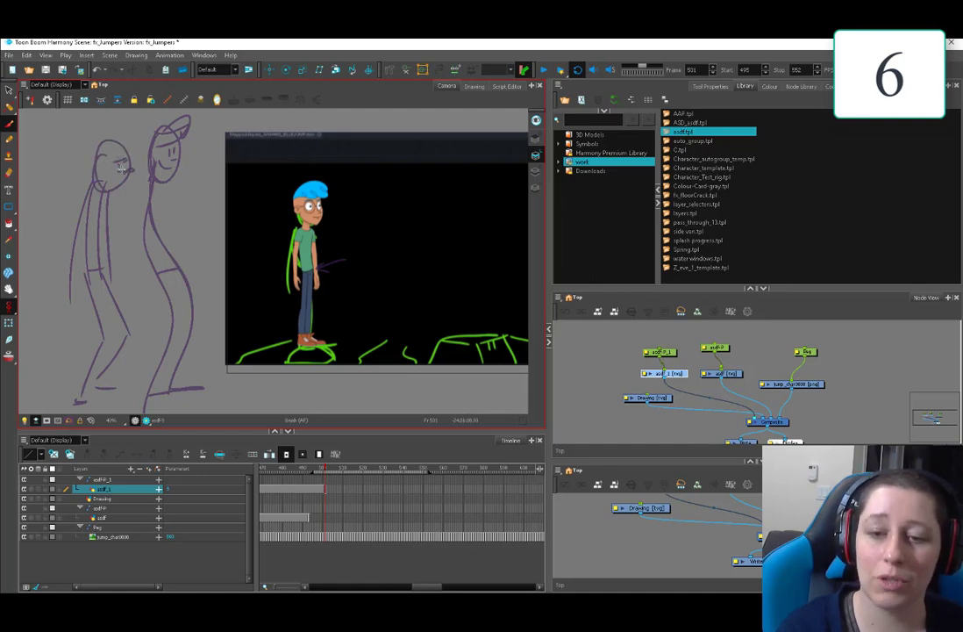
middle_drag(54, 344, 113, 325)
drag(39, 226, 64, 323)
drag(58, 197, 97, 329)
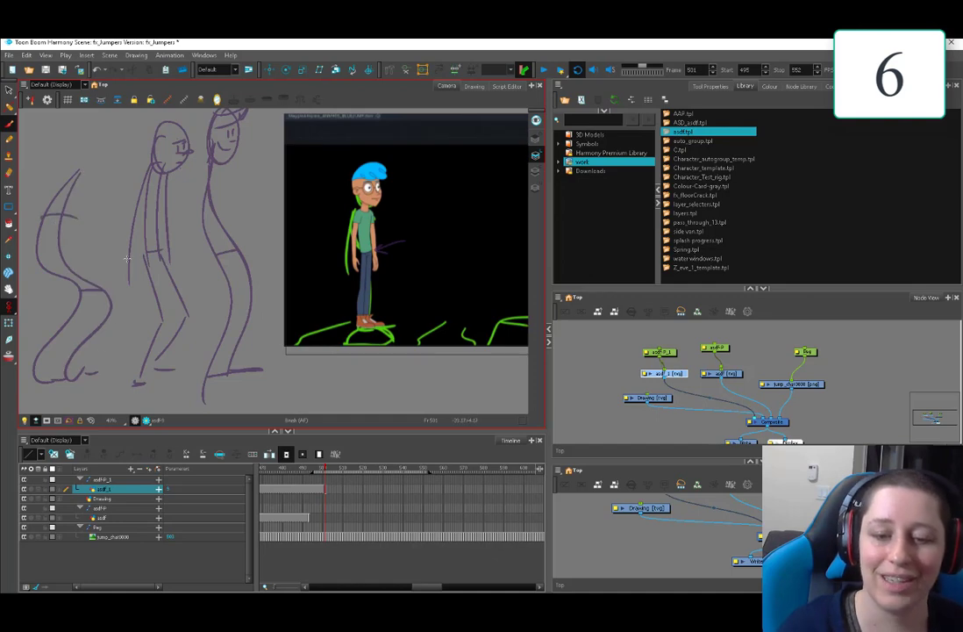
- Select the sketched figures standing beside the scene
key(alt+s)
key(ctrl+a)
middle_drag(241, 335, 178, 360)
key(1)
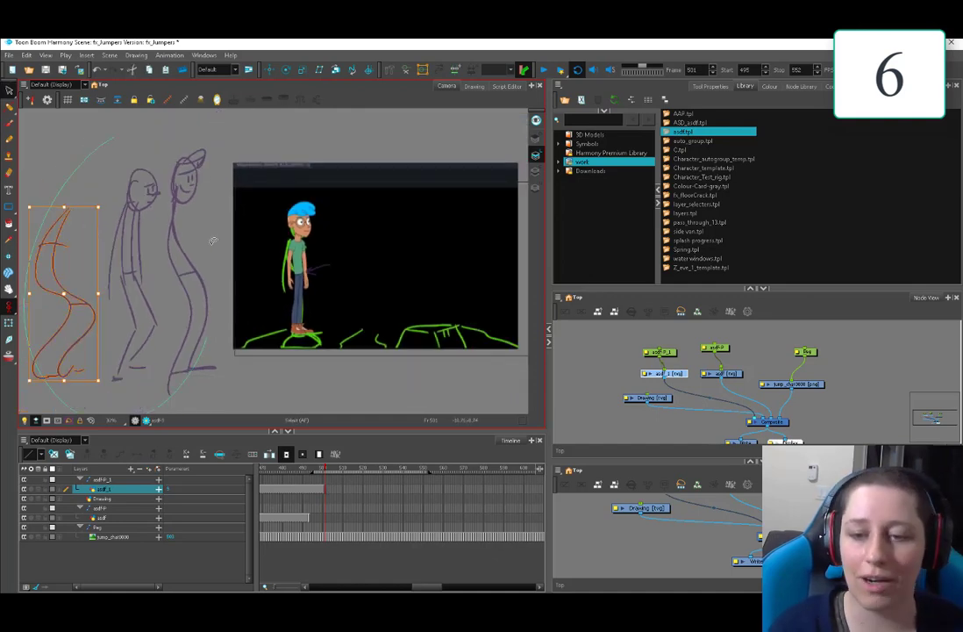
drag(209, 176, 175, 140)
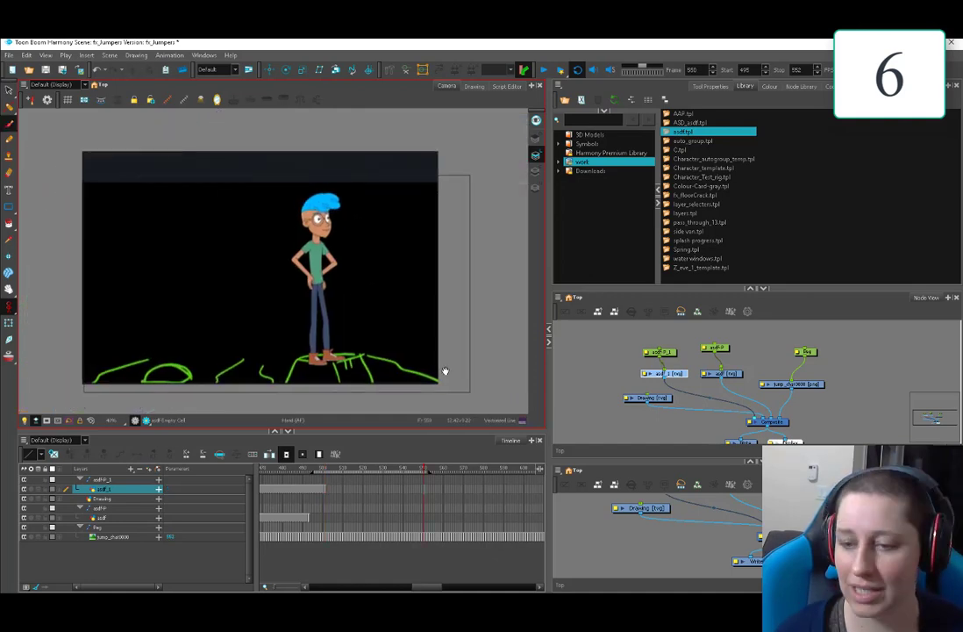
- Examine the character's crouching anticipation poses around frames 518 and 513, undoing any trial strokes
middle_drag(444, 372, 431, 381)
key(2)
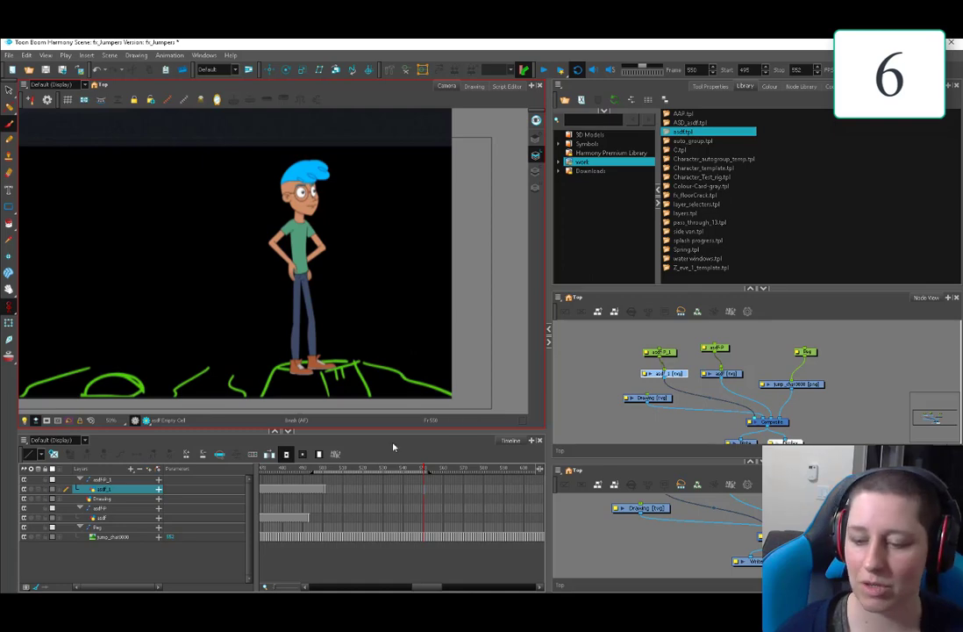
mouse_move(386, 471)
mouse_down()
mouse_move(334, 478)
mouse_move(357, 482)
mouse_up()
drag(307, 281, 330, 293)
key(ctrl+z)
middle_drag(306, 372, 342, 370)
click(361, 472)
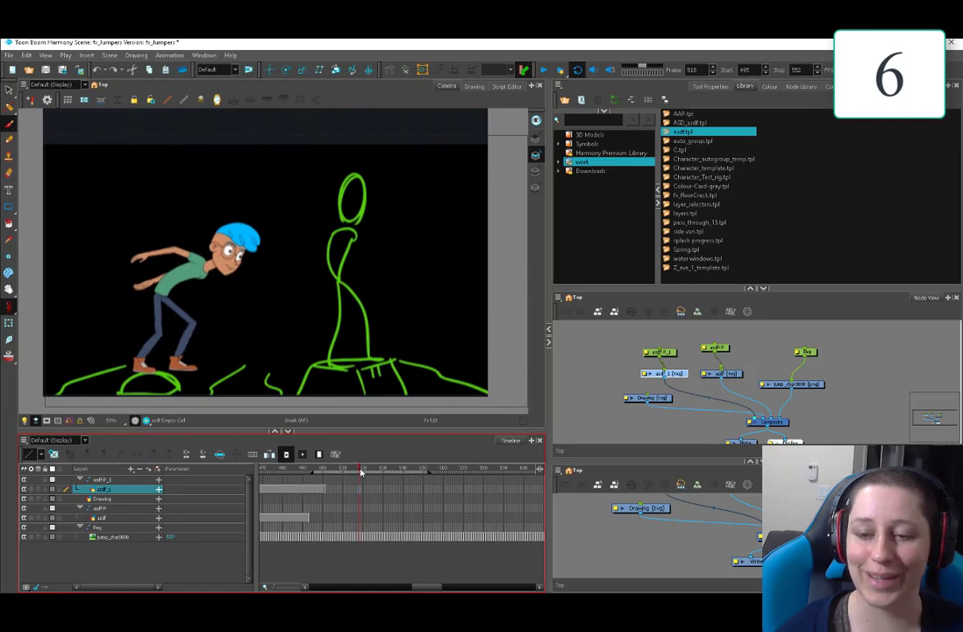
mouse_move(360, 472)
mouse_down()
mouse_move(393, 477)
mouse_move(337, 487)
mouse_move(361, 489)
mouse_move(349, 489)
mouse_up()
mouse_move(242, 312)
middle_down()
mouse_move(324, 329)
mouse_move(326, 295)
middle_up()
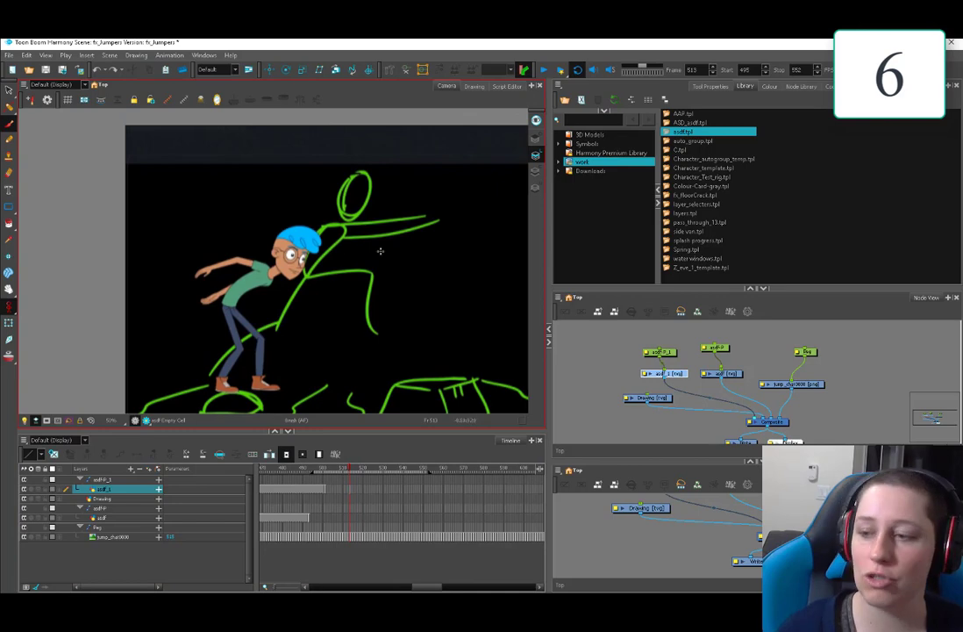
drag(231, 232, 249, 221)
key(ctrl+z)
- At frame 517 on the asdf_1 layer, trace the character's raised back arm in green from shoulder to hand
middle_drag(240, 242, 288, 245)
mouse_move(335, 471)
mouse_down()
mouse_move(370, 469)
mouse_move(358, 471)
mouse_up()
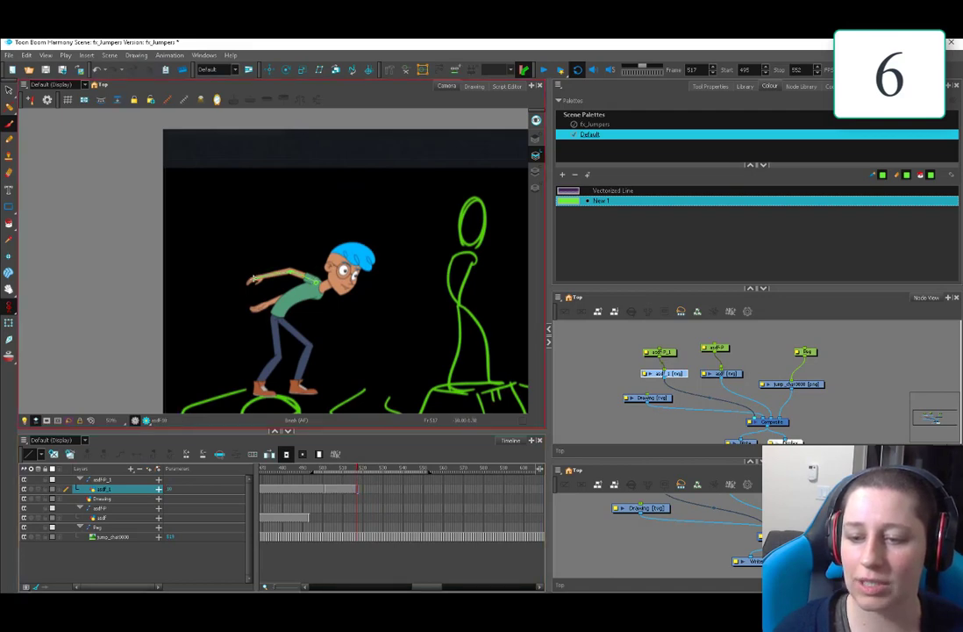
mouse_move(358, 471)
mouse_down()
mouse_move(378, 471)
mouse_move(341, 481)
mouse_move(351, 482)
mouse_up()
click(301, 272)
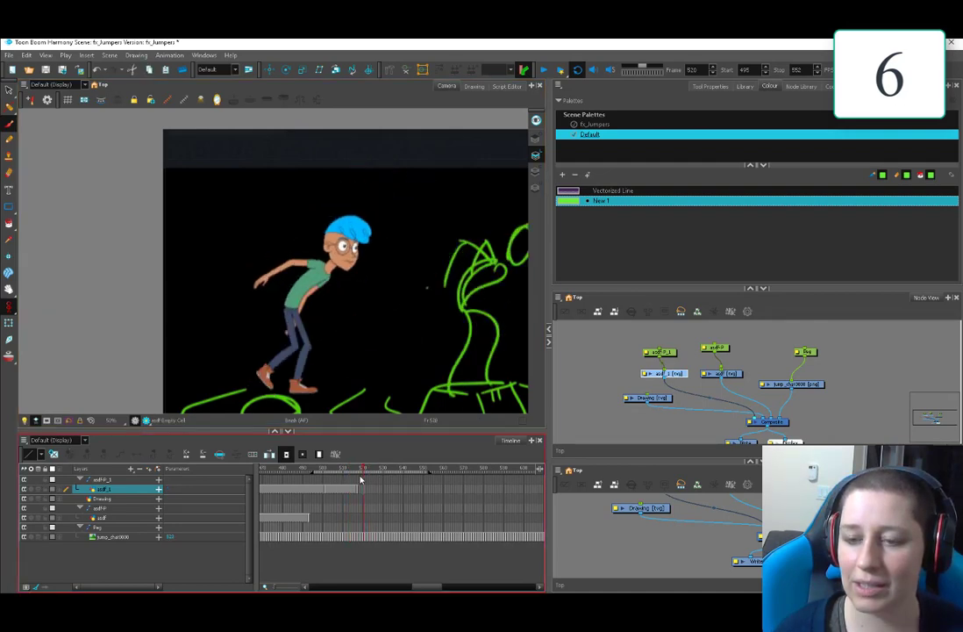
- Extend the asdf_1 layer's drawing exposure through frame 552 and go to frame 518 to mark the arm pose
click(357, 496)
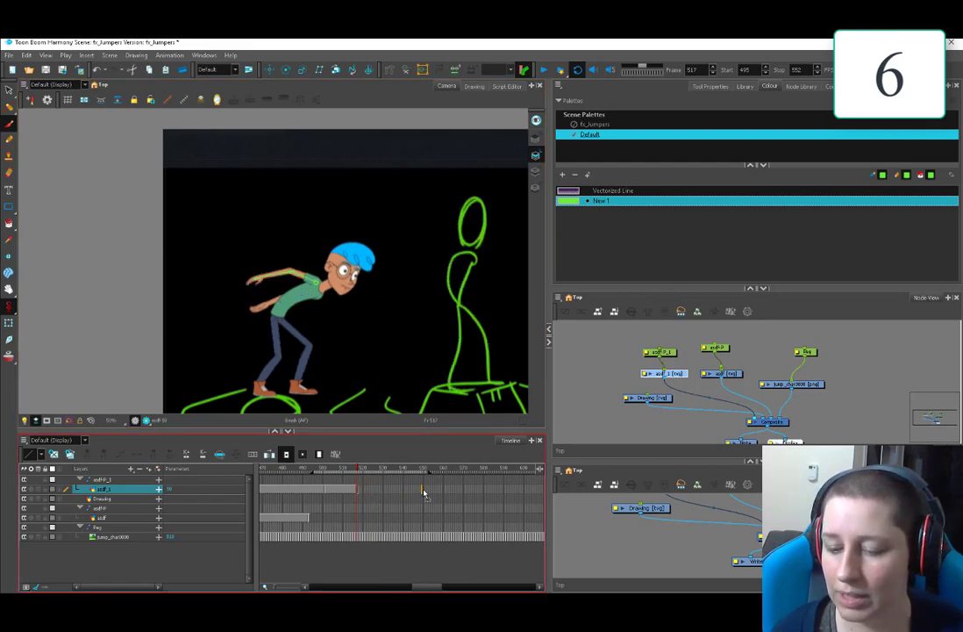
click(427, 493)
click(359, 493)
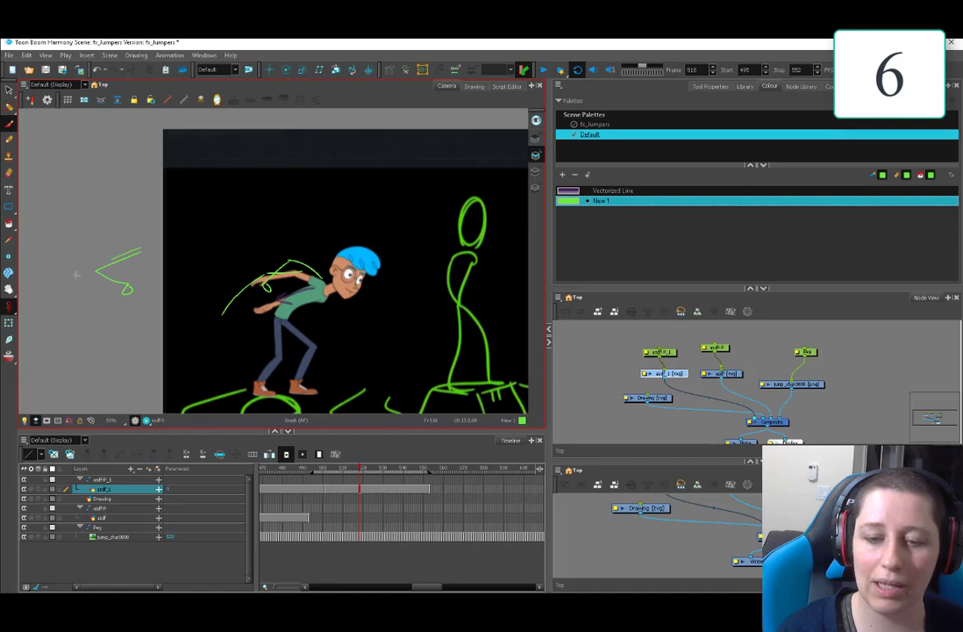
- Compare the character's arm poses between frames 510 and 525, and undo the arm strokes traced over him
drag(154, 294, 195, 300)
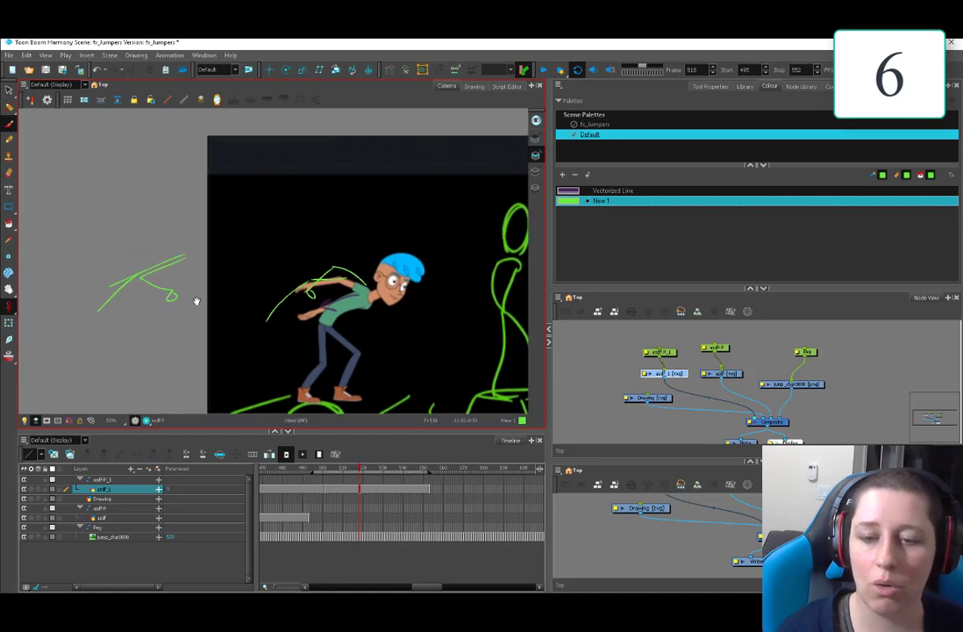
mouse_move(347, 469)
mouse_down()
mouse_move(374, 468)
mouse_move(349, 467)
mouse_up()
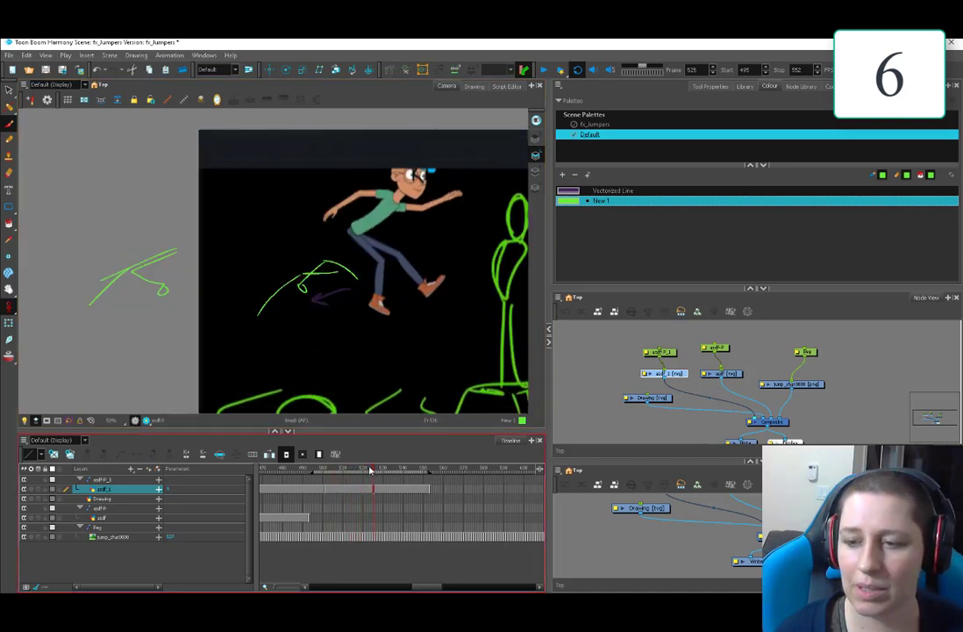
key(comma)
key(period)
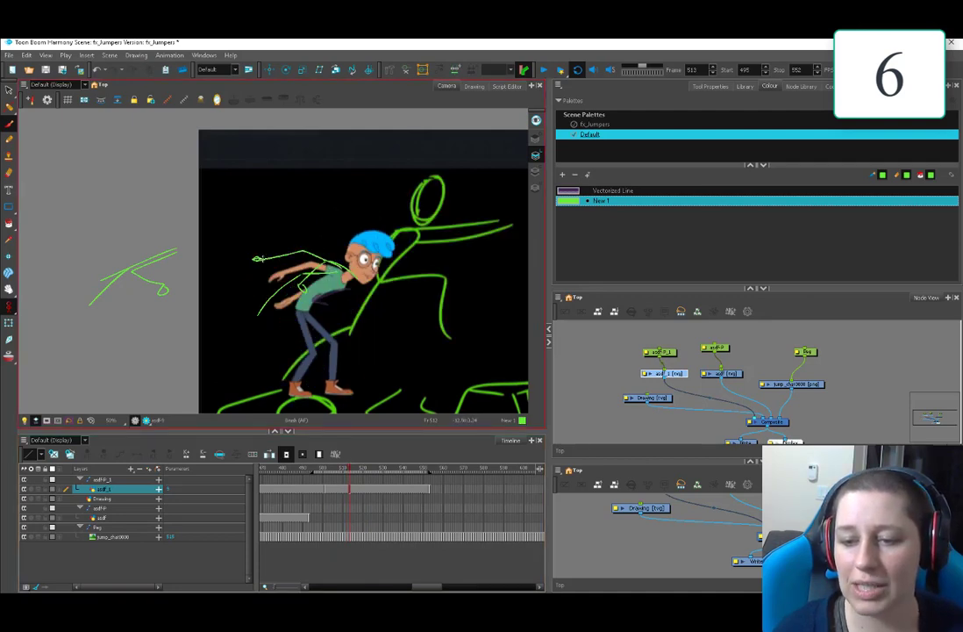
key(comma)
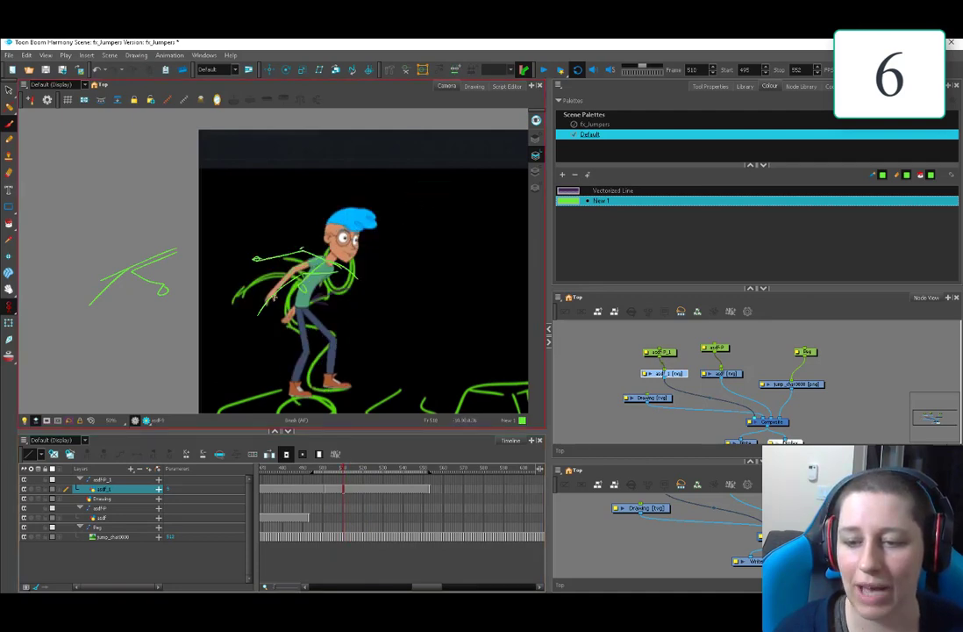
key(ctrl+z)
key(ctrl+z)
key(ctrl+z)
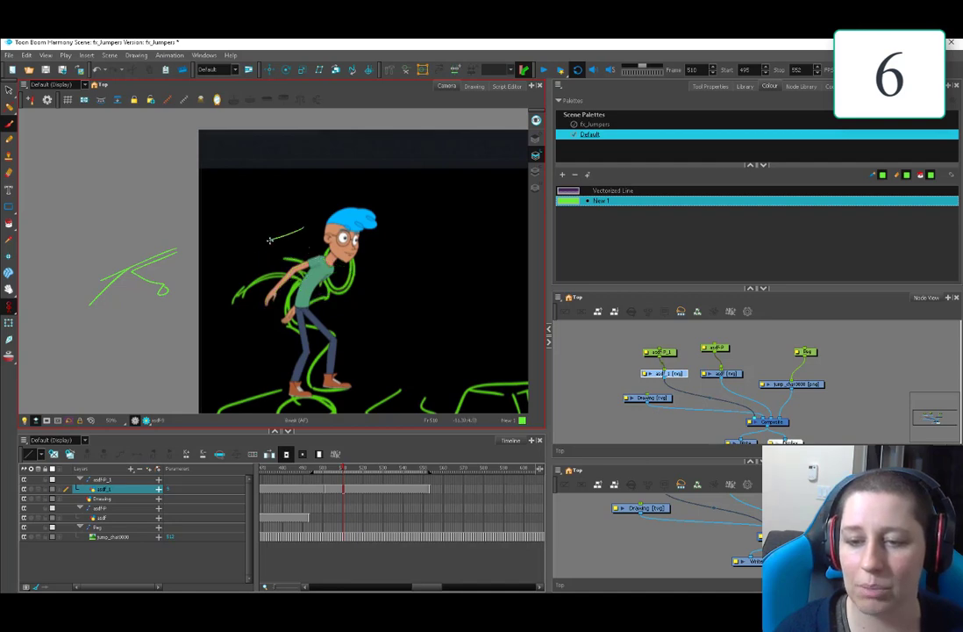
- Sketch simplified bent-arm lines above the character for the poses at frames 510 and 518
drag(271, 238, 256, 261)
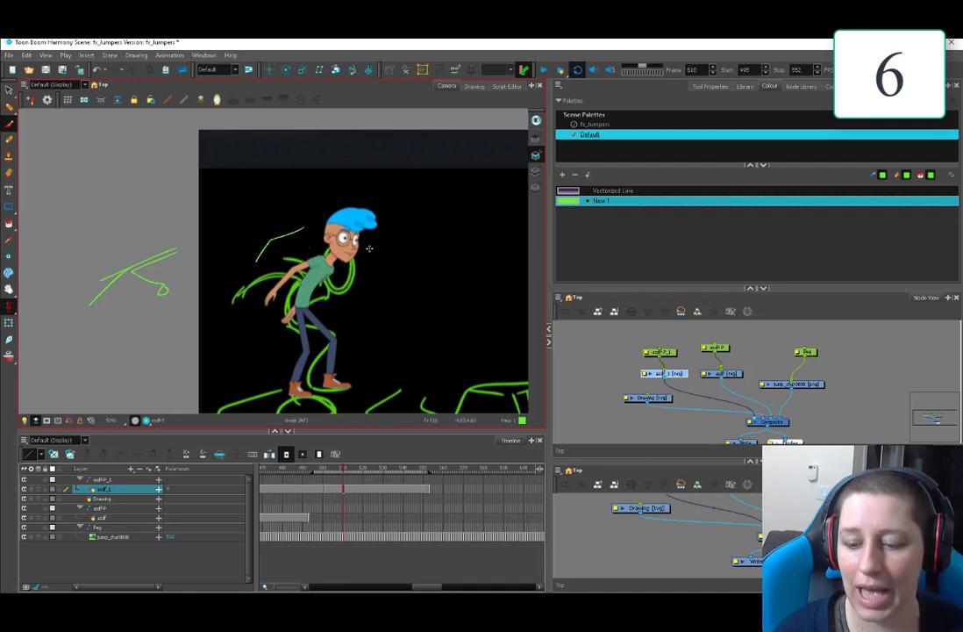
drag(344, 469, 359, 470)
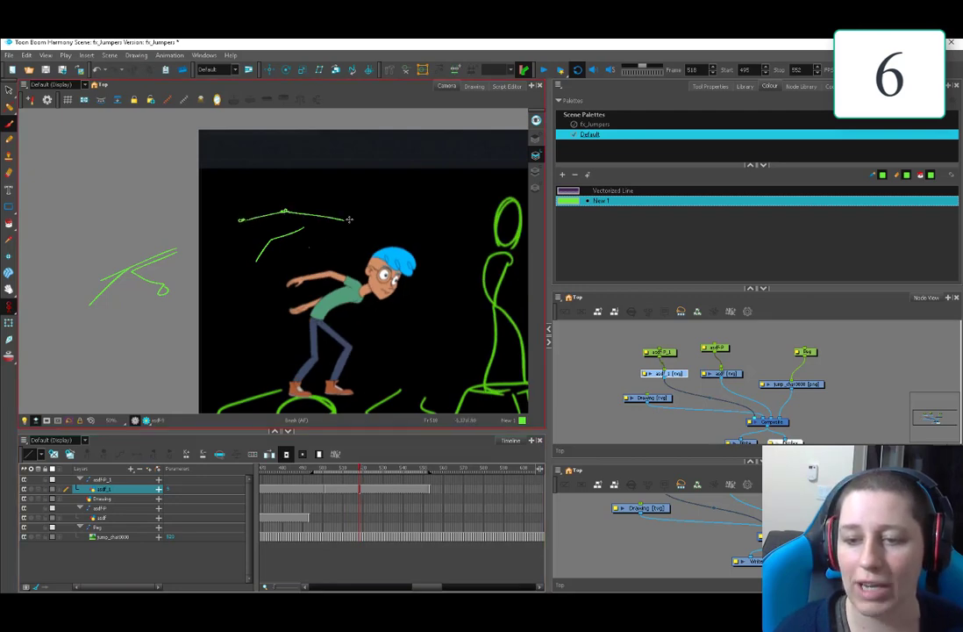
key(period)
key(period)
key(period)
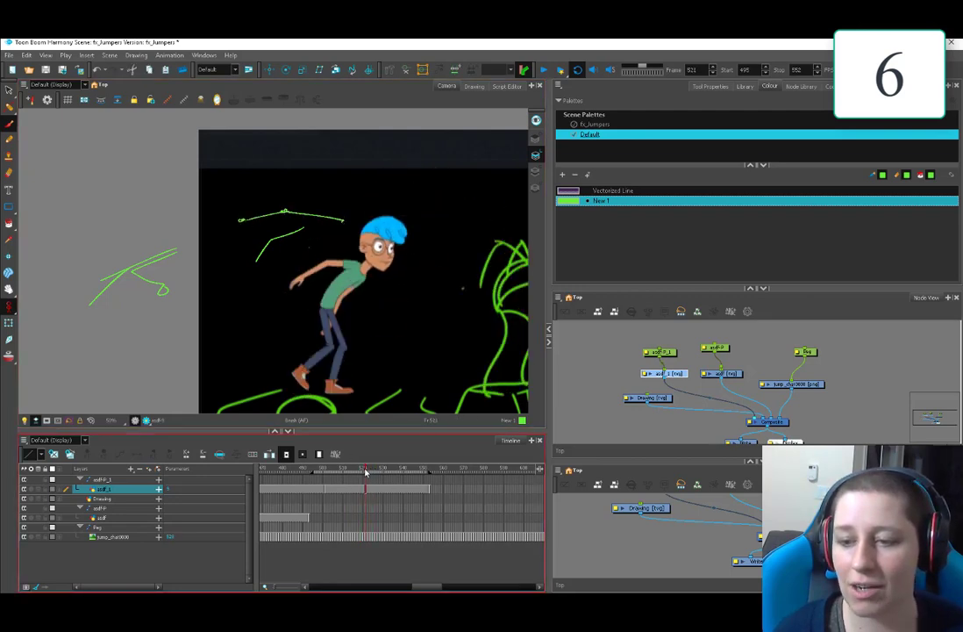
- At frame 521, try a lowered arm position over the character's torso and undo the strokes
drag(323, 276, 322, 310)
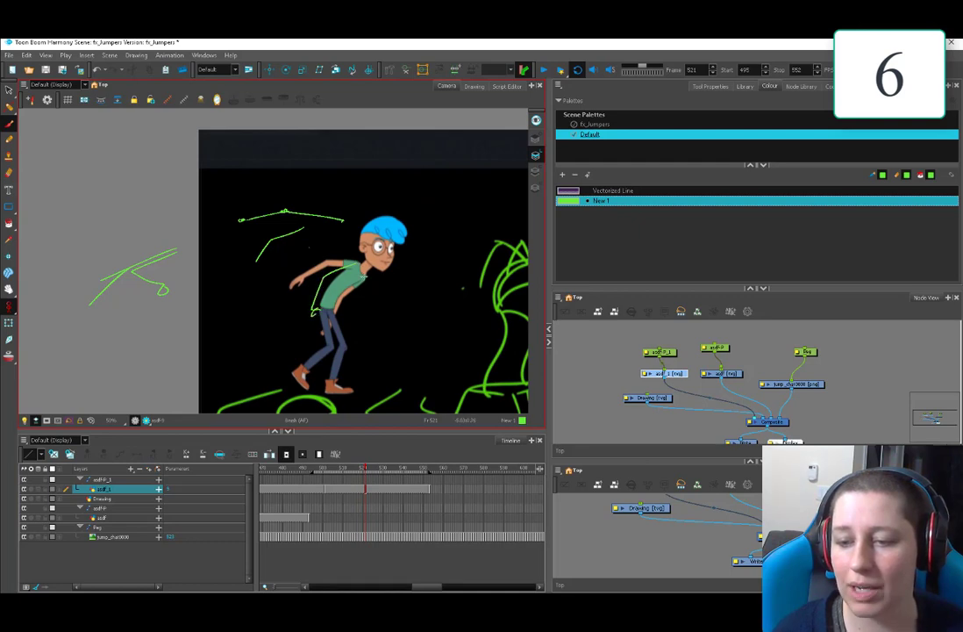
drag(356, 265, 393, 290)
key(ctrl+z)
key(ctrl+z)
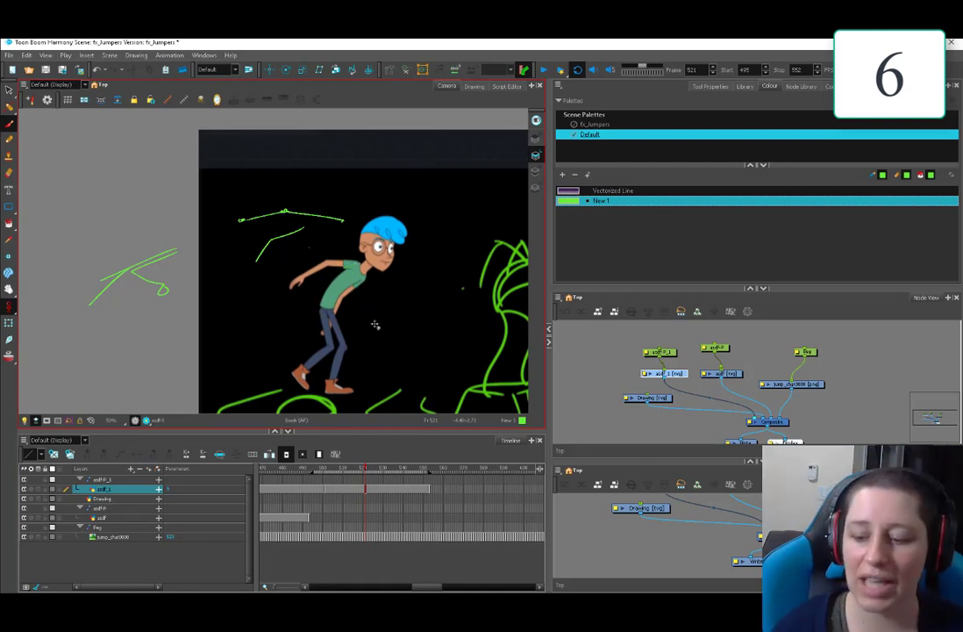
- Try a short stroke above the shoulder at frame 521, then undo all the arm sketches drawn above the character
drag(331, 232, 324, 255)
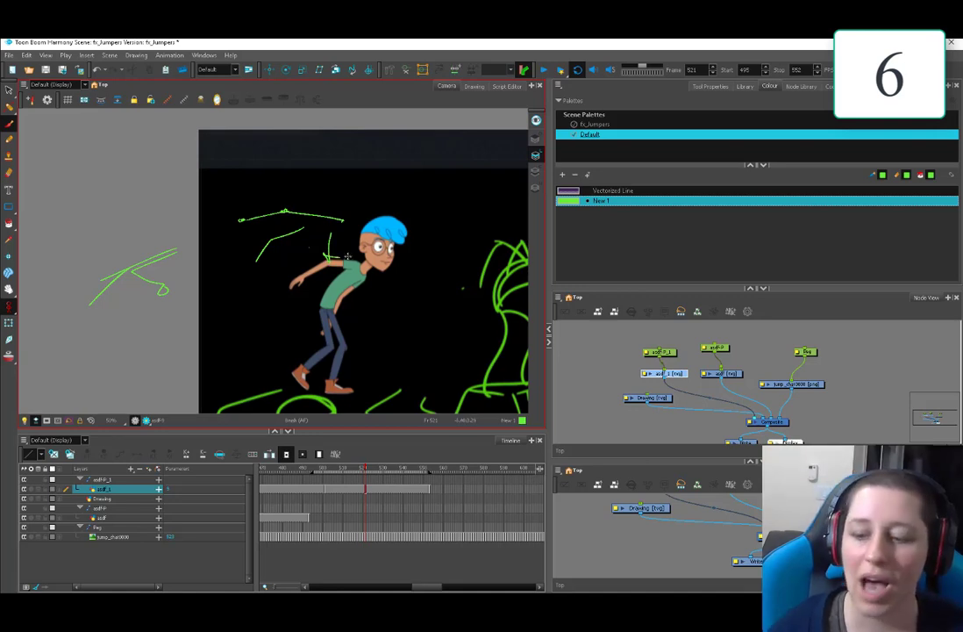
mouse_move(353, 471)
mouse_down()
mouse_move(382, 473)
mouse_move(353, 475)
mouse_up()
key(ctrl+z)
key(ctrl+z)
key(ctrl+z)
key(ctrl+z)
key(ctrl+z)
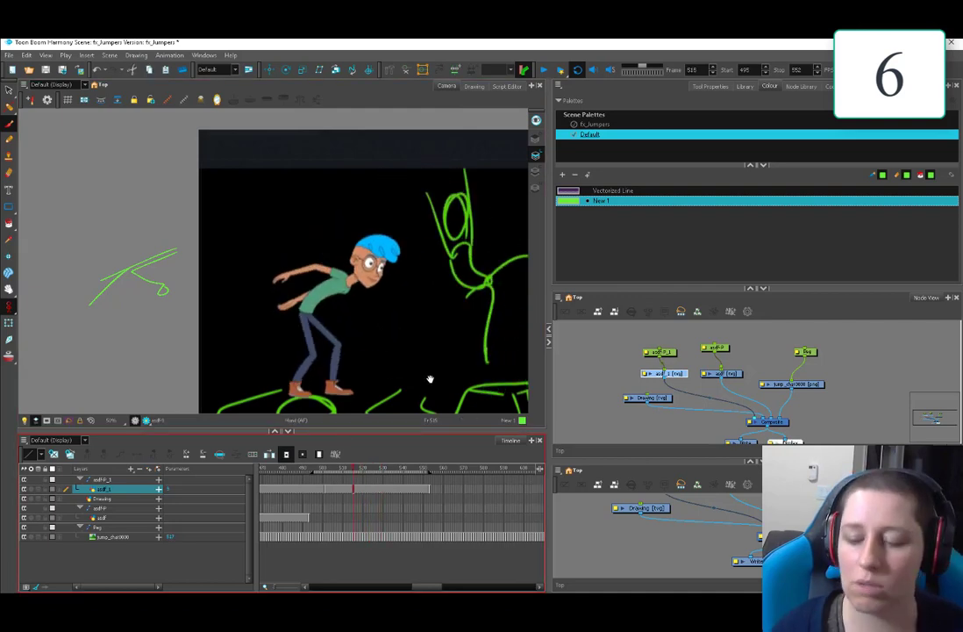
- Examine how the character's legs and body move between frames 515 and 520 before takeoff
drag(430, 378, 417, 364)
mouse_move(356, 472)
mouse_down()
mouse_move(357, 489)
mouse_move(379, 490)
mouse_move(364, 493)
mouse_up()
drag(431, 365, 377, 369)
drag(368, 239, 351, 225)
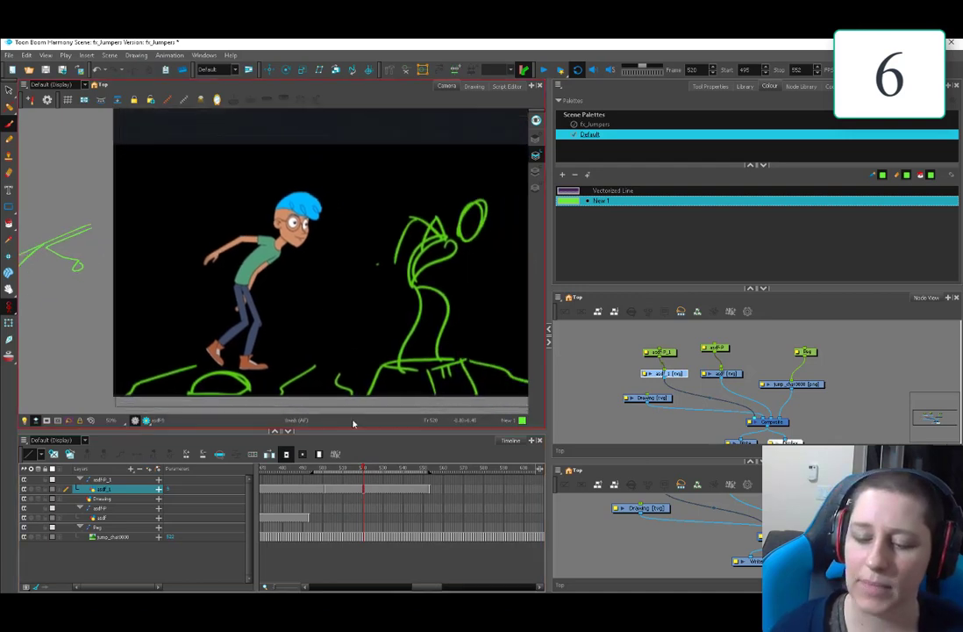
mouse_move(364, 472)
mouse_down()
mouse_move(375, 473)
mouse_move(355, 475)
mouse_move(362, 479)
mouse_up()
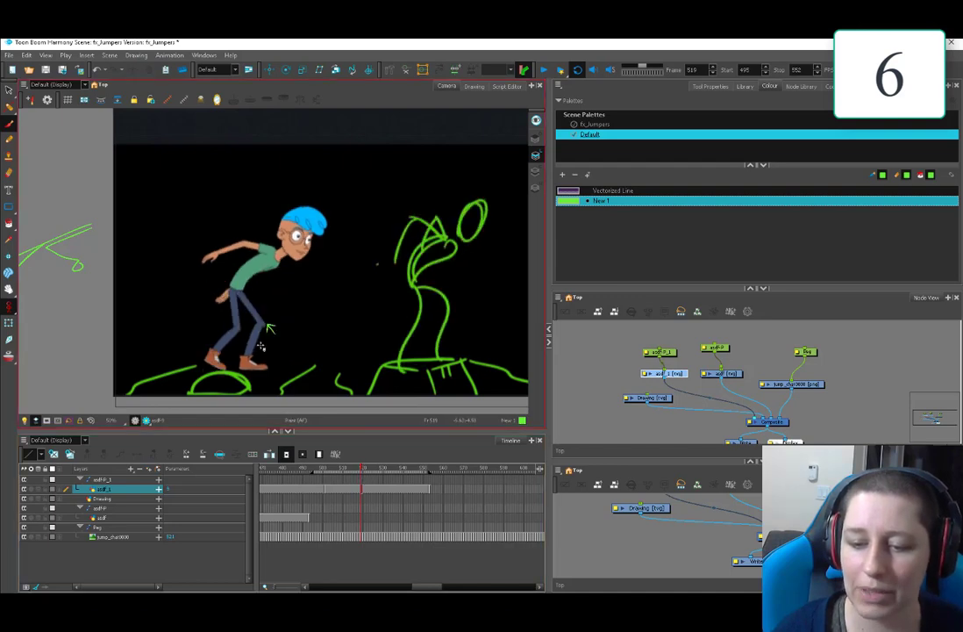
drag(398, 366, 400, 358)
key(comma)
key(period)
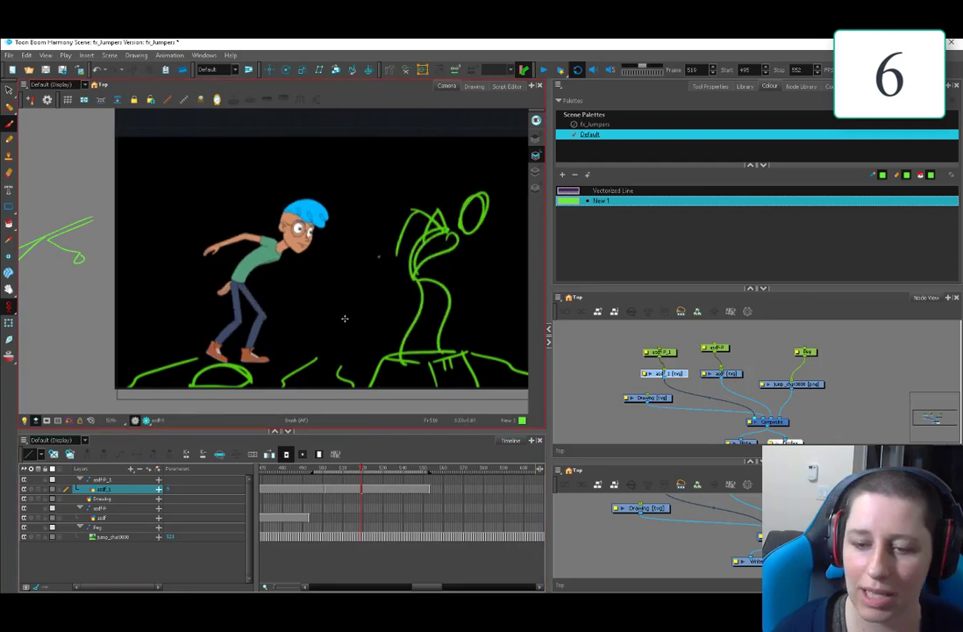
- Sketch a deeper crouch over the character around frames 517 and 518, with curved back, bent knees, tucked arm and lowered head
key(comma)
mouse_move(277, 267)
mouse_down()
mouse_move(340, 269)
mouse_move(274, 351)
mouse_move(351, 321)
mouse_up()
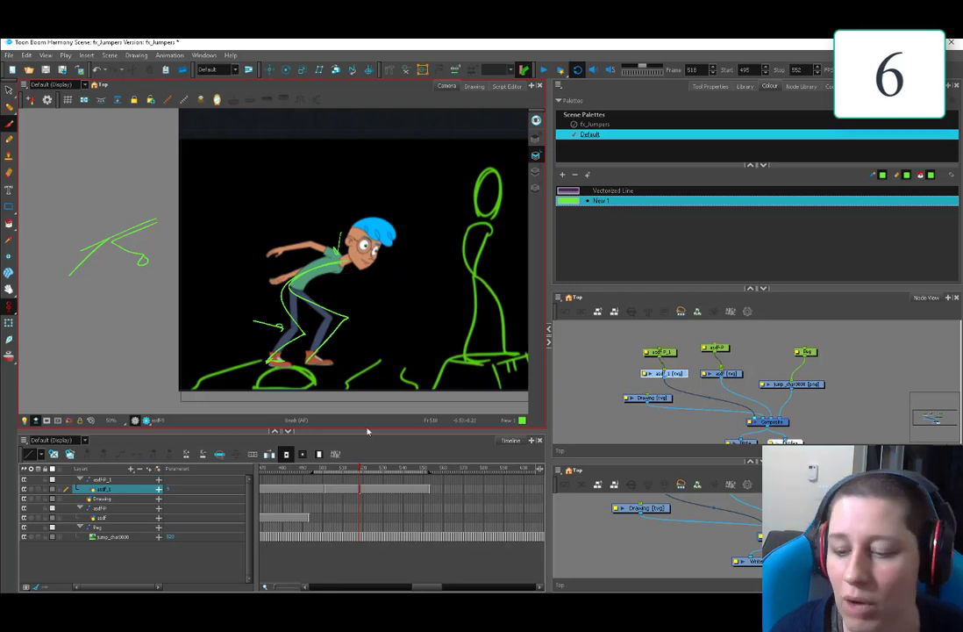
mouse_move(360, 480)
mouse_down()
mouse_move(334, 480)
mouse_move(377, 480)
mouse_move(347, 480)
mouse_move(357, 480)
mouse_up()
click(306, 238)
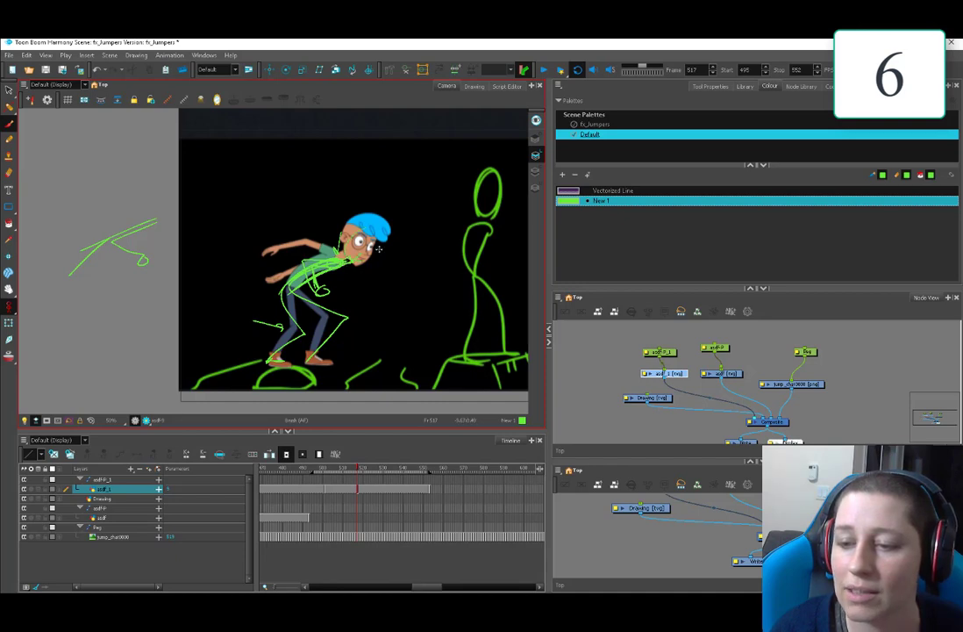
key(comma)
key(comma)
mouse_move(355, 471)
mouse_down()
mouse_move(396, 471)
mouse_move(351, 470)
mouse_move(377, 471)
mouse_move(363, 474)
mouse_up()
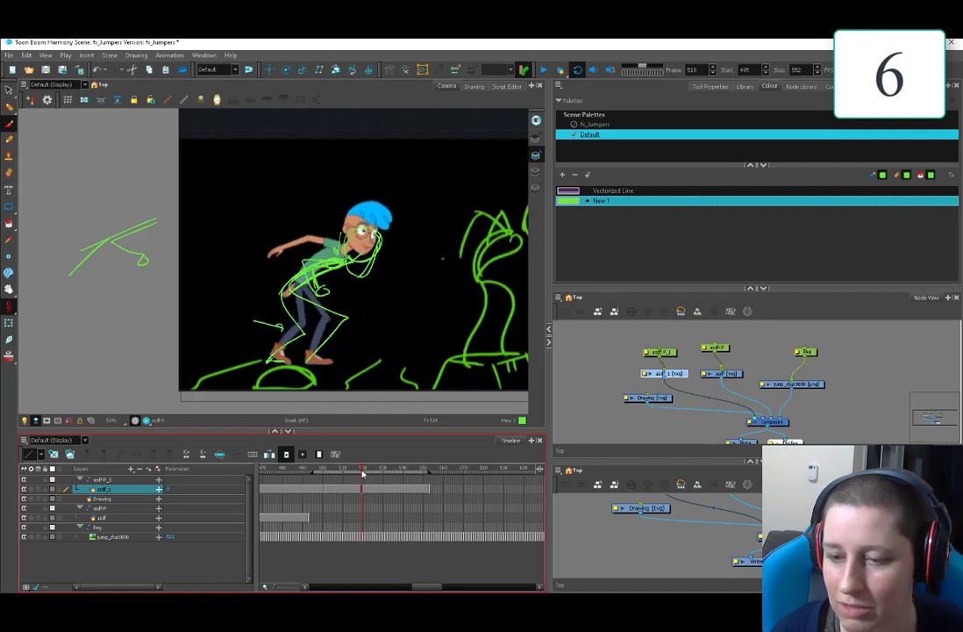
- Insert a blank cell in the jump_char0000 layer at frame 520
click(364, 537)
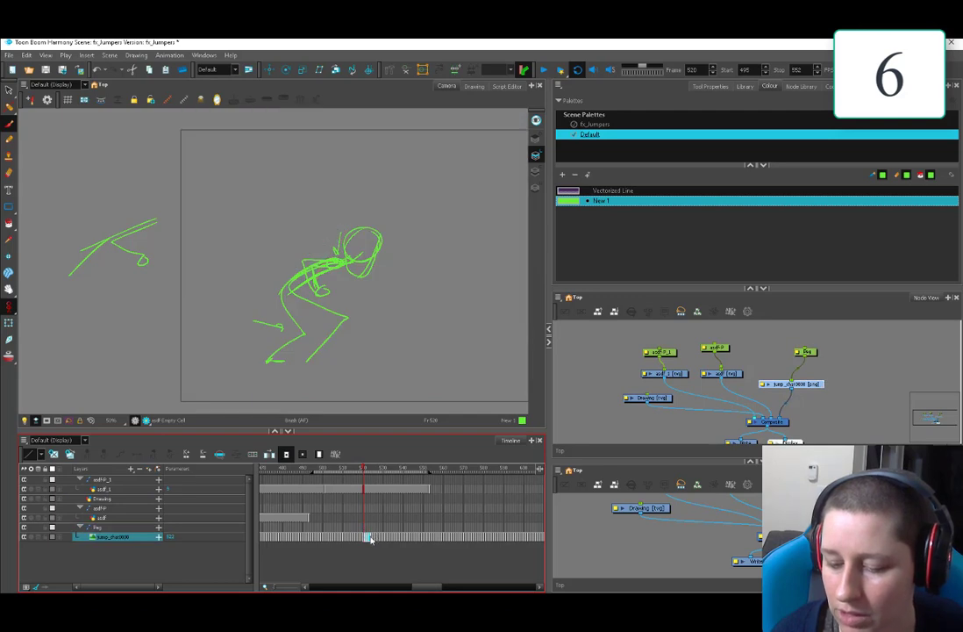
right_click(366, 537)
mouse_move(478, 372)
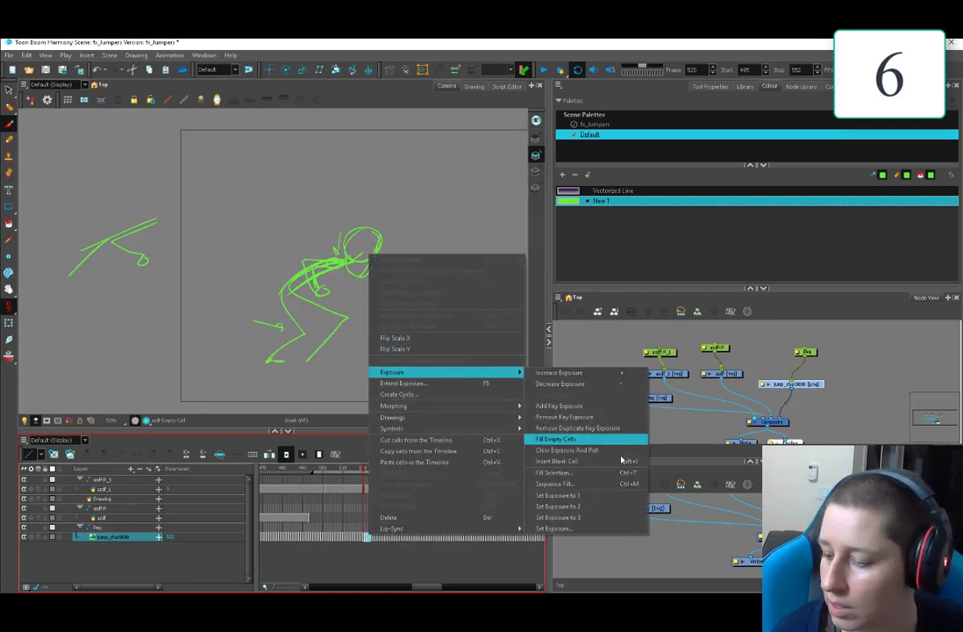
click(601, 461)
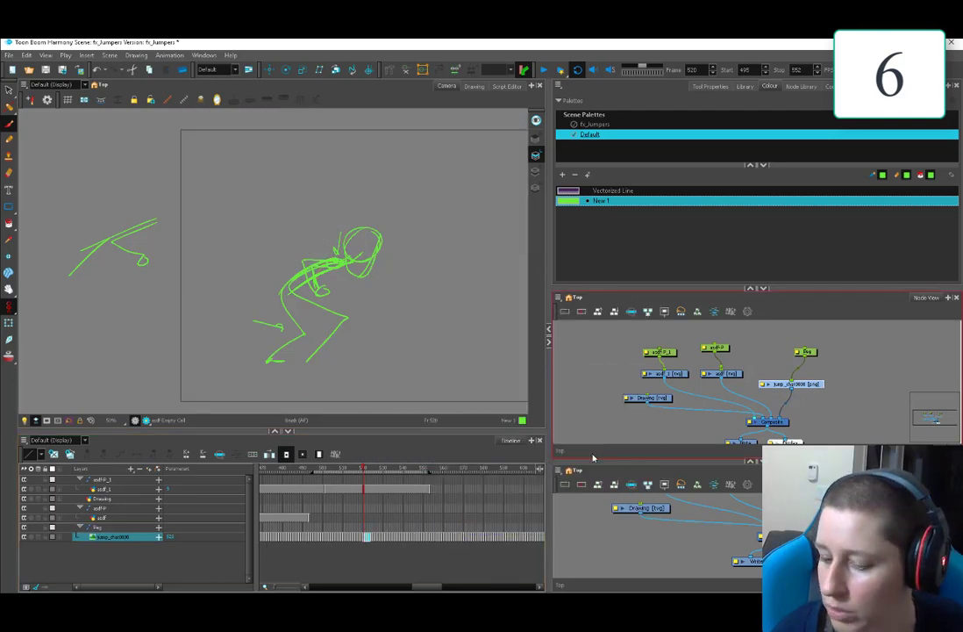
click(363, 468)
mouse_move(362, 467)
mouse_down()
mouse_move(379, 475)
mouse_move(357, 470)
mouse_up()
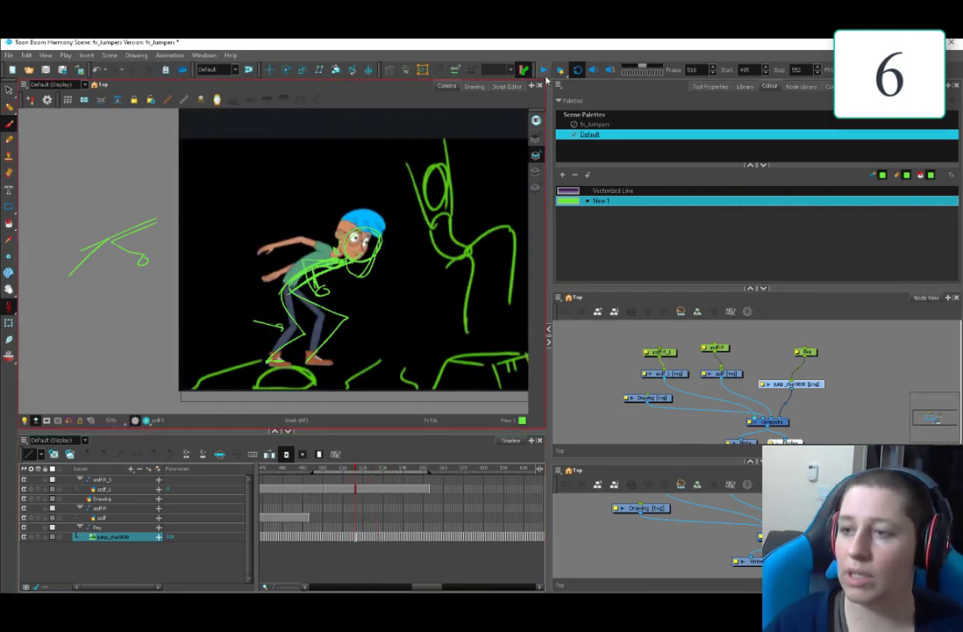
- Play back the jump with the crouch sketch overlaid and return to the anticipation pose at frame 515
click(544, 69)
key(1)
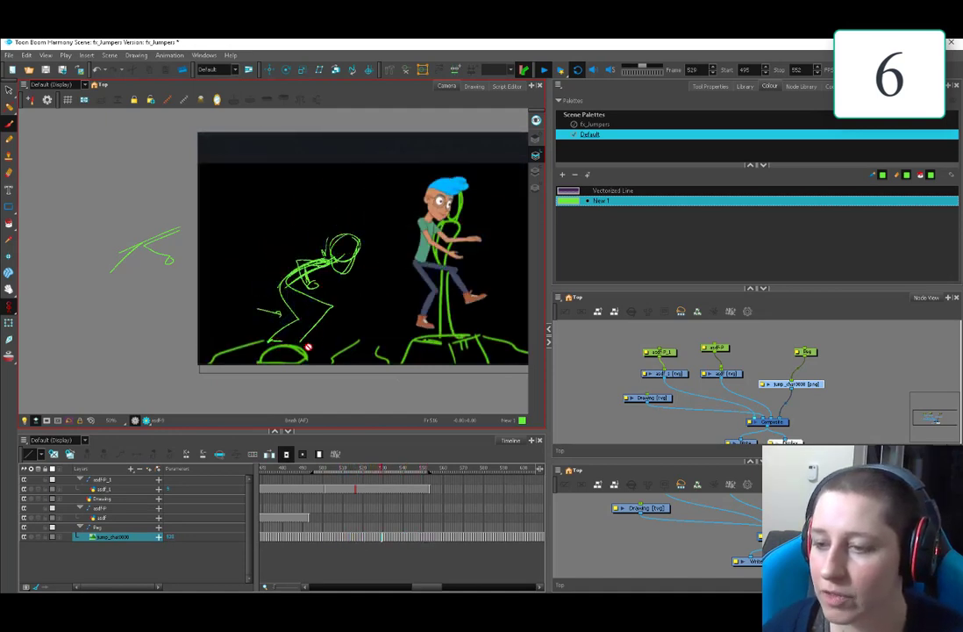
mouse_move(341, 473)
mouse_down()
mouse_move(345, 484)
mouse_move(392, 482)
mouse_move(353, 487)
mouse_up()
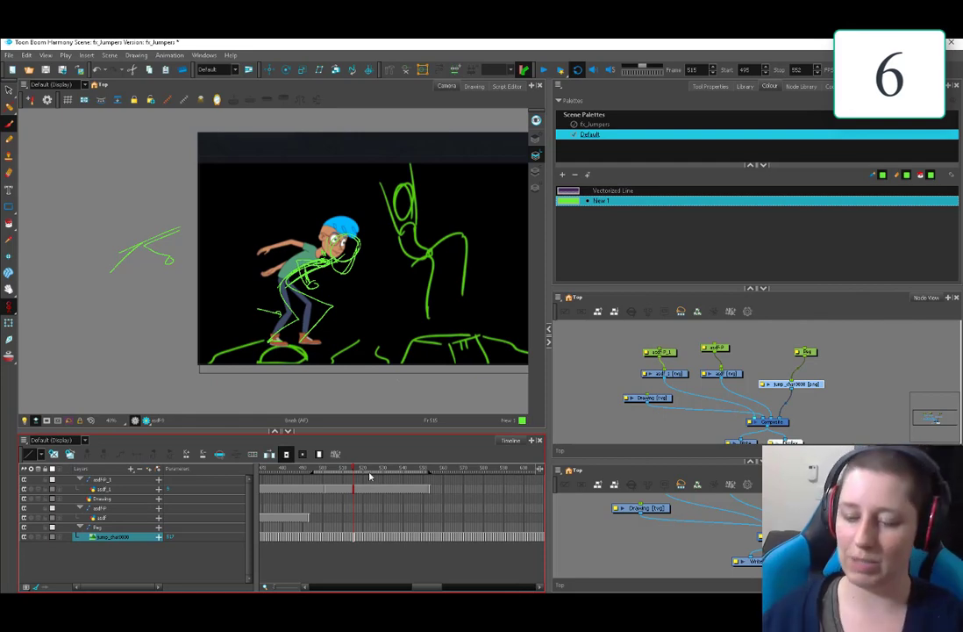
- Mark the landing character's back hand with a small arrow and insert a blank cell in jump_char0000 at frame 534
click(367, 471)
drag(366, 471, 392, 474)
click(421, 261)
click(385, 529)
right_click(387, 536)
mouse_move(465, 374)
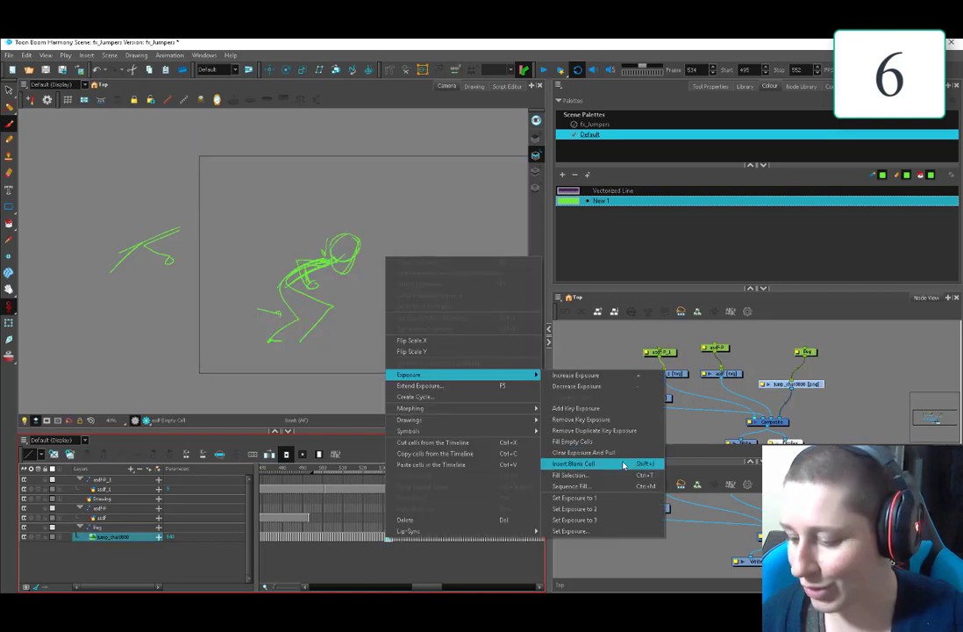
click(615, 465)
mouse_move(389, 468)
mouse_down()
mouse_move(396, 475)
mouse_move(393, 460)
mouse_up()
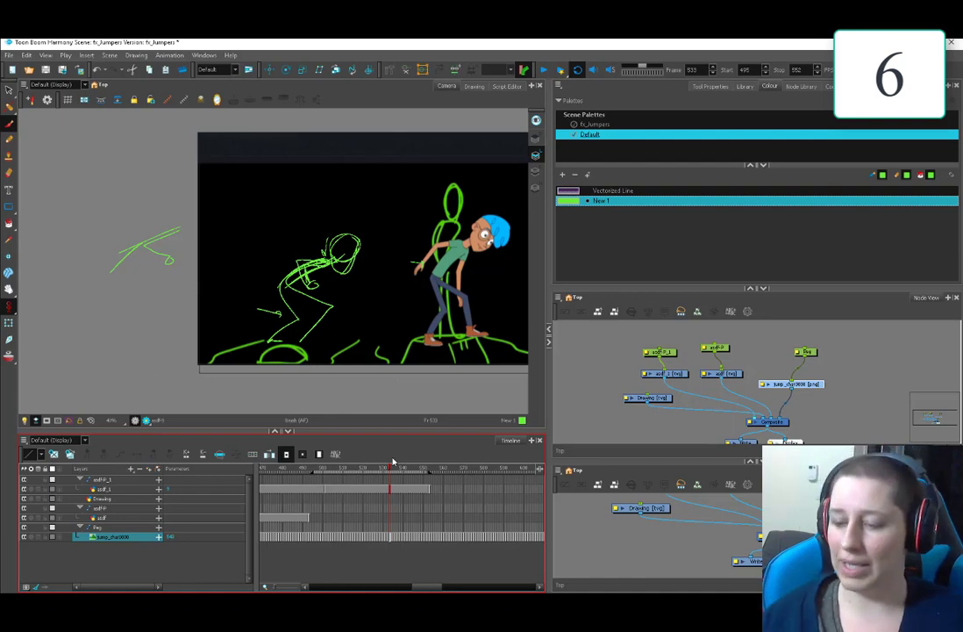
- At frame 531, sketch a more upright head and torso over the landing pose on the asdf_1 layer
click(605, 373)
mouse_move(390, 474)
mouse_down()
mouse_move(382, 477)
mouse_move(397, 479)
mouse_move(384, 479)
mouse_up()
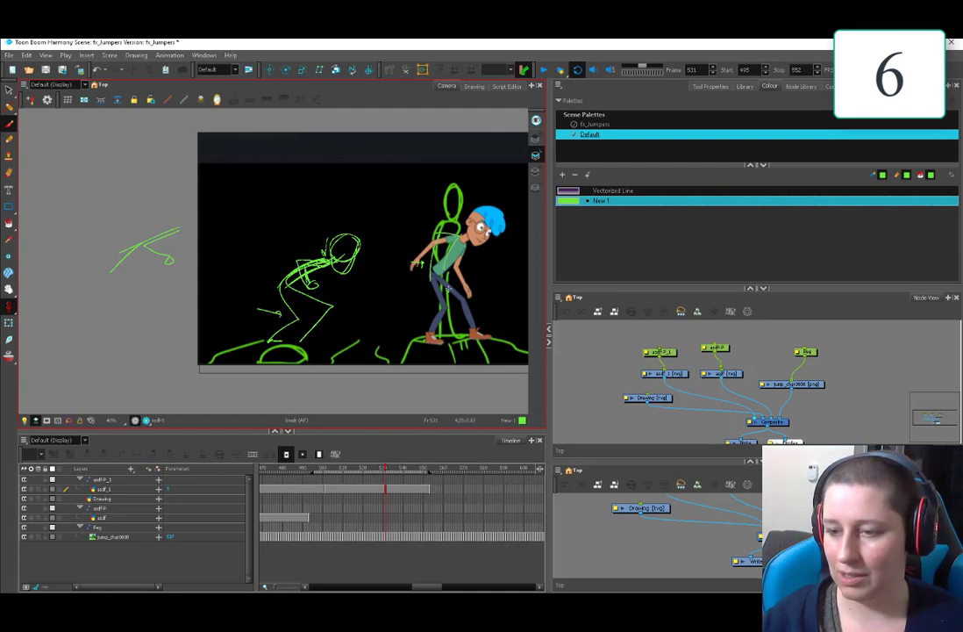
drag(384, 472, 388, 473)
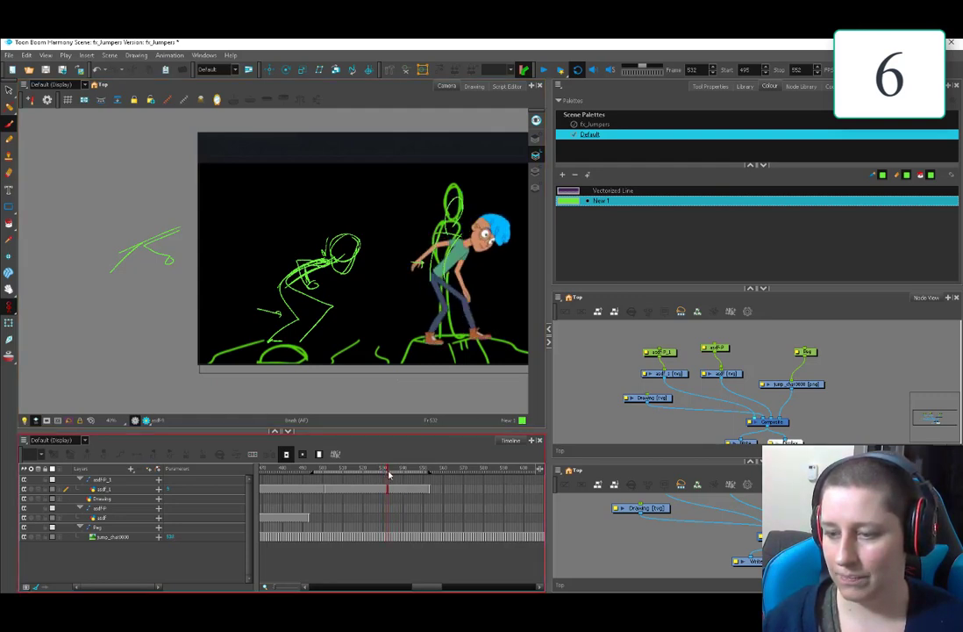
- Set the exposure of the jump_char0000 cell at frame 534 to 1
click(386, 538)
right_click(386, 538)
click(386, 489)
click(387, 472)
drag(387, 472, 392, 475)
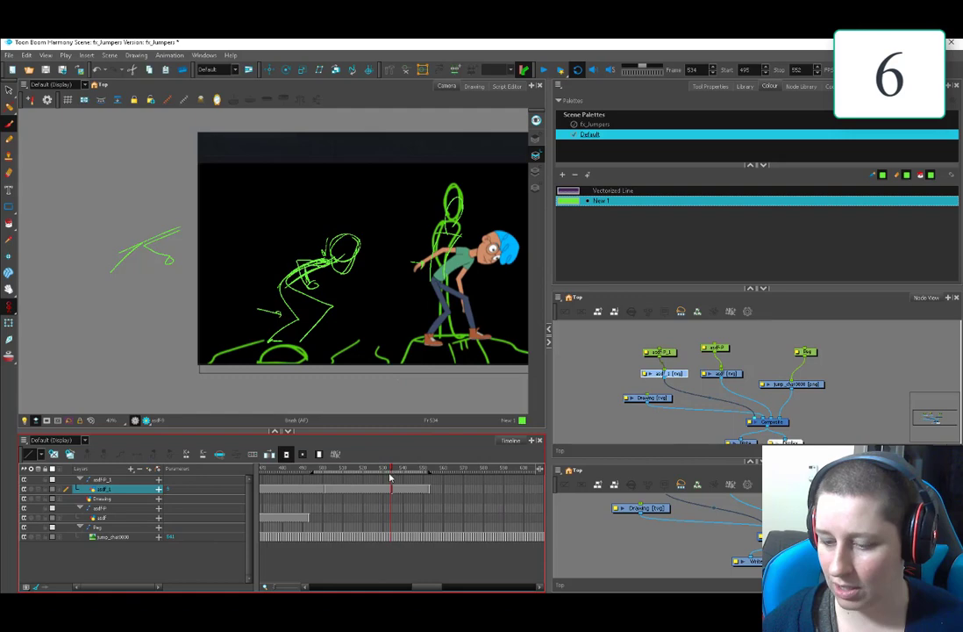
click(392, 538)
right_click(391, 538)
mouse_move(465, 374)
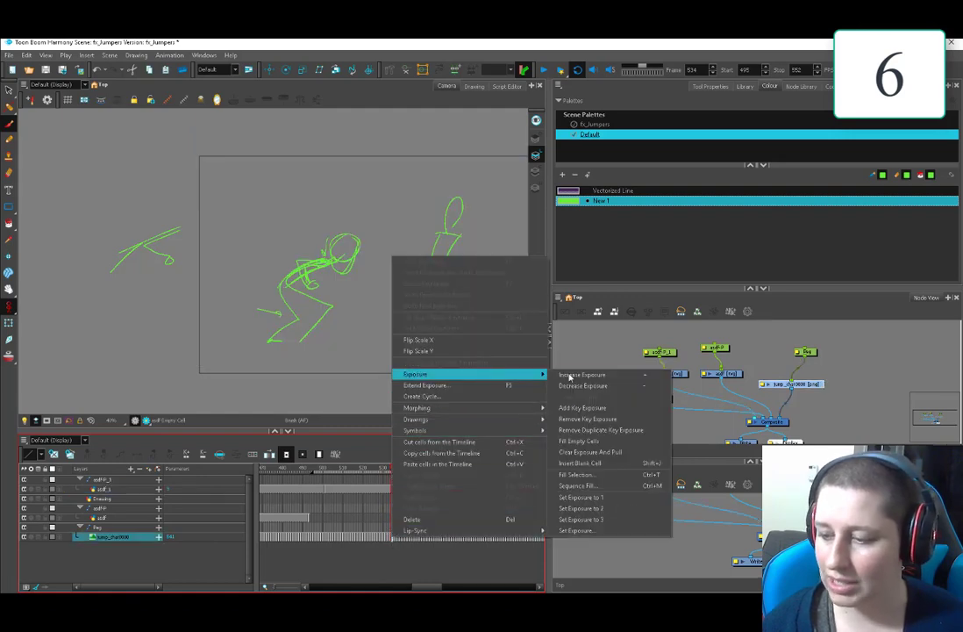
click(597, 496)
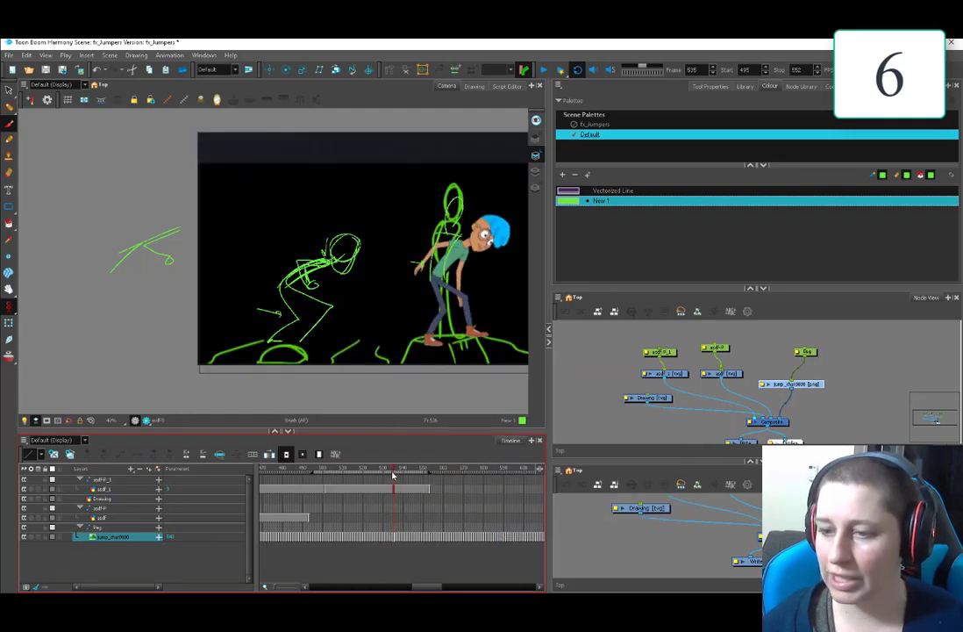
- Check the landing around frames 533 and 534, select the jump_char0000 node and play the scene from frame 516
click(391, 539)
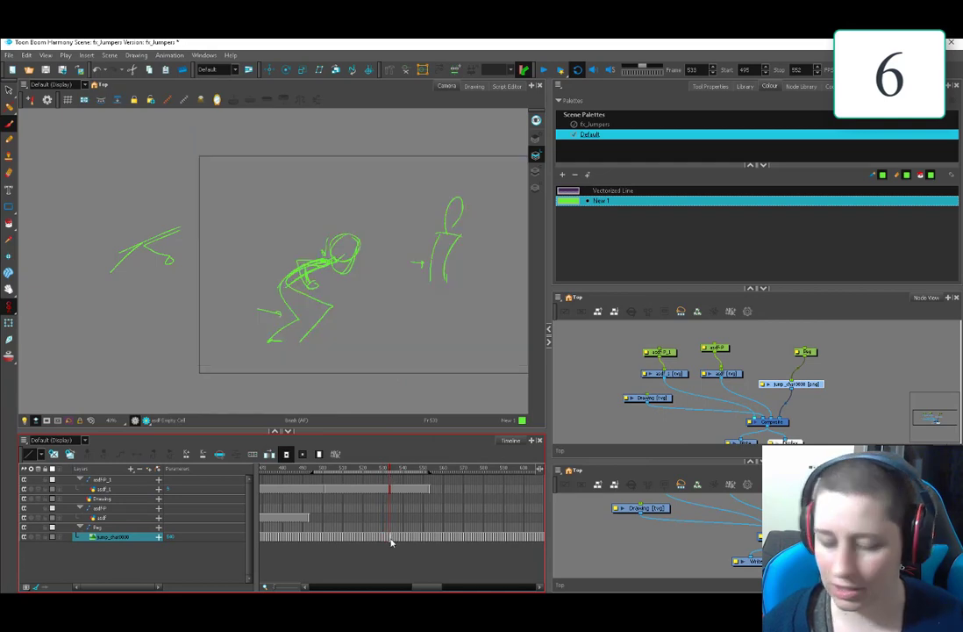
click(397, 471)
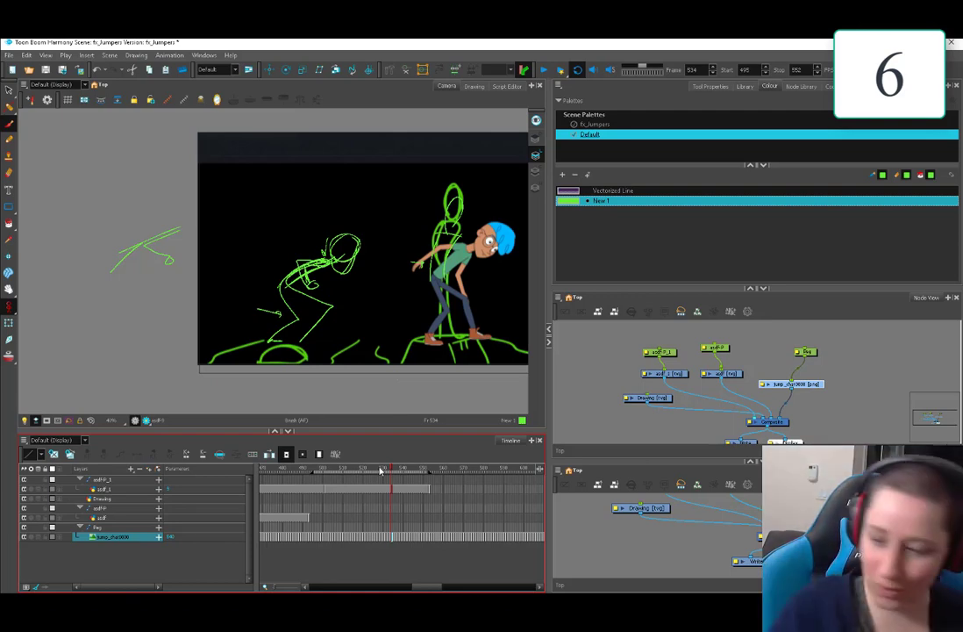
click(792, 385)
drag(412, 470, 356, 479)
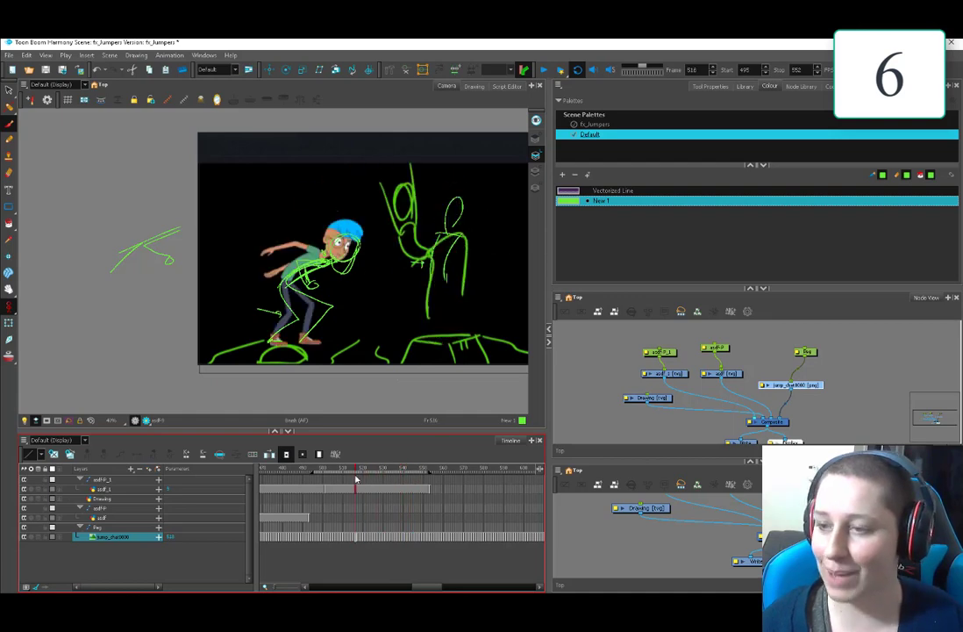
click(542, 70)
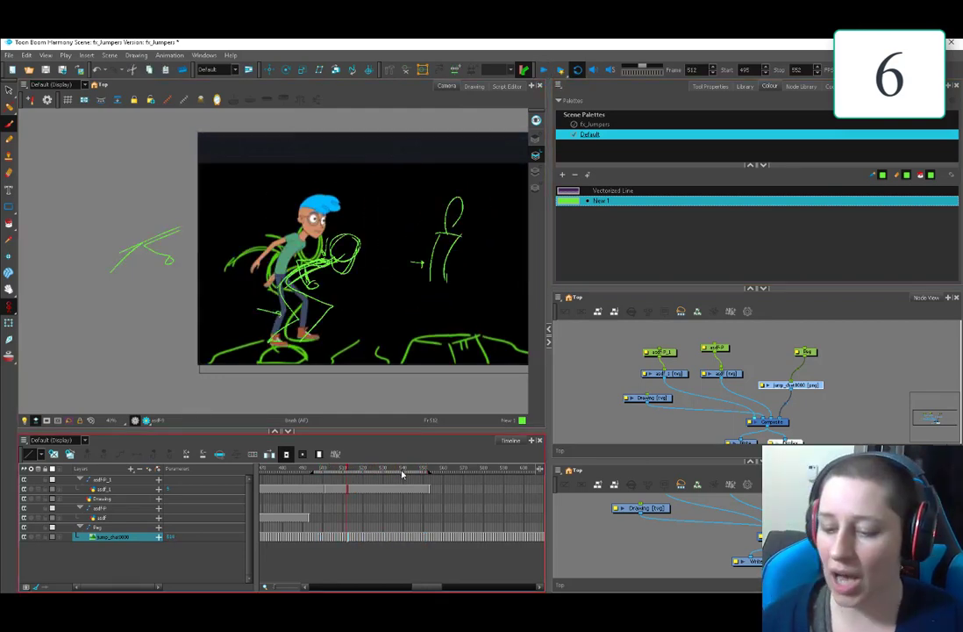
- Delete the jump_char0000 cell at frame 535 and play the scene to test the landing
drag(409, 472, 394, 482)
key(Delete)
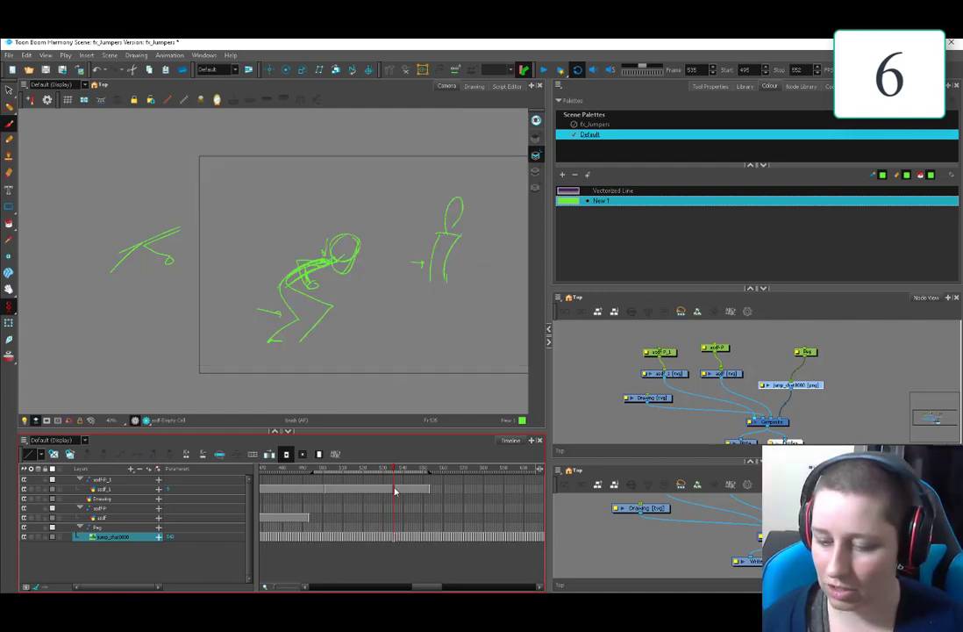
click(544, 69)
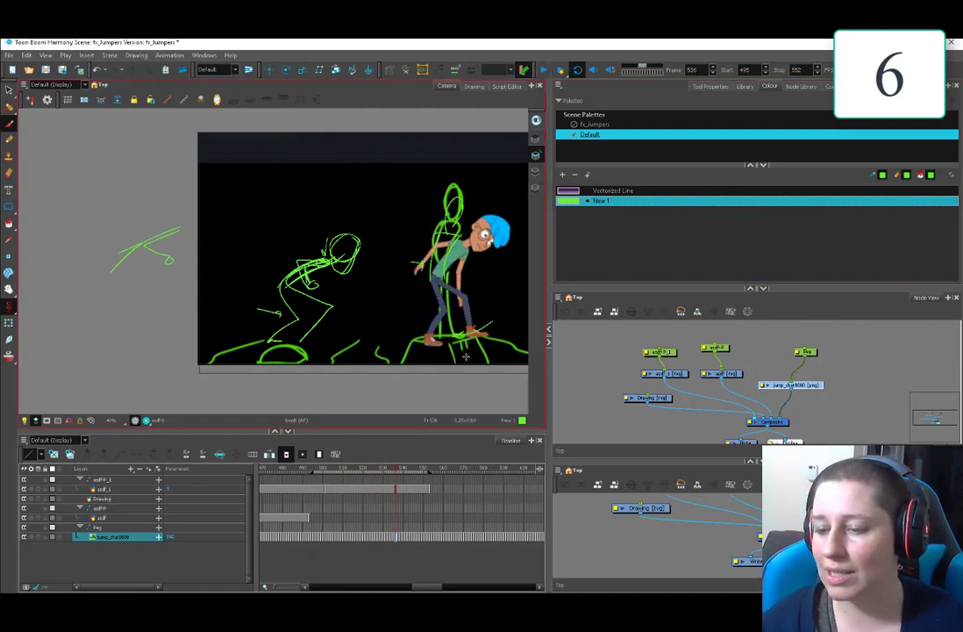
- Mark the landing character's front foot with a small arrow, scrub between frames 532 and 537 and replay the scene
click(409, 475)
mouse_move(400, 475)
mouse_down()
mouse_move(424, 475)
mouse_move(377, 484)
mouse_move(391, 487)
mouse_move(393, 475)
mouse_move(374, 474)
mouse_move(394, 481)
mouse_up()
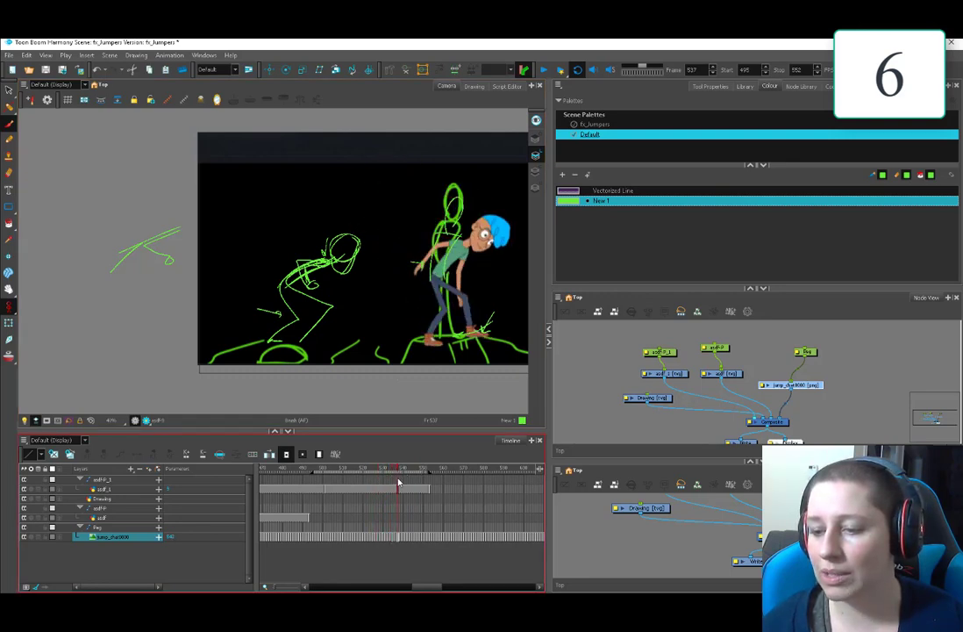
mouse_move(403, 487)
mouse_down()
mouse_move(376, 490)
mouse_move(393, 488)
mouse_up()
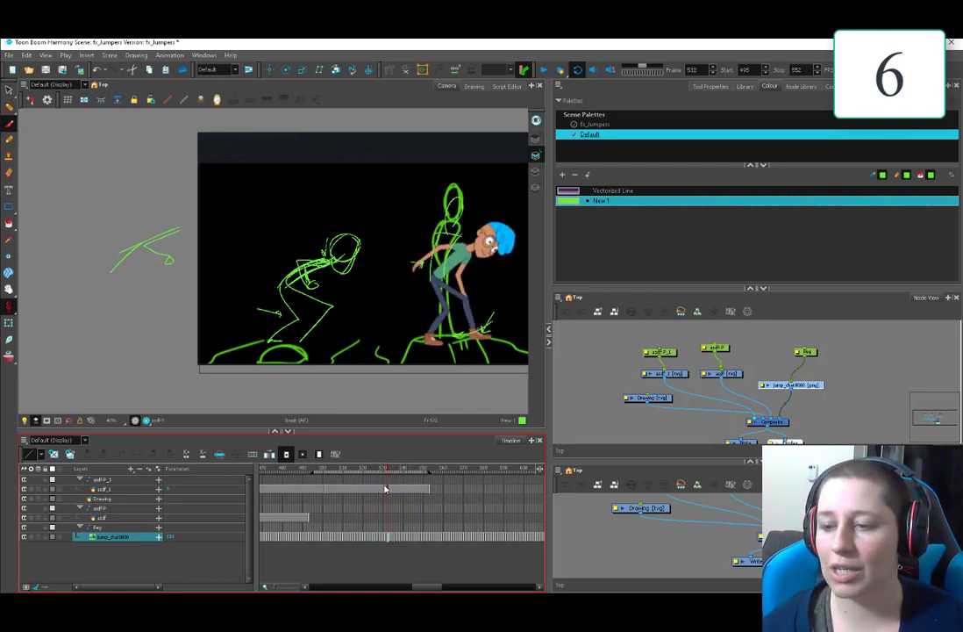
click(394, 537)
click(543, 70)
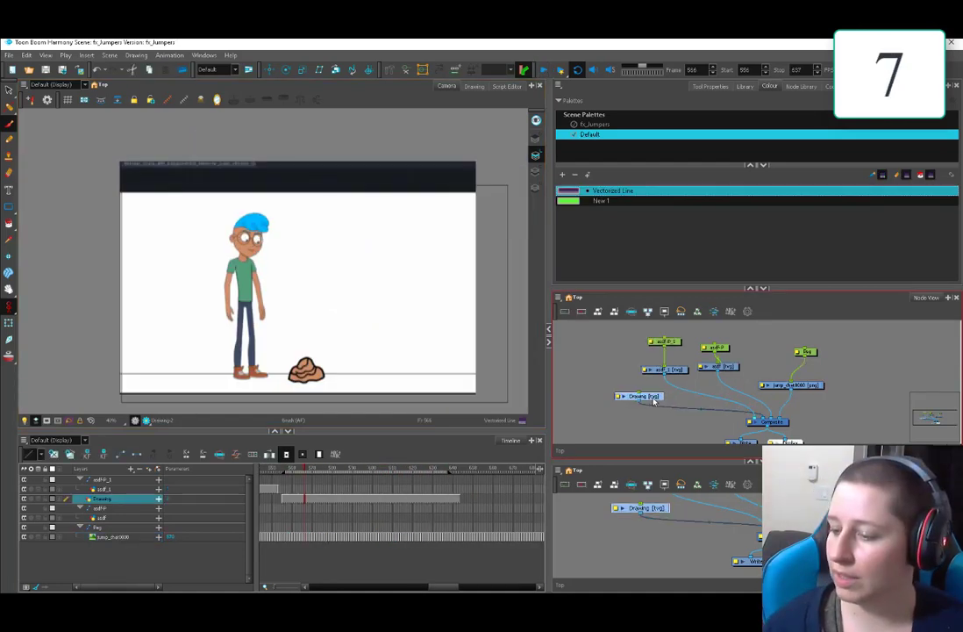
- Spread out the Drawing and asdf_1 nodes in the network and make the Drawing layer active at frame 565
drag(654, 401, 639, 397)
drag(672, 369, 668, 370)
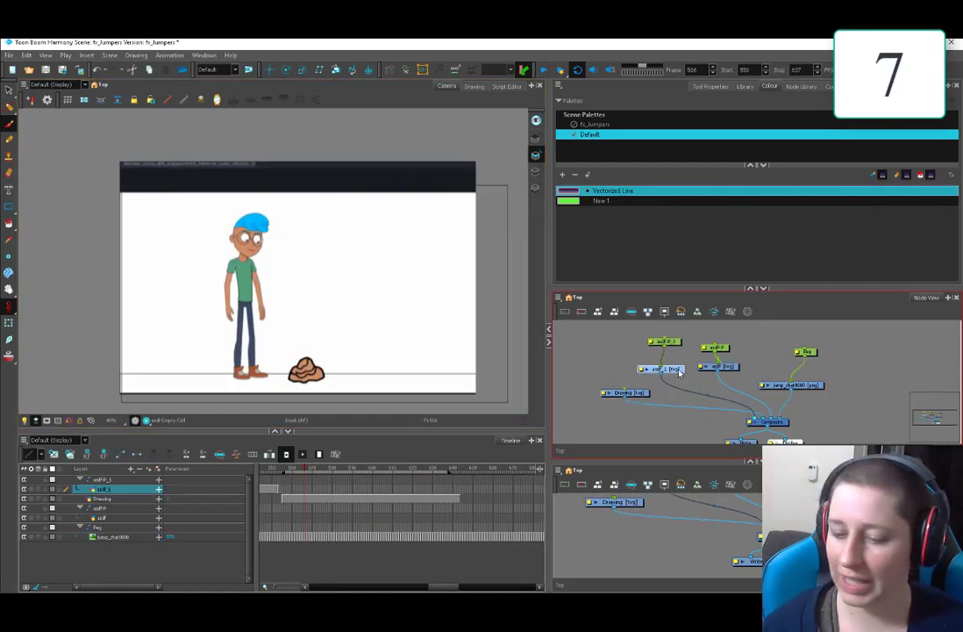
click(302, 498)
key(alt+s)
middle_drag(380, 391, 409, 396)
click(664, 412)
click(627, 393)
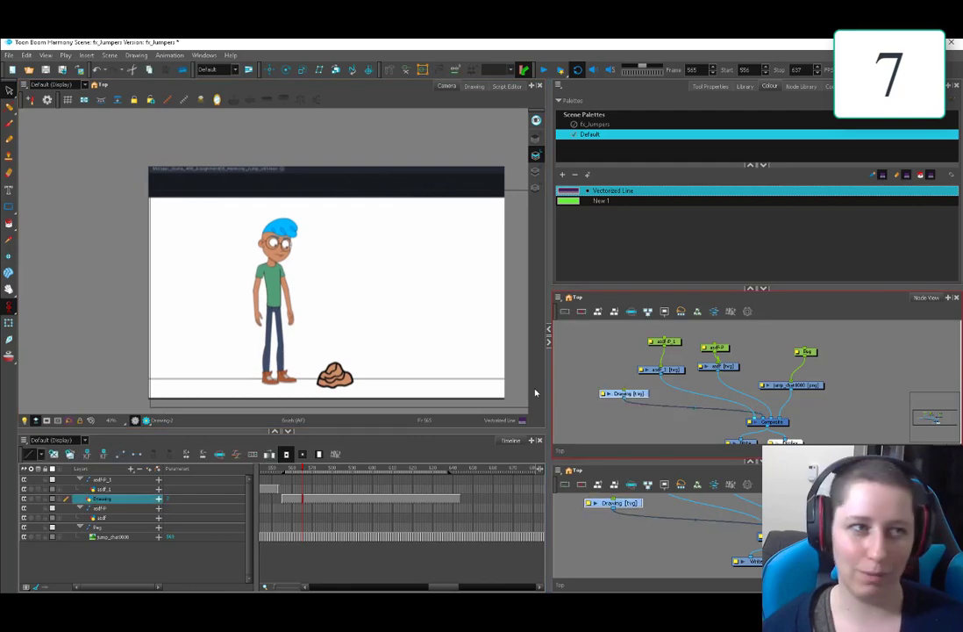
click(502, 402)
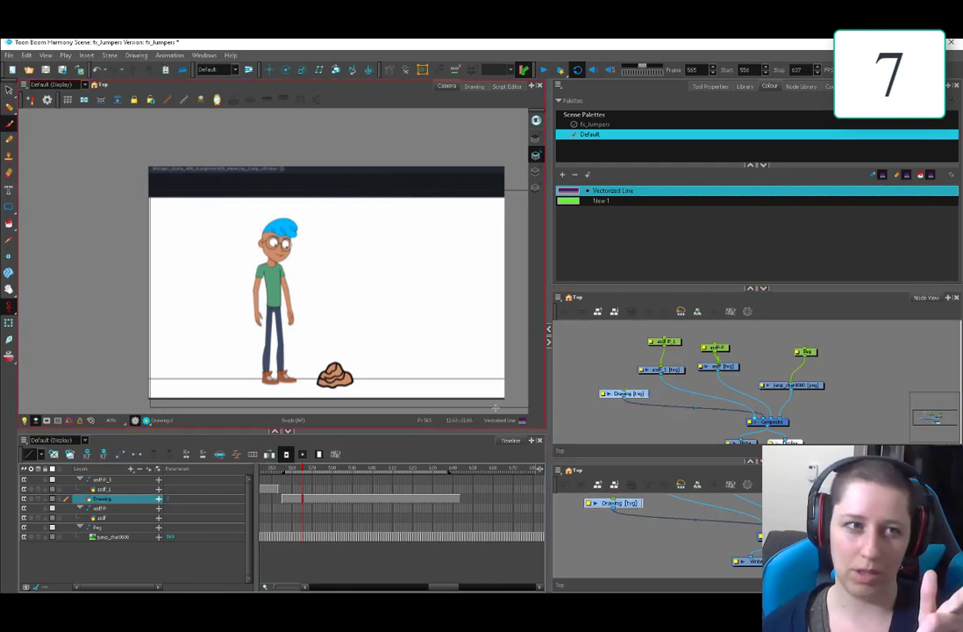
click(453, 444)
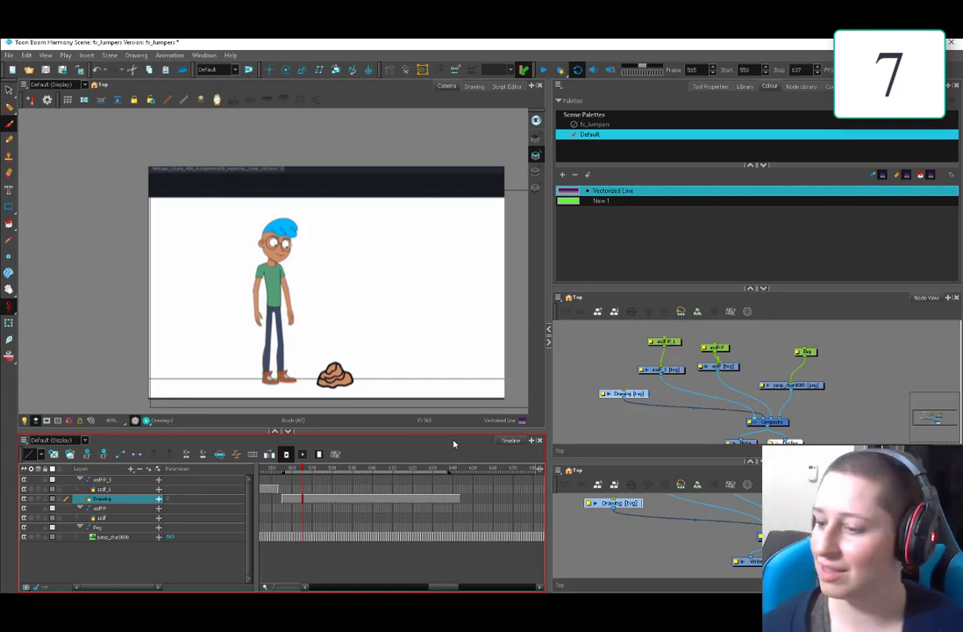
click(628, 393)
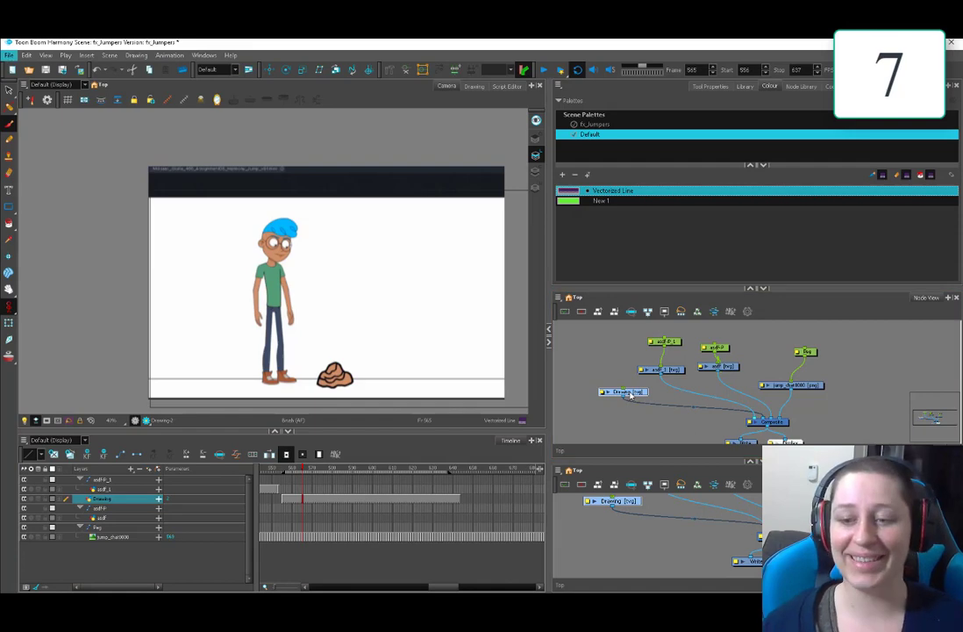
- Scrub through the jump's anticipation and takeoff over the rock, comparing the neighbouring frames around 596
click(319, 505)
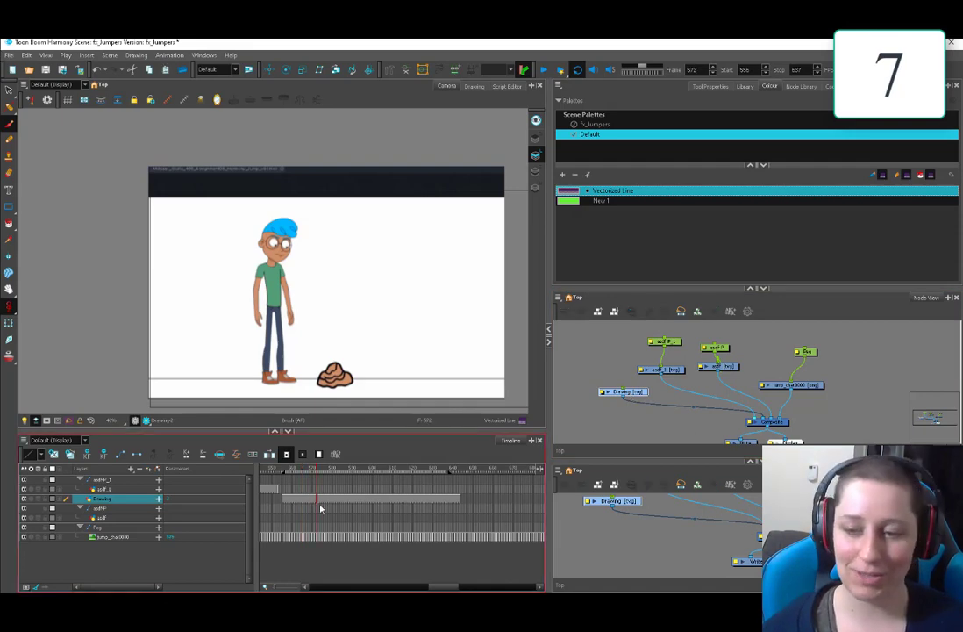
click(377, 467)
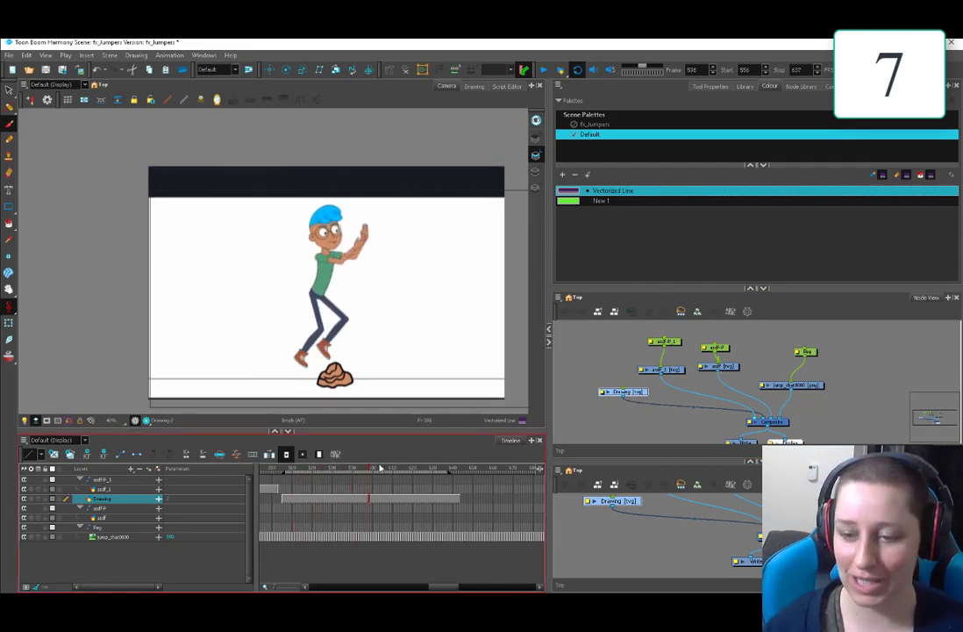
drag(382, 468, 294, 484)
click(367, 472)
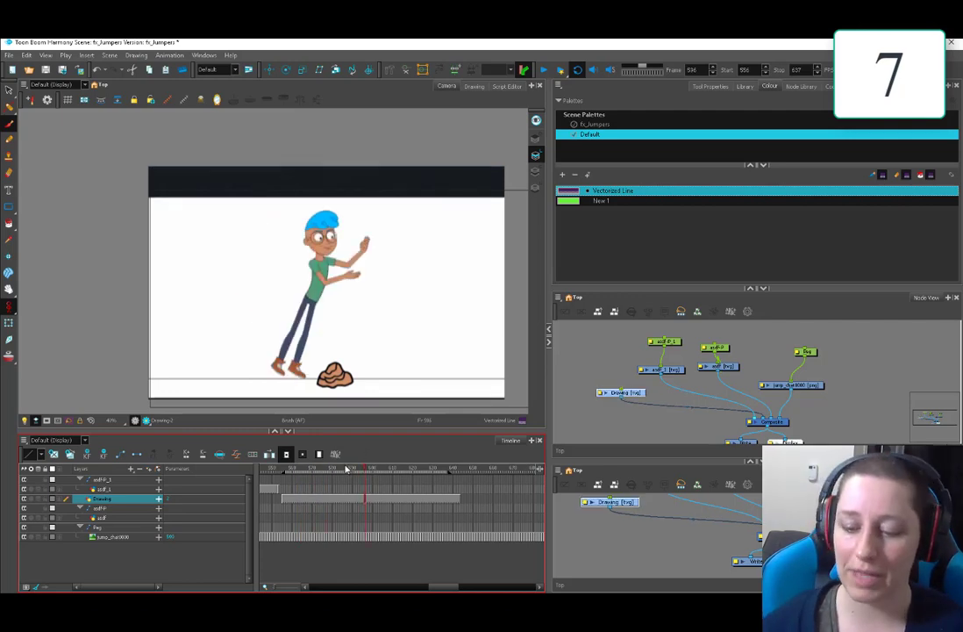
drag(337, 471, 357, 497)
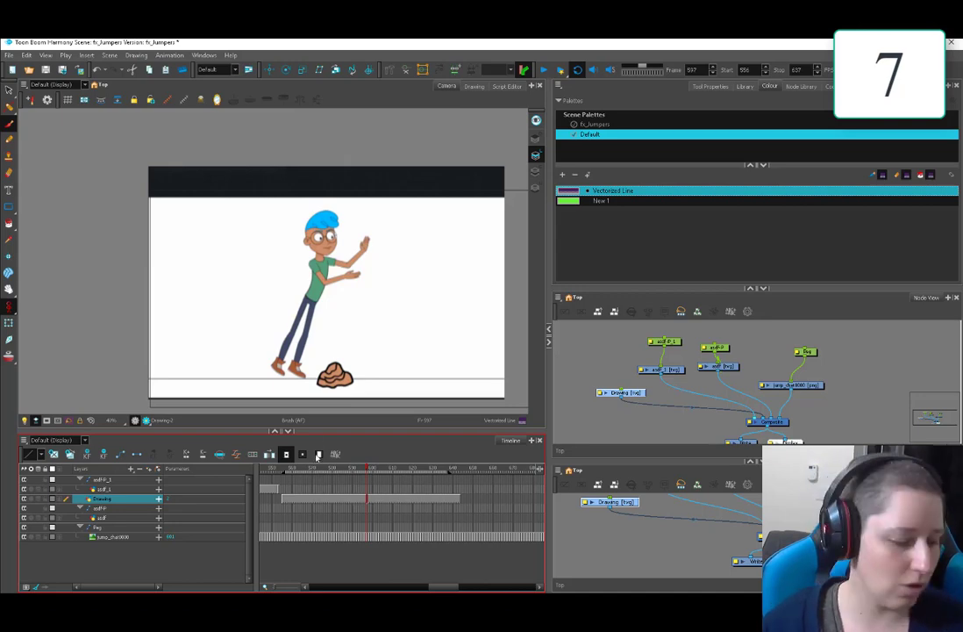
click(333, 472)
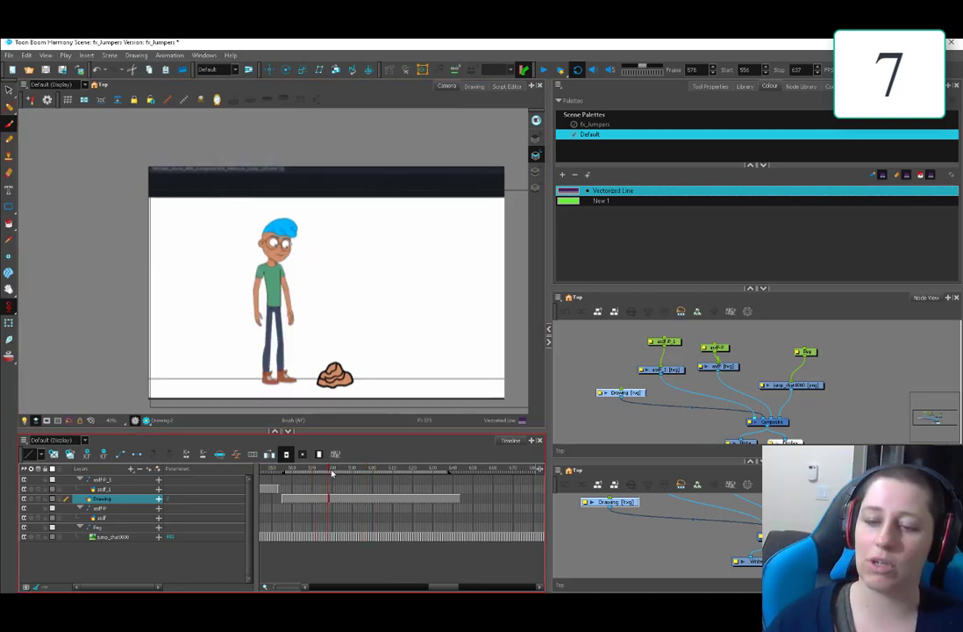
drag(334, 473, 364, 473)
click(366, 473)
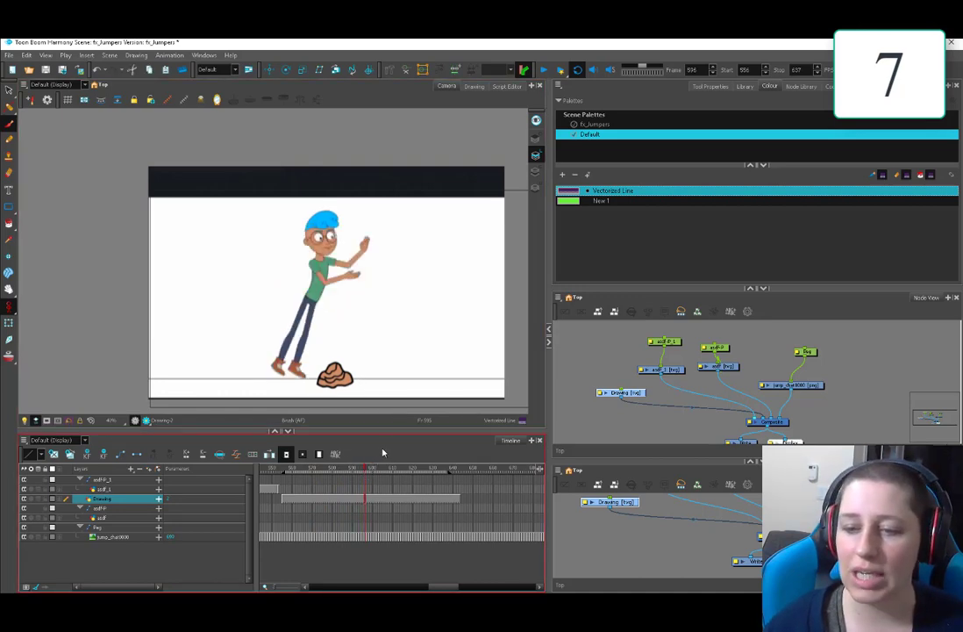
key(comma)
key(period)
key(comma)
key(period)
- On the Drawing layer, trace the back-swung arm at frame 595 and sketch arm-swing arcs over the takeoff pose at frame 596
click(361, 498)
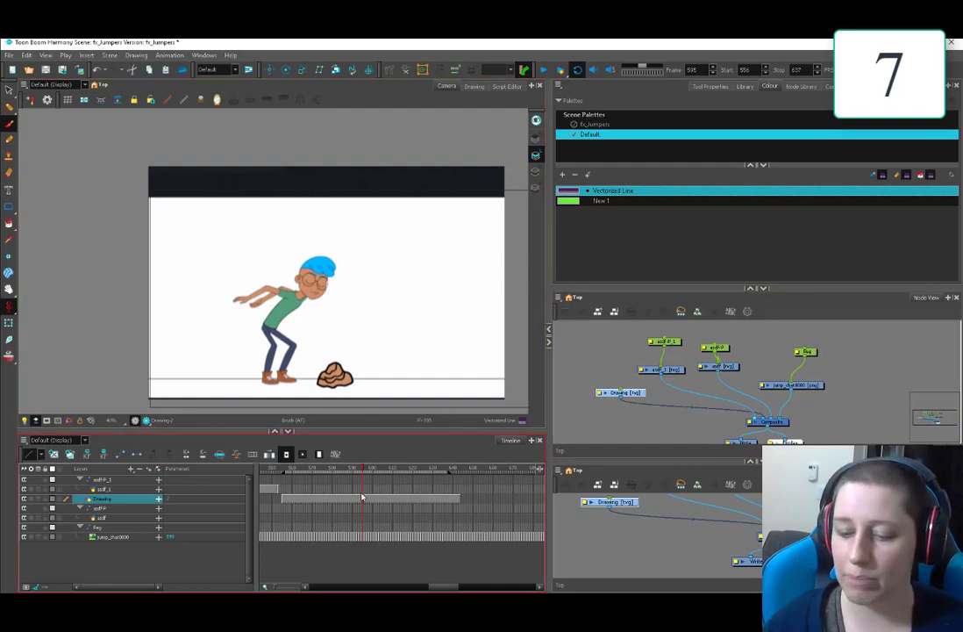
click(298, 295)
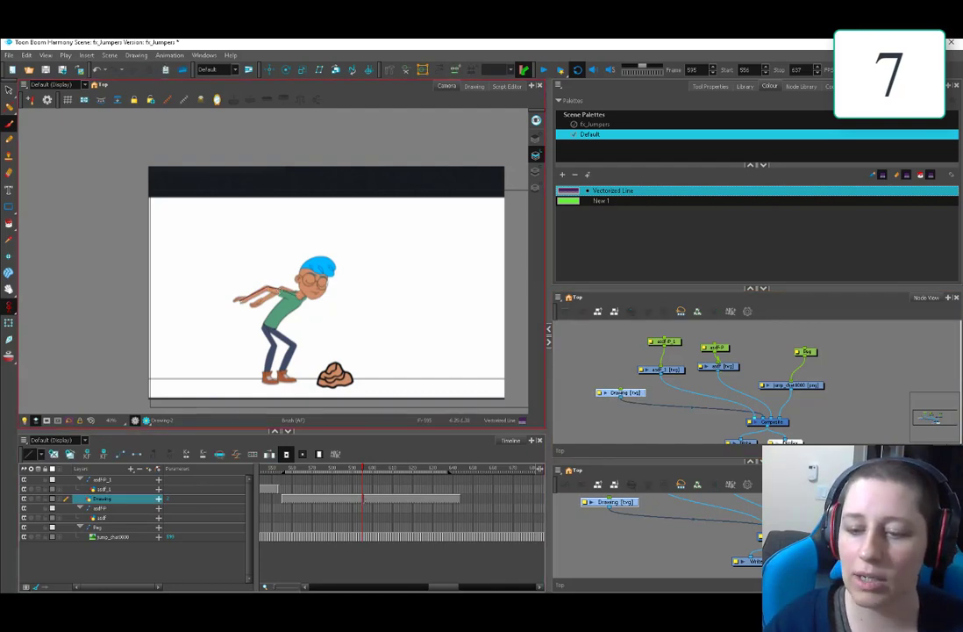
key(period)
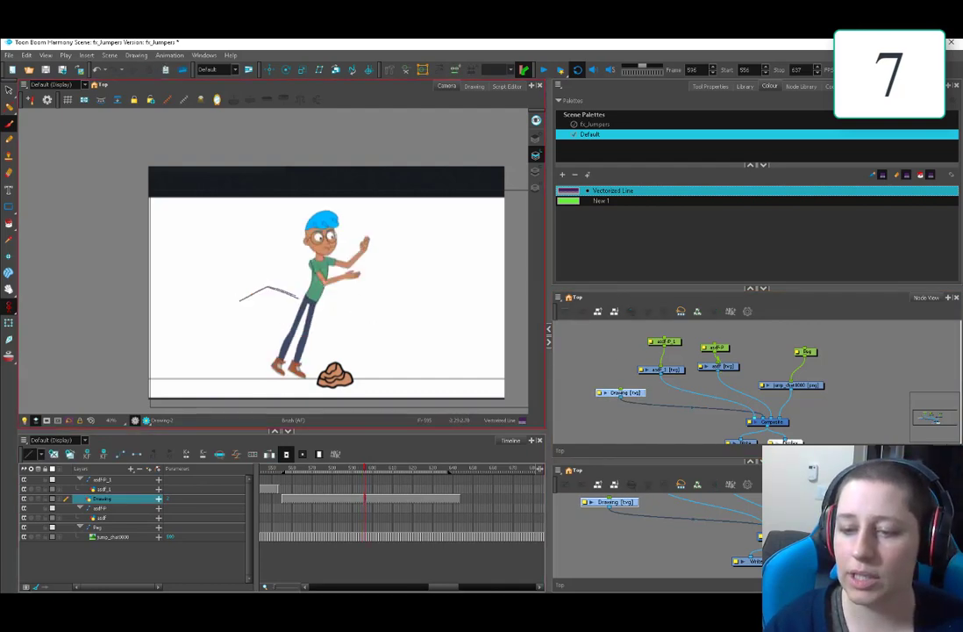
drag(328, 283, 367, 271)
mouse_move(300, 299)
mouse_down()
mouse_move(250, 333)
mouse_move(294, 357)
mouse_move(332, 340)
mouse_up()
drag(308, 281, 371, 304)
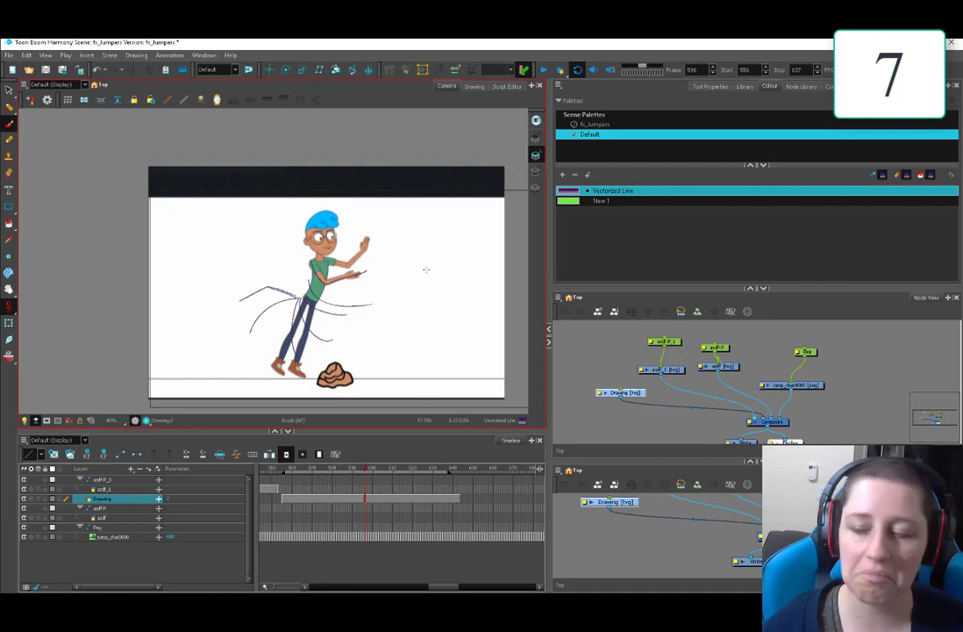
drag(322, 255, 258, 317)
- Undo the arm-swing strokes on the Drawing layer
key(ctrl+z)
key(ctrl+z)
key(ctrl+z)
key(ctrl+z)
key(ctrl+z)
key(ctrl+z)
key(ctrl+z)
- Sketch diagonal smear strokes below the forward arm at frame 596, playing the scene between strokes
drag(351, 277, 316, 317)
drag(360, 478, 367, 480)
click(544, 71)
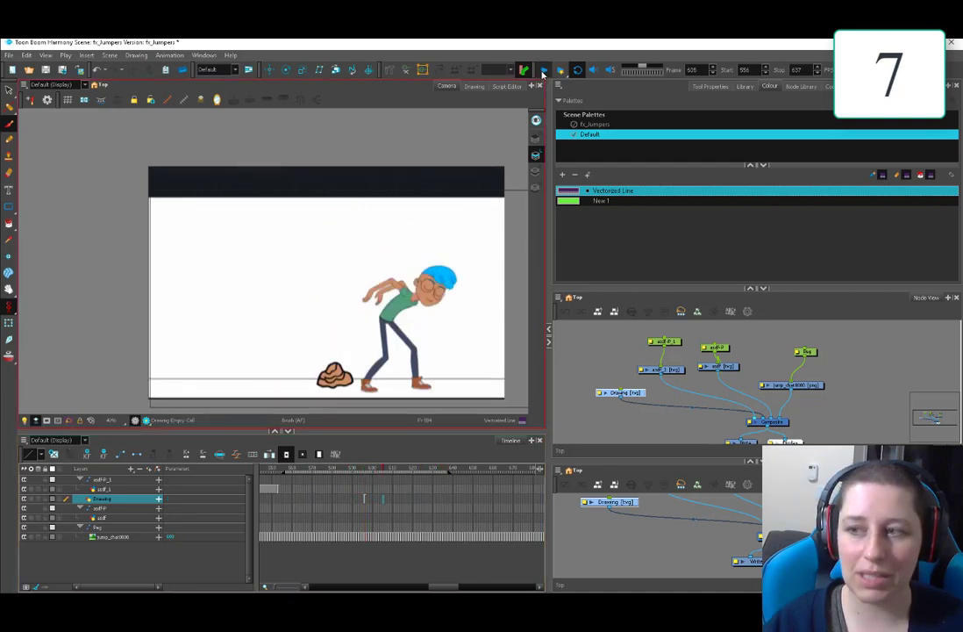
click(364, 507)
click(366, 476)
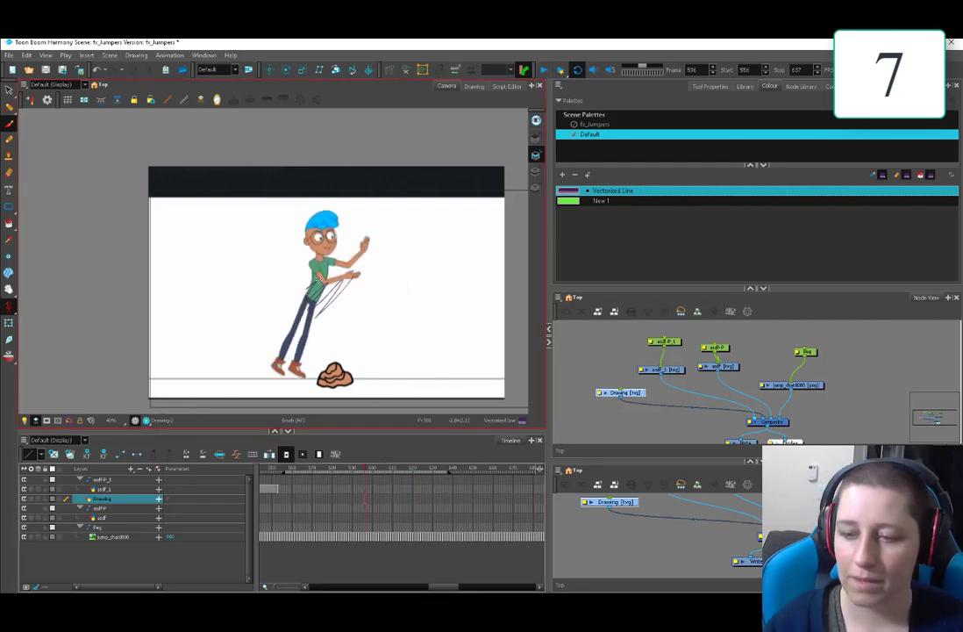
mouse_move(316, 316)
mouse_down()
mouse_move(343, 286)
mouse_move(344, 300)
mouse_up()
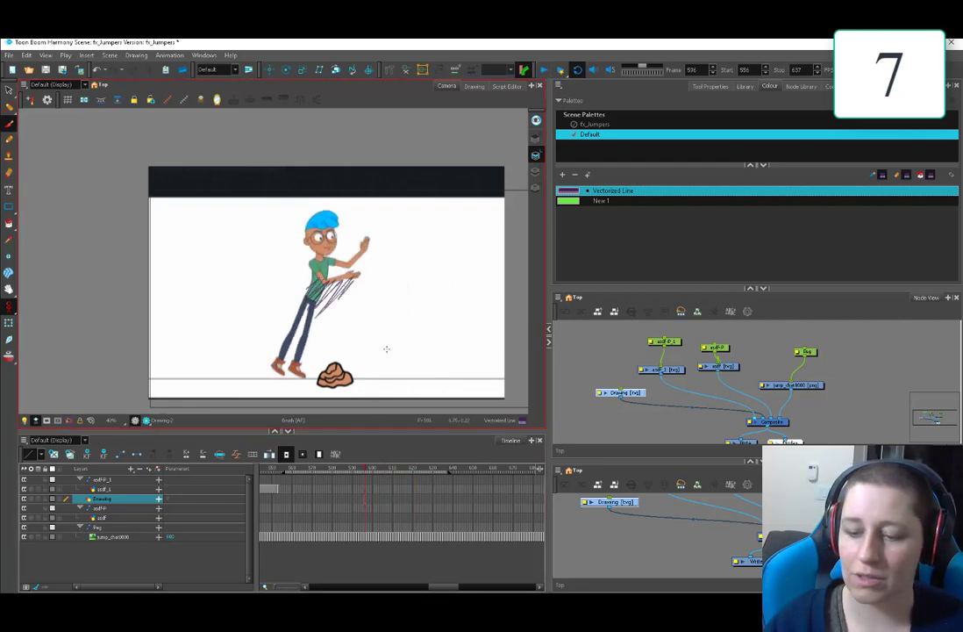
- Play the scene with the arm smear and delete all strokes drawn at frame 596
click(544, 71)
key(comma)
key(comma)
key(comma)
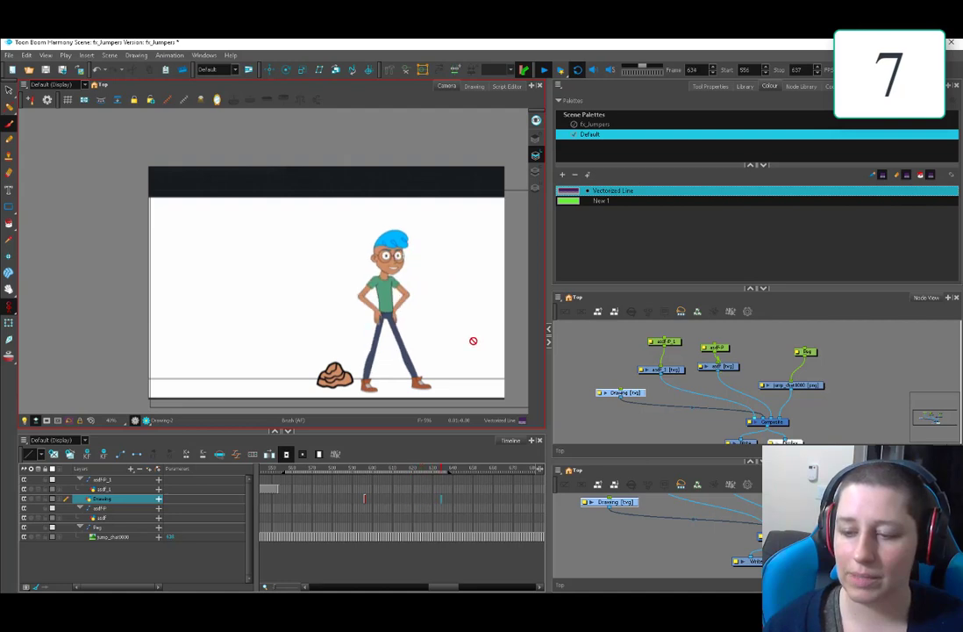
key(Return)
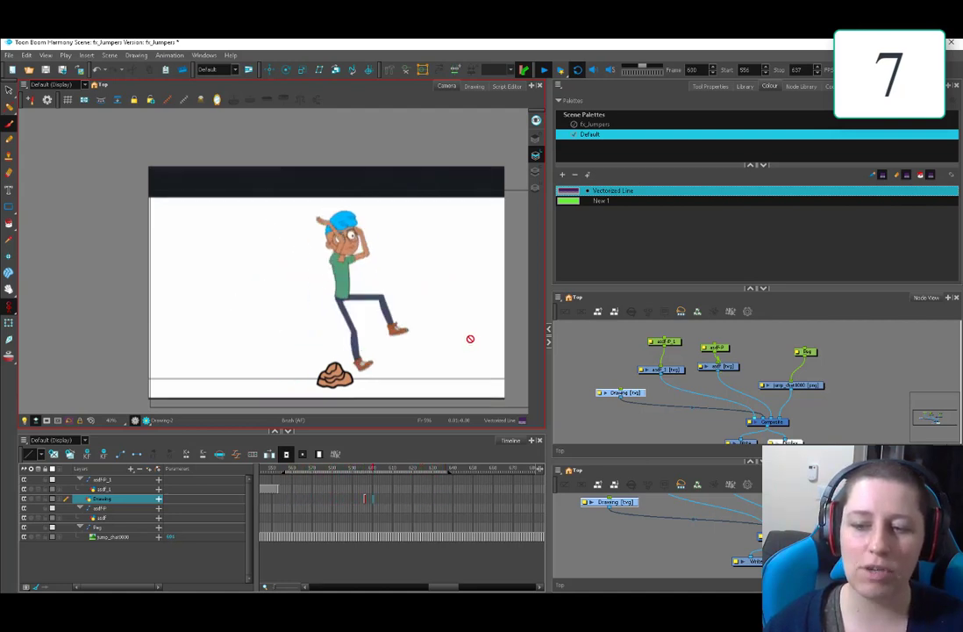
click(352, 473)
click(365, 499)
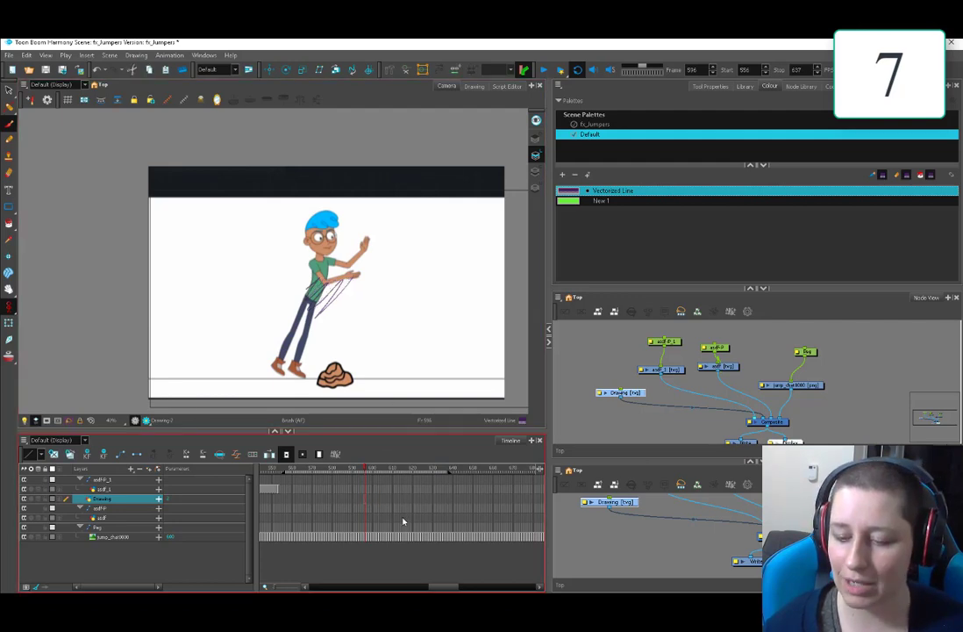
key(ctrl+a)
key(Delete)
- Step frame by frame through the crouch before takeoff around frames 592 to 595
drag(358, 473, 353, 473)
click(329, 356)
key(period)
key(period)
key(period)
key(period)
key(period)
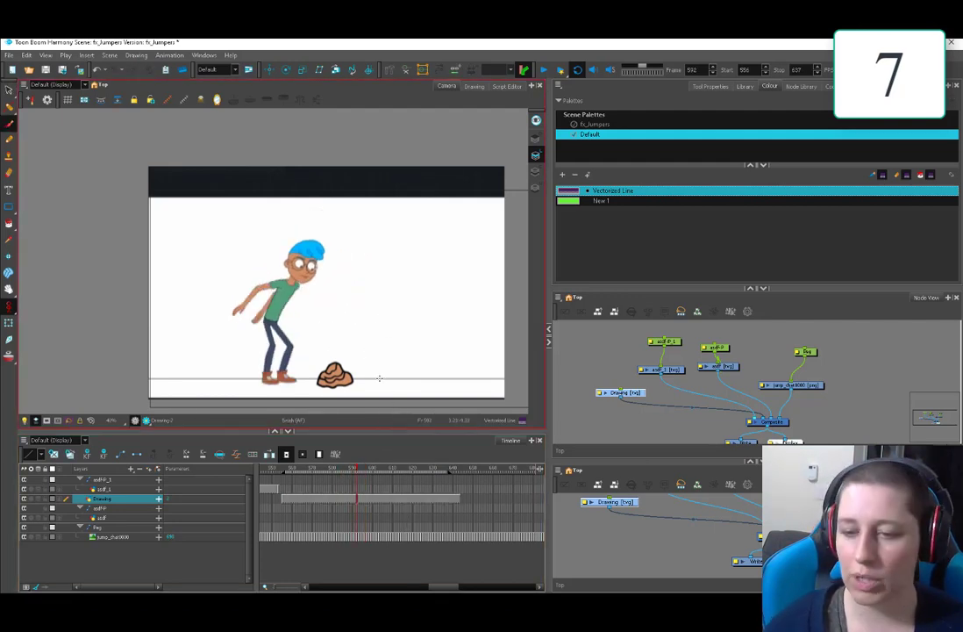
key(period)
key(comma)
- Sketch the limbs and torso over the crouch at frame 595 and motion arcs behind the takeoff pose at frame 596
middle_drag(323, 310, 346, 312)
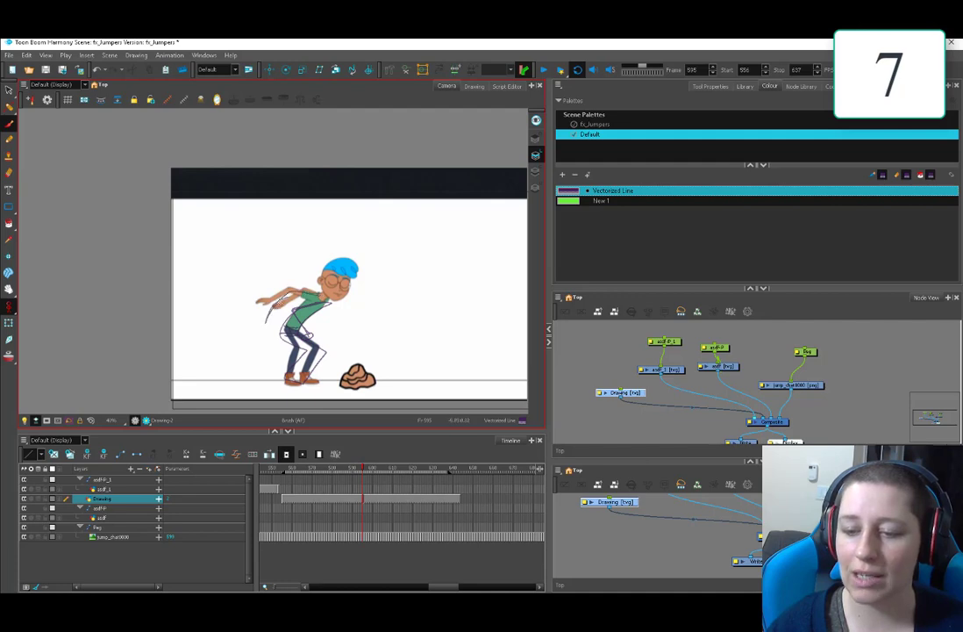
key(period)
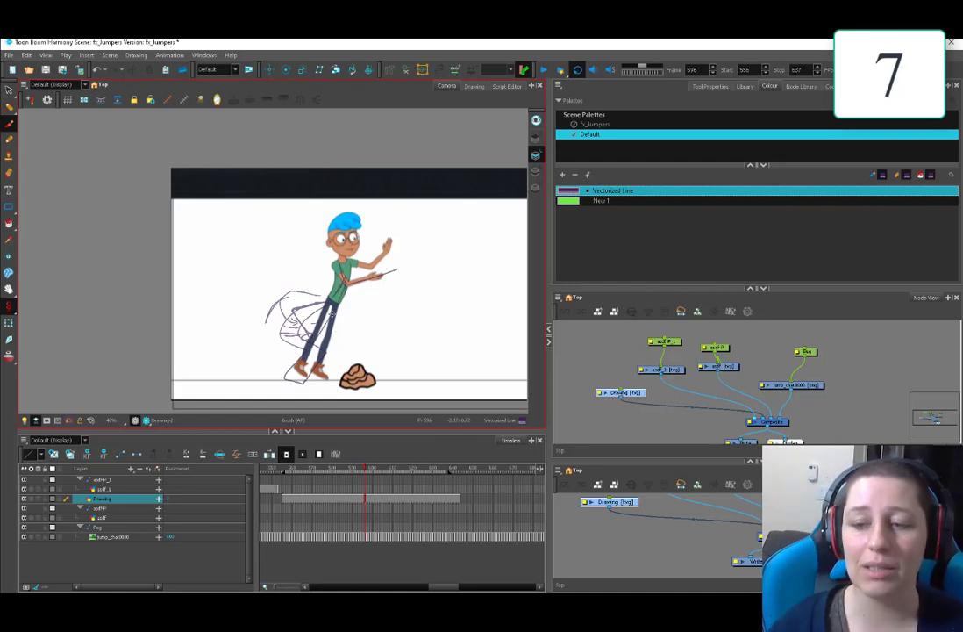
key(comma)
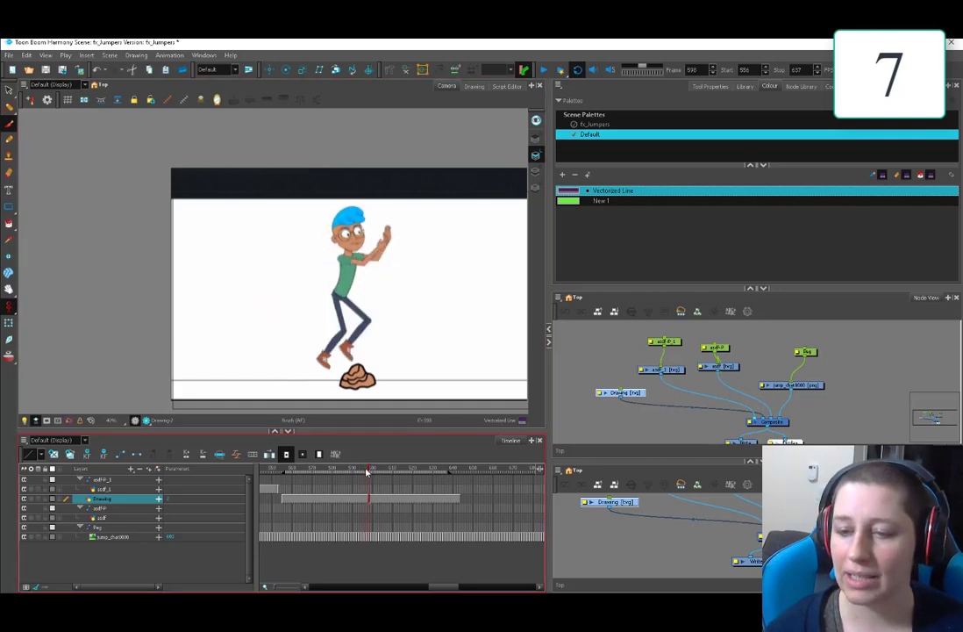
- Flip repeatedly between frames 595 and 596 to compare the crouch with the takeoff pose
drag(367, 473, 363, 473)
key(comma)
key(period)
key(period)
key(comma)
key(period)
key(comma)
key(period)
key(comma)
key(period)
key(comma)
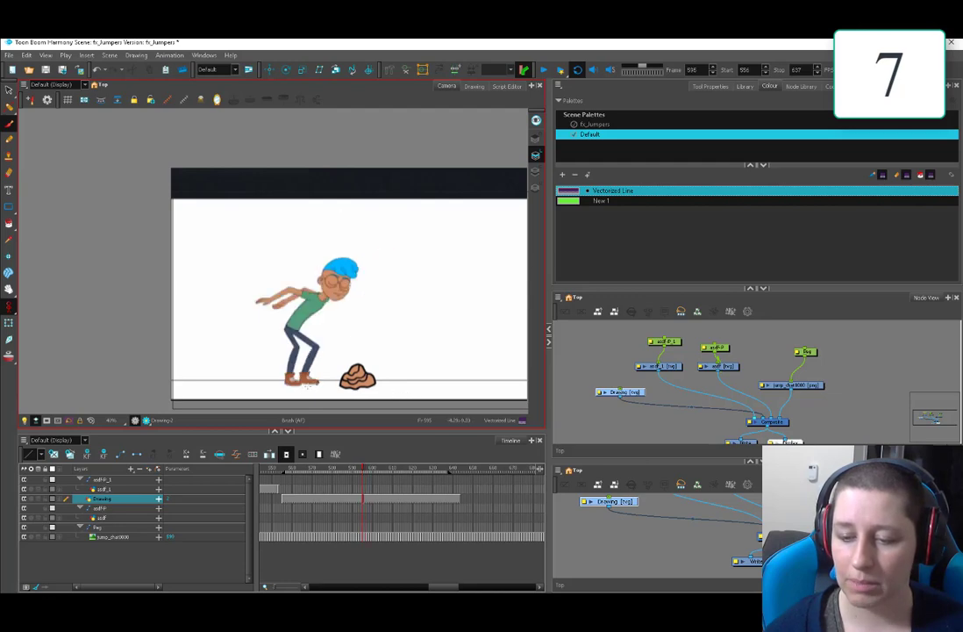
- Draw short strokes from both feet down to the ground at takeoff and compare frames 595 to 597
key(period)
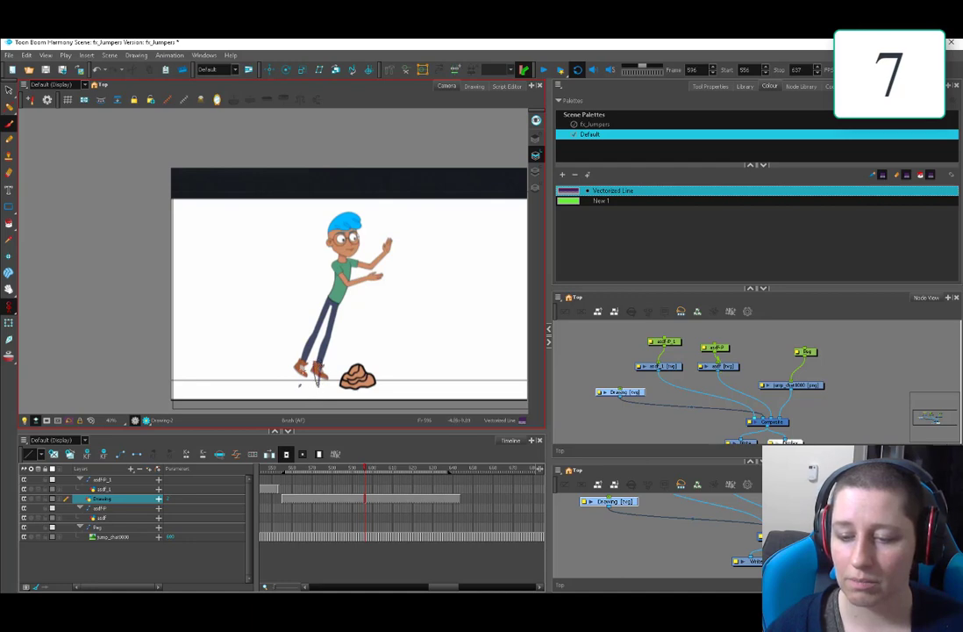
key(comma)
key(period)
key(period)
key(comma)
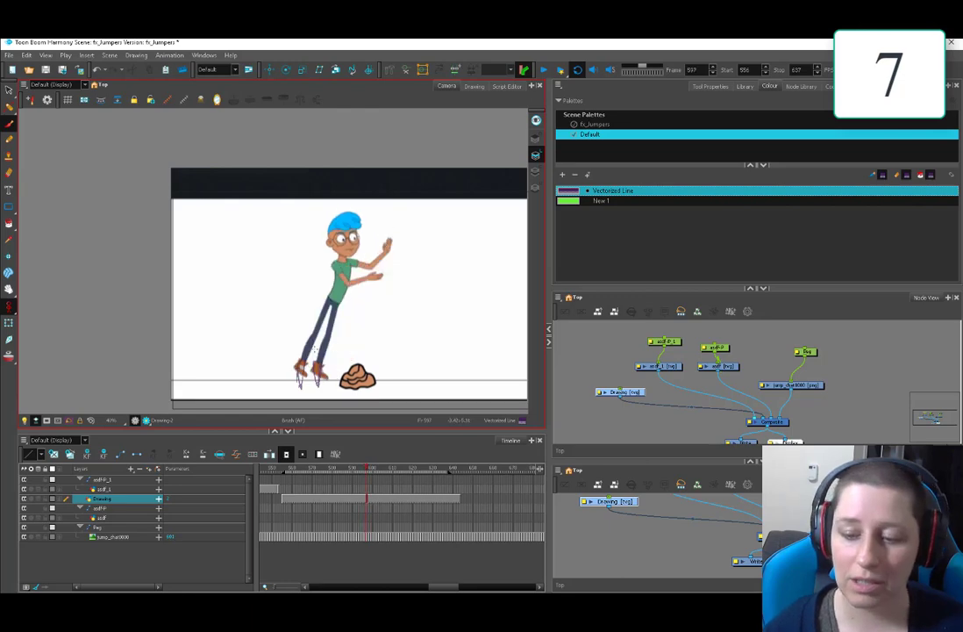
mouse_move(368, 477)
mouse_down()
mouse_move(373, 472)
mouse_move(356, 476)
mouse_move(363, 483)
mouse_up()
key(comma)
key(period)
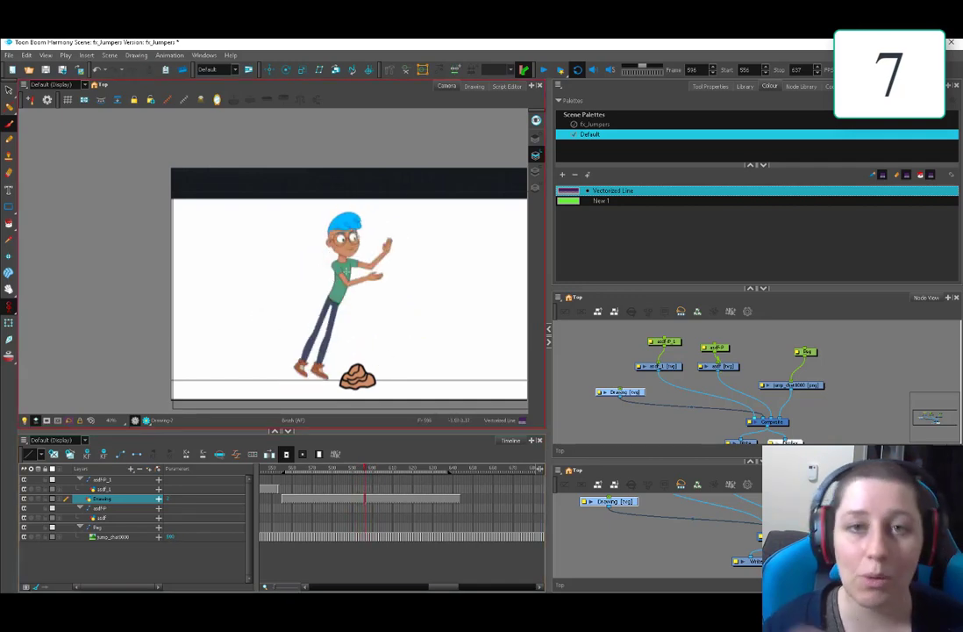
key(period)
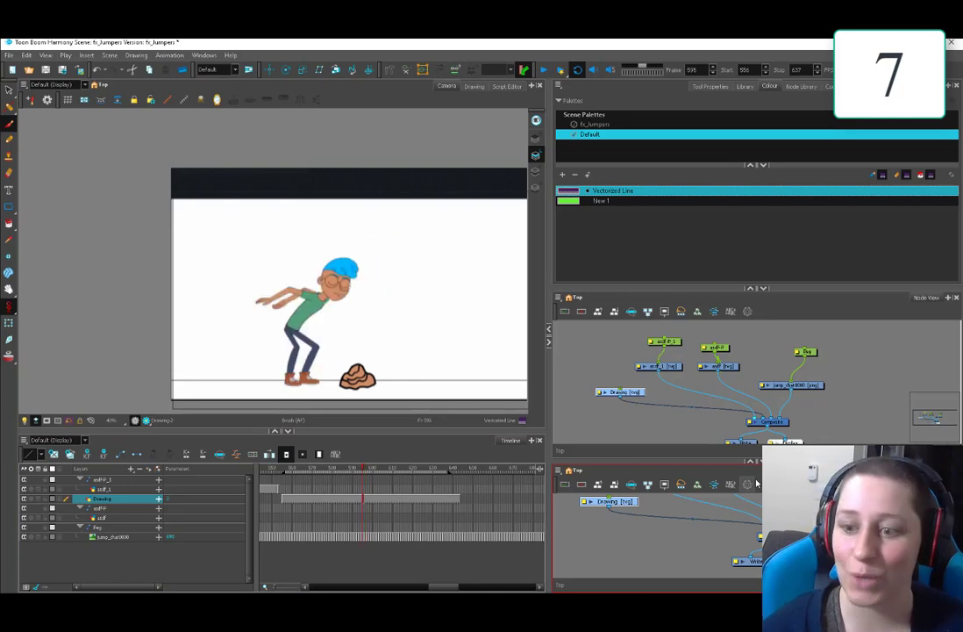
- Outline the torso of the crouch at frame 595 and the takeoff pose at frame 596, comparing frames 595 to 598
key(comma)
key(comma)
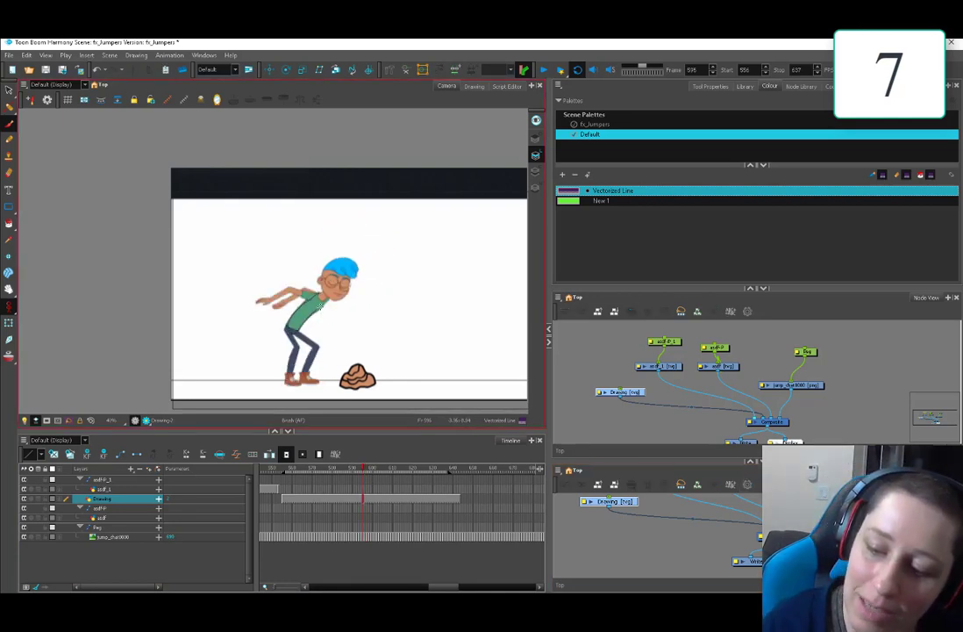
key(period)
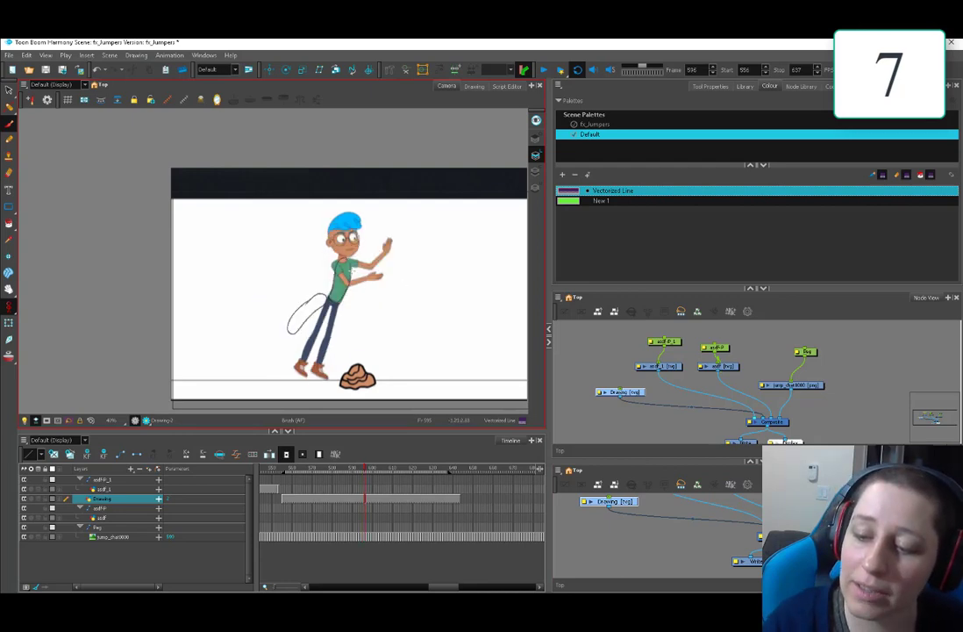
drag(314, 287, 340, 309)
key(comma)
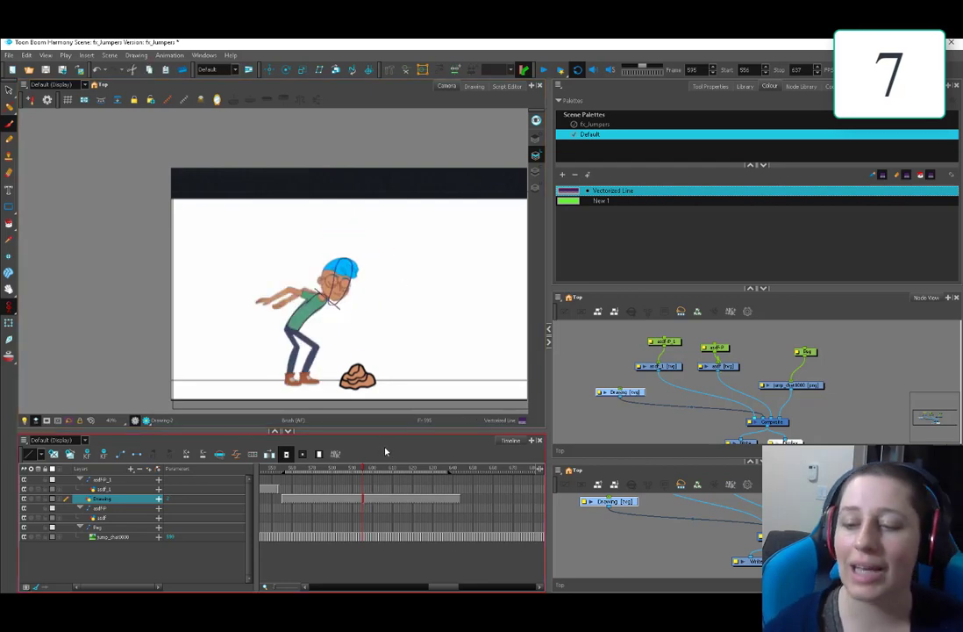
key(period)
key(period)
key(period)
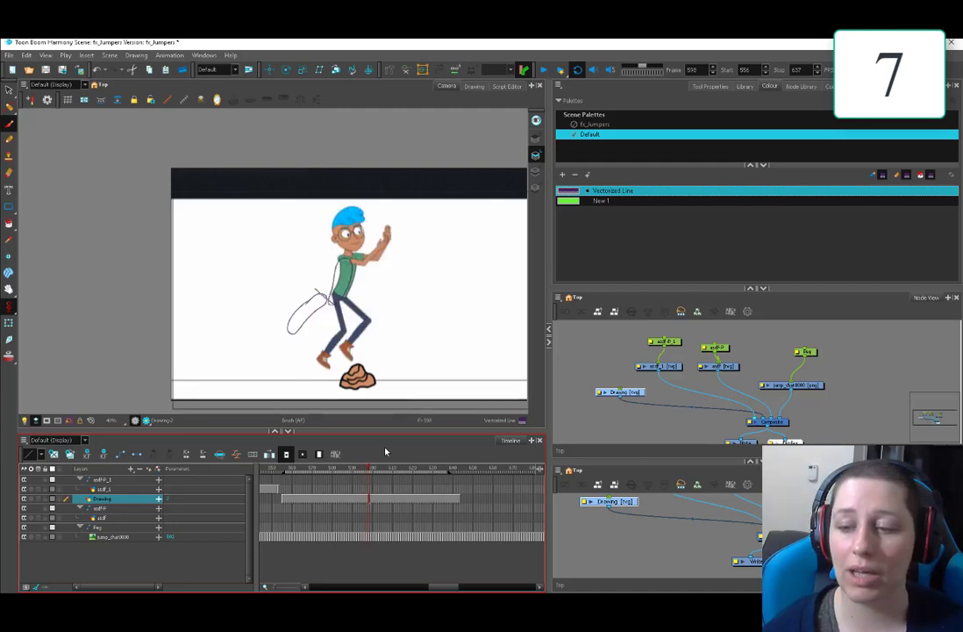
- Outline the torso at frame 598 and flip through frames 596 to 599 to compare its spacing
click(374, 290)
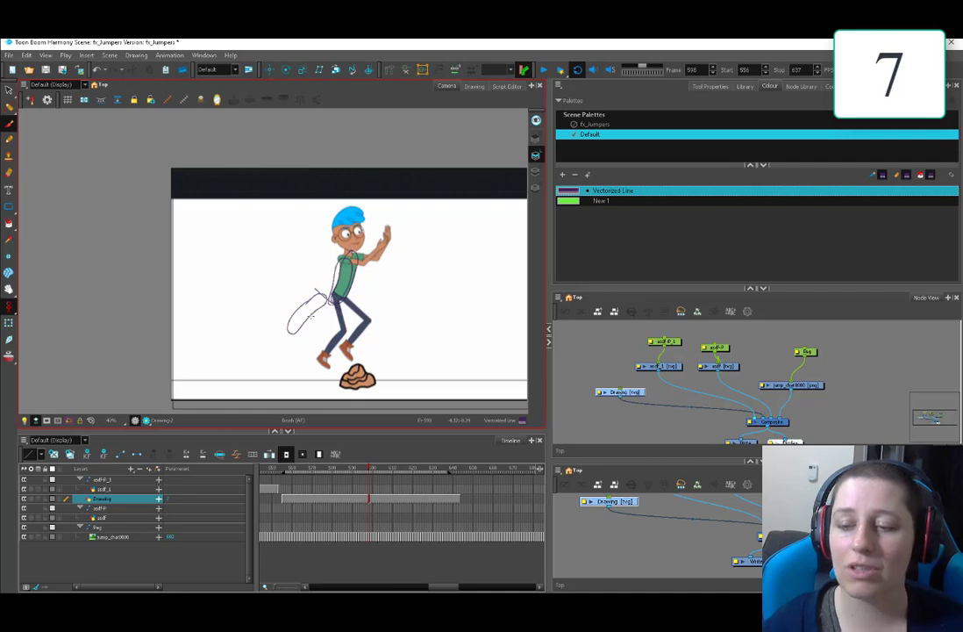
key(comma)
key(period)
key(comma)
key(comma)
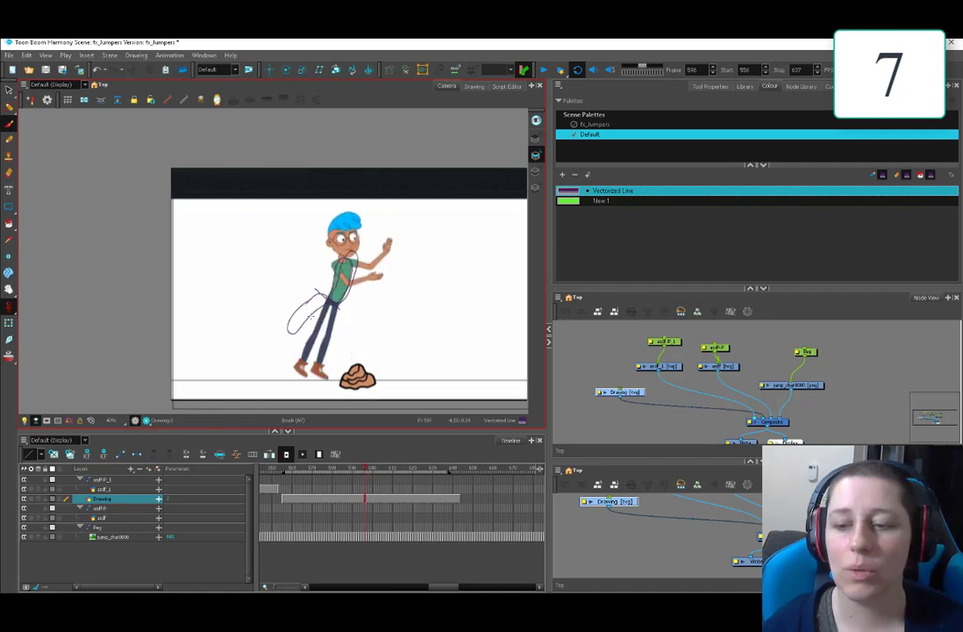
key(period)
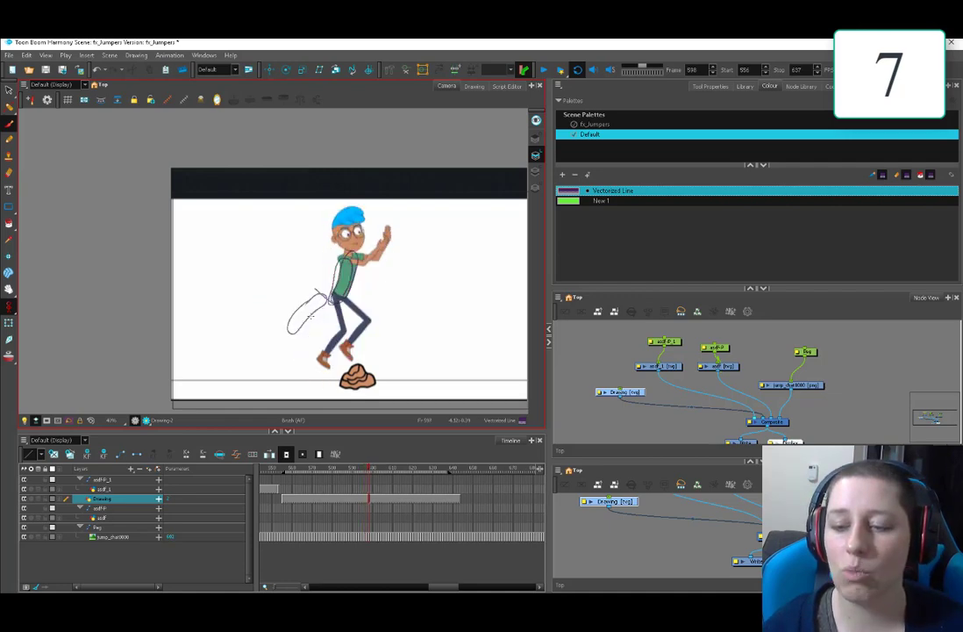
key(period)
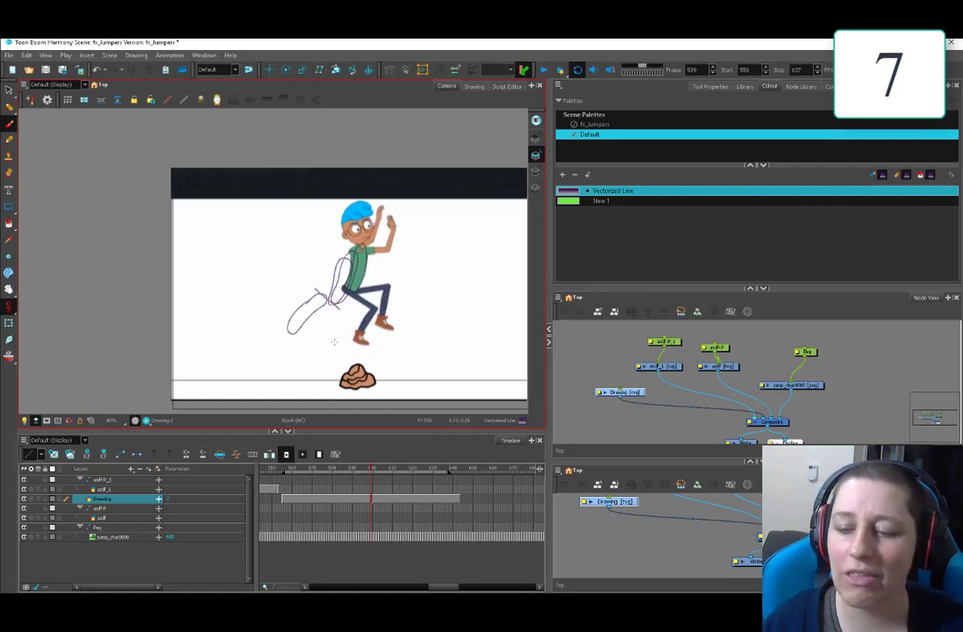
- Try strokes below the feet at frame 599, undo them, and outline the torso through frames 599 to 601
drag(337, 340, 362, 313)
drag(354, 317, 367, 319)
key(ctrl+z)
key(ctrl+z)
key(period)
key(comma)
key(period)
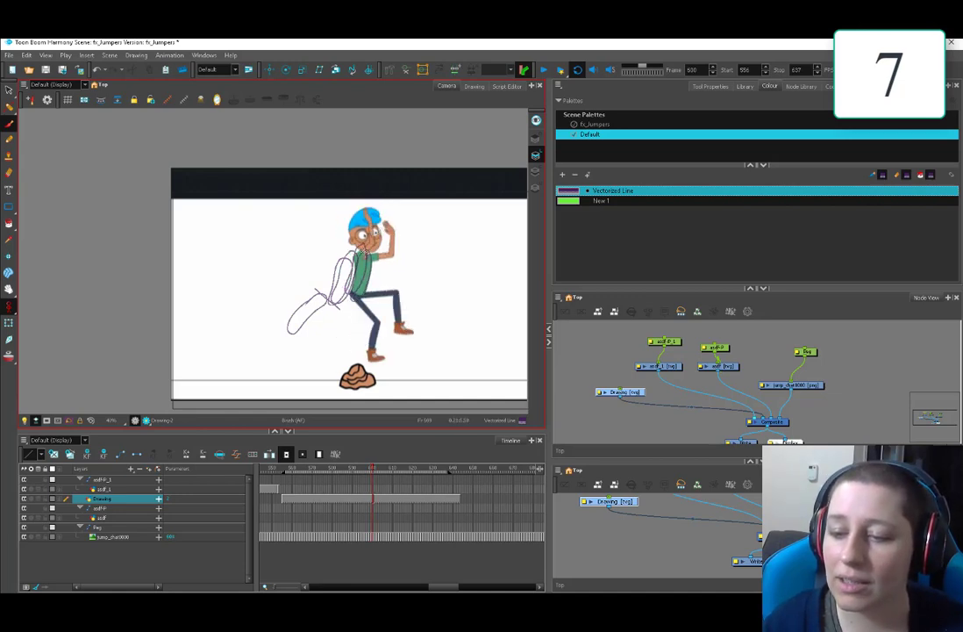
key(period)
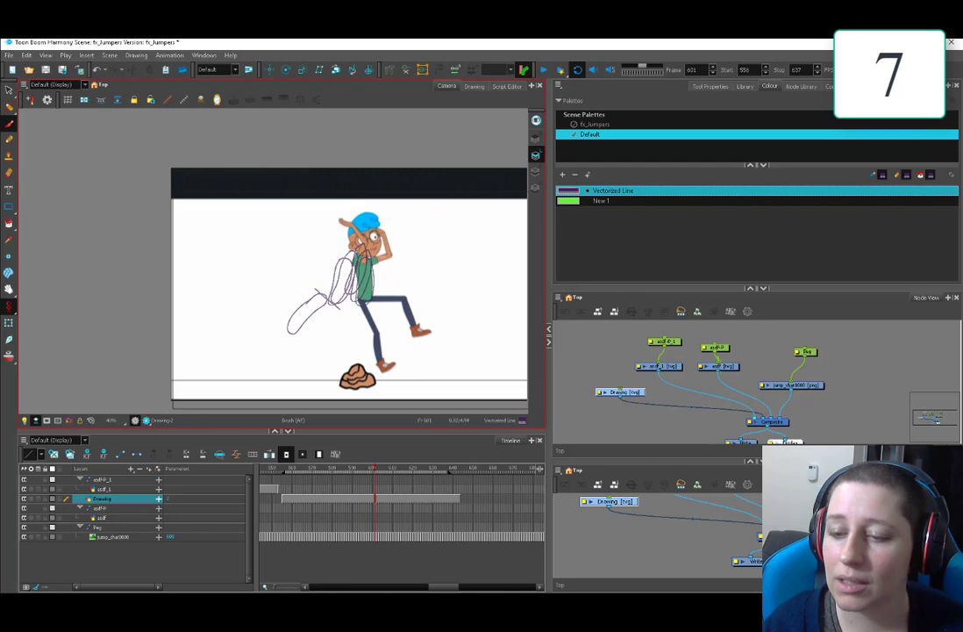
key(period)
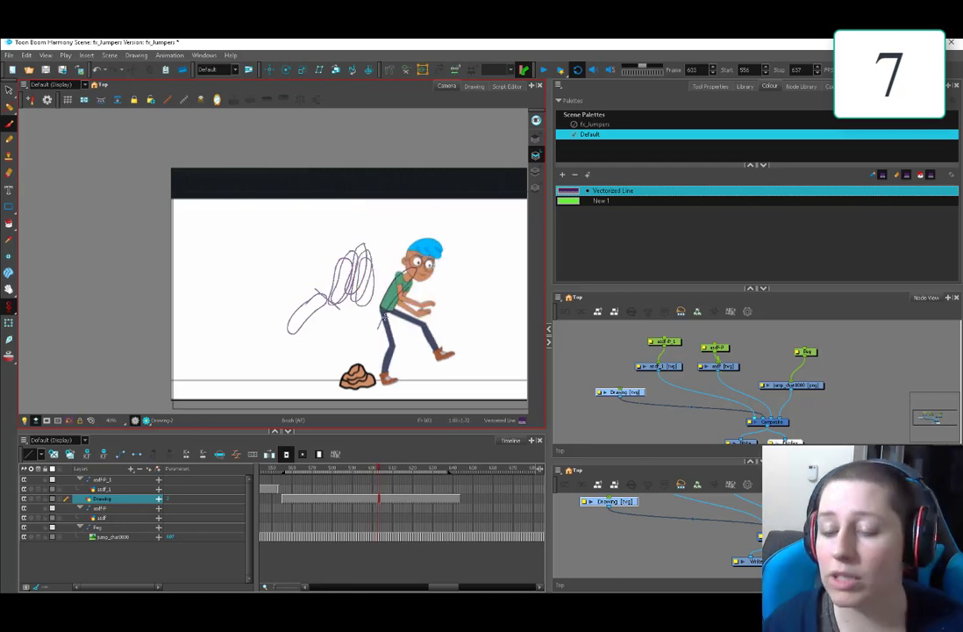
- Return to frame 599 and undo the latest torso outlines
mouse_move(379, 480)
mouse_down()
mouse_move(355, 480)
mouse_move(391, 480)
mouse_move(355, 489)
mouse_move(386, 487)
mouse_move(362, 494)
mouse_move(371, 491)
mouse_up()
key(ctrl+z)
key(ctrl+z)
key(ctrl+z)
key(ctrl+z)
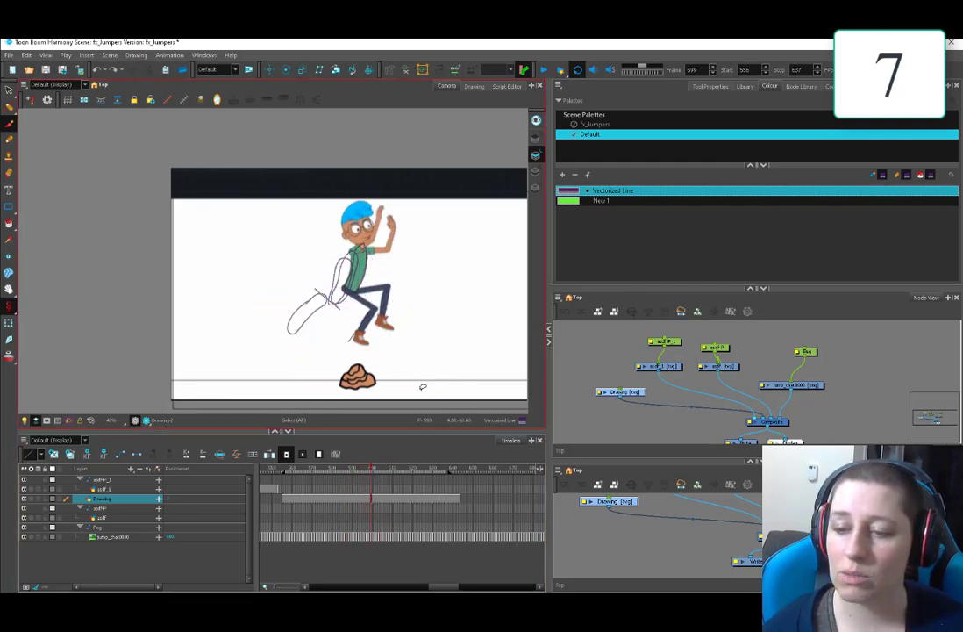
- Sketch a large demonstration jump arc beside the character at frame 599 with a circle at its start
key(2)
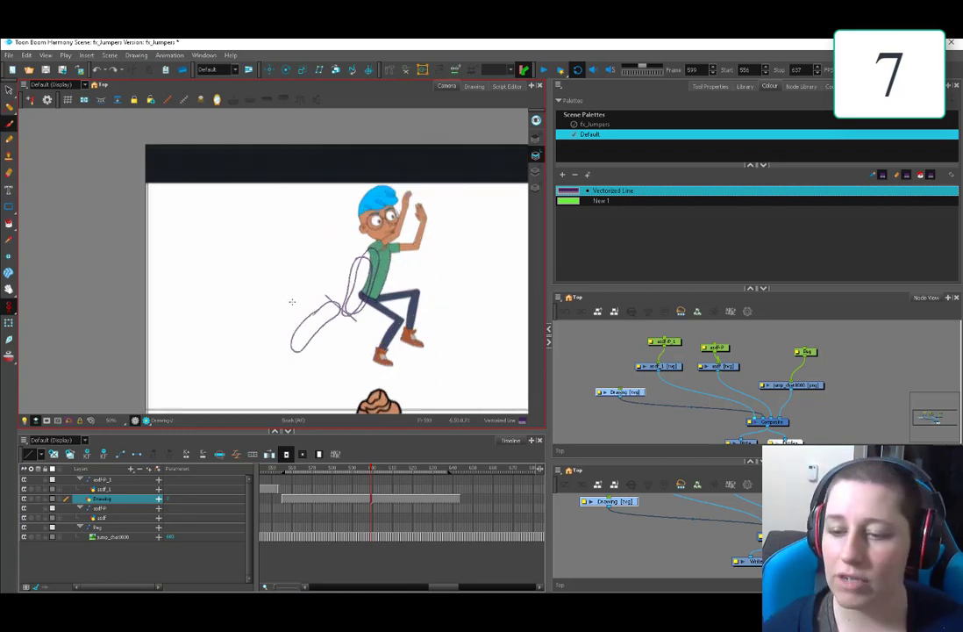
drag(376, 290, 253, 264)
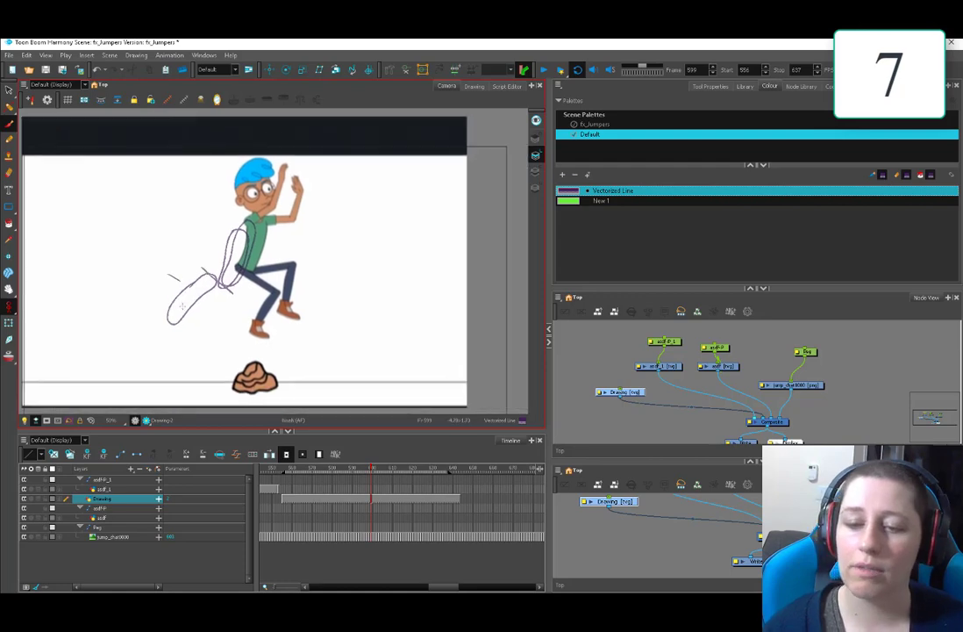
key(1)
drag(385, 295, 384, 290)
drag(294, 379, 292, 399)
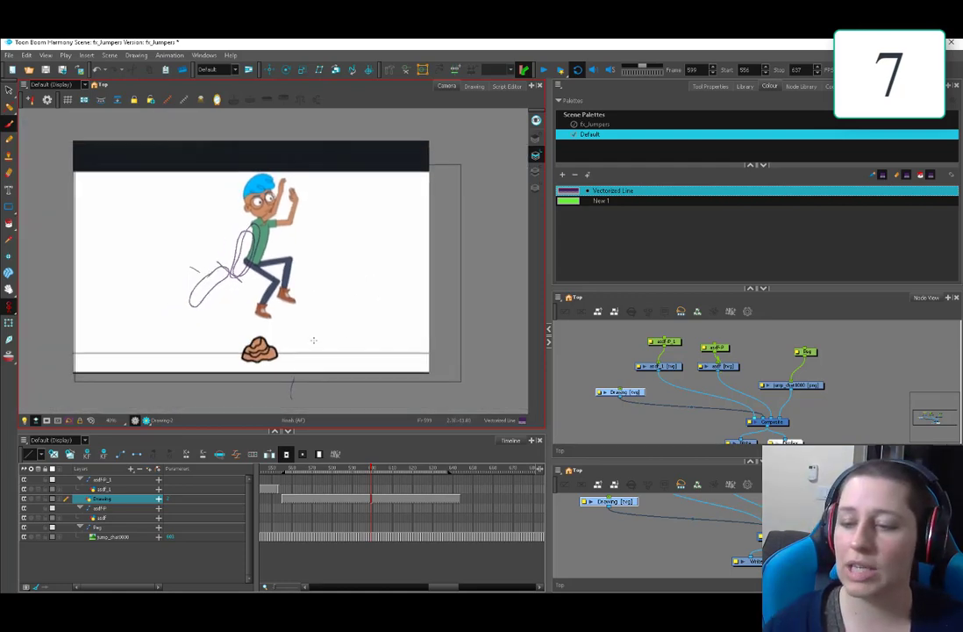
drag(313, 340, 487, 389)
mouse_move(296, 336)
mouse_down()
mouse_move(334, 366)
mouse_move(279, 401)
mouse_up()
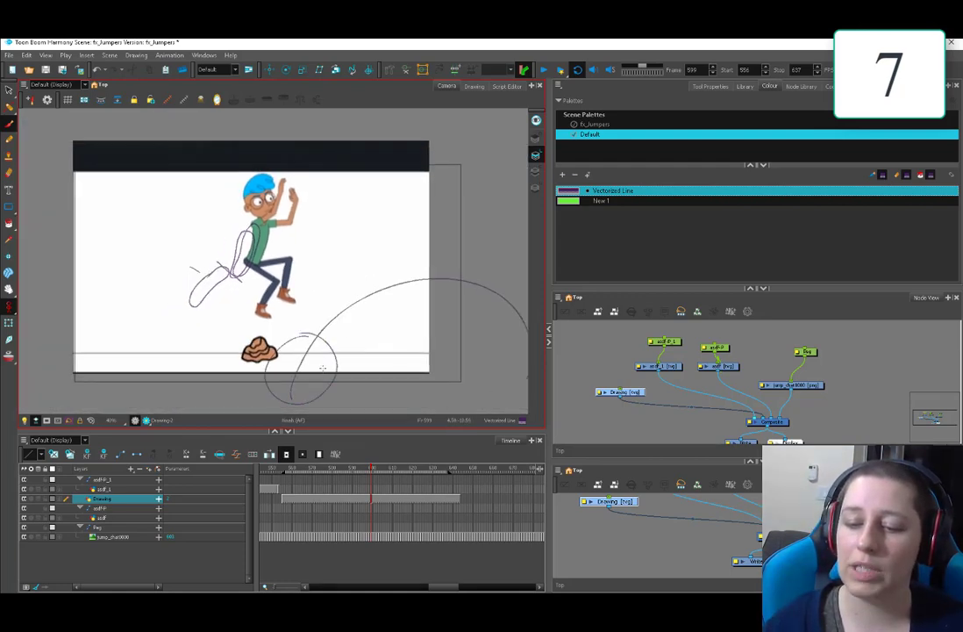
- Draw overlapping circles with tick marks along the demonstration arc, closer together near its peak, and delete the whole demonstration sketch
mouse_move(390, 297)
mouse_down()
mouse_move(351, 263)
mouse_move(316, 327)
mouse_up()
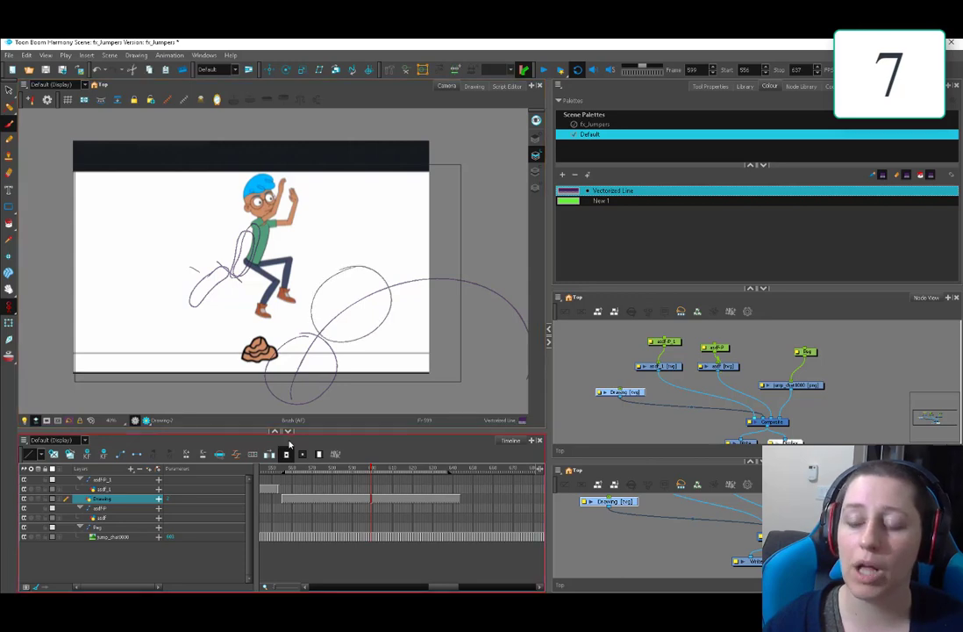
mouse_move(404, 244)
mouse_down()
mouse_move(360, 298)
mouse_move(386, 255)
mouse_up()
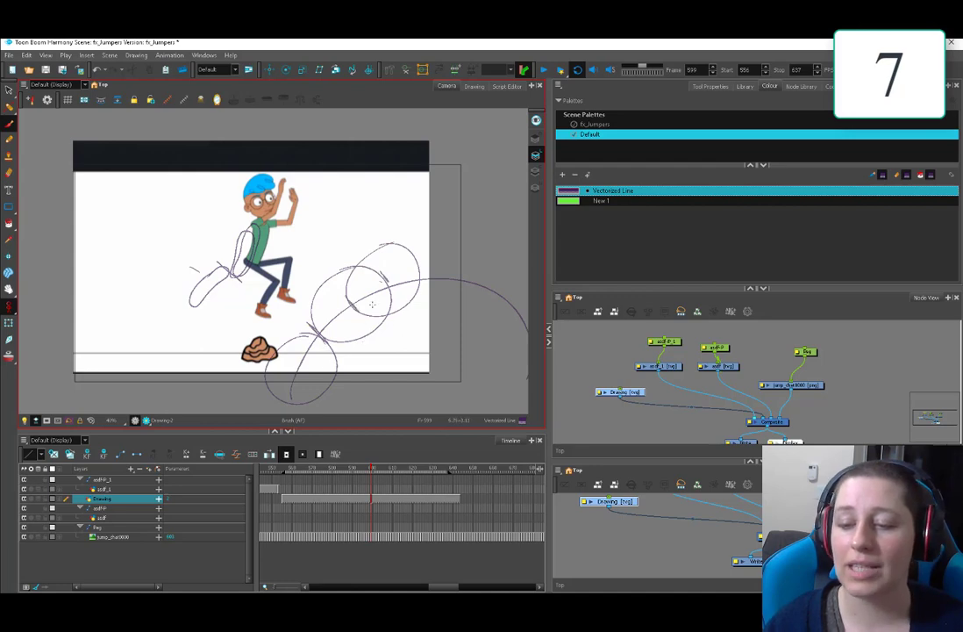
mouse_move(414, 232)
mouse_down()
mouse_move(321, 254)
mouse_move(368, 259)
mouse_move(377, 211)
mouse_up()
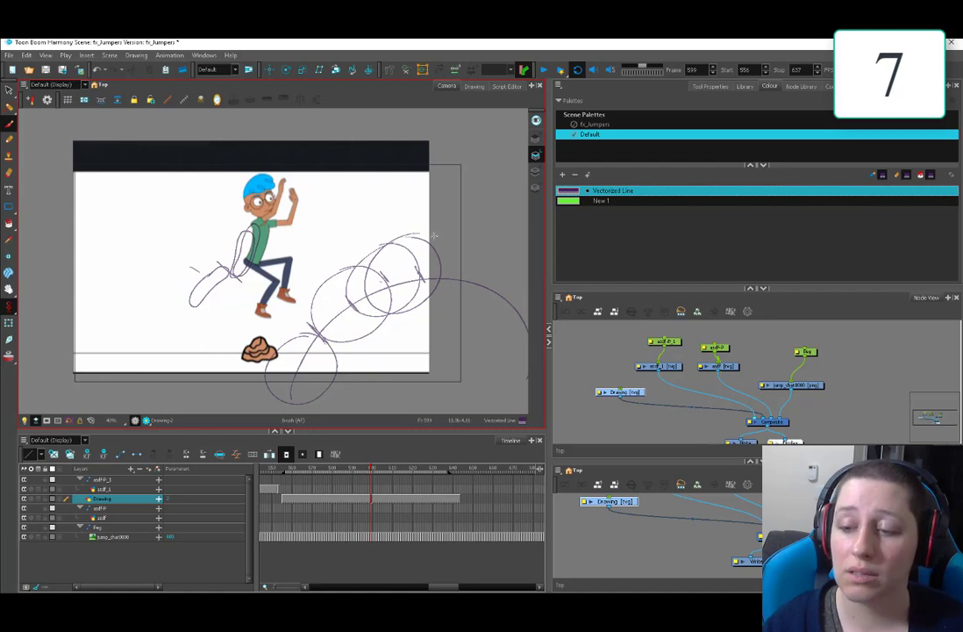
mouse_move(434, 236)
mouse_down()
mouse_move(375, 280)
mouse_move(423, 309)
mouse_move(421, 243)
mouse_move(409, 317)
mouse_move(420, 251)
mouse_move(492, 314)
mouse_move(430, 282)
mouse_up()
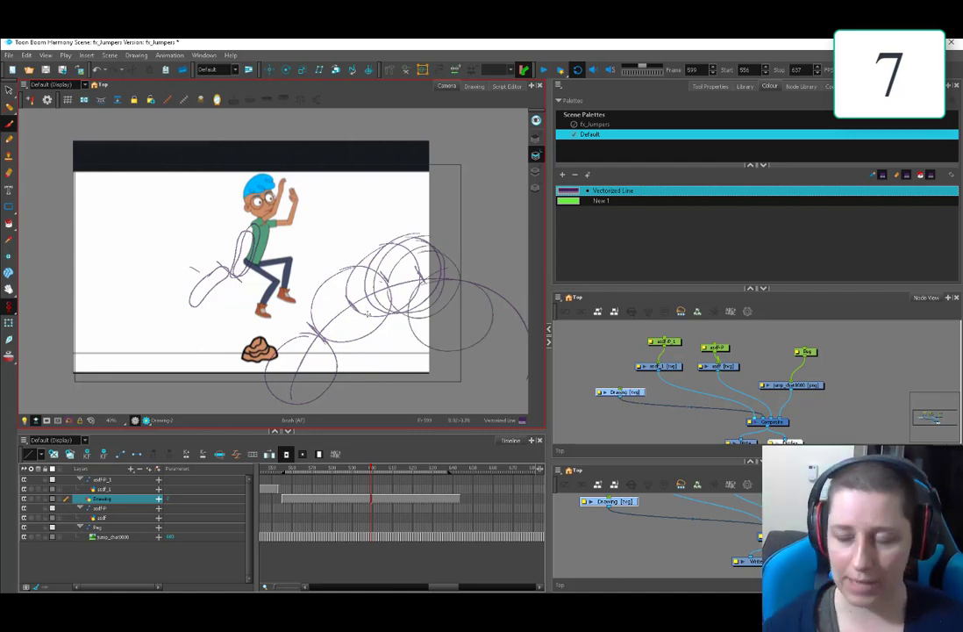
drag(463, 236, 338, 404)
key(Delete)
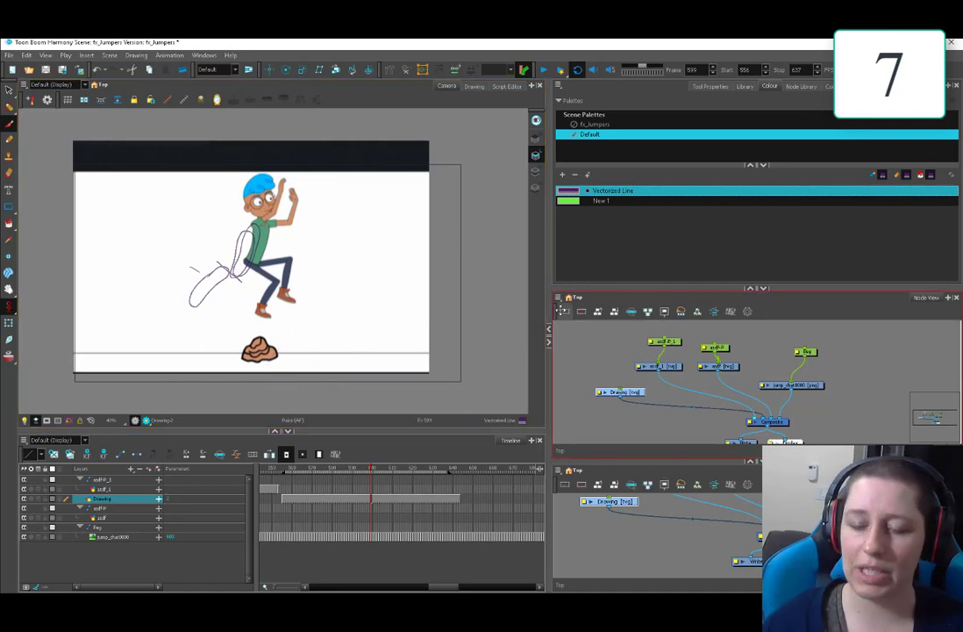
- Step back and forth through frames 595 to 599 to compare how far the torso travels at takeoff
middle_drag(353, 360, 411, 381)
key(comma)
key(period)
key(comma)
key(comma)
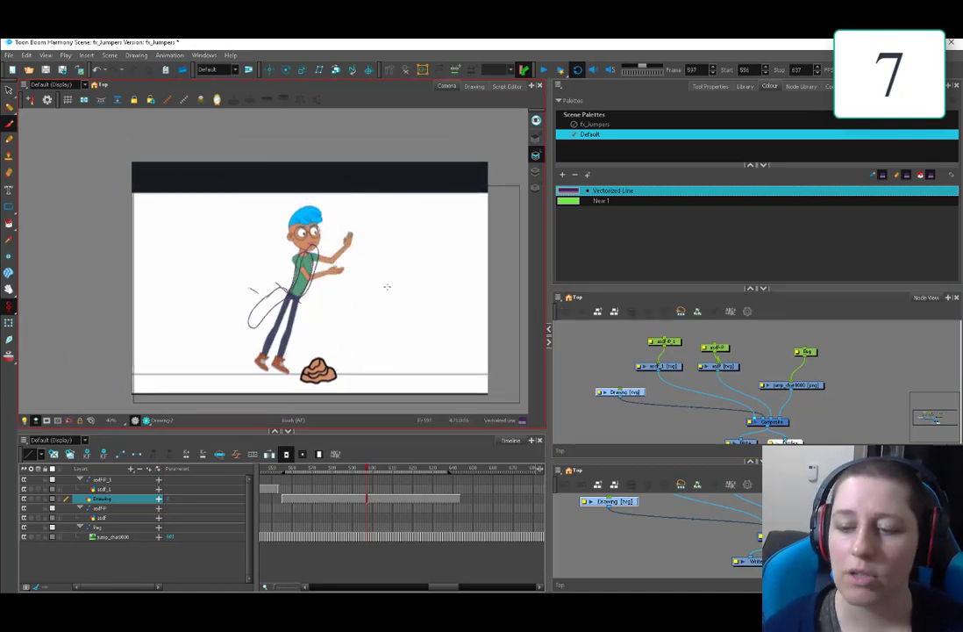
key(comma)
key(comma)
key(period)
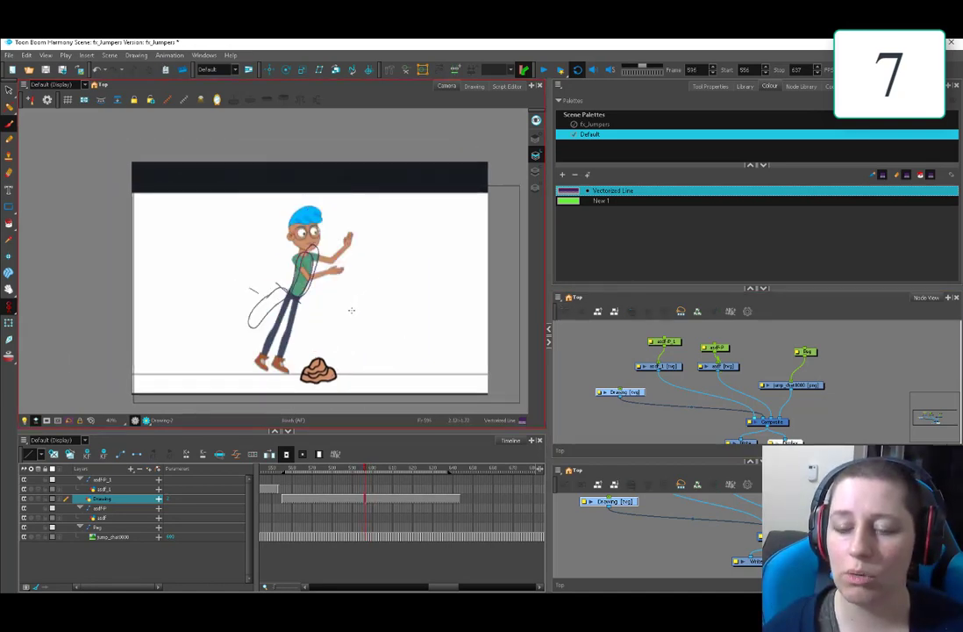
- Outline the torso's successive positions over the airborne poses from frames 596 to 601
scroll(330, 335, up, 3)
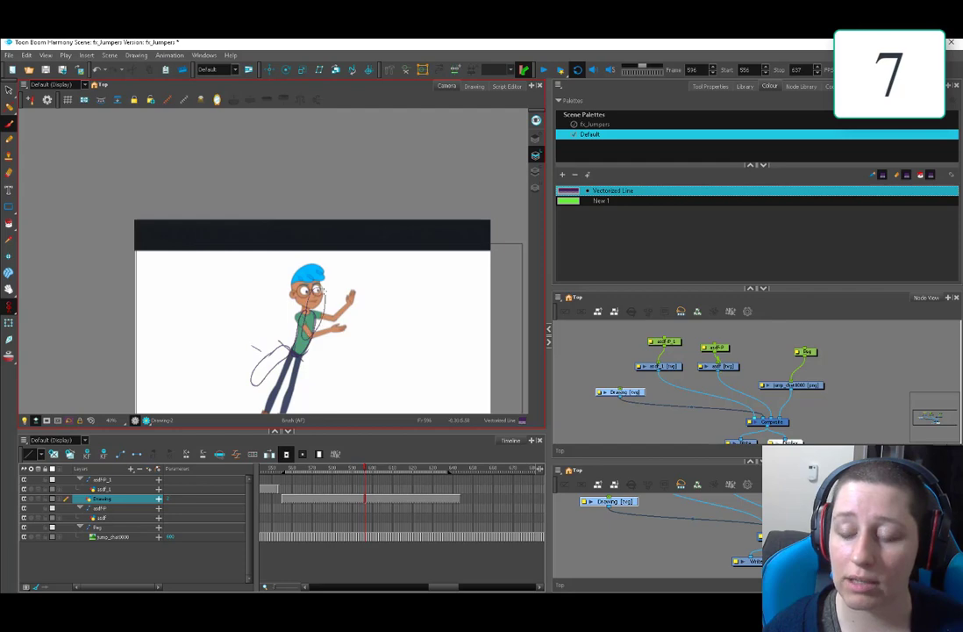
key(period)
key(period)
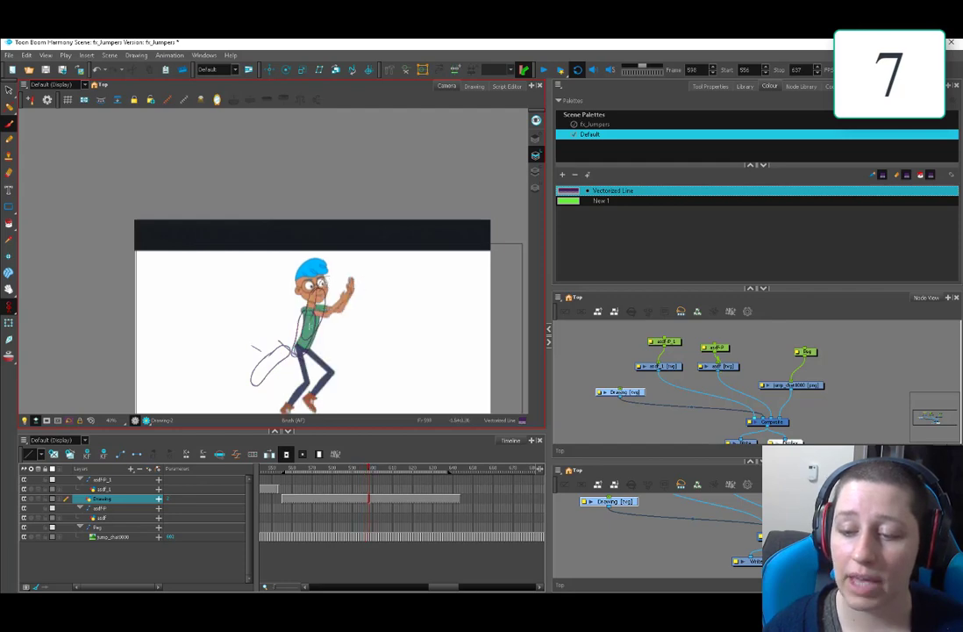
key(period)
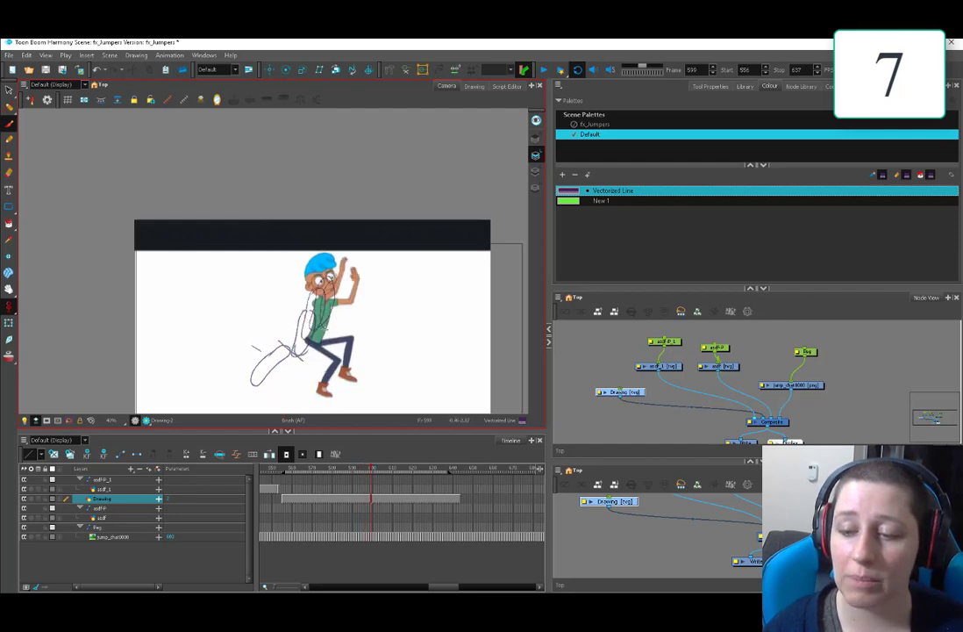
key(period)
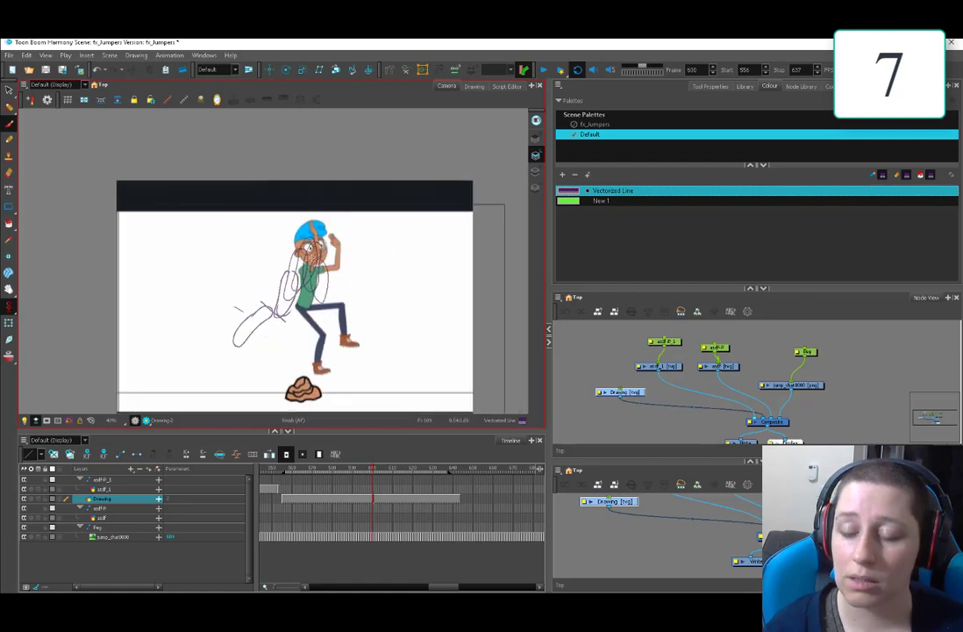
key(period)
- Scrub back to the standing pose at frame 576 and through the jump to frame 602
drag(357, 475, 348, 475)
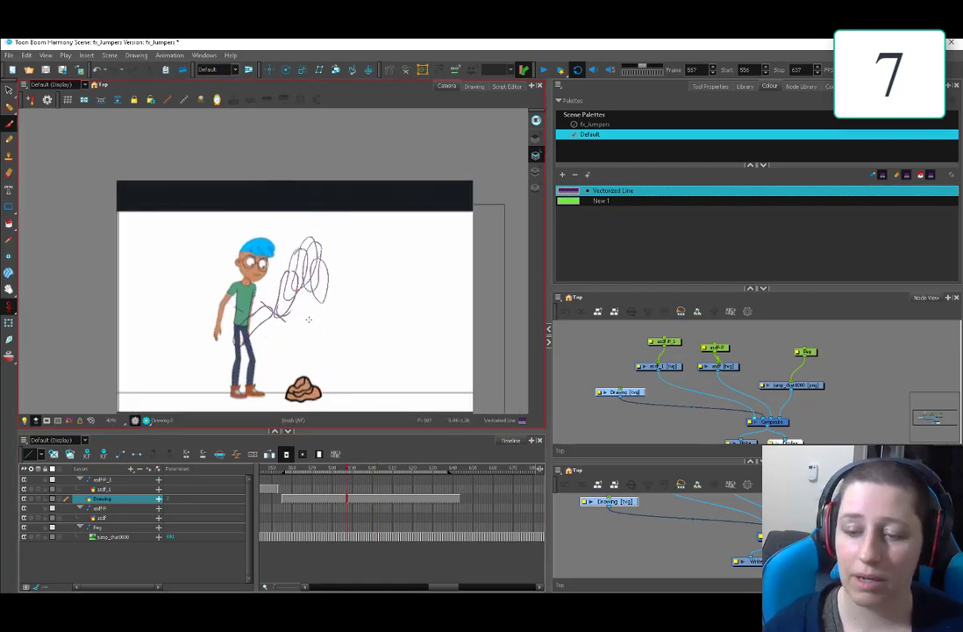
click(325, 471)
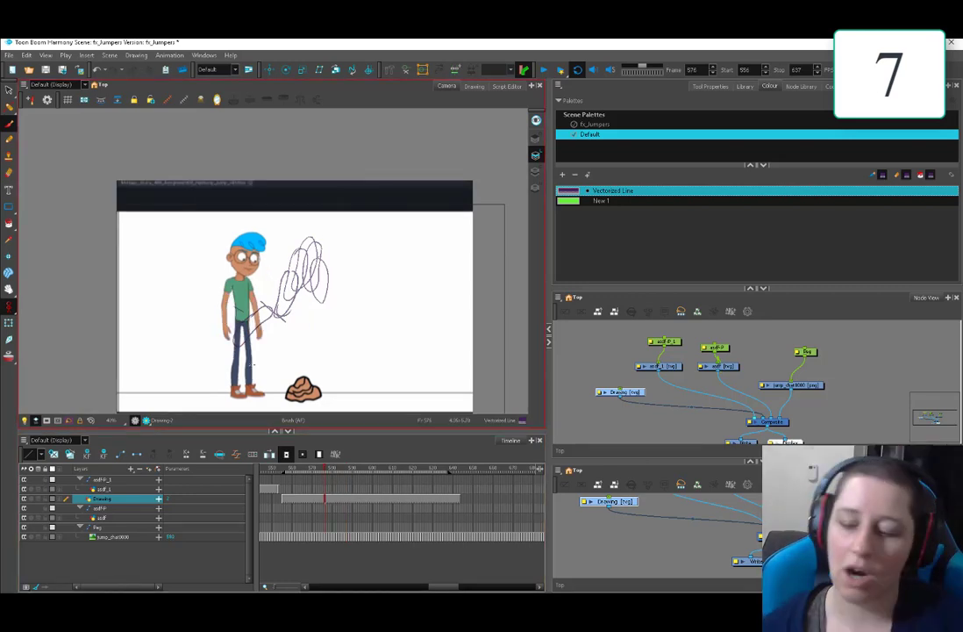
drag(324, 470, 378, 481)
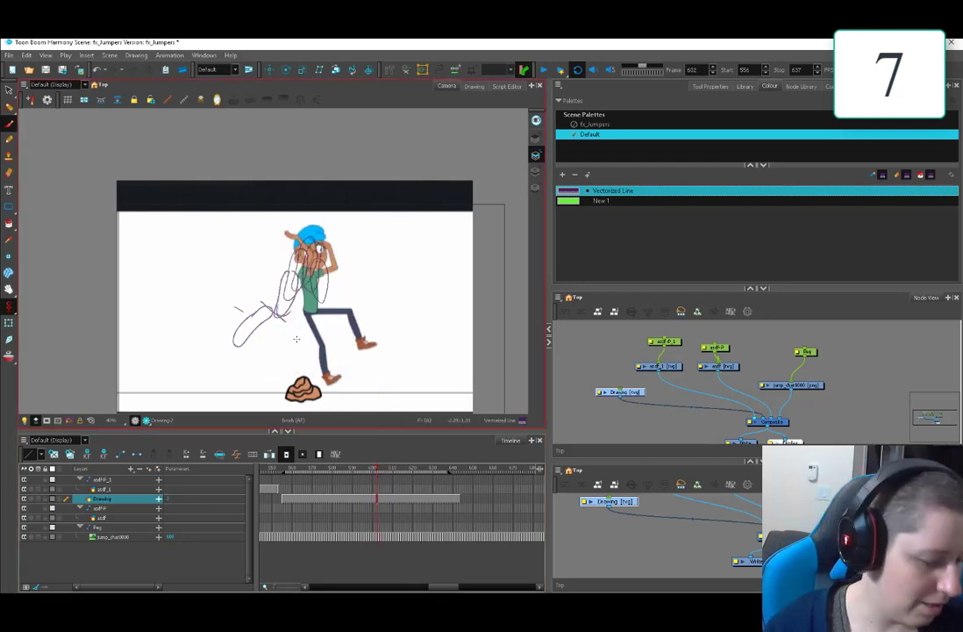
- Select and delete all the torso outlines from the annotation drawing, and return to the Brush tool
key(alt+s)
mouse_move(333, 232)
mouse_down()
mouse_move(254, 276)
mouse_move(440, 273)
mouse_up()
key(Delete)
key(alt+b)
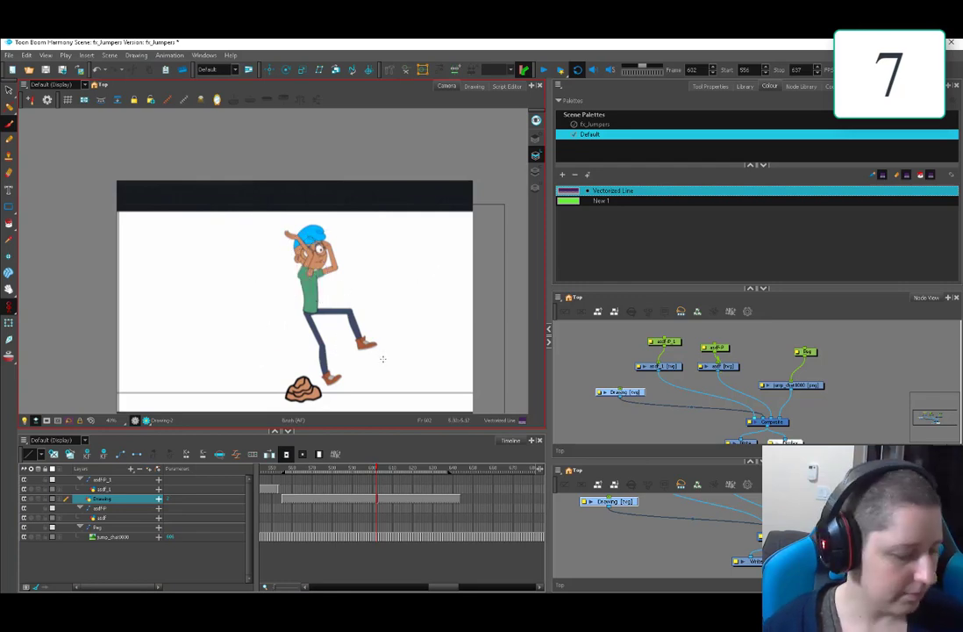
- Mark the planted foot and the back of the standing leg at frame 603, comparing with frame 602
key(period)
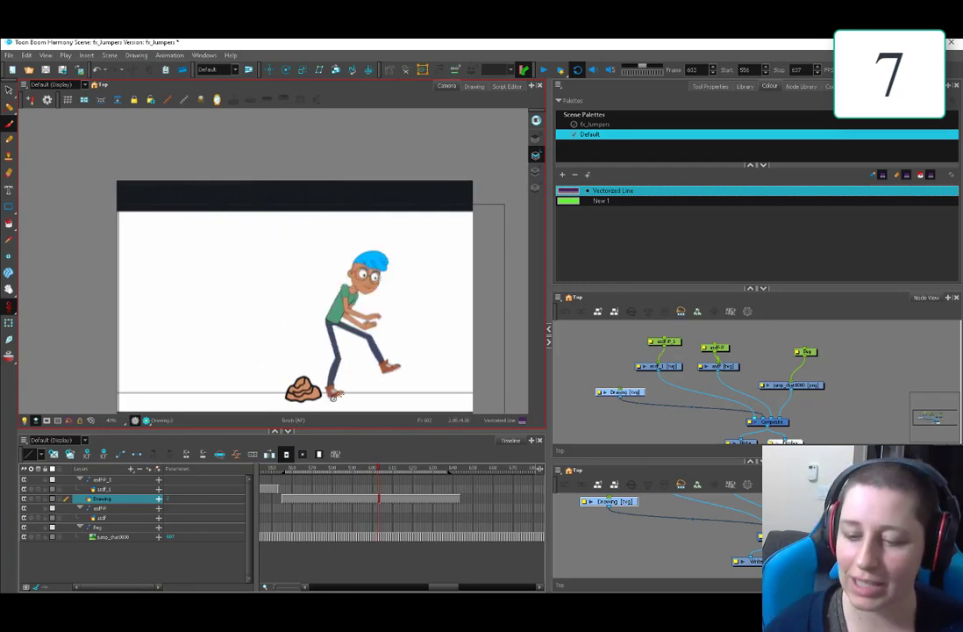
key(period)
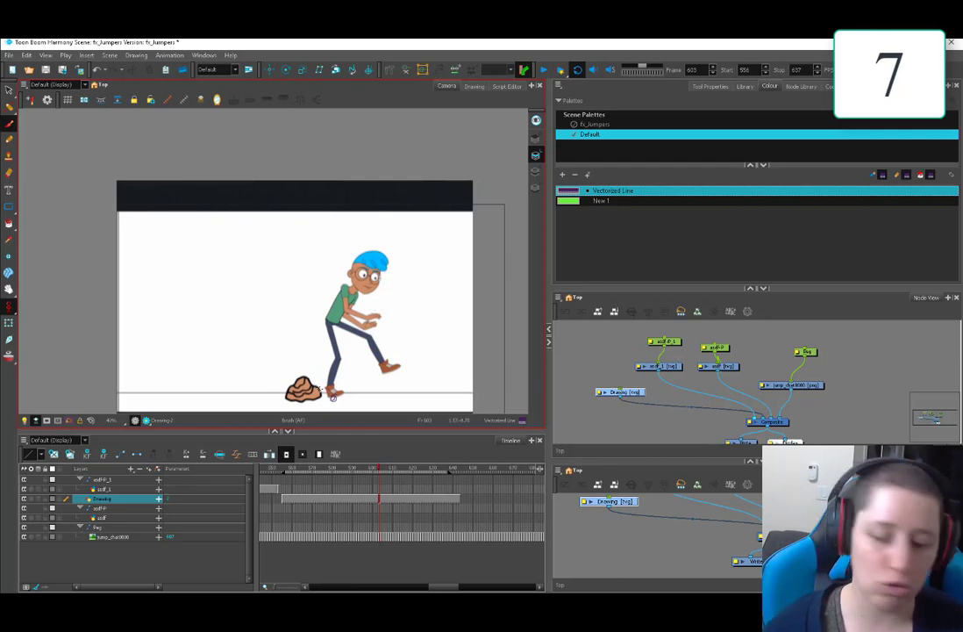
click(359, 448)
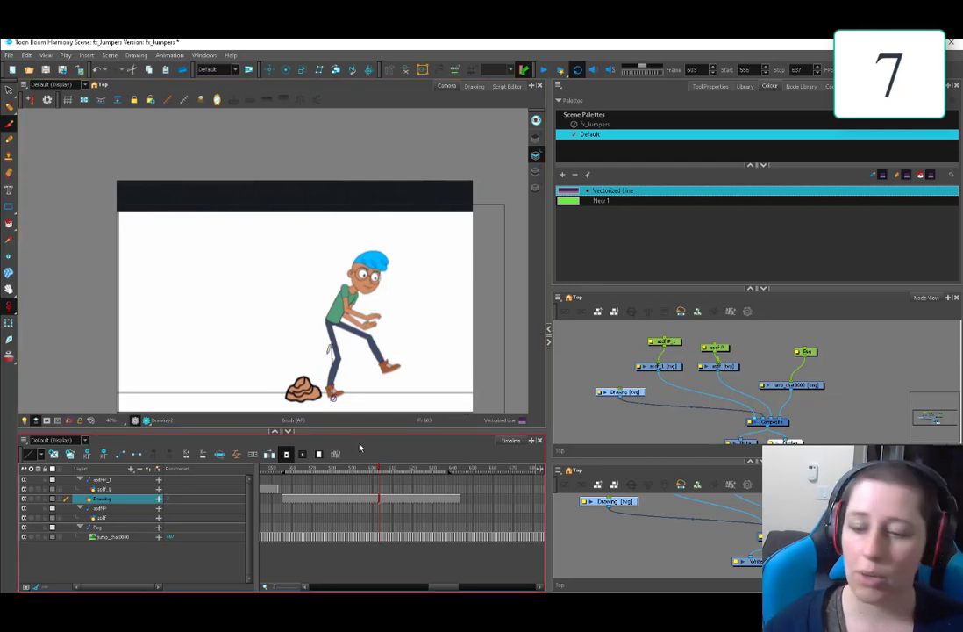
key(comma)
key(period)
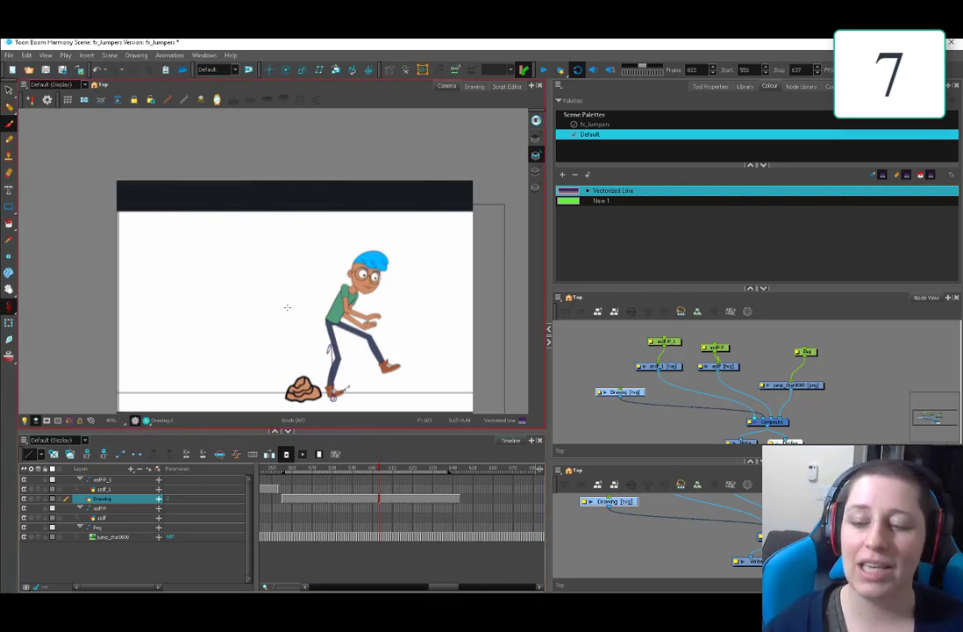
- Sketch the curved sweep and an upward arrow from the planted foot while comparing frames 602 and 603
key(comma)
key(period)
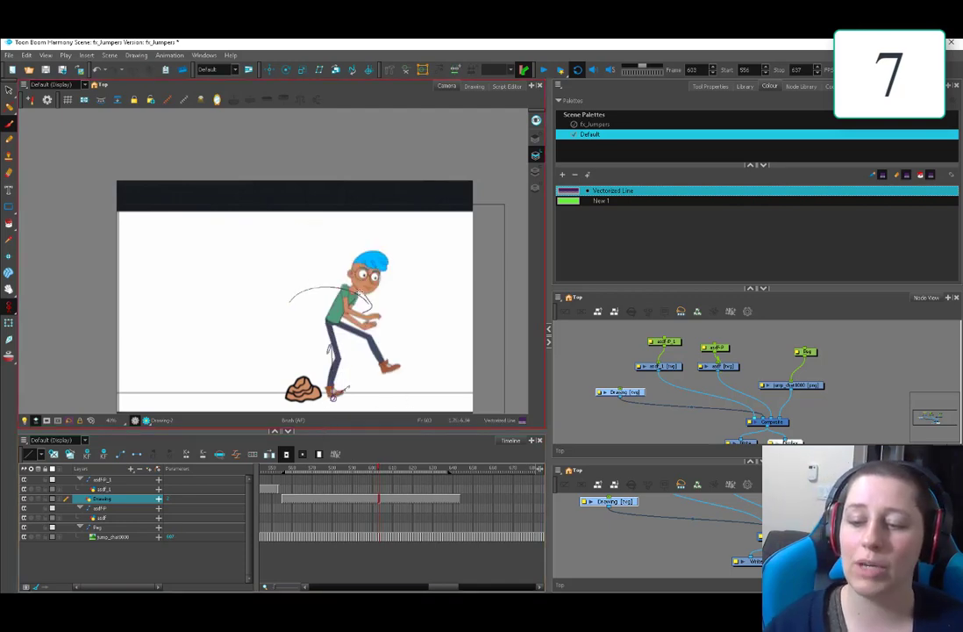
drag(310, 238, 307, 250)
key(comma)
key(period)
key(comma)
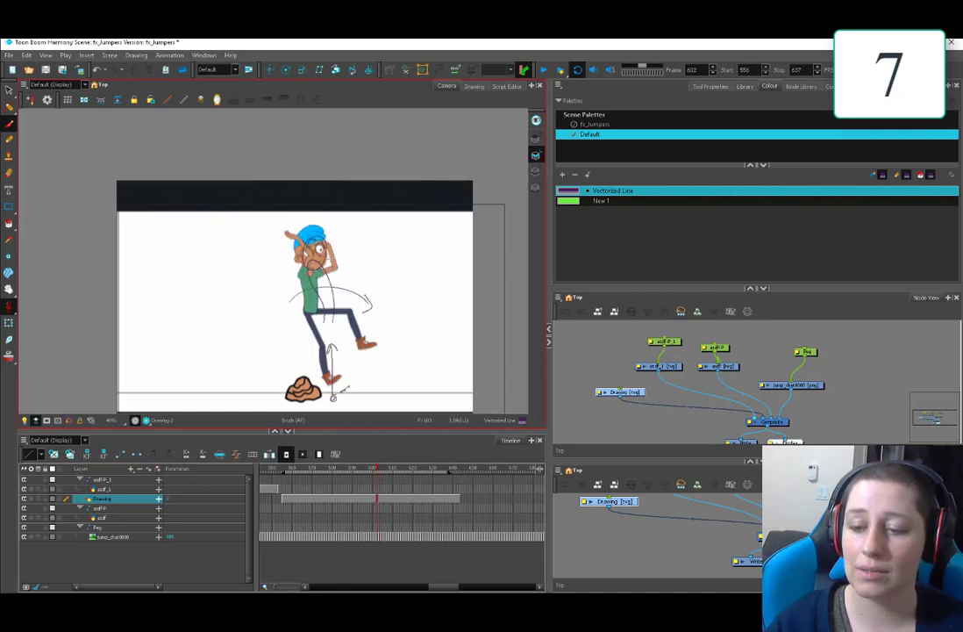
key(period)
key(comma)
key(period)
- Sketch a more upright alternative pose with torso, head, raised arms and legs at frame 603, comparing with frame 602
mouse_move(321, 314)
mouse_down()
mouse_move(334, 301)
mouse_move(319, 295)
mouse_up()
key(comma)
key(period)
mouse_move(318, 252)
mouse_down()
mouse_move(308, 265)
mouse_move(301, 234)
mouse_move(338, 264)
mouse_up()
key(comma)
key(period)
key(comma)
key(period)
key(comma)
key(period)
key(comma)
key(period)
mouse_move(338, 325)
mouse_down()
mouse_move(365, 328)
mouse_move(365, 378)
mouse_up()
- Continue the alternative landing at frames 604 to 606 with sketches of the head, torso and trailing arms
key(period)
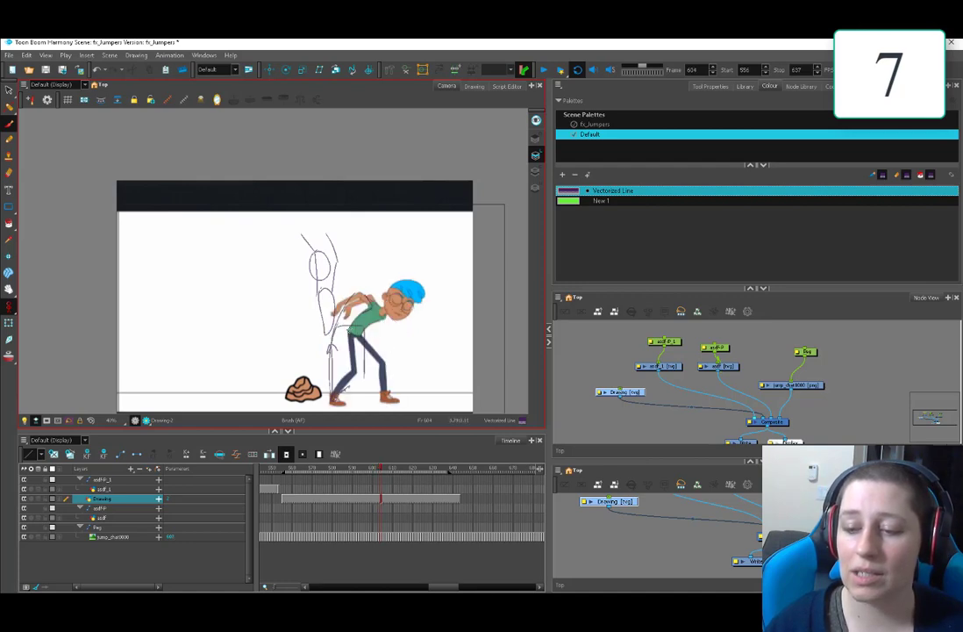
mouse_move(354, 295)
mouse_down()
mouse_move(367, 301)
mouse_move(354, 296)
mouse_move(338, 244)
mouse_up()
mouse_move(379, 286)
mouse_down()
mouse_move(366, 244)
mouse_move(373, 268)
mouse_up()
key(period)
key(period)
mouse_move(377, 310)
mouse_down()
mouse_move(336, 335)
mouse_move(416, 307)
mouse_move(361, 320)
mouse_up()
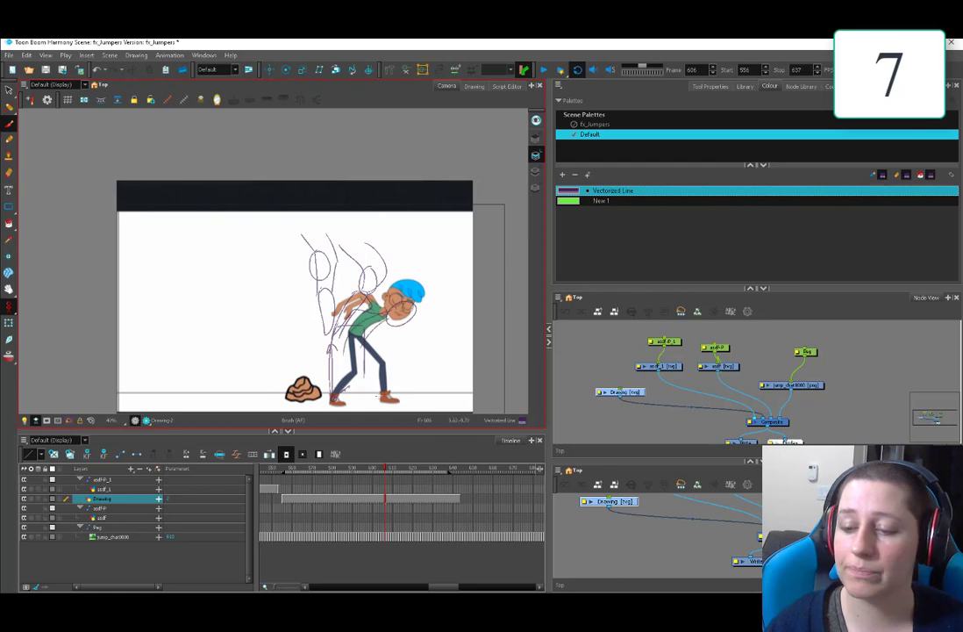
- Delete all the alternative landing sketches from the annotation drawing and step back to frame 604
key(ctrl+a)
key(Delete)
key(comma)
key(comma)
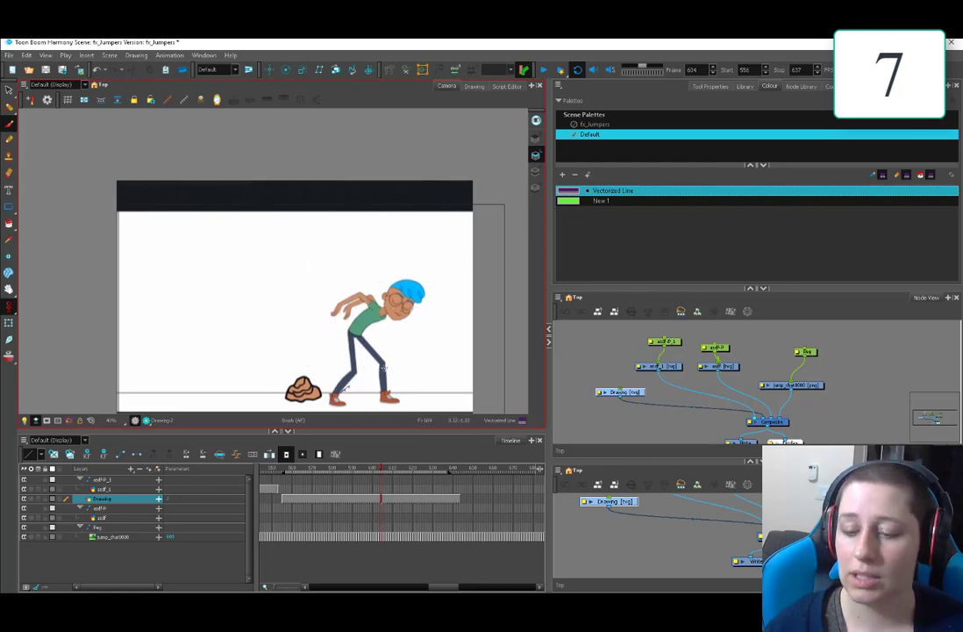
- Scrub through the jump into the landing and compare frames 603 and 604
drag(357, 469, 384, 470)
key(comma)
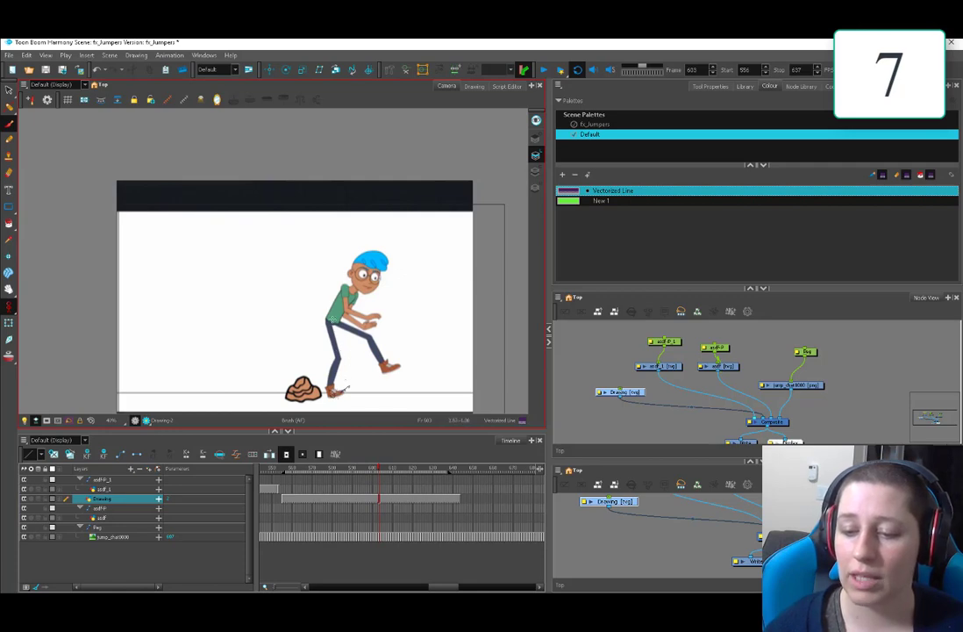
key(period)
key(comma)
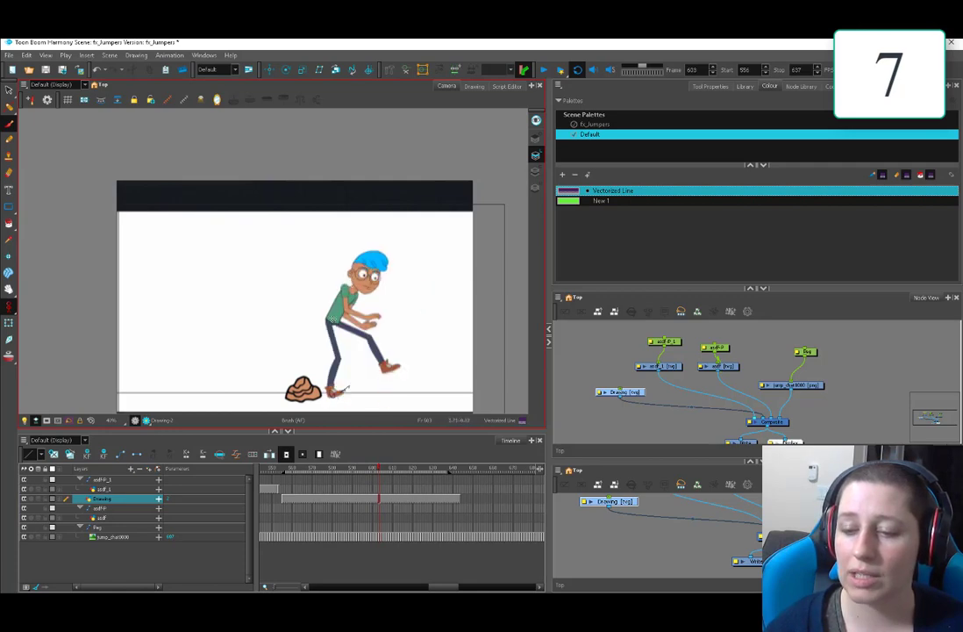
key(period)
key(comma)
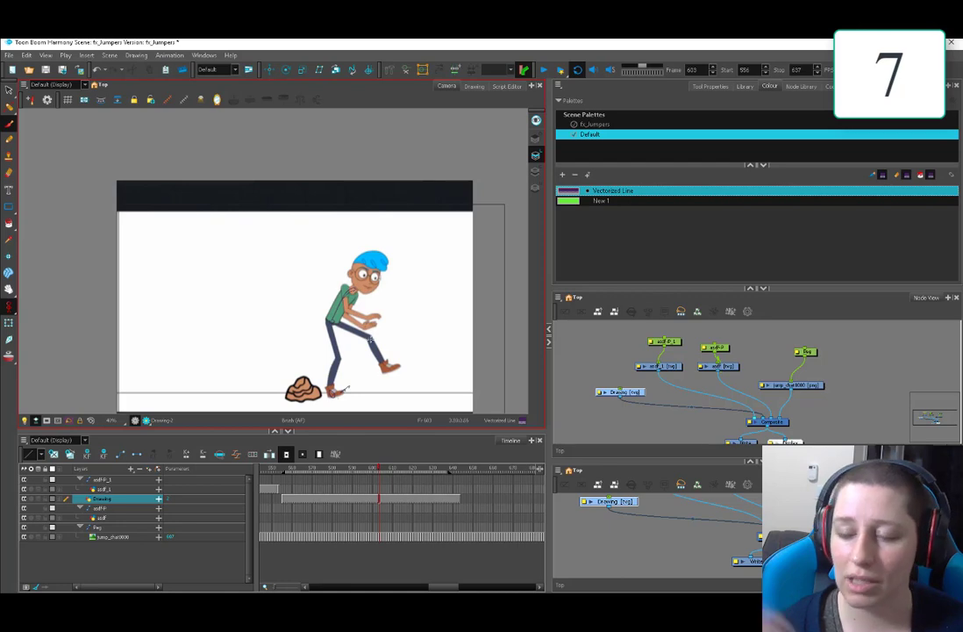
- Draw a slanted guide line along the front of the face at frame 604, and check it against frame 609
mouse_move(379, 468)
mouse_down()
mouse_move(434, 471)
mouse_move(380, 469)
mouse_up()
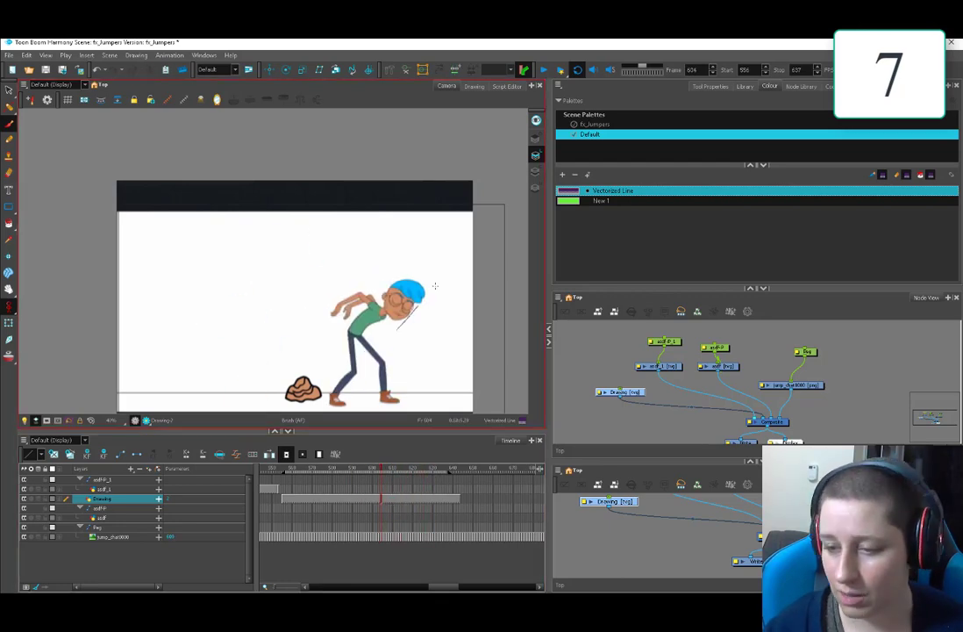
drag(441, 280, 448, 276)
drag(392, 340, 448, 272)
key(ctrl+z)
key(ctrl+z)
mouse_move(393, 330)
mouse_down()
mouse_move(424, 297)
mouse_move(390, 338)
mouse_up()
mouse_move(391, 471)
mouse_down()
mouse_move(381, 475)
mouse_move(394, 479)
mouse_up()
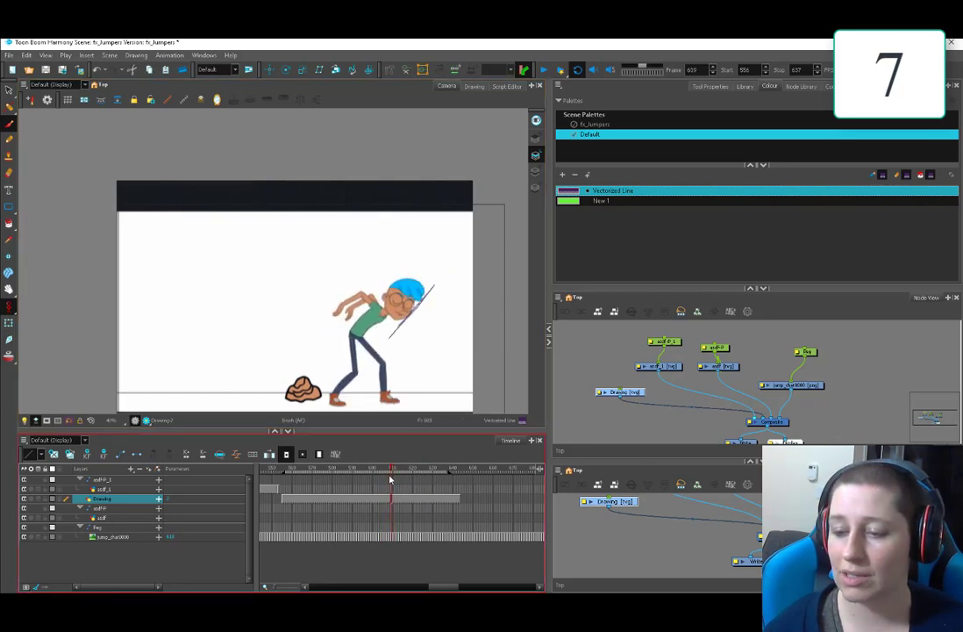
- Sketch the head's overshoot and settle outlines around the slanted line at frames 604 to 606, and undo them
drag(390, 479, 384, 480)
key(comma)
key(comma)
key(comma)
key(period)
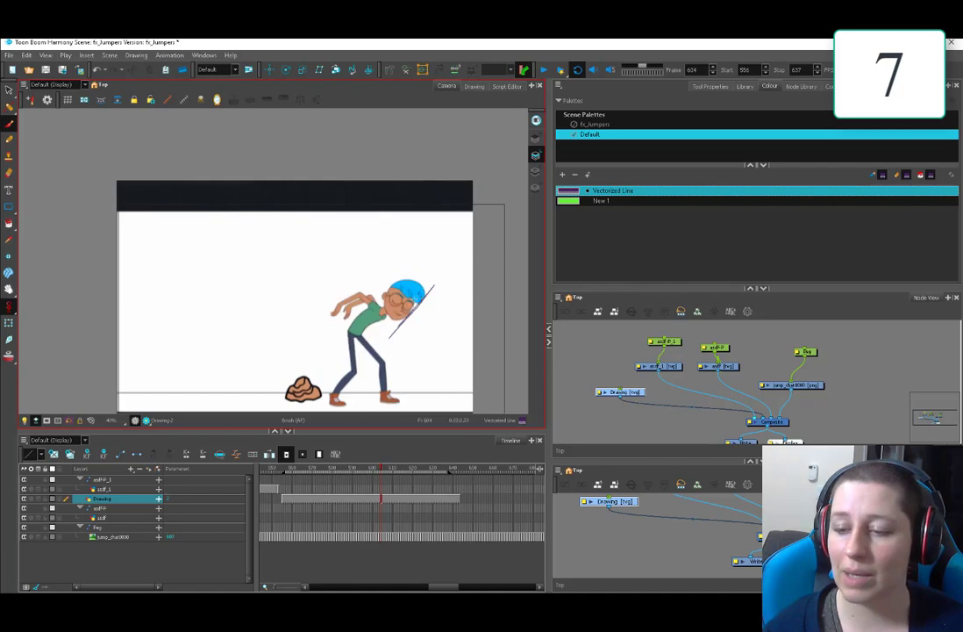
key(period)
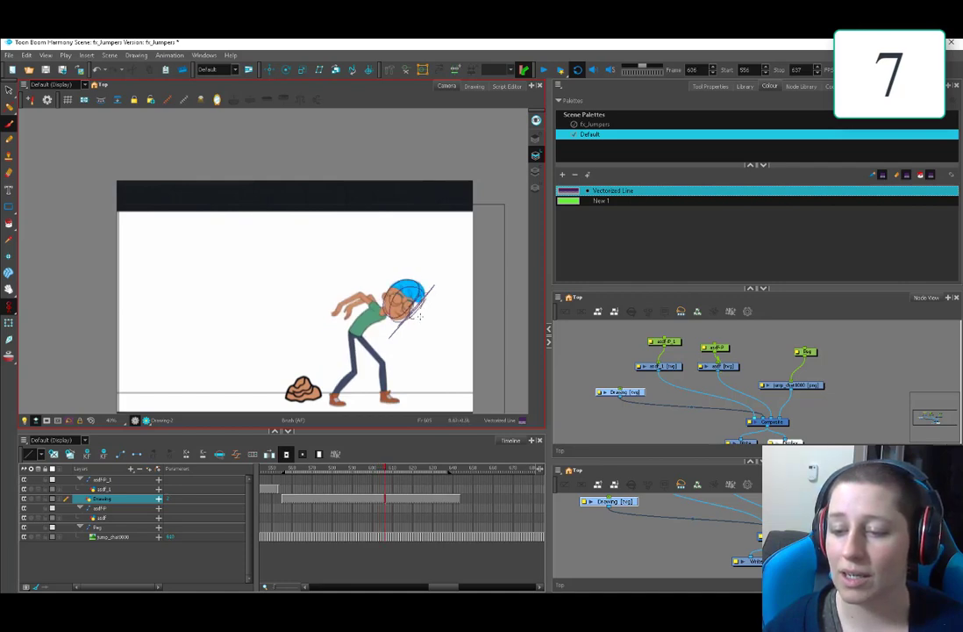
key(alt+i)
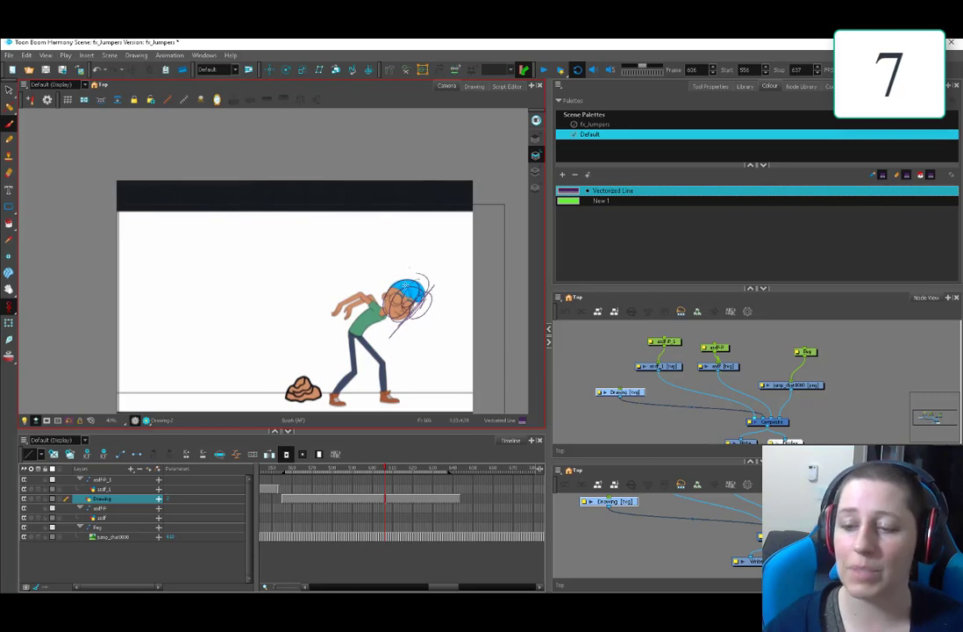
mouse_move(243, 273)
mouse_down()
mouse_move(263, 290)
mouse_move(256, 258)
mouse_move(280, 273)
mouse_move(243, 301)
mouse_up()
mouse_move(321, 302)
mouse_down()
mouse_move(412, 307)
mouse_move(368, 336)
mouse_up()
key(ctrl+z)
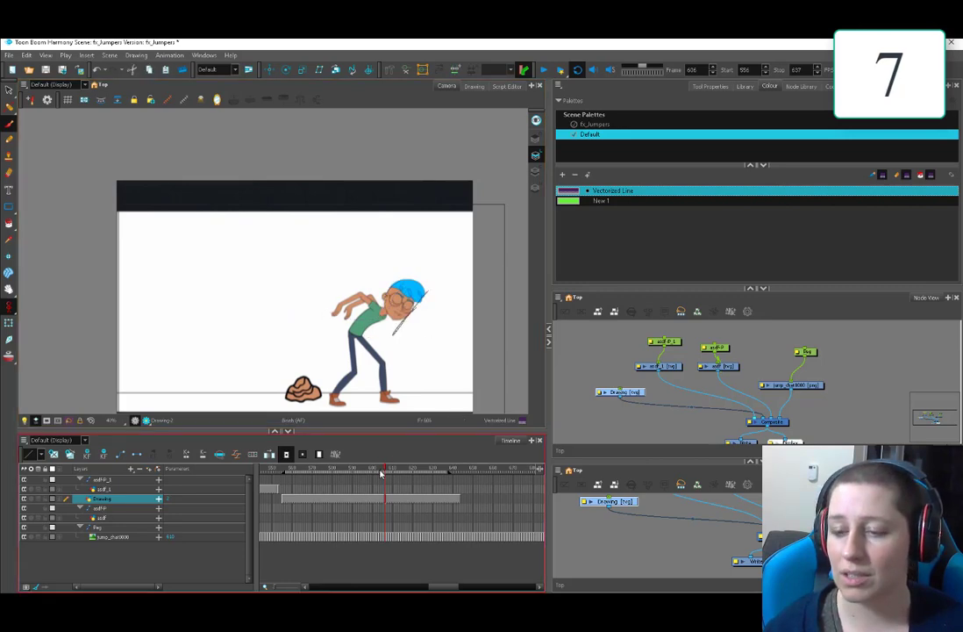
- Play back the jump and scrub ahead to the hands-on-hips pose at frame 630
mouse_move(381, 470)
mouse_down()
mouse_move(394, 479)
mouse_move(366, 481)
mouse_move(393, 480)
mouse_move(366, 482)
mouse_up()
click(545, 69)
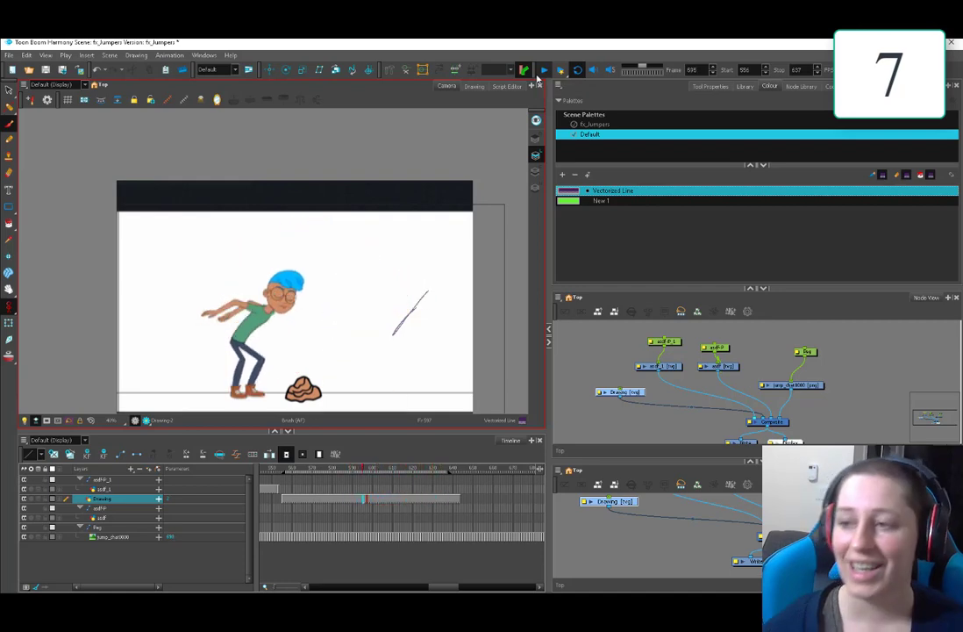
click(545, 71)
drag(411, 474, 435, 474)
- Undo the slanted line and sketch a smiling hands-on-hips stick figure with legs apart beside the character at frame 630
key(ctrl+z)
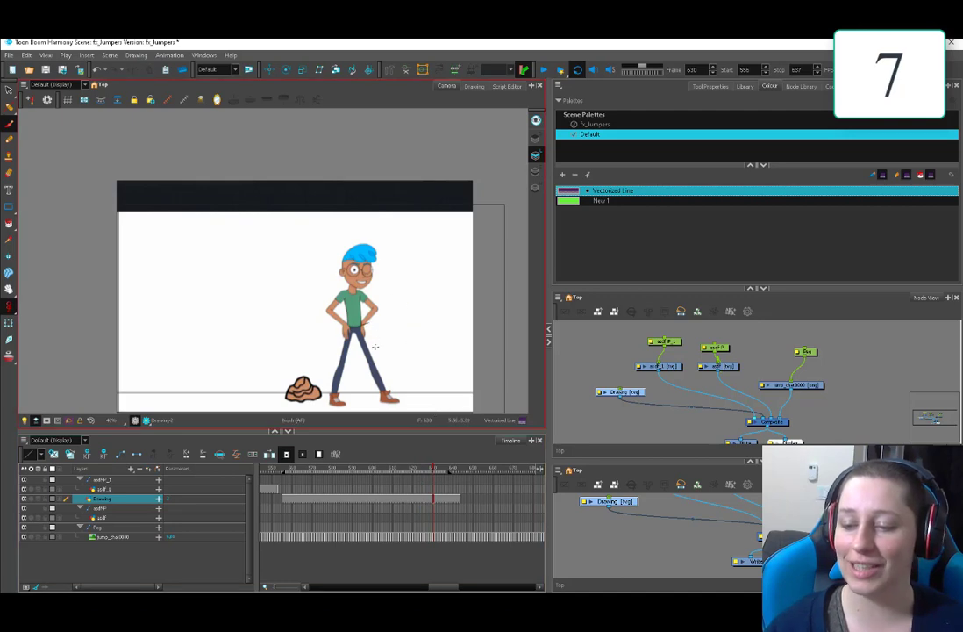
middle_drag(445, 312, 403, 307)
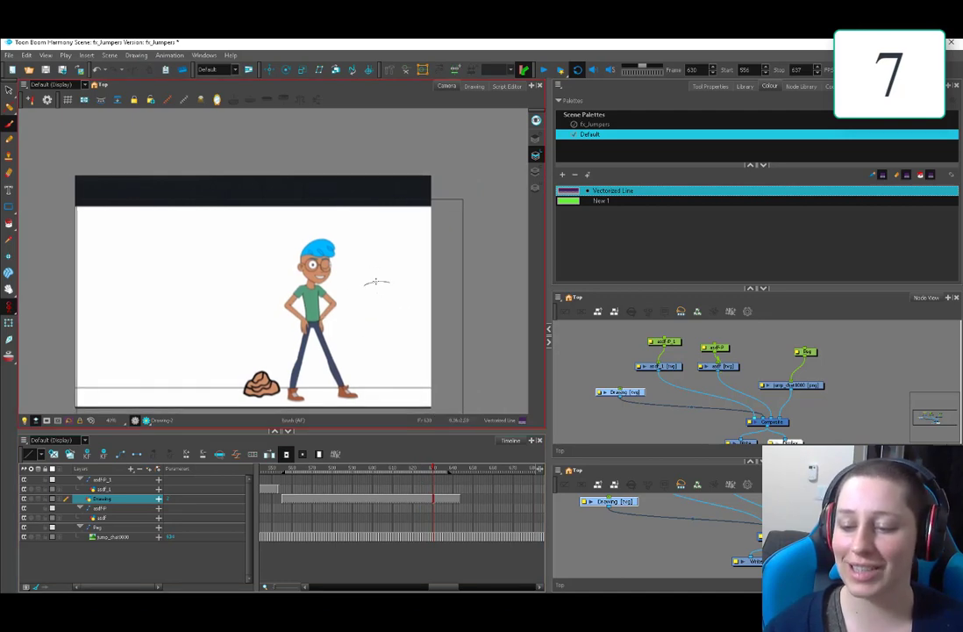
drag(378, 282, 363, 396)
drag(376, 327, 411, 392)
drag(375, 243, 367, 273)
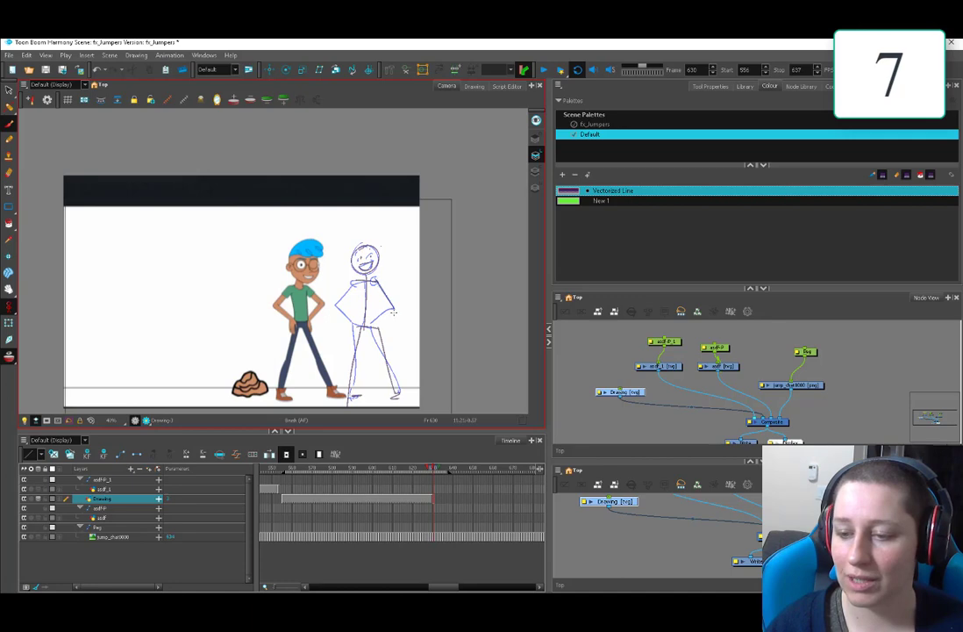
drag(394, 313, 380, 328)
mouse_move(357, 282)
mouse_down()
mouse_move(339, 303)
mouse_move(356, 325)
mouse_up()
- Select the stick figure's head at frame 629, shift it slightly back, and return to the Brush tool
key(alt+o)
click(432, 465)
drag(432, 465, 432, 470)
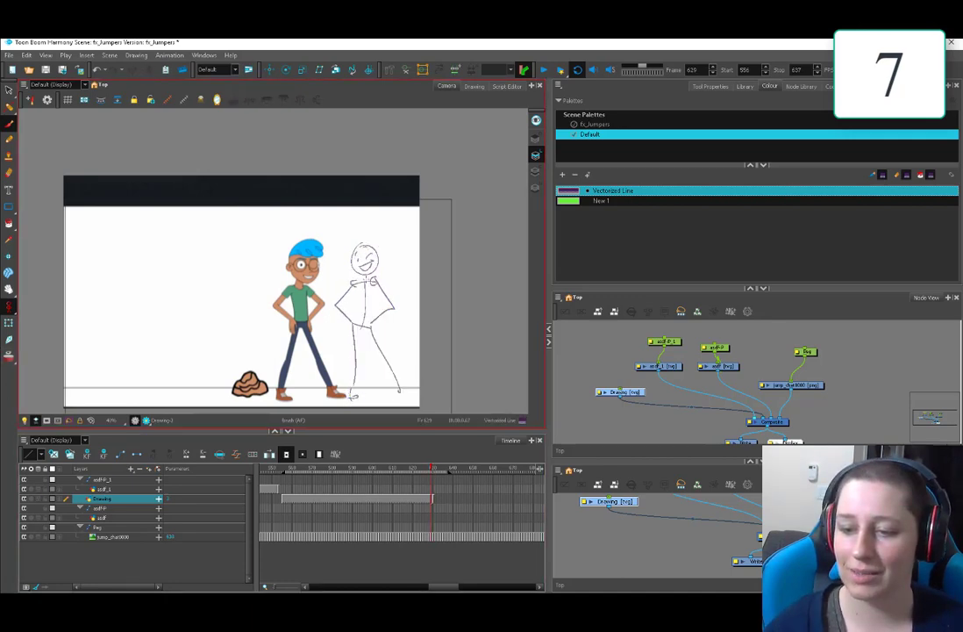
key(alt+e)
key(alt+s)
drag(359, 237, 373, 260)
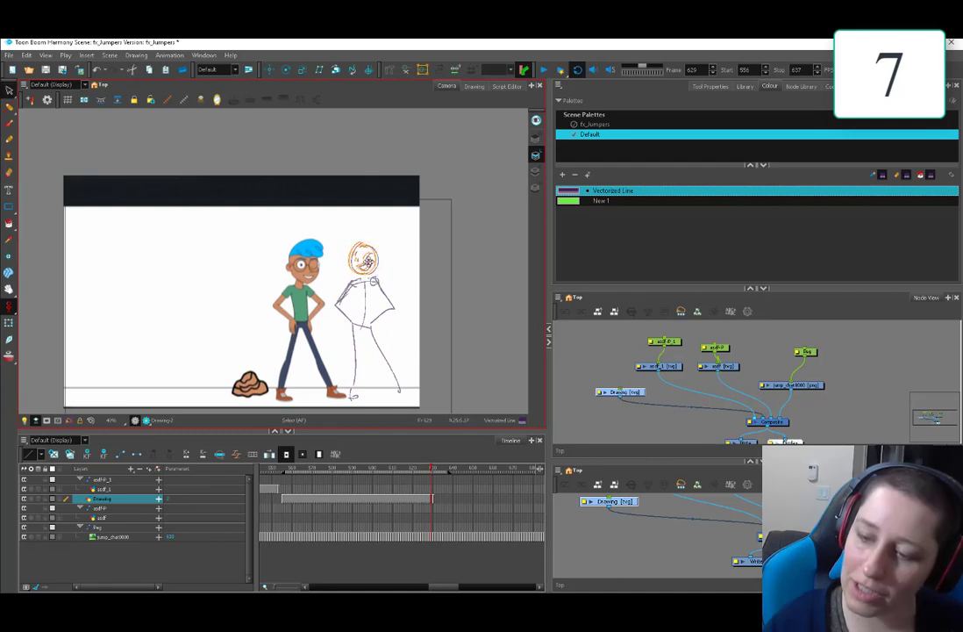
key(alt+b)
click(432, 469)
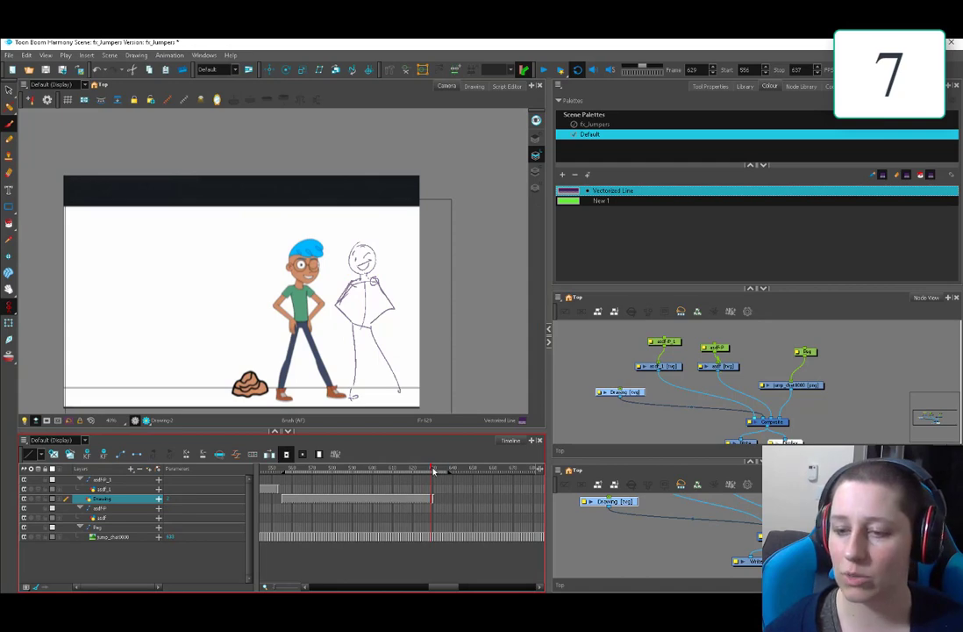
- Play back the landing through to the final stick-figure pose
mouse_move(434, 471)
mouse_down()
mouse_move(393, 473)
mouse_move(449, 473)
mouse_move(348, 500)
mouse_move(446, 473)
mouse_up()
key(shift+Return)
key(Return)
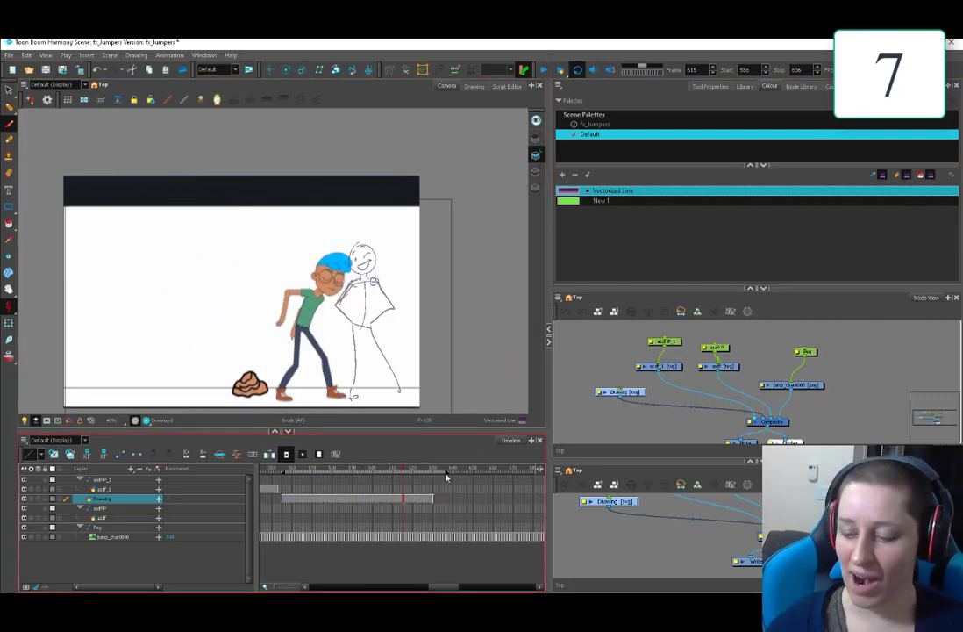
- Set the playback range to frames 637 to 763 to cover the next jump
drag(281, 475, 441, 476)
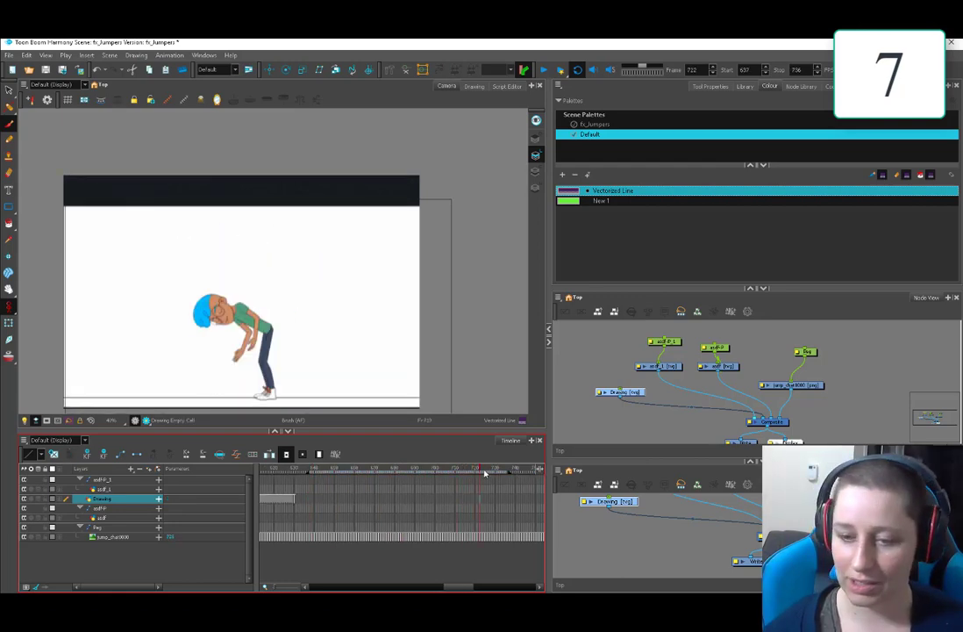
drag(411, 484, 524, 474)
drag(471, 586, 493, 581)
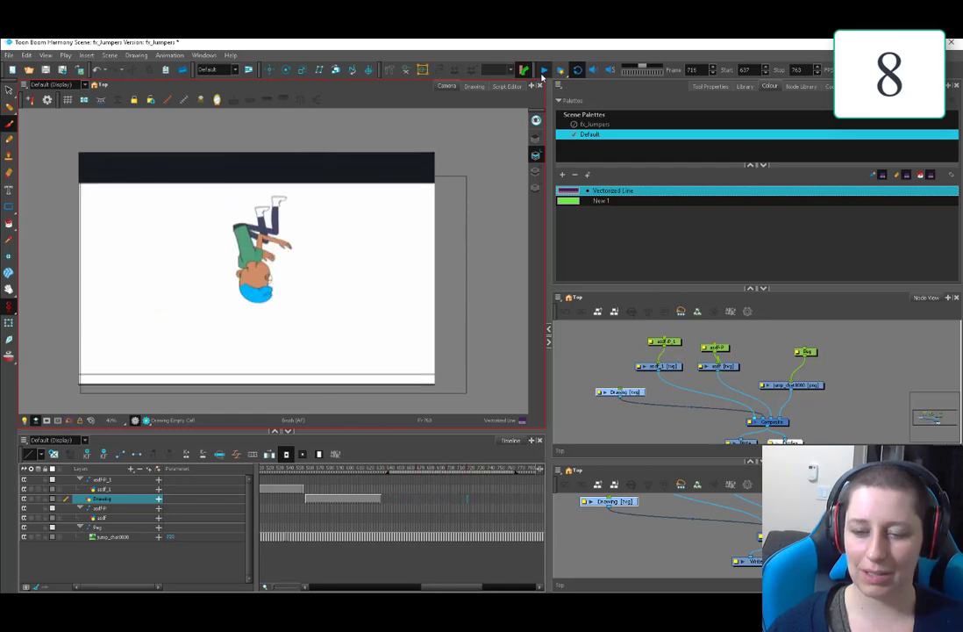
- Start an arc stroke beside the raised-arms pose at frame 674, and scrub back over the preceding frames
click(417, 475)
drag(203, 227, 246, 187)
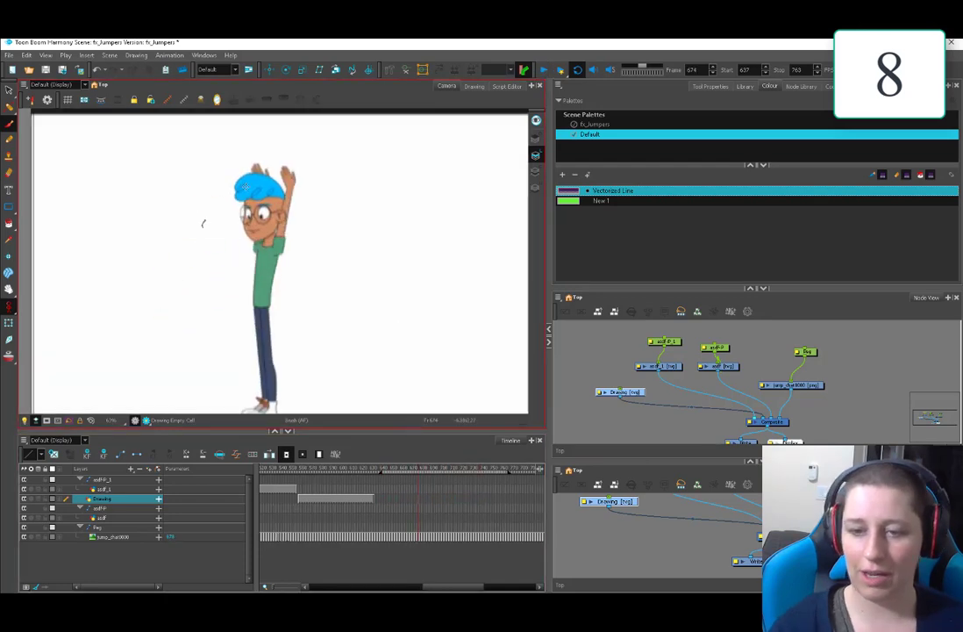
scroll(352, 286, down, 3)
click(417, 472)
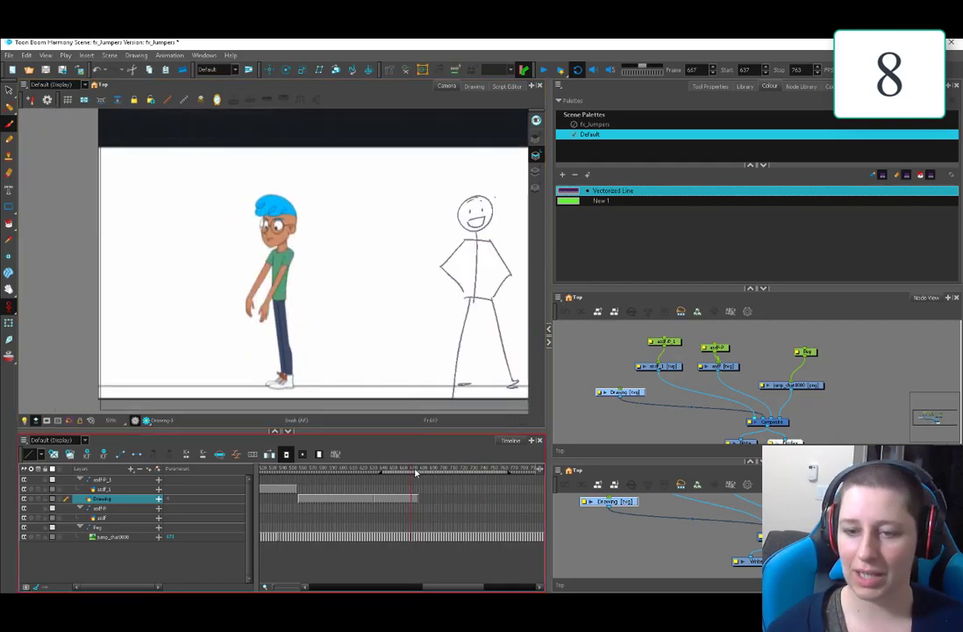
mouse_move(418, 472)
mouse_down()
mouse_move(406, 481)
mouse_move(417, 480)
mouse_up()
click(418, 349)
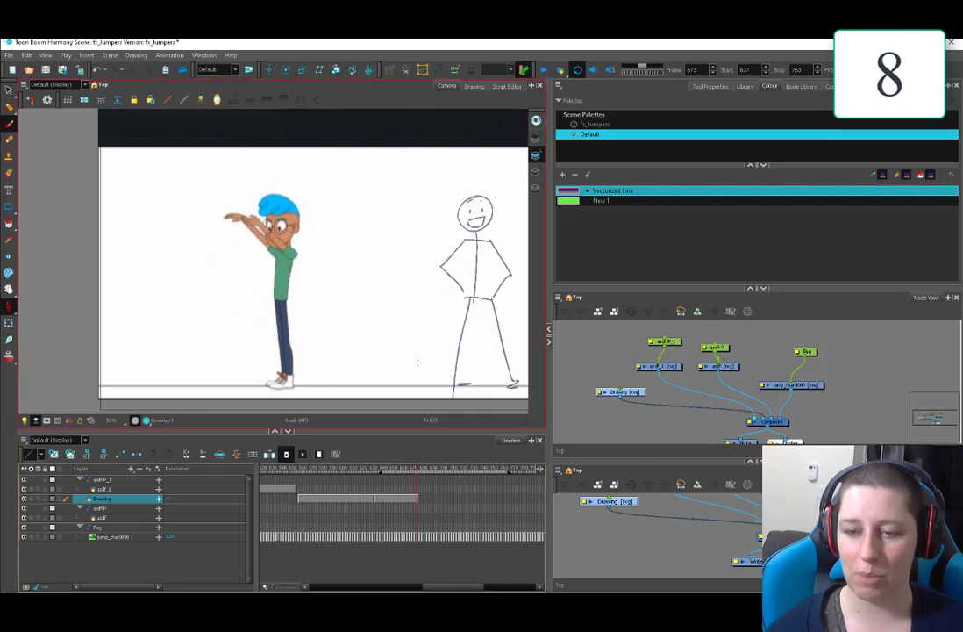
- Clear the previous drawing's extra exposure, move the new drawing to frame 638 and extend its exposure through the jump
click(420, 501)
click(417, 499)
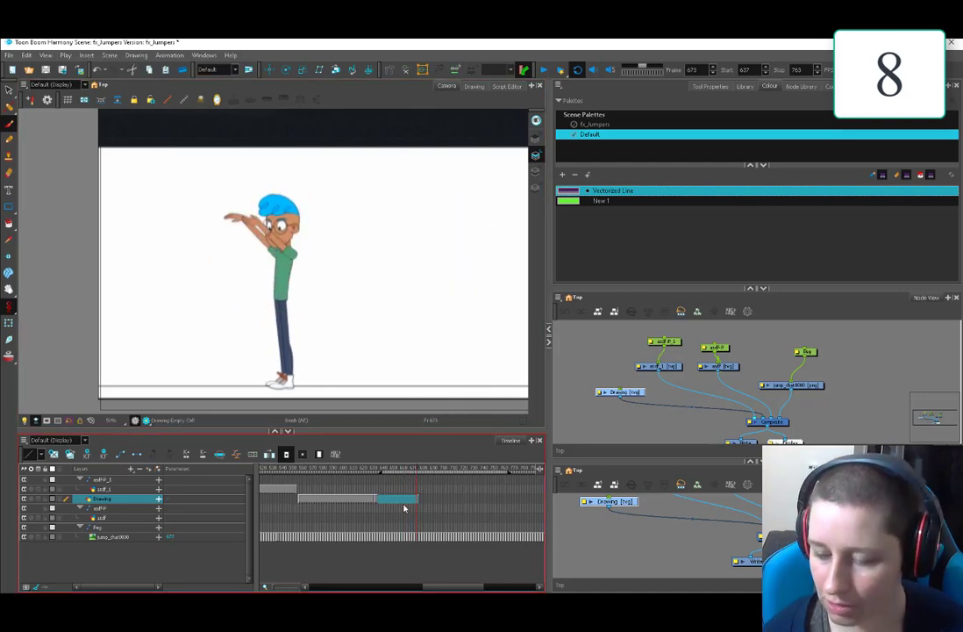
click(418, 501)
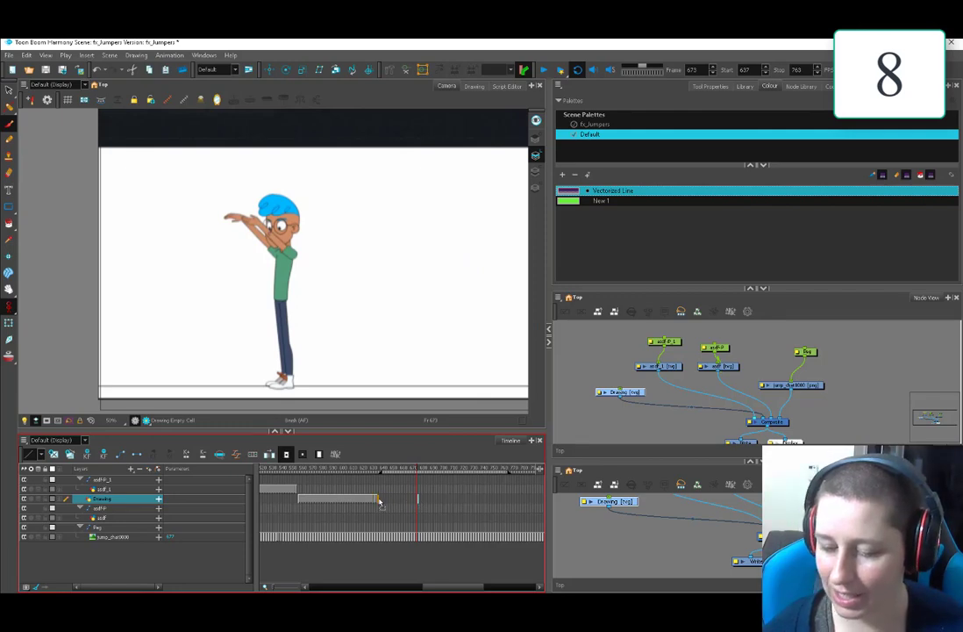
mouse_move(379, 500)
mouse_down()
mouse_move(418, 502)
mouse_move(395, 476)
mouse_up()
click(511, 501)
key(F5)
click(384, 497)
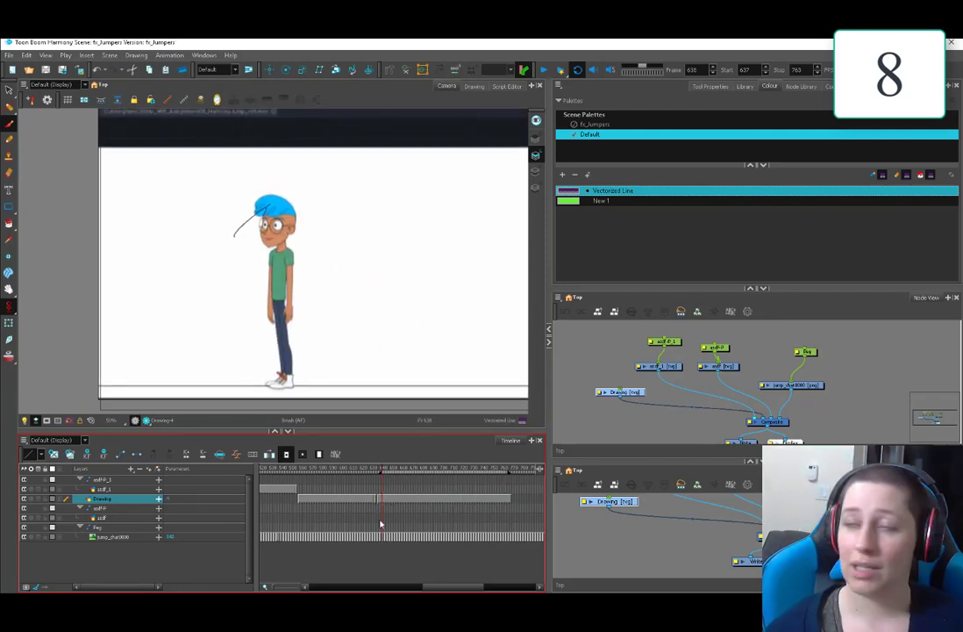
- Scrub through the standing hold from frame 638 to 662, and undo the stroke over the character's head
mouse_move(385, 472)
mouse_down()
mouse_move(413, 473)
mouse_move(384, 481)
mouse_up()
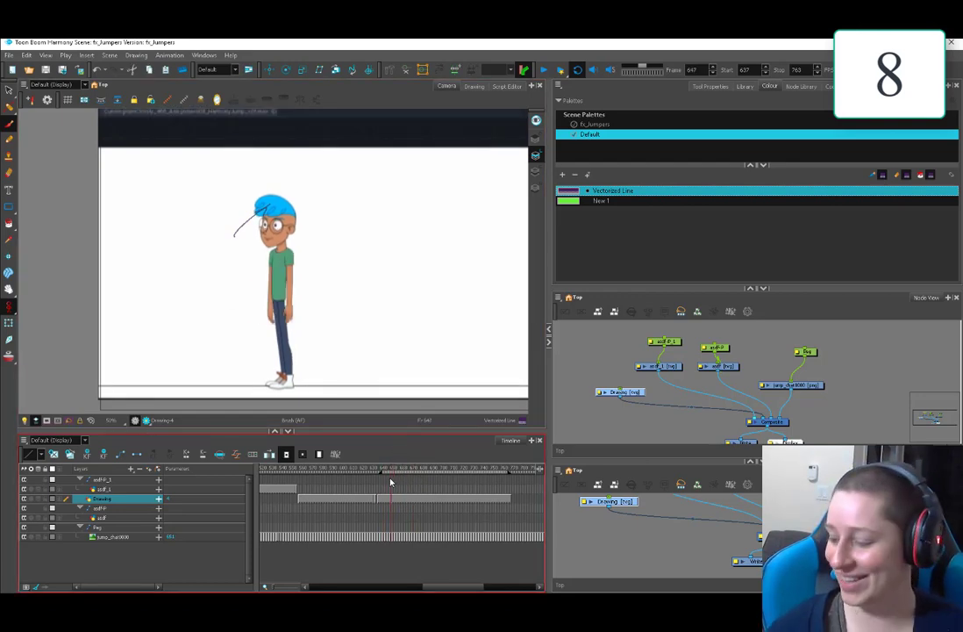
click(379, 487)
drag(379, 487, 408, 482)
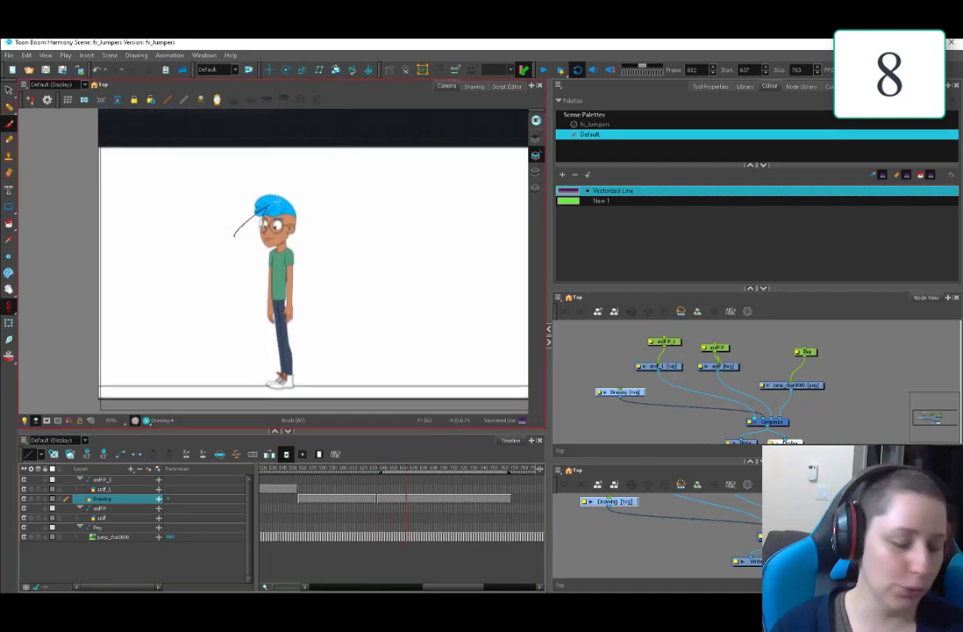
key(ctrl+z)
- Scrub forward from the standing hold to the raised-arms pose at frame 675
mouse_move(403, 467)
mouse_down()
mouse_move(392, 466)
mouse_move(429, 464)
mouse_move(424, 456)
mouse_move(419, 471)
mouse_up()
drag(314, 221, 302, 234)
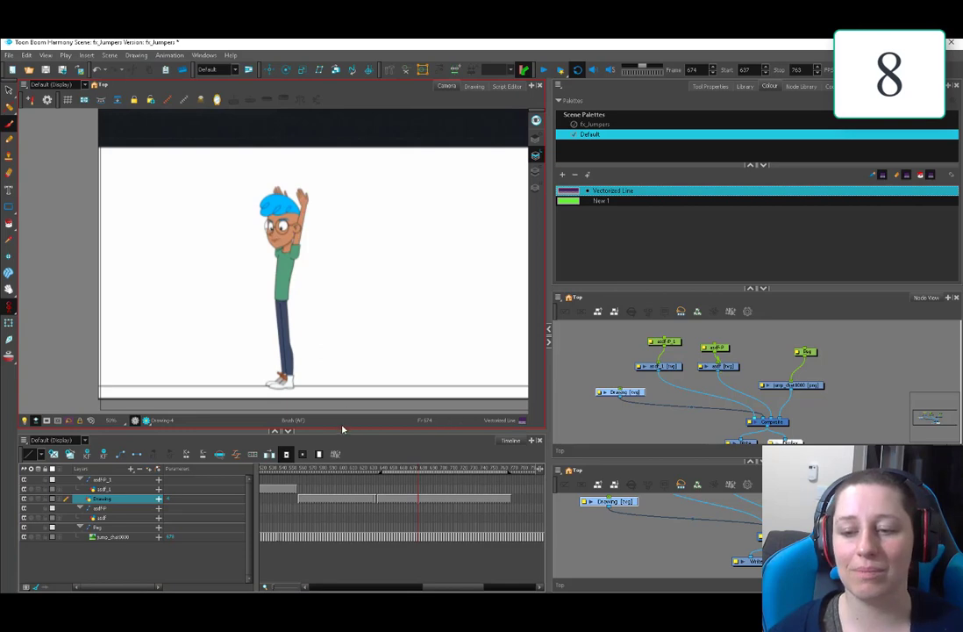
click(412, 470)
drag(413, 472, 421, 472)
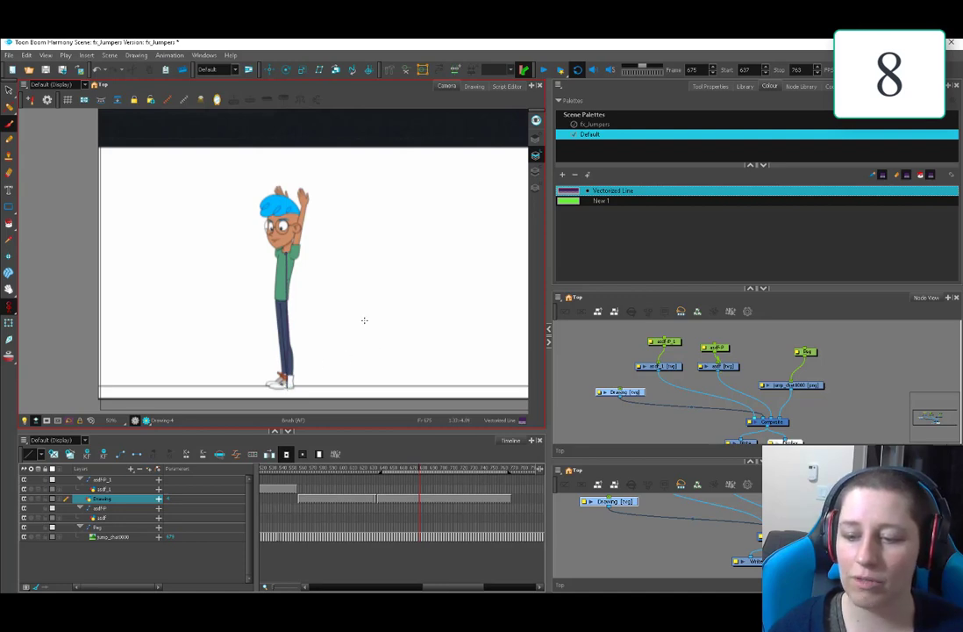
- Sketch two angled blocks linked at a joint beside the character, and fill in the area between them
mouse_move(333, 338)
mouse_down()
mouse_move(372, 326)
mouse_move(376, 314)
mouse_move(396, 360)
mouse_up()
drag(375, 323, 409, 334)
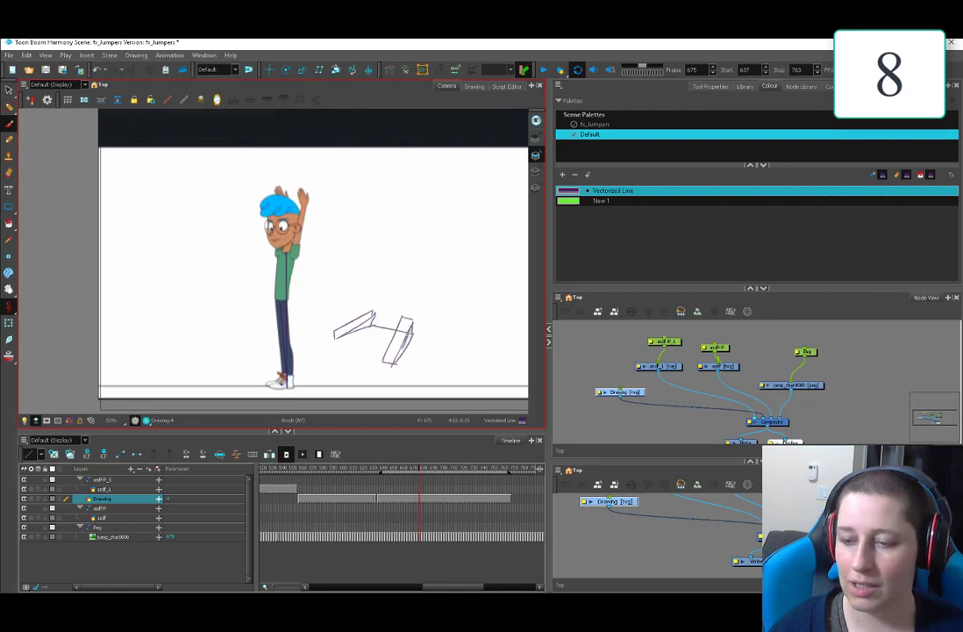
mouse_move(335, 339)
mouse_down()
mouse_move(387, 361)
mouse_move(411, 334)
mouse_move(385, 360)
mouse_up()
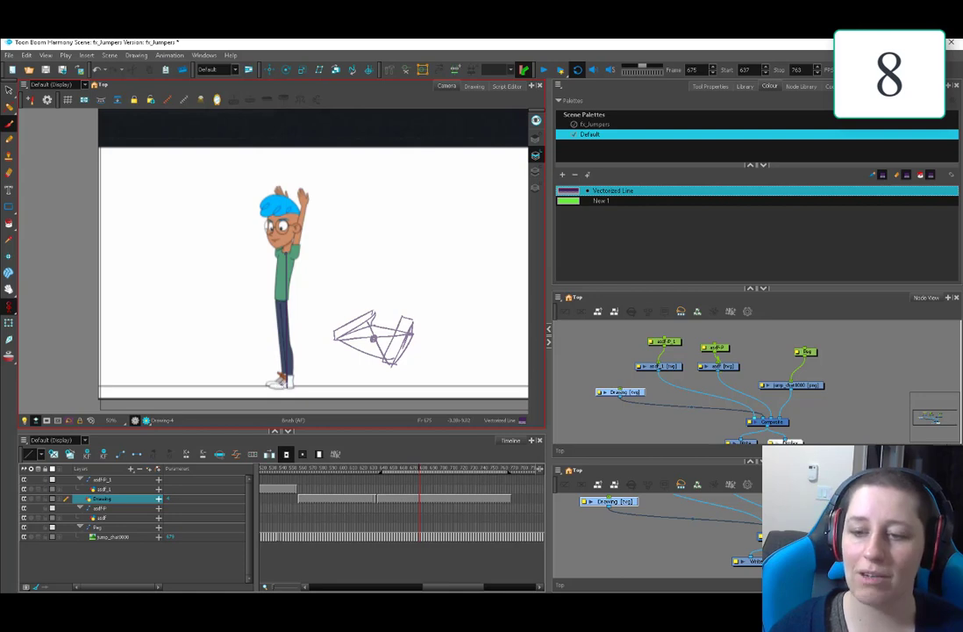
key(i)
mouse_move(462, 282)
mouse_down()
mouse_move(232, 351)
mouse_move(465, 308)
mouse_up()
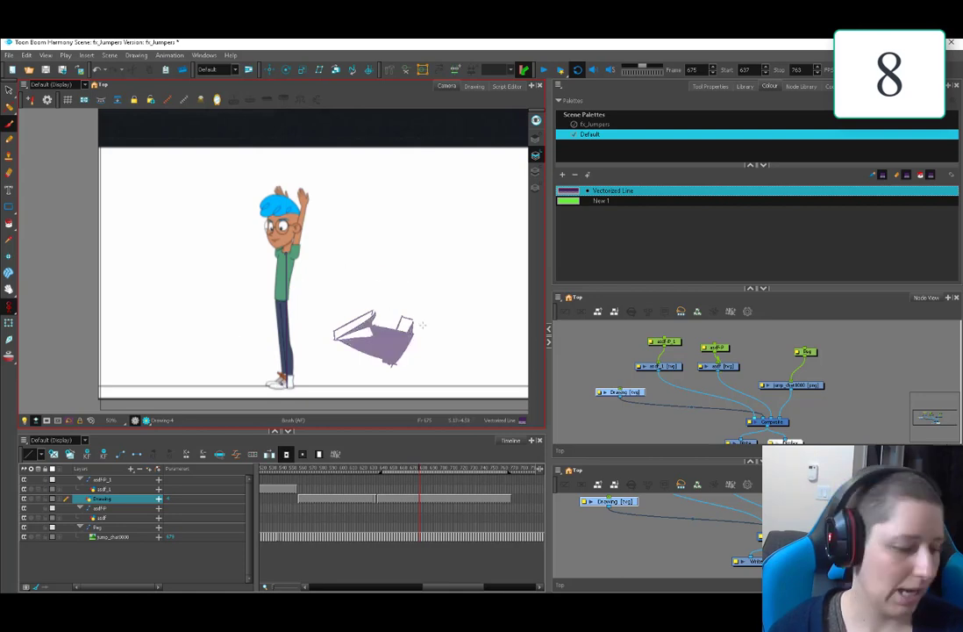
- Sketch an arched torso and leg guide over the raised-arms pose at frame 675, and move it beside the character
drag(384, 211, 191, 259)
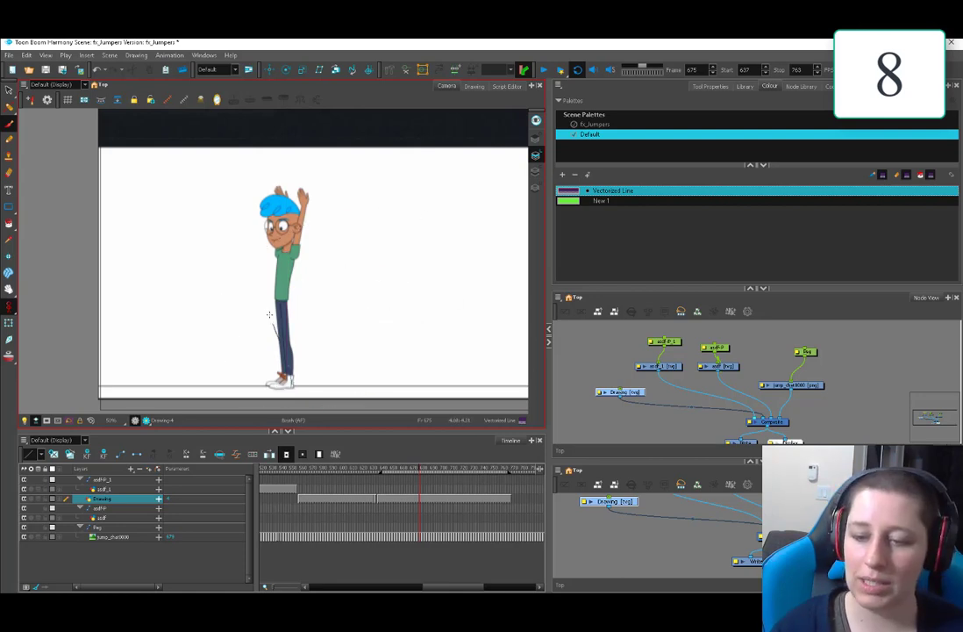
drag(269, 314, 271, 254)
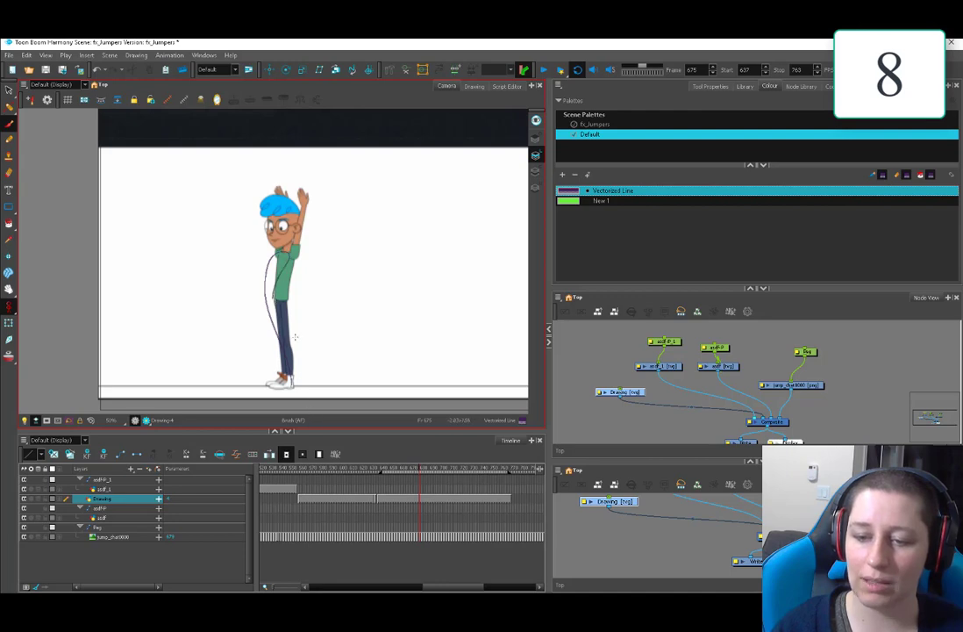
key(alt+s)
drag(254, 282, 304, 262)
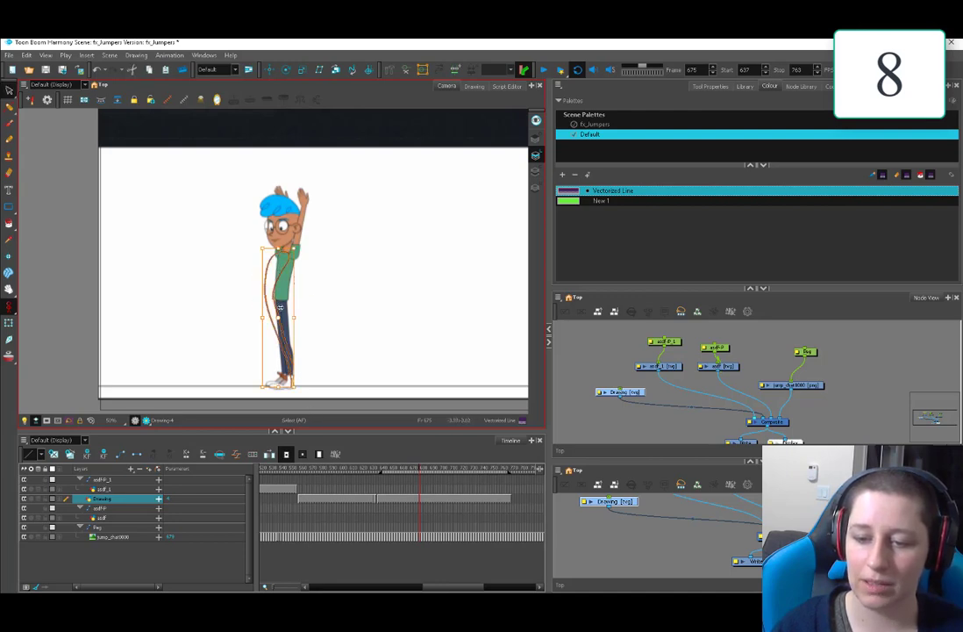
drag(277, 309, 349, 309)
key(alt+b)
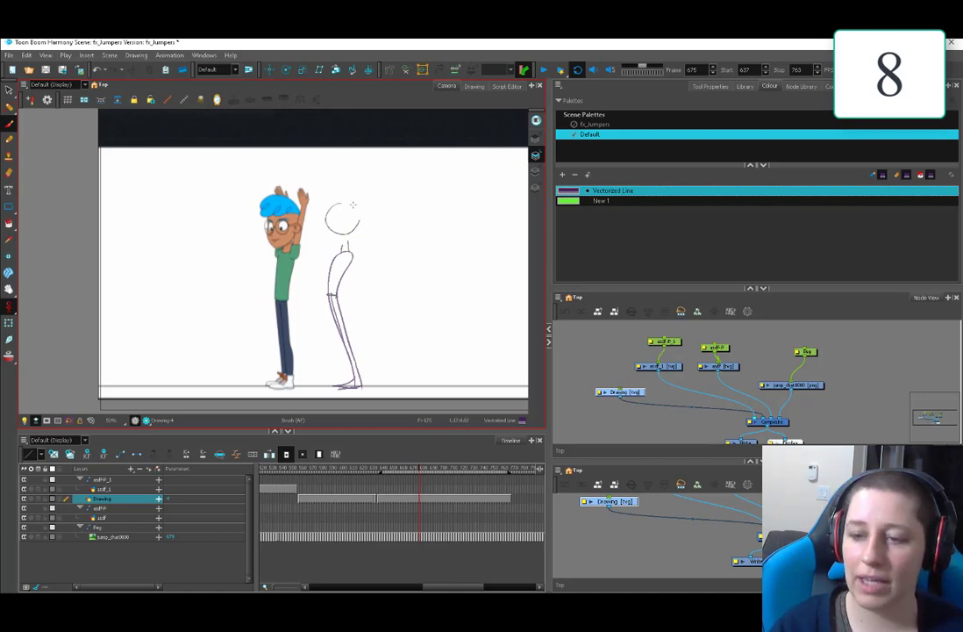
- Complete the stretched pose sketch with a tilted head and raised arms and hands, and delete the stray stroke above the character
mouse_move(347, 201)
mouse_down()
mouse_move(337, 204)
mouse_move(341, 242)
mouse_move(367, 177)
mouse_up()
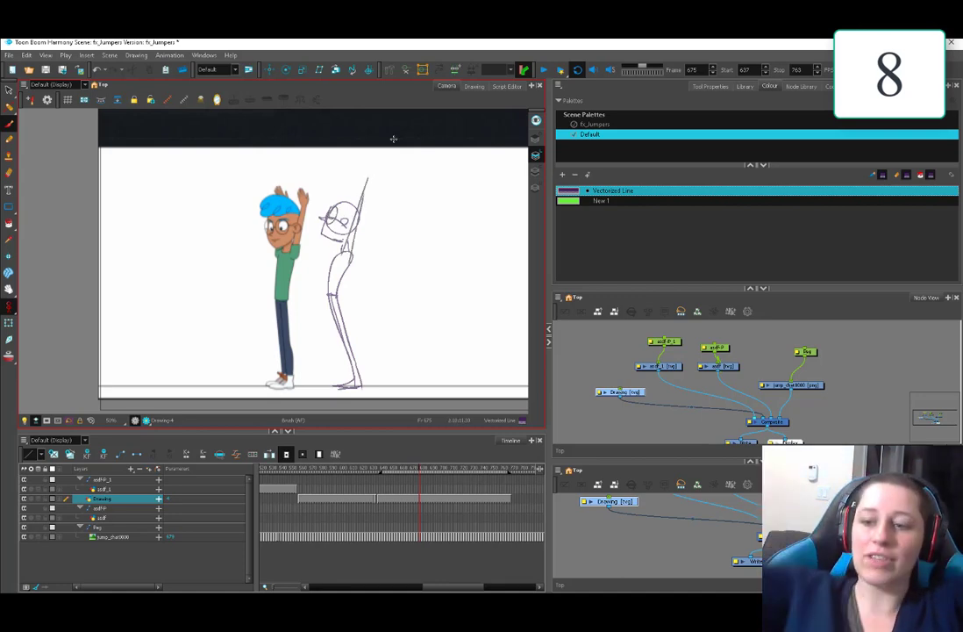
drag(369, 178, 386, 163)
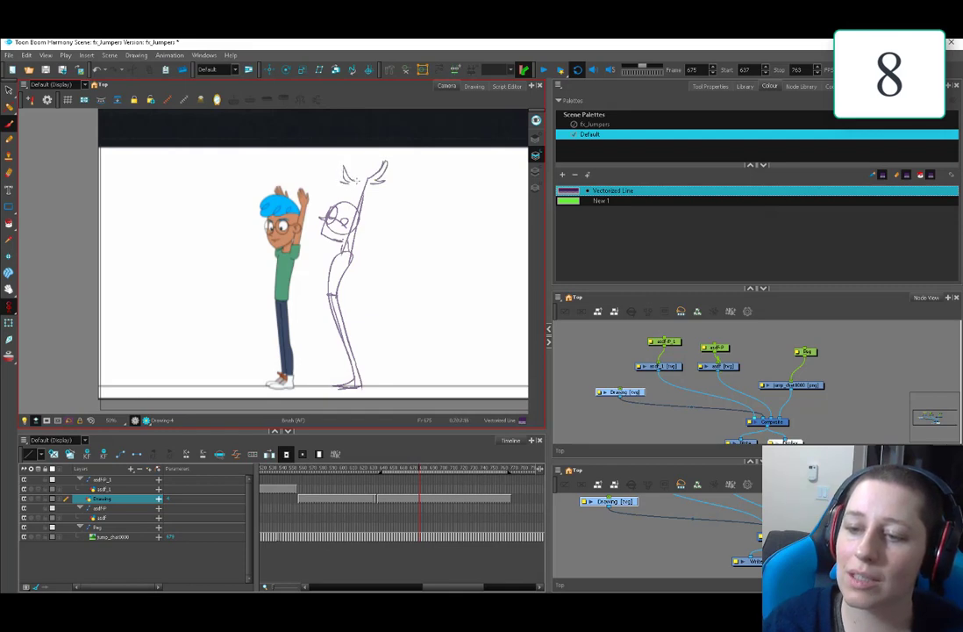
drag(299, 161, 298, 185)
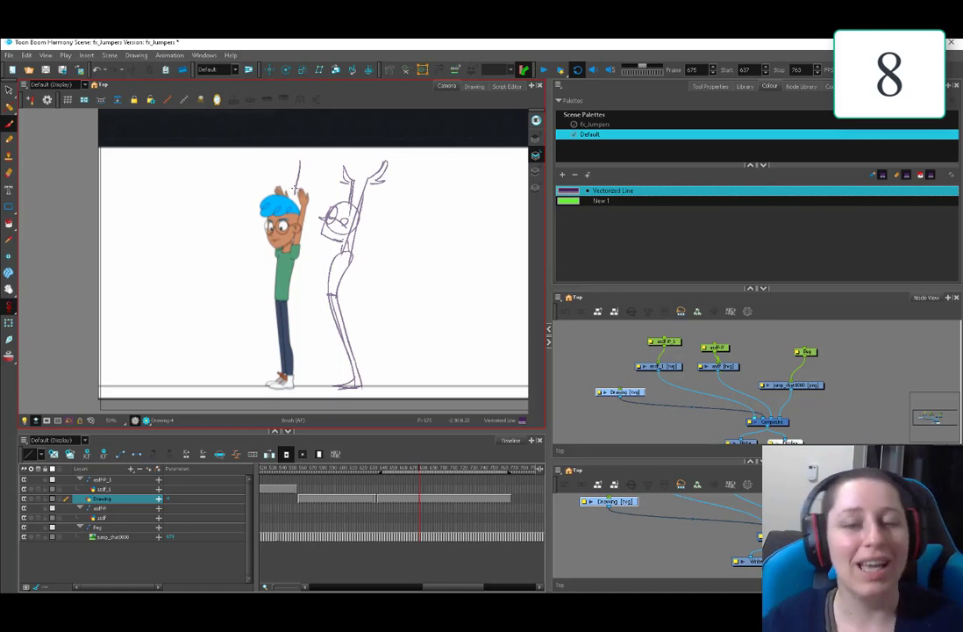
key(alt+s)
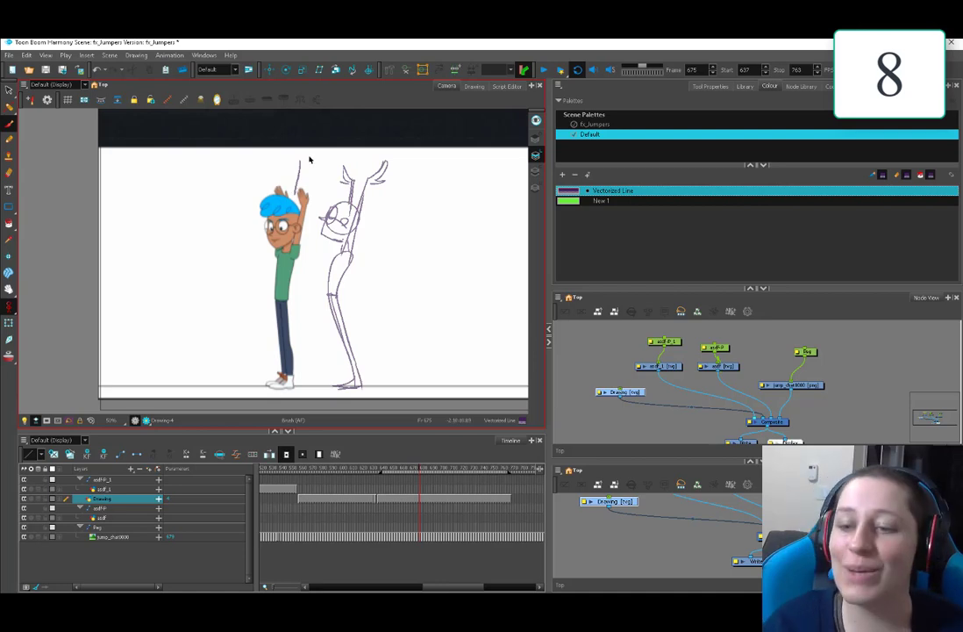
click(300, 167)
key(Delete)
key(alt+b)
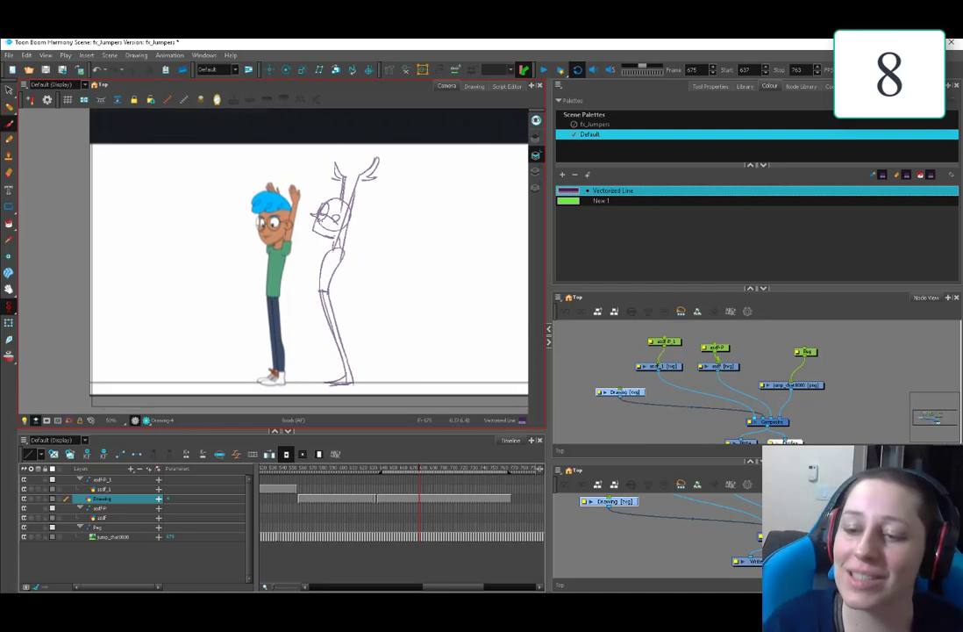
- Scrub through the drop from raised arms into the crouch, and step back and forth around frame 689 to compare arm positions
drag(400, 340, 353, 329)
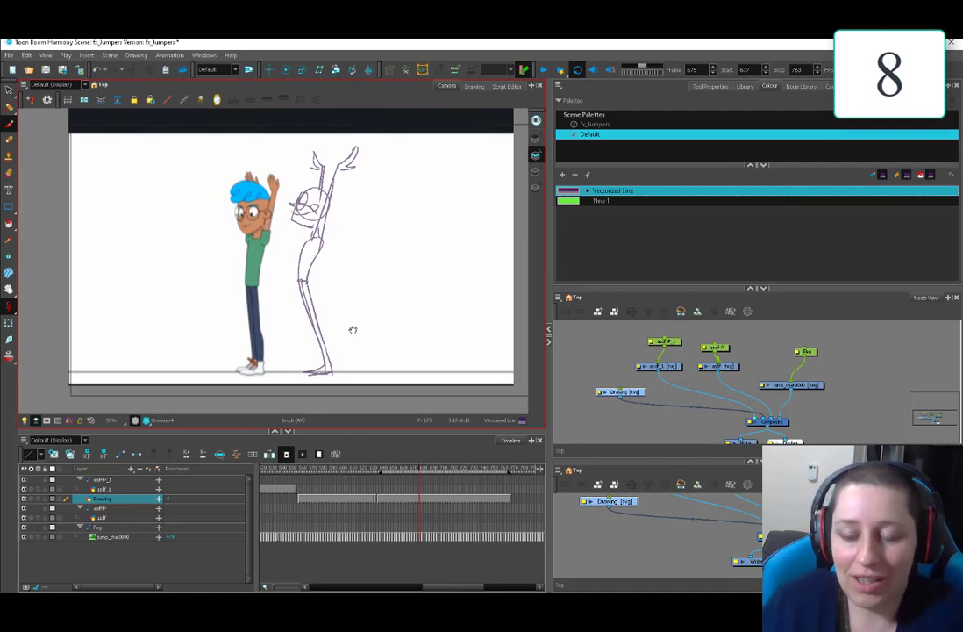
drag(419, 470, 439, 507)
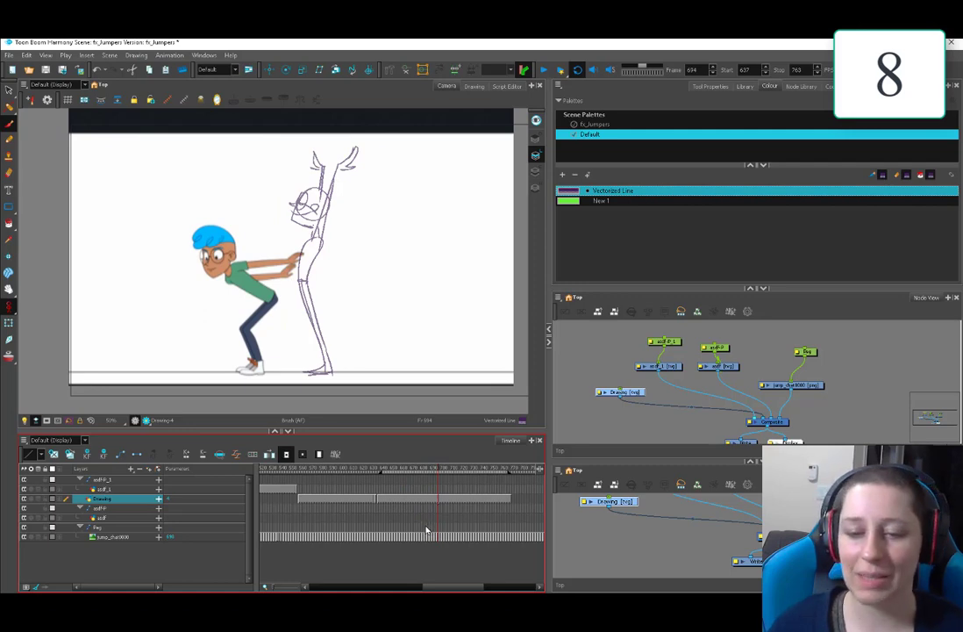
drag(394, 472, 434, 479)
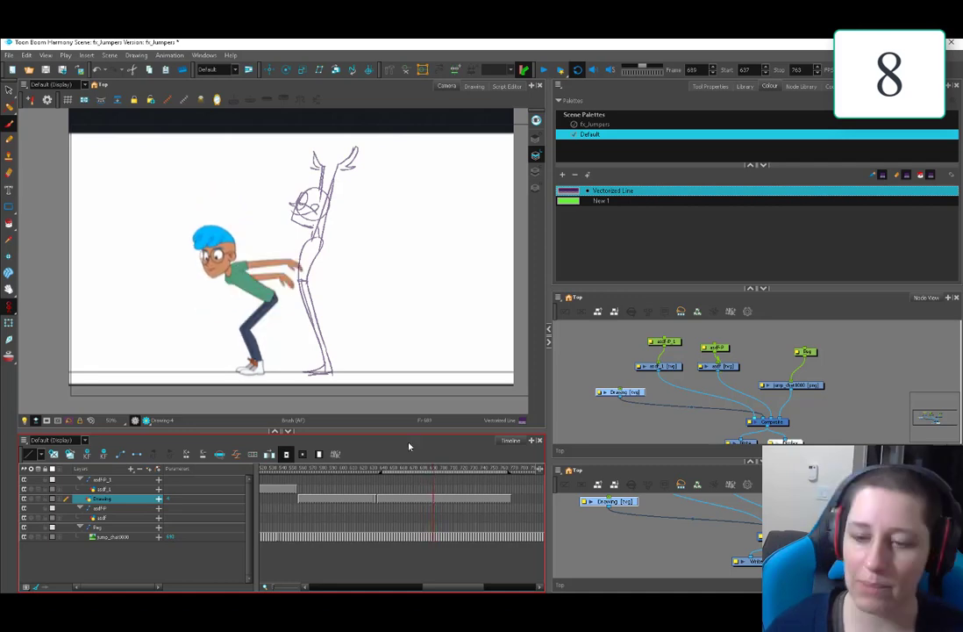
key(period)
key(period)
key(comma)
key(comma)
key(comma)
key(comma)
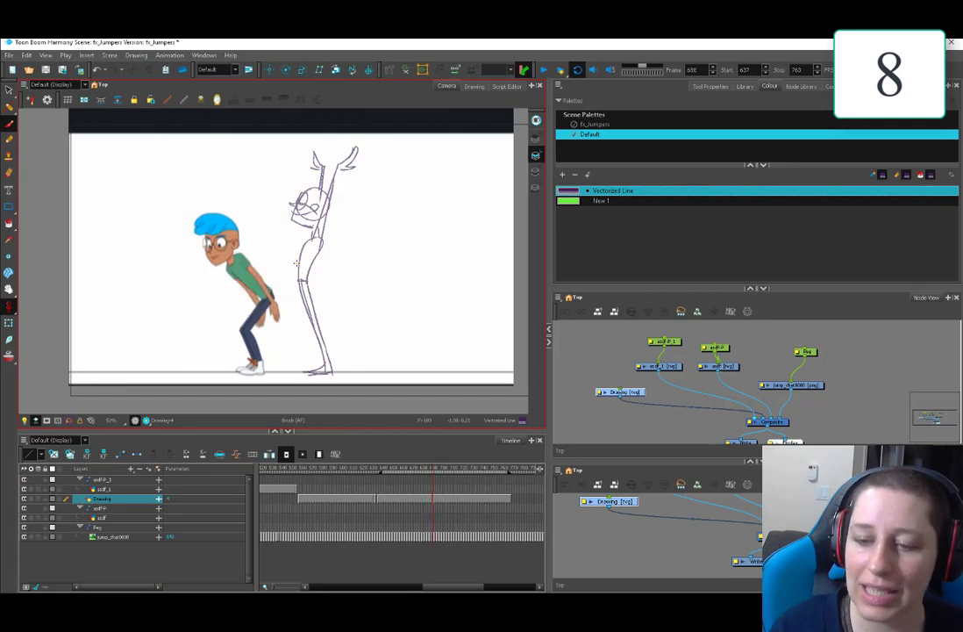
- Step through the crouch to frame 692, and scrub the move again from the standing pose
key(period)
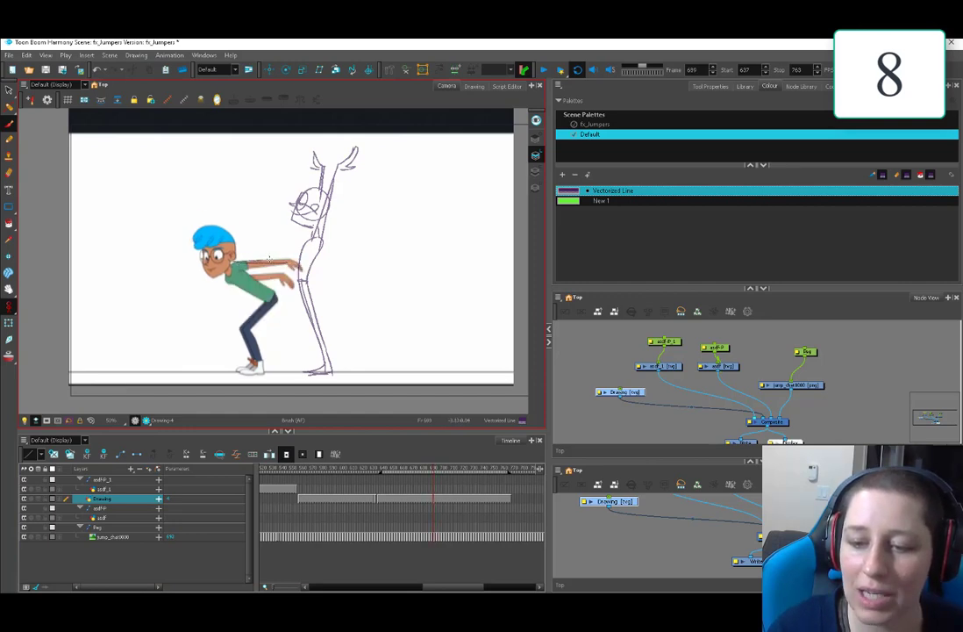
key(period)
key(period)
key(period)
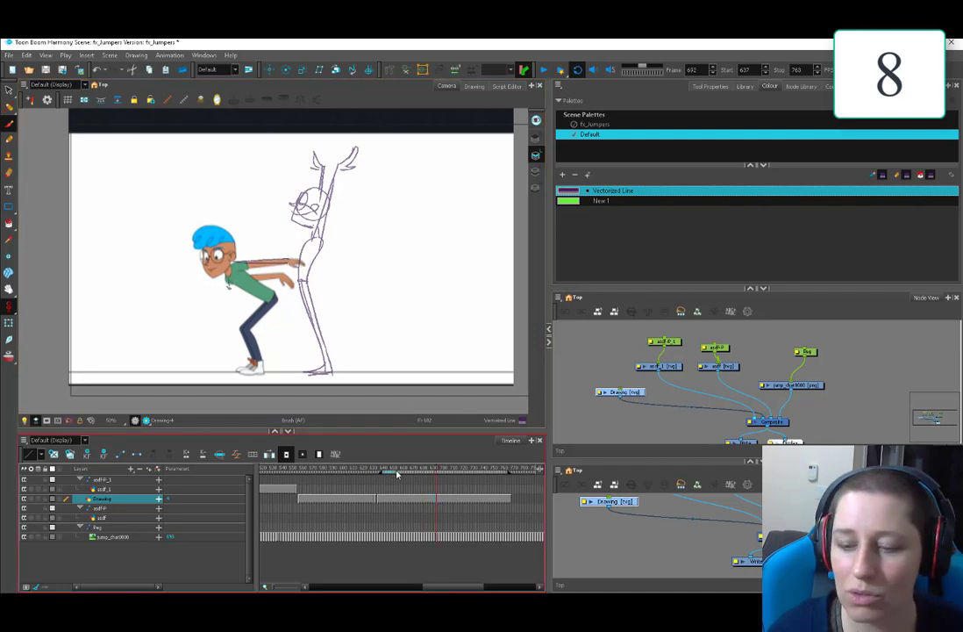
drag(393, 474, 437, 474)
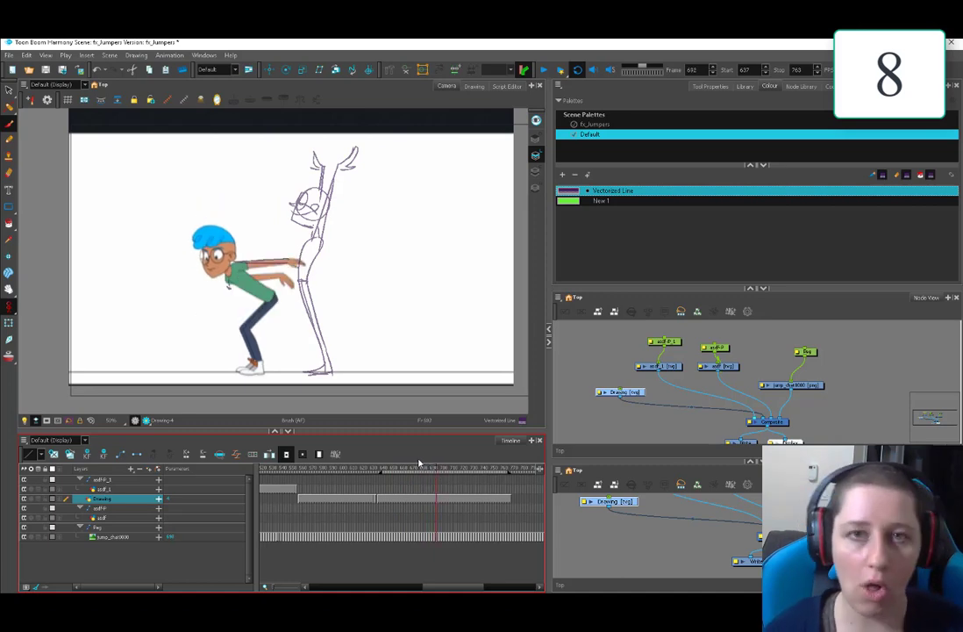
key(alt+i)
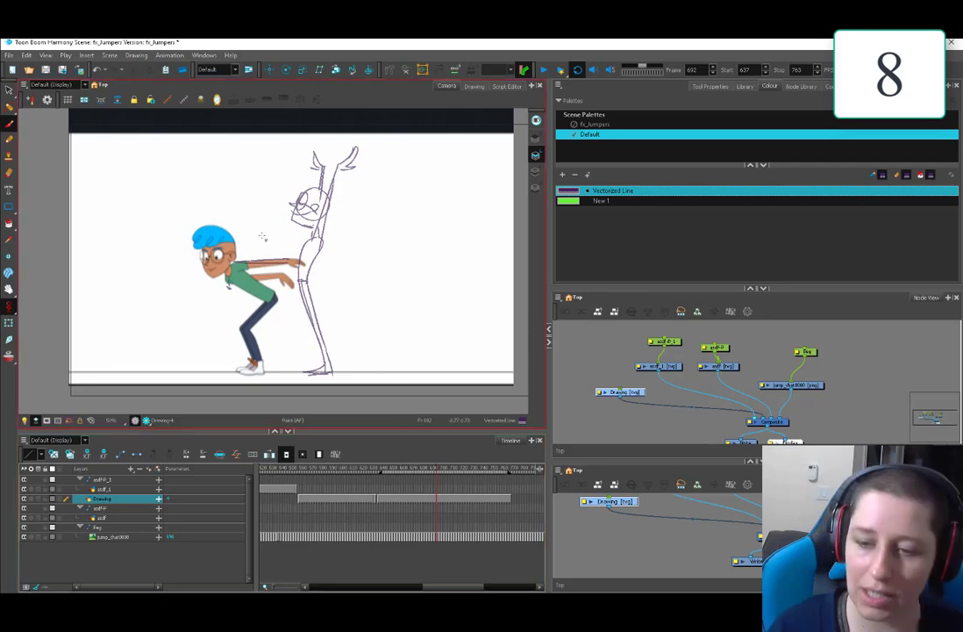
- Advance through the arm swing past frame 681, and draw a curved arc from above the head down to the hips
click(404, 472)
drag(404, 472, 422, 473)
key(period)
key(period)
key(period)
key(period)
key(period)
key(period)
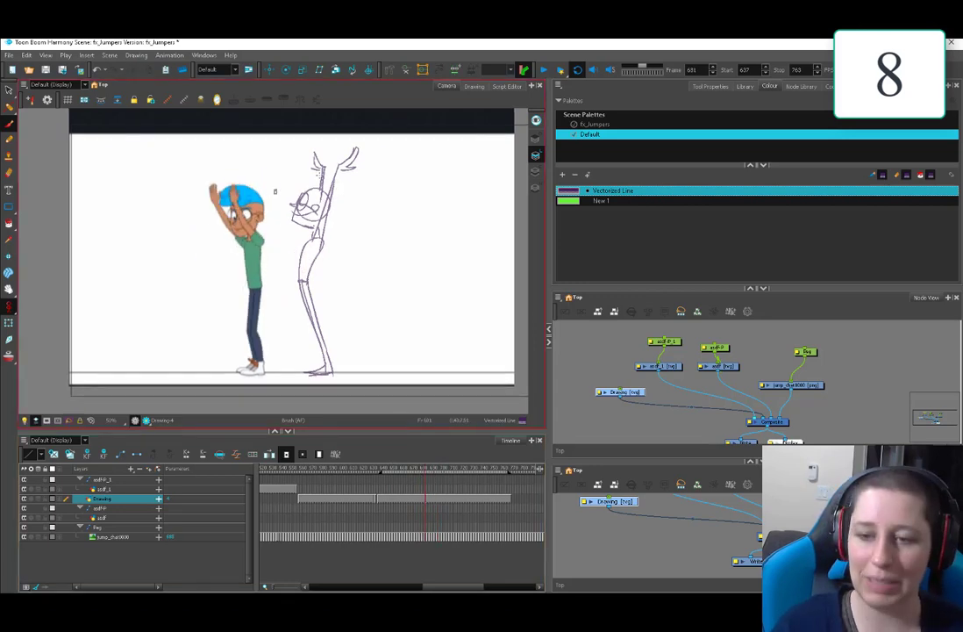
mouse_move(209, 226)
mouse_down()
mouse_move(260, 191)
mouse_move(208, 242)
mouse_move(281, 306)
mouse_up()
- Check the arm swing against the drawn arc frame by frame, and scrub on through the crouch to frame 704
key(period)
key(period)
key(period)
key(period)
key(period)
key(period)
mouse_move(433, 474)
mouse_down()
mouse_move(454, 475)
mouse_move(449, 484)
mouse_up()
click(219, 439)
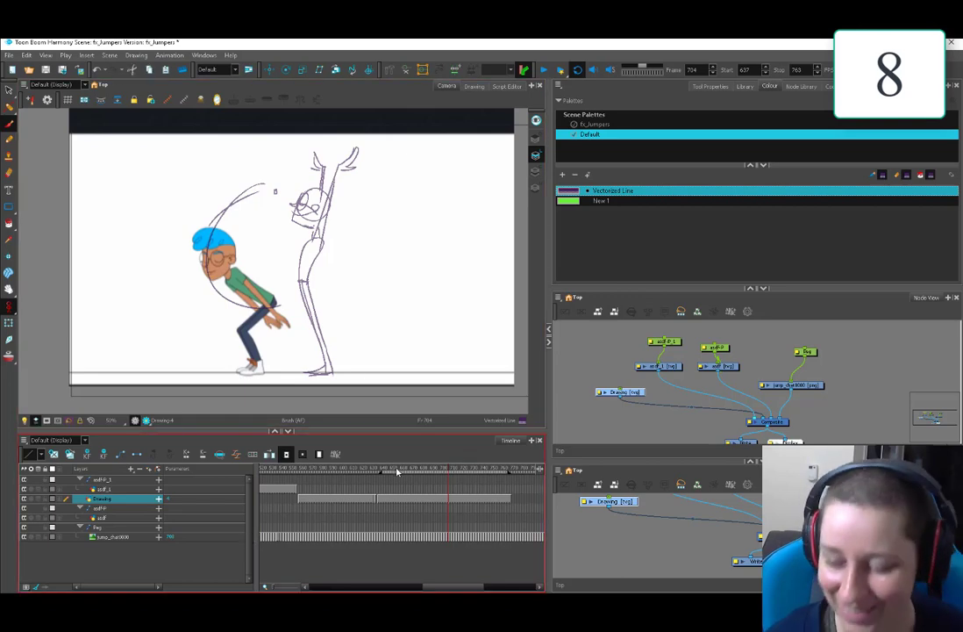
- Sketch a crouched pose's curved back, bent leg and foot beside the stretched pose at frame 701, replacing the first strokes
drag(397, 469, 444, 481)
middle_drag(360, 249, 341, 239)
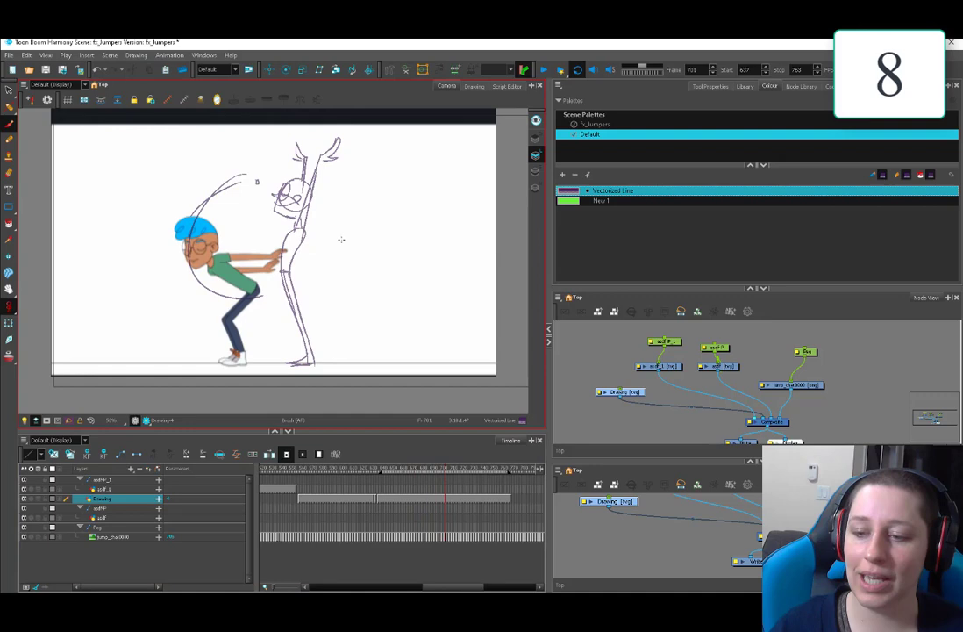
mouse_move(340, 238)
mouse_down()
mouse_move(390, 281)
mouse_move(357, 247)
mouse_move(368, 286)
mouse_move(395, 274)
mouse_move(399, 284)
mouse_move(368, 304)
mouse_up()
key(ctrl+z)
key(ctrl+z)
drag(396, 263, 366, 304)
drag(367, 304, 391, 346)
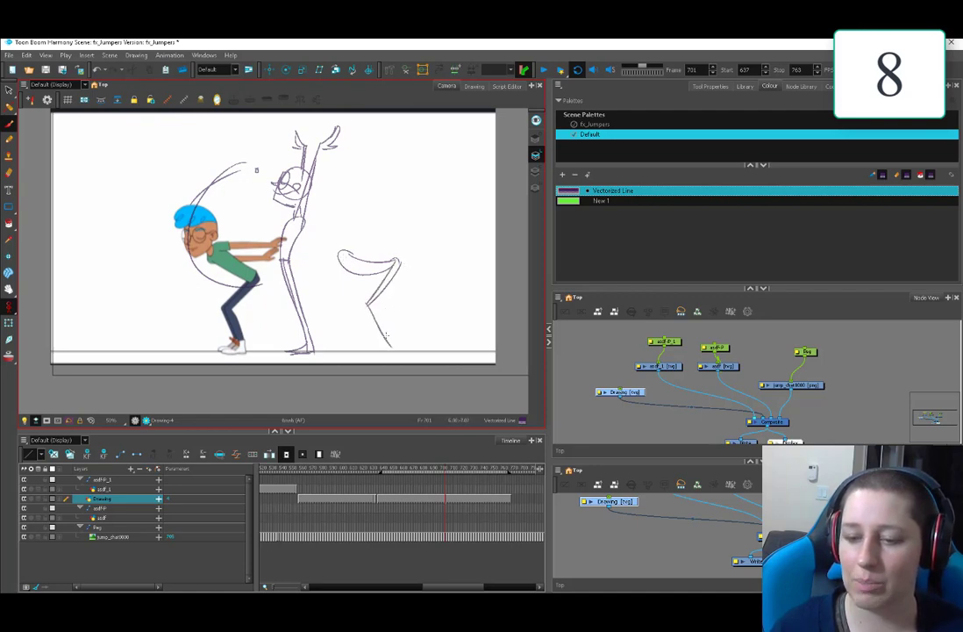
drag(393, 348, 363, 353)
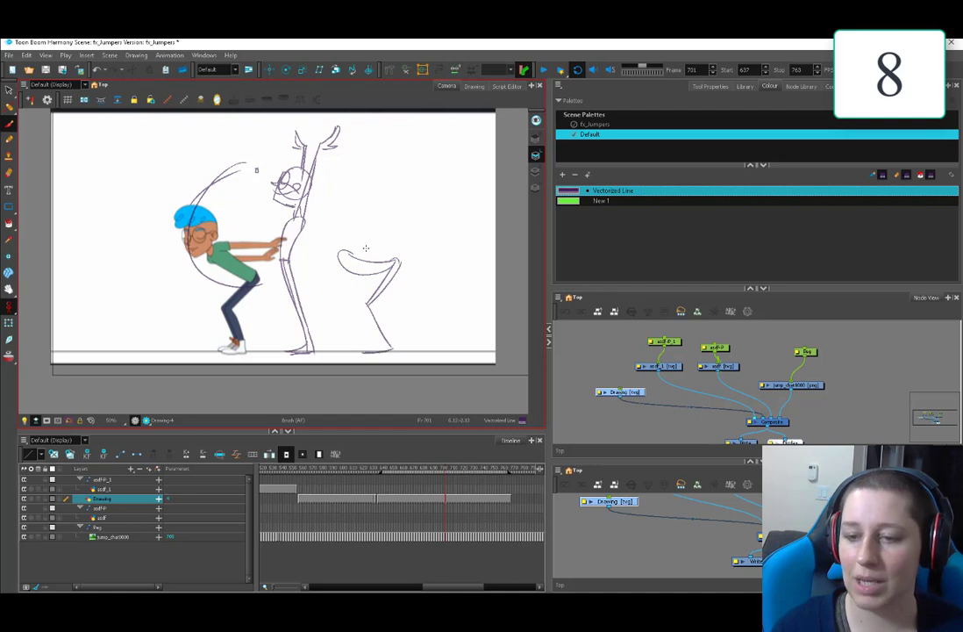
- Complete the crouch sketch with arms stretched backward, hands, a head and the remaining leg and foot lines
drag(342, 255, 407, 243)
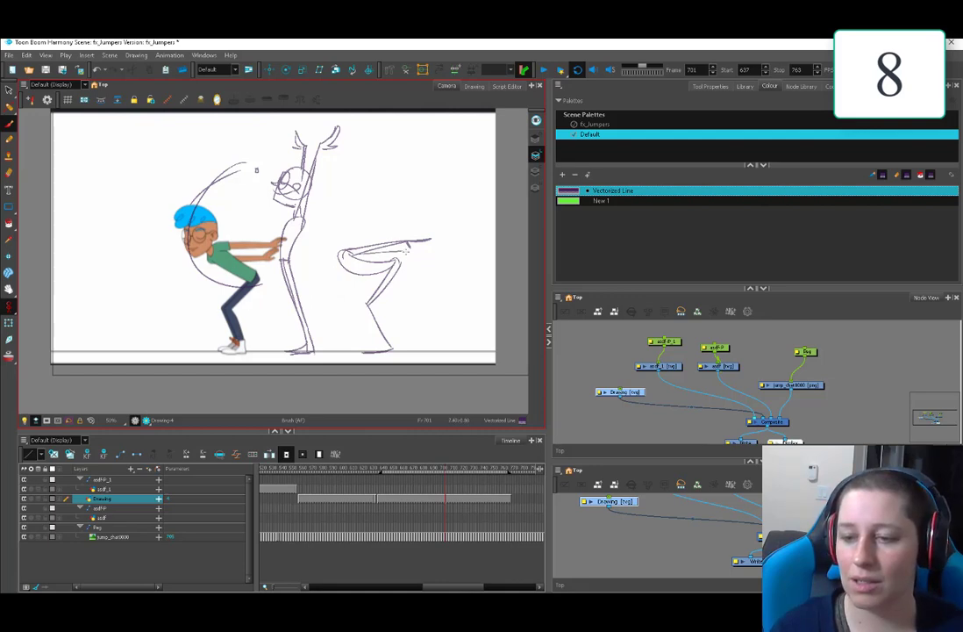
drag(408, 254, 428, 250)
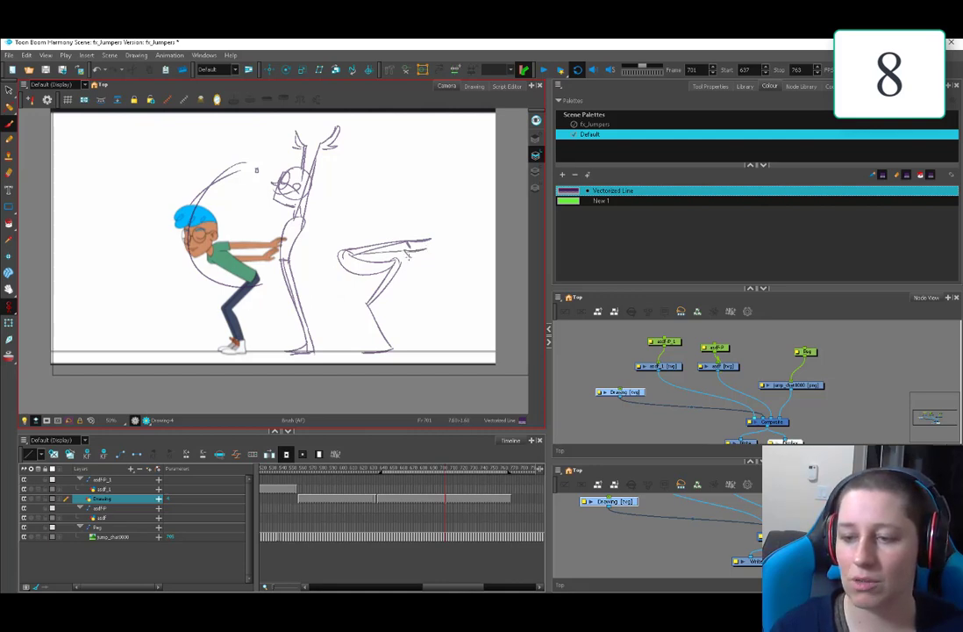
mouse_move(340, 255)
mouse_down()
mouse_move(322, 258)
mouse_move(338, 244)
mouse_move(318, 235)
mouse_move(316, 253)
mouse_move(332, 240)
mouse_up()
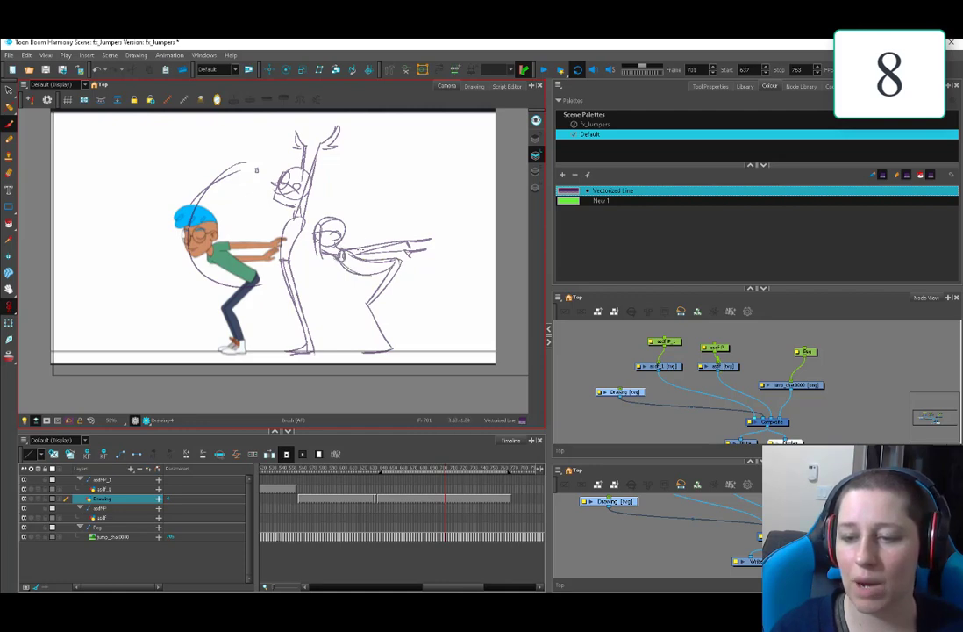
key(ctrl+z)
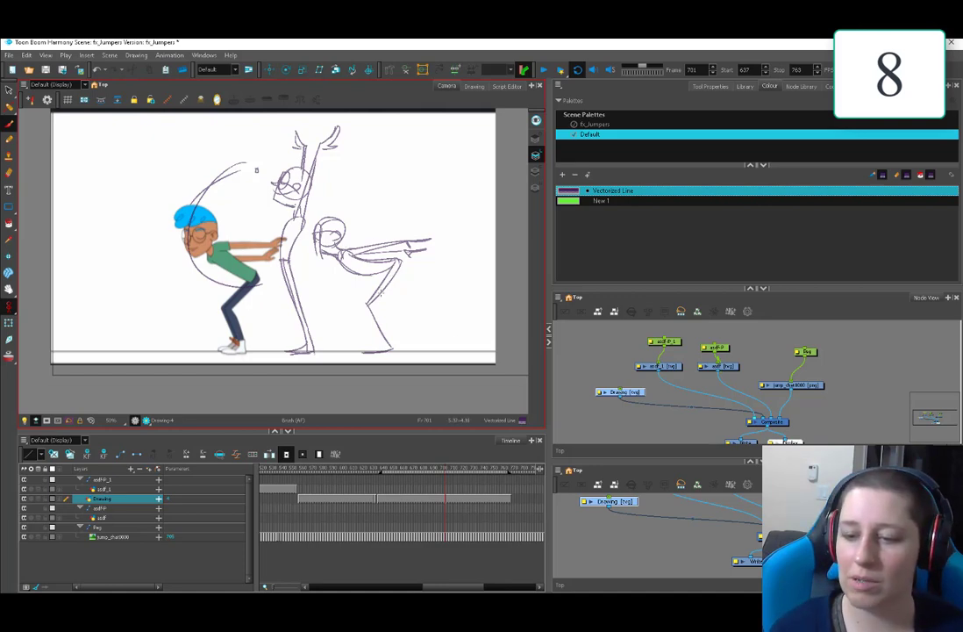
mouse_move(382, 287)
mouse_down()
mouse_move(393, 352)
mouse_move(380, 347)
mouse_up()
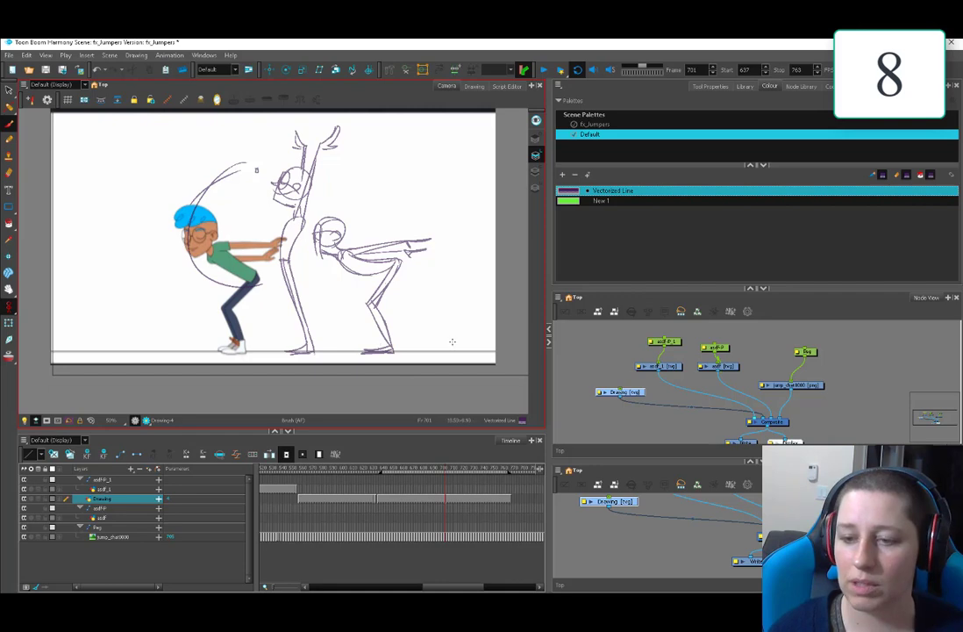
- At frame 653, move the stretched and crouched pose sketches further right of the standing character, and delete the curved arc
click(397, 474)
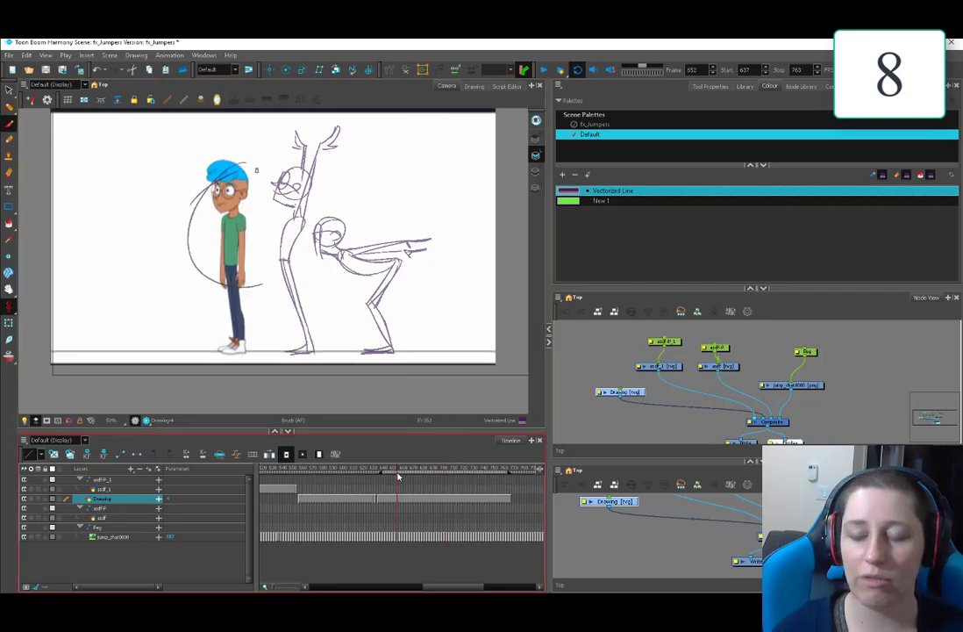
mouse_move(321, 279)
mouse_down()
mouse_move(379, 294)
mouse_move(308, 294)
mouse_up()
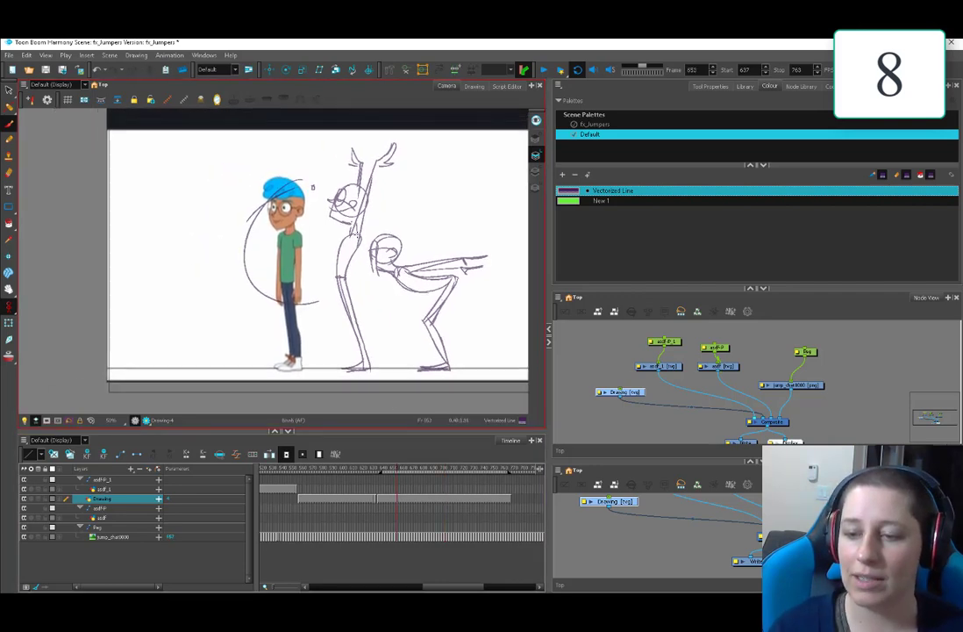
key(alt+s)
mouse_move(353, 131)
mouse_down()
mouse_move(471, 293)
mouse_move(447, 202)
mouse_up()
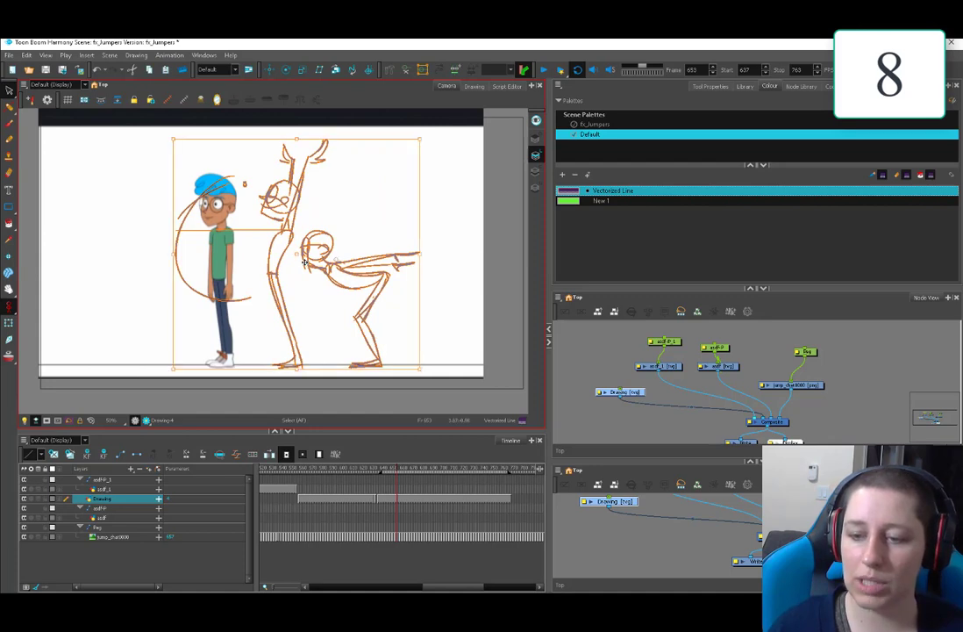
drag(303, 260, 351, 261)
key(alt+b)
key(alt+s)
key(ctrl+a)
key(Delete)
key(alt+b)
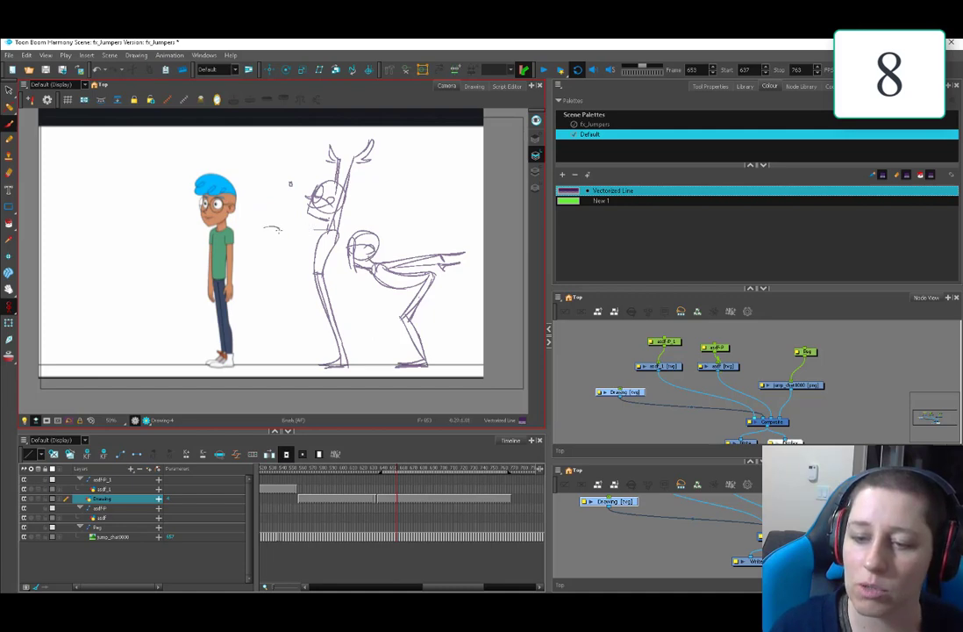
- Sketch an upright pose with raised arms, head and face between the character and the stretched pose, comparing it with frame 677
mouse_move(265, 233)
mouse_down()
mouse_move(270, 360)
mouse_move(255, 368)
mouse_up()
mouse_move(267, 275)
mouse_down()
mouse_move(274, 332)
mouse_move(292, 364)
mouse_up()
drag(292, 364, 278, 370)
drag(265, 230, 286, 170)
mouse_move(281, 147)
mouse_down()
mouse_move(290, 170)
mouse_move(276, 228)
mouse_up()
drag(280, 184, 284, 188)
drag(258, 193, 276, 226)
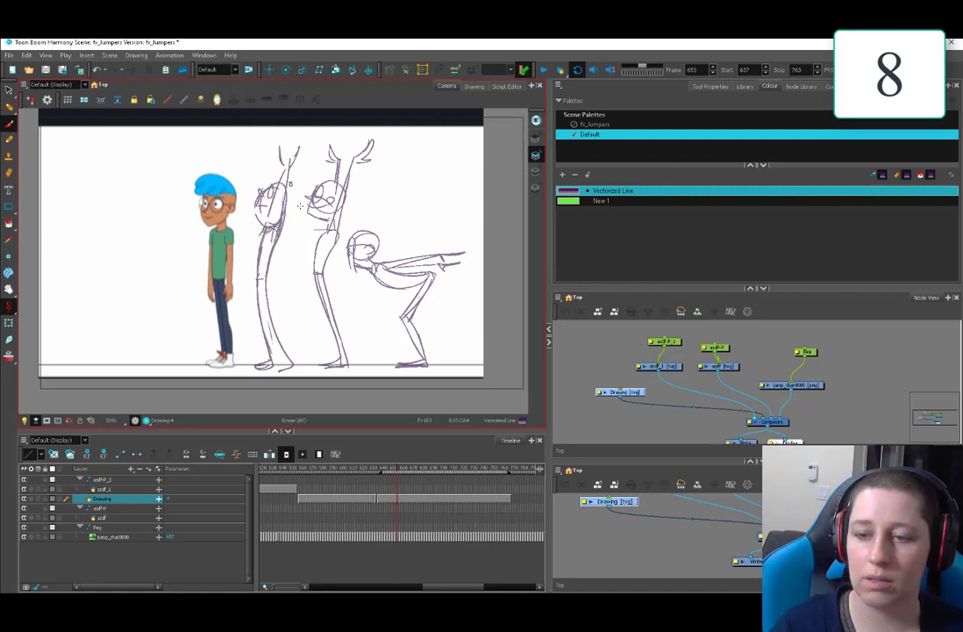
click(422, 477)
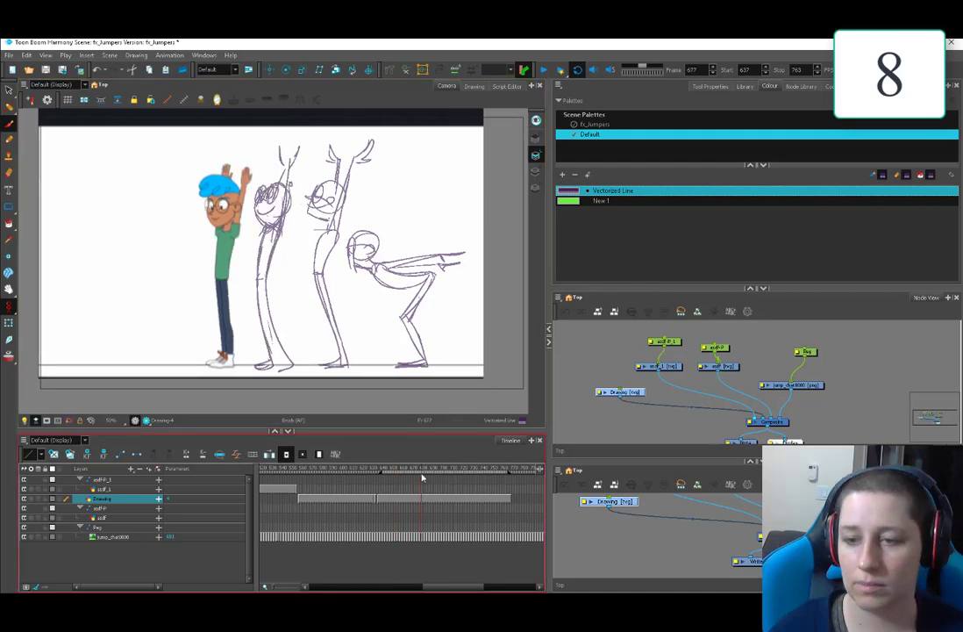
drag(269, 156, 276, 133)
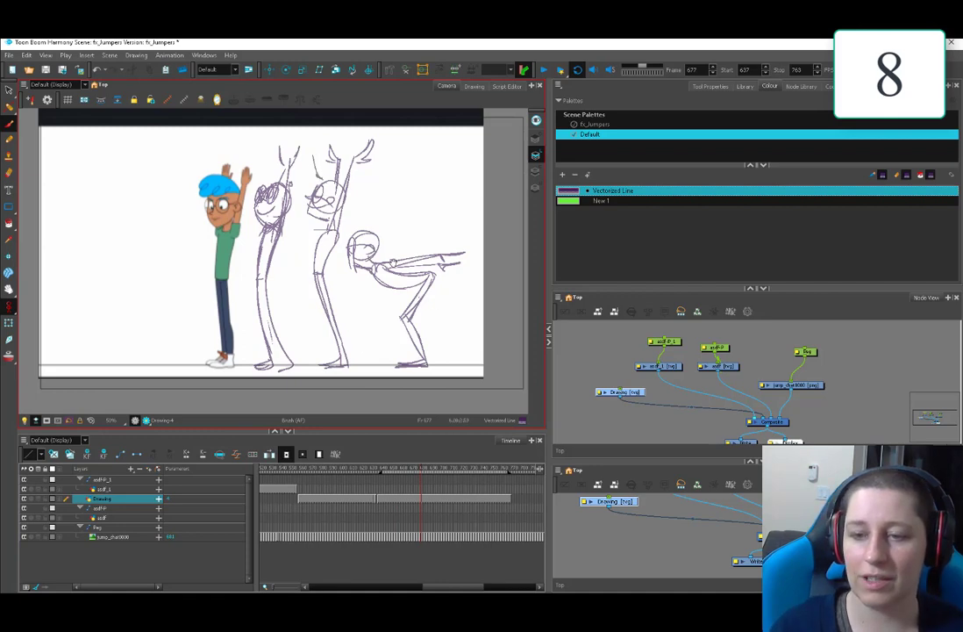
drag(442, 314, 406, 307)
drag(473, 334, 451, 343)
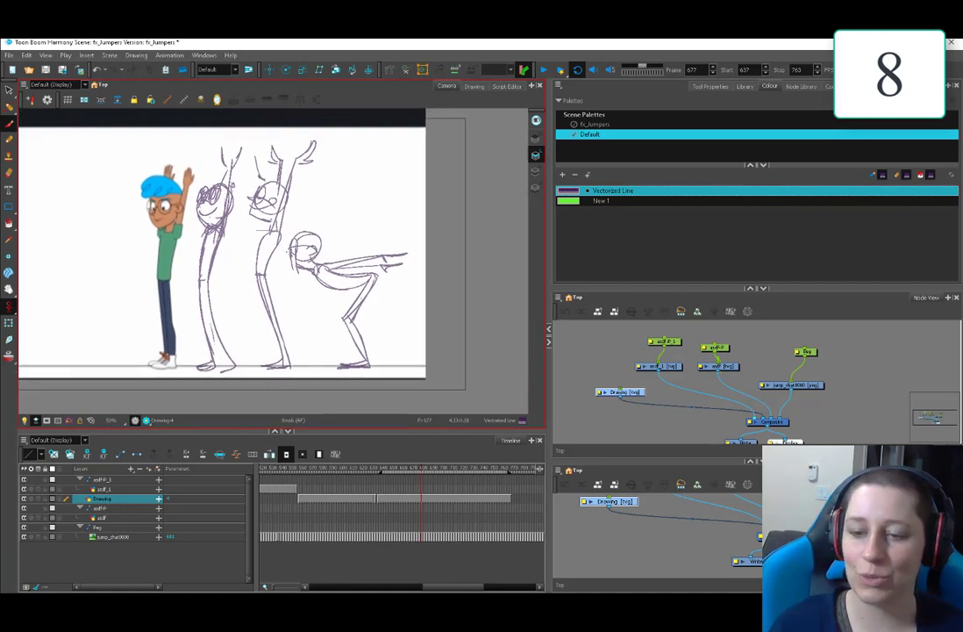
- Scrub to frame 711 and move all the pose sketches further right, clear of the jumping character
drag(421, 477, 455, 482)
click(176, 192)
key(alt+s)
key(ctrl+a)
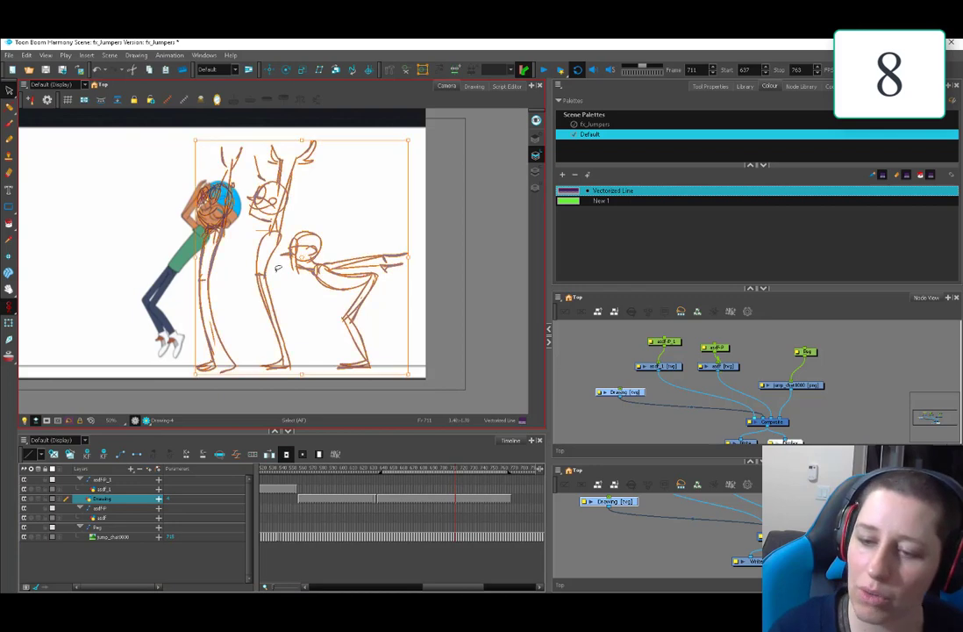
drag(305, 265, 481, 265)
key(alt+b)
- Scrub through the takeoff and step between frames 709 and 710 to examine the arm and body spacing
key(space)
drag(280, 362, 352, 383)
click(439, 479)
mouse_move(421, 471)
mouse_down()
mouse_move(465, 474)
mouse_move(456, 474)
mouse_up()
key(comma)
key(comma)
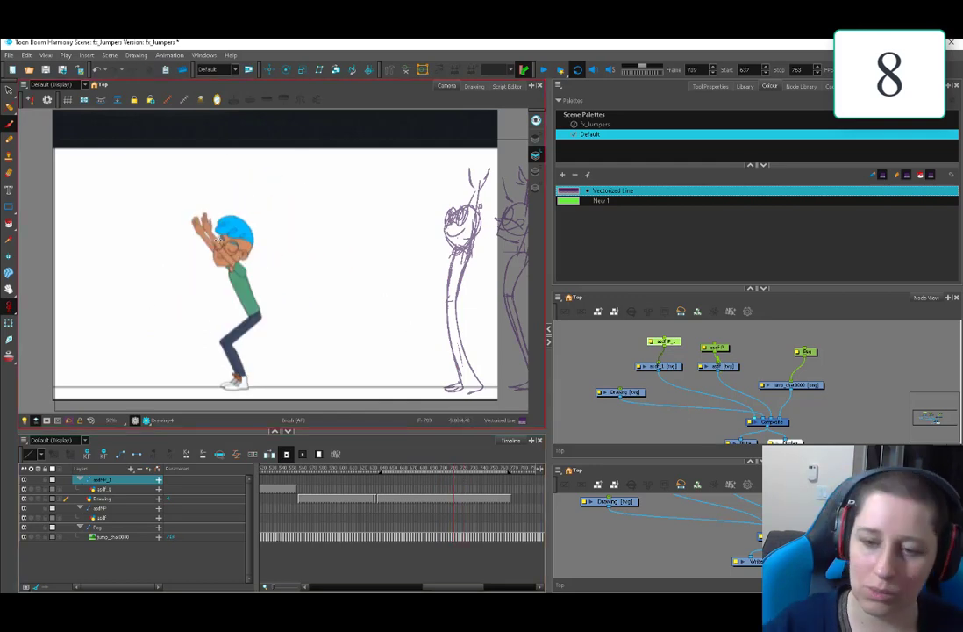
drag(224, 248, 222, 239)
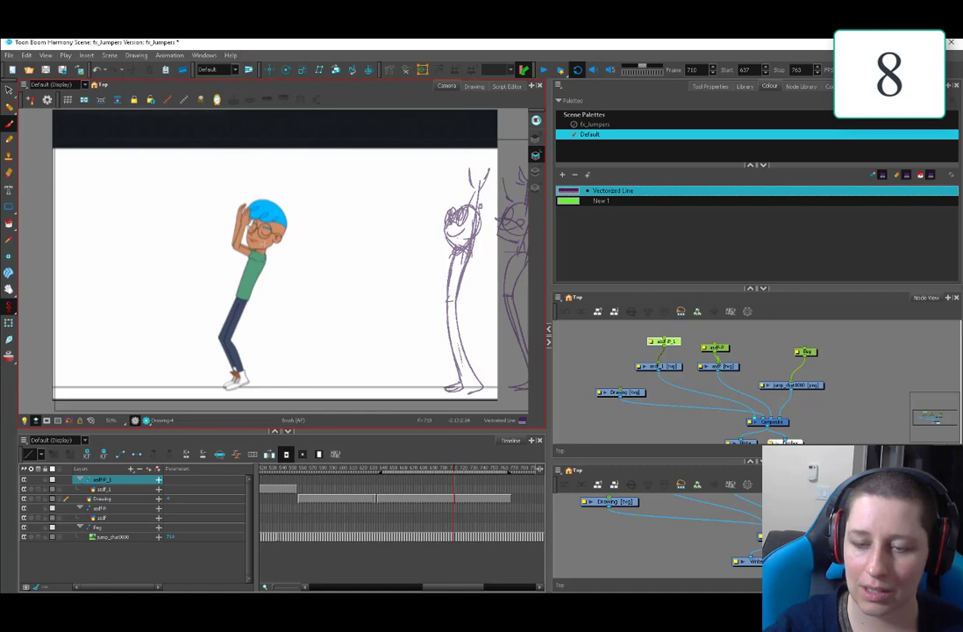
- Remove the jump footage drawing at frame 709, and scrub across the takeoff to check the spacing
click(454, 538)
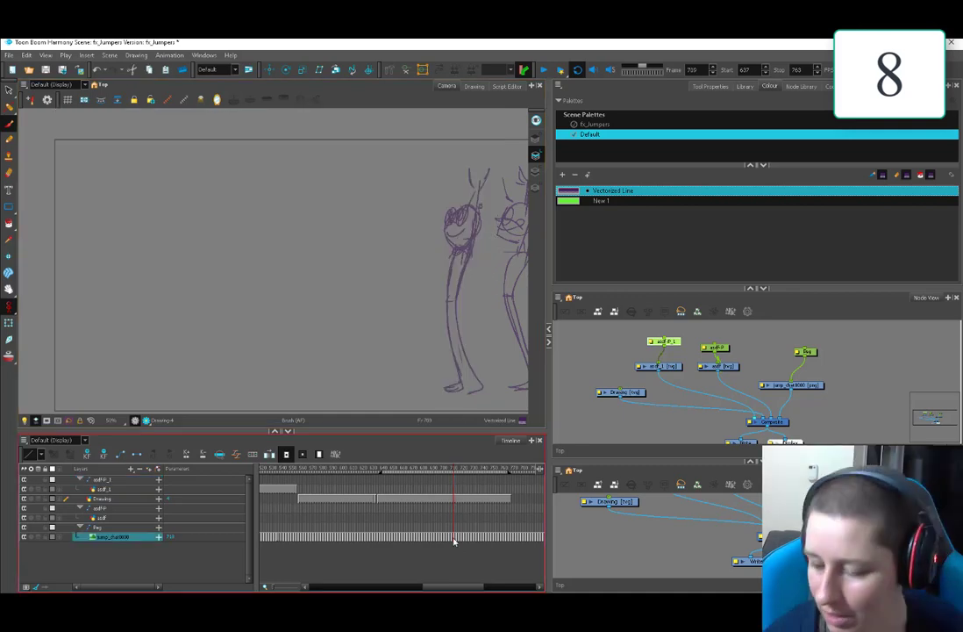
right_click(454, 541)
drag(446, 473, 455, 478)
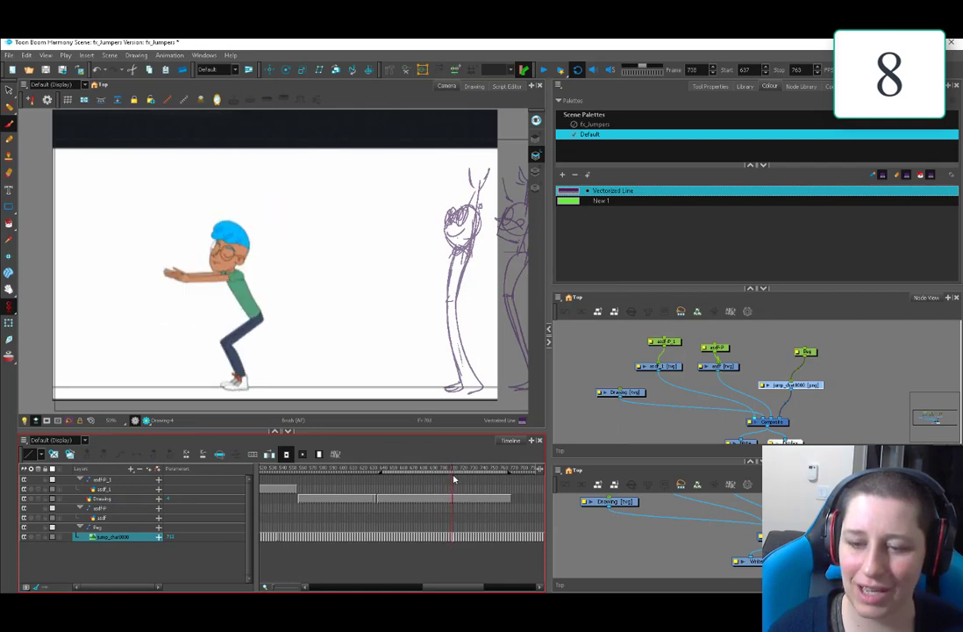
drag(454, 475, 454, 482)
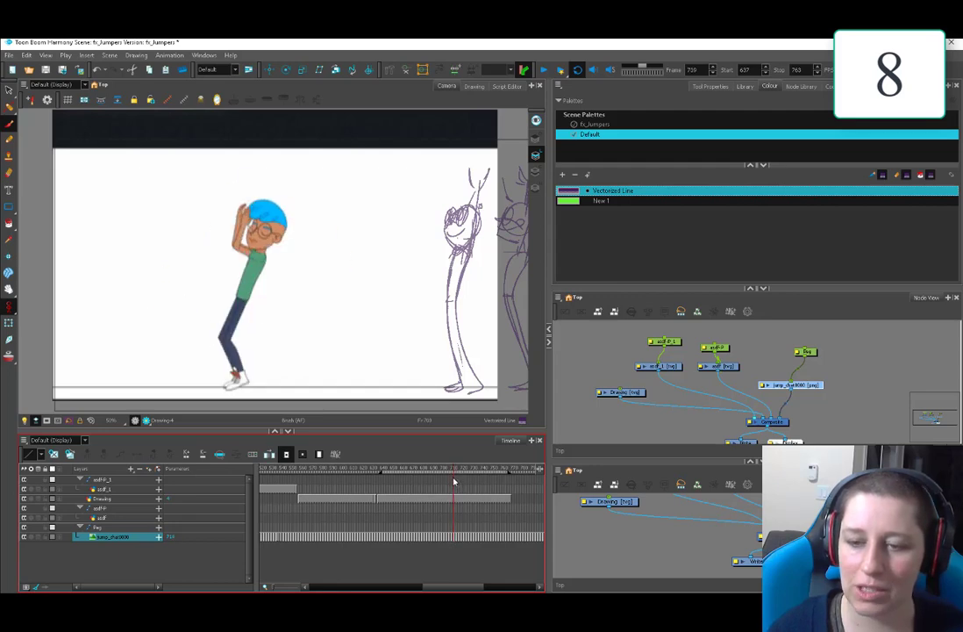
- Clear the footage cell at frame 709 again, apply Fill Empty Cells to it, and play the jump
click(455, 538)
right_click(454, 541)
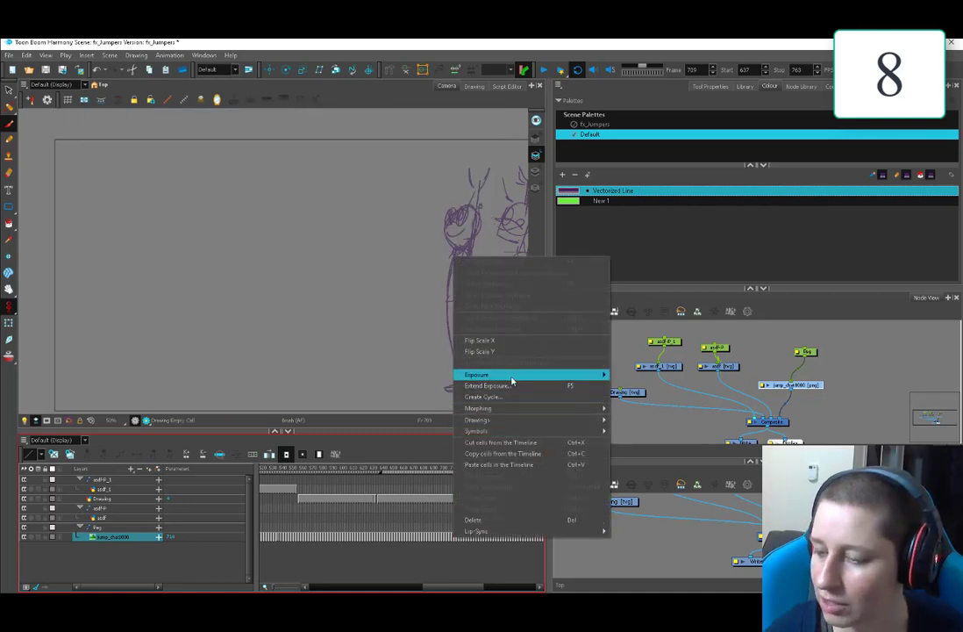
mouse_move(511, 375)
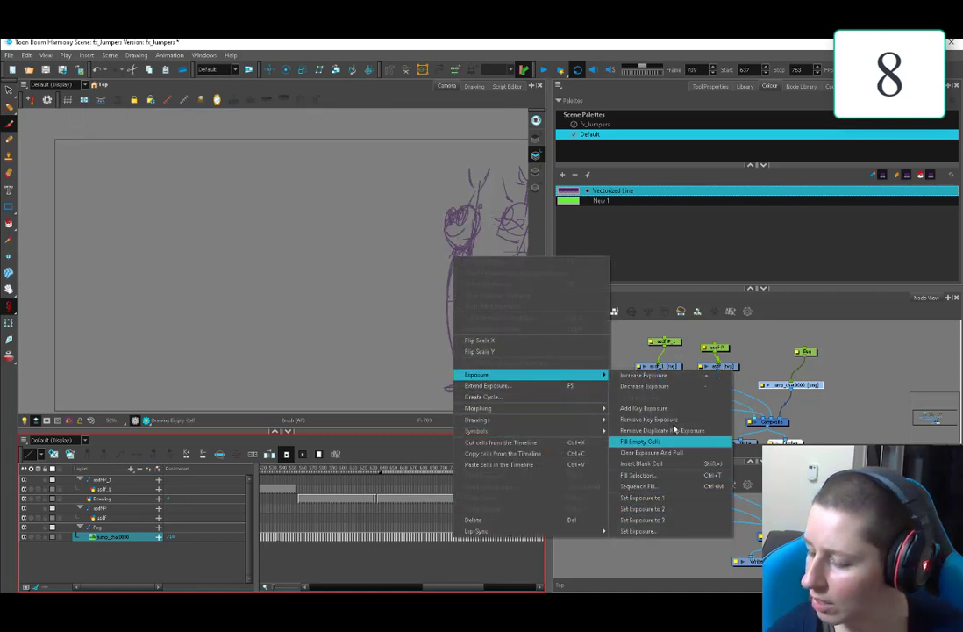
click(676, 442)
click(440, 487)
key(Return)
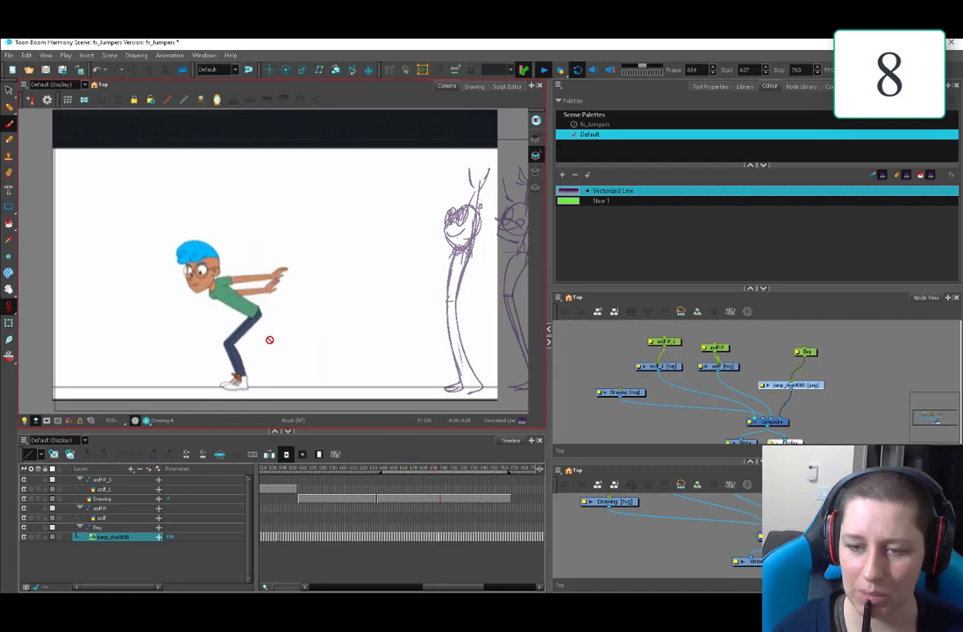
click(440, 472)
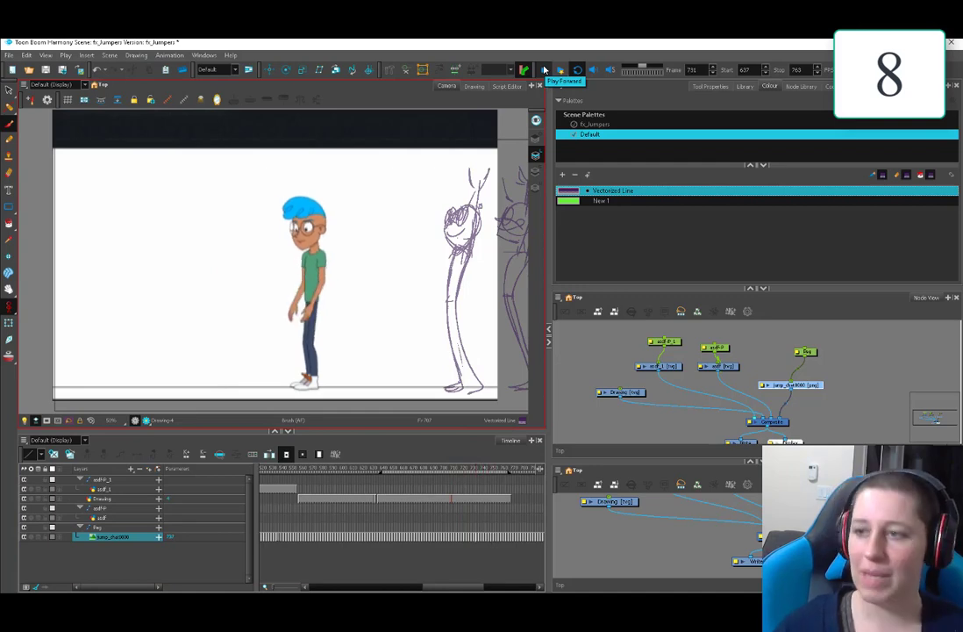
- Scrub past the takeoff, delete a further footage cell in the jump, and play the animation back
drag(400, 471, 464, 474)
right_click(463, 539)
click(463, 542)
click(463, 539)
key(Delete)
click(542, 72)
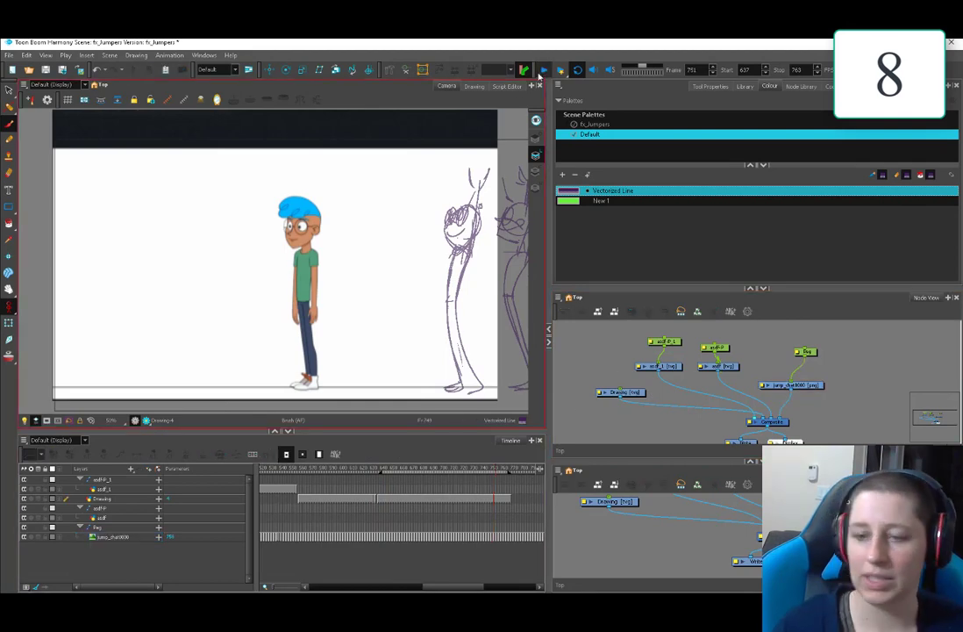
click(541, 74)
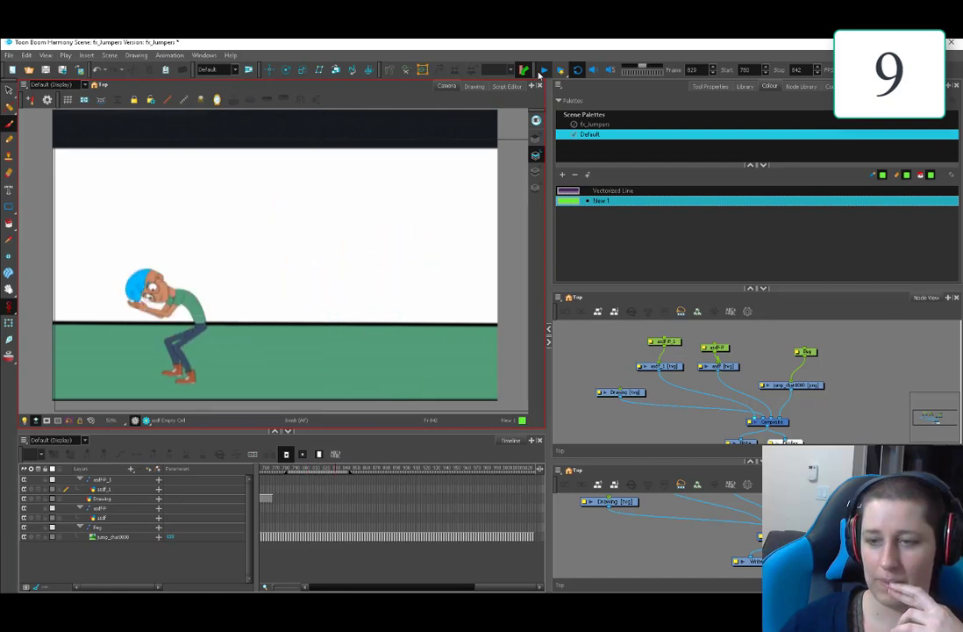
- Stop playback of the ninth jump, scrub to frame 809, and draw green guide lines over the character's hip and bent leg
click(542, 73)
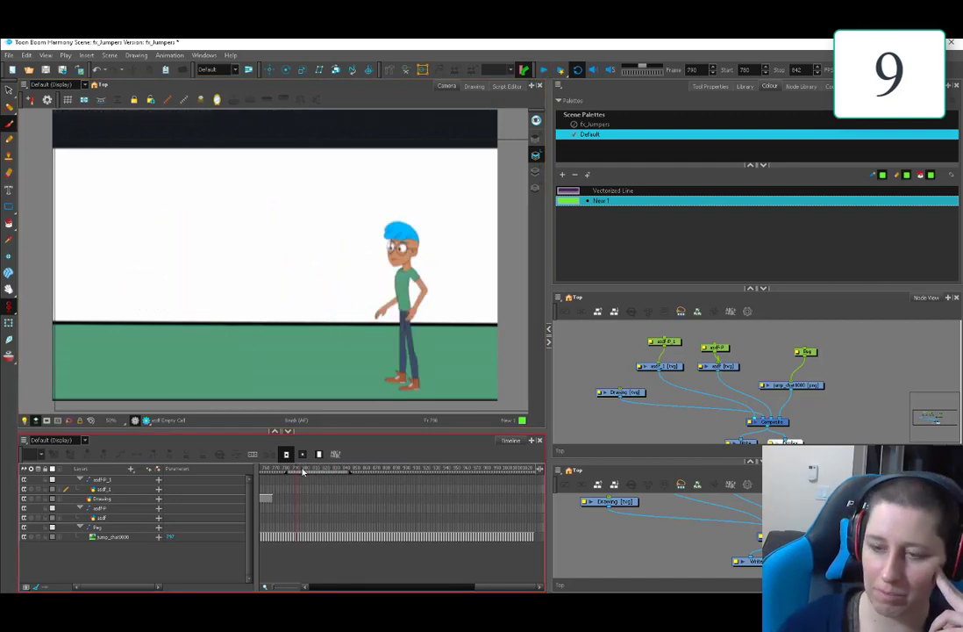
mouse_move(306, 470)
mouse_down()
mouse_move(330, 471)
mouse_move(305, 478)
mouse_up()
click(403, 314)
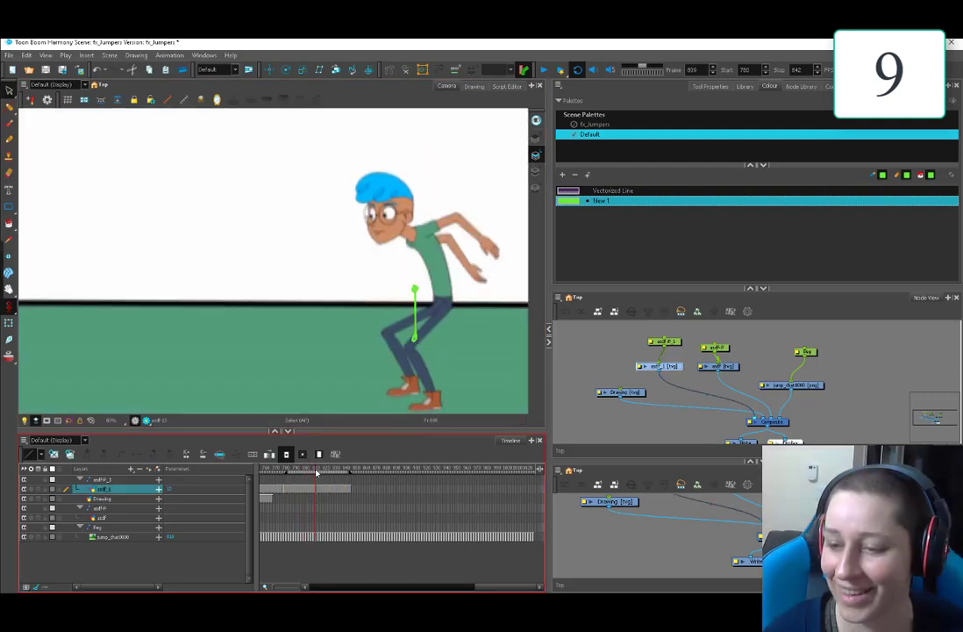
drag(423, 267, 407, 324)
click(606, 191)
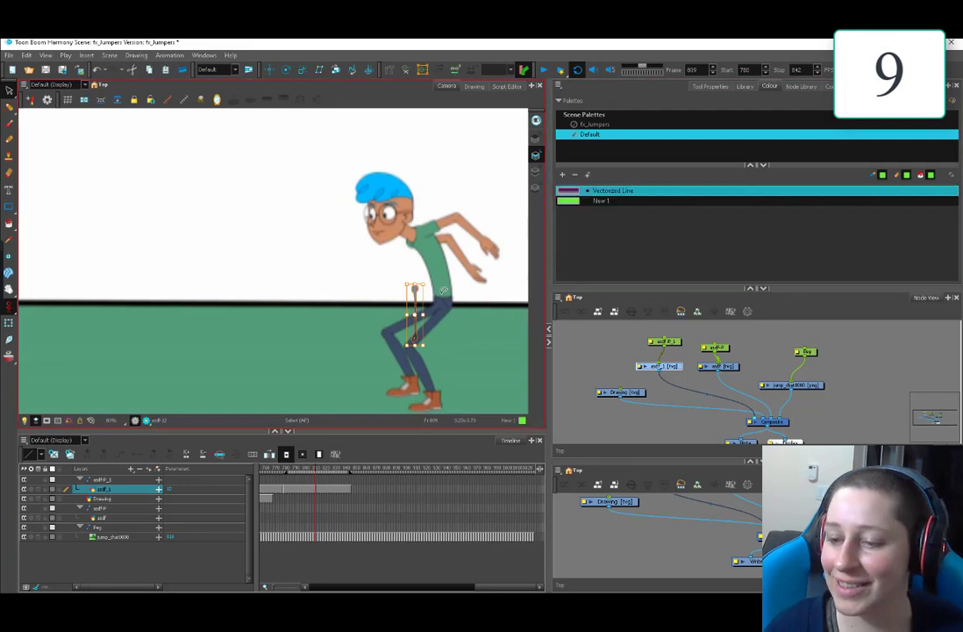
drag(450, 283, 444, 305)
click(567, 202)
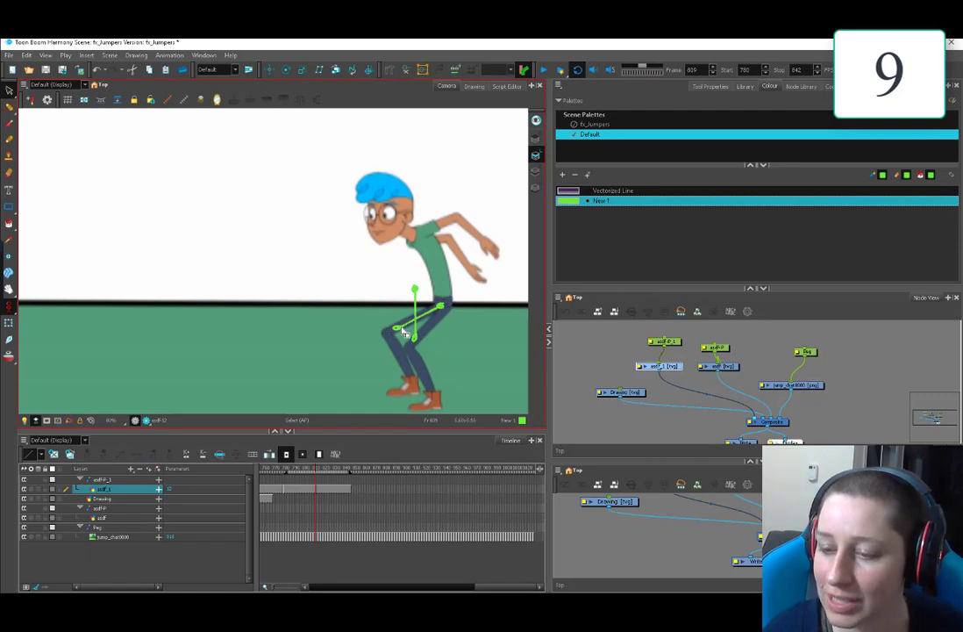
key(alt+s)
key(alt+b)
drag(382, 329, 385, 337)
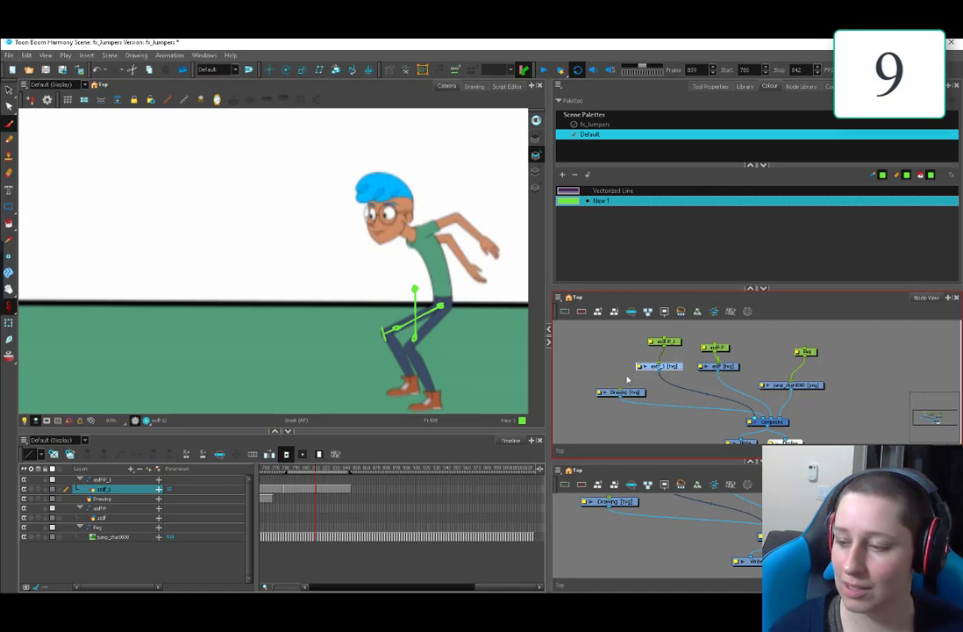
- Delete the green guide lines drawn over the hip and leg
key(d)
key(a)
key(alt+s)
mouse_move(433, 279)
mouse_down()
mouse_move(372, 349)
mouse_move(415, 353)
mouse_up()
key(Delete)
- Scrub to frame 810 and sketch a forward-leaning crouch with a head curve, bent back and leg over the character
drag(299, 468, 320, 473)
key(1)
key(1)
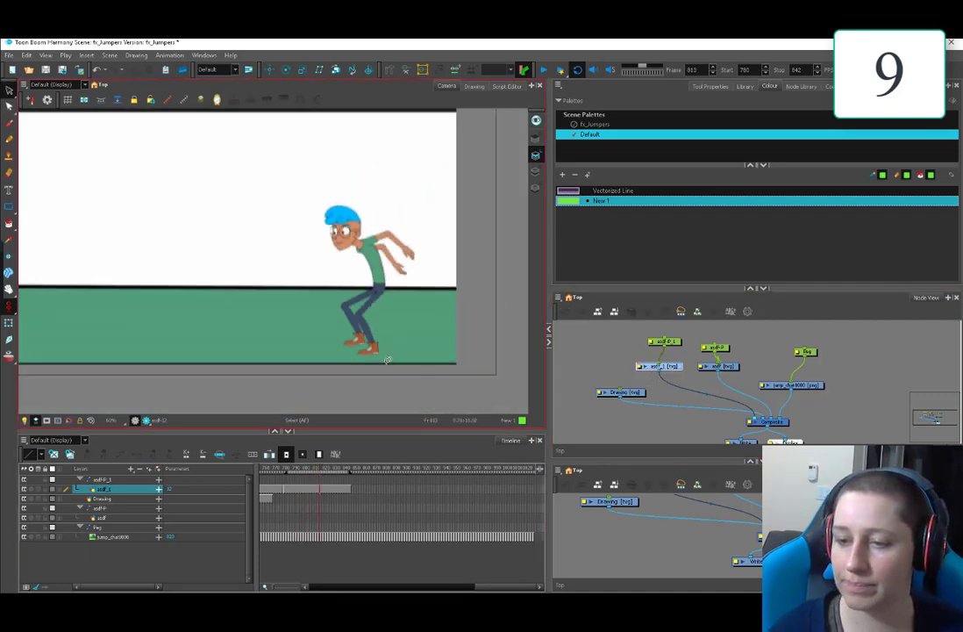
scroll(383, 364, up, 2)
click(312, 474)
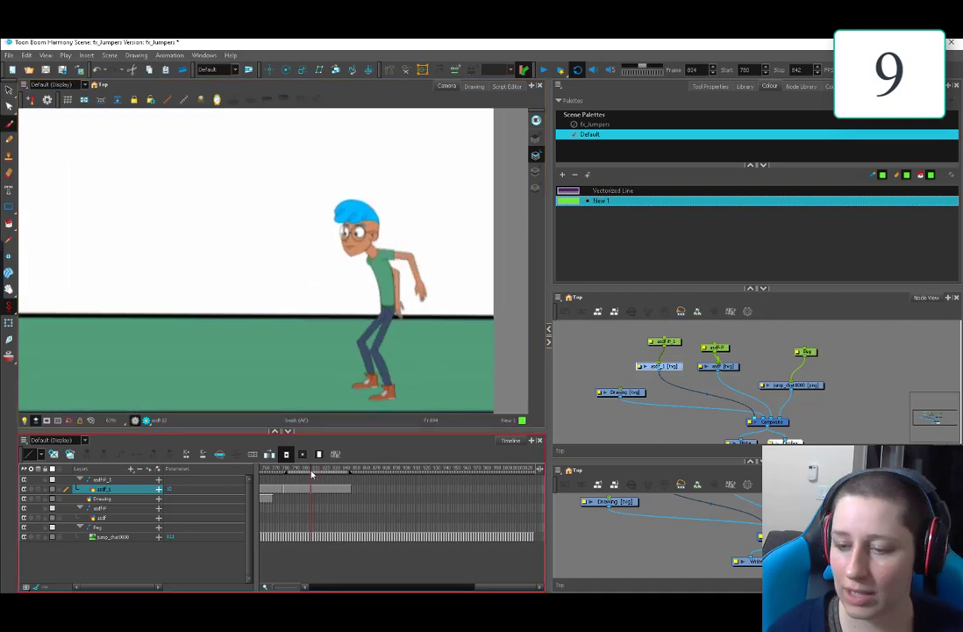
drag(312, 474, 317, 476)
click(380, 321)
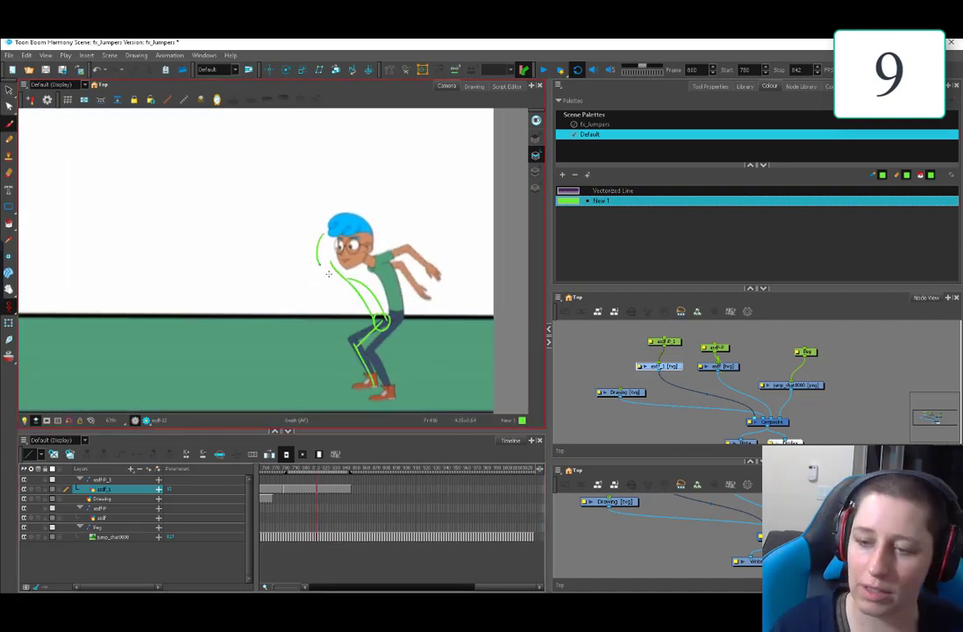
drag(334, 274, 322, 236)
drag(313, 249, 349, 250)
- Trace the crouched character's head, back, legs and feet in green at frame 814, and advance to frame 817
drag(320, 475, 323, 474)
key(comma)
key(period)
key(comma)
drag(373, 401, 395, 398)
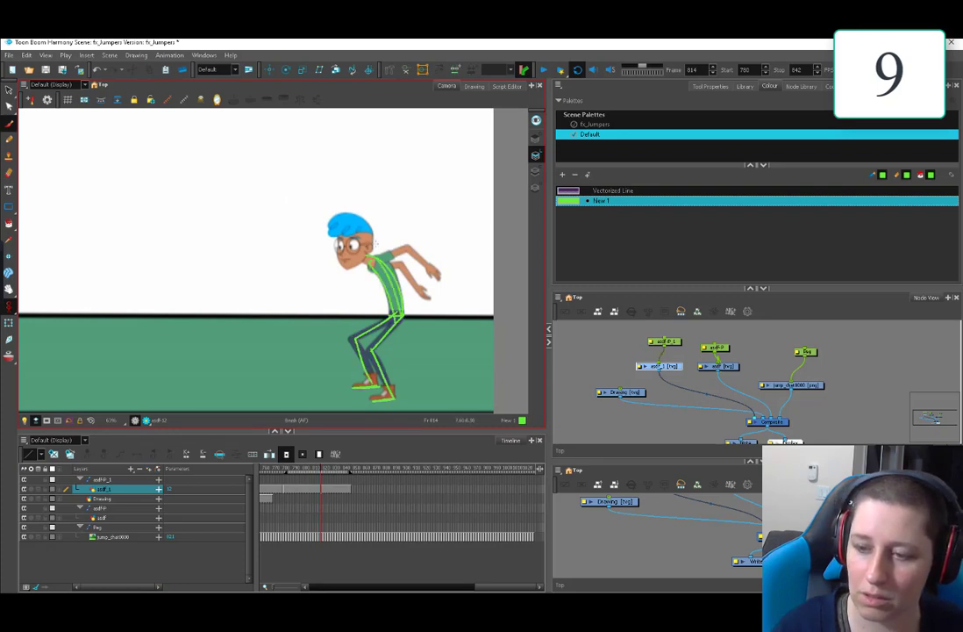
key(period)
key(period)
key(period)
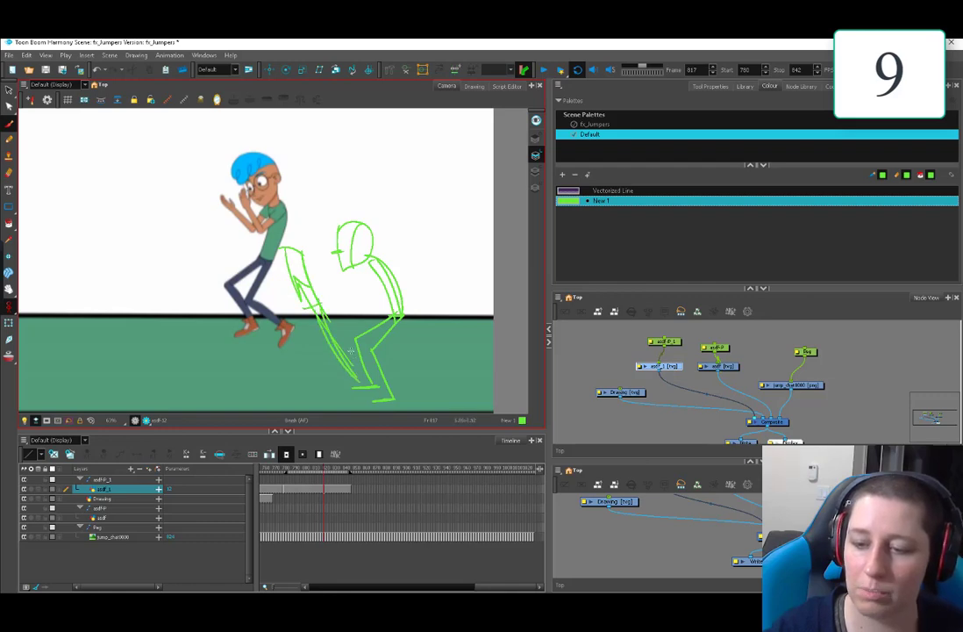
- Draw slanted body lines and a curved travel arrow beside the airborne character at frame 817, and undo these strokes
drag(346, 339, 313, 274)
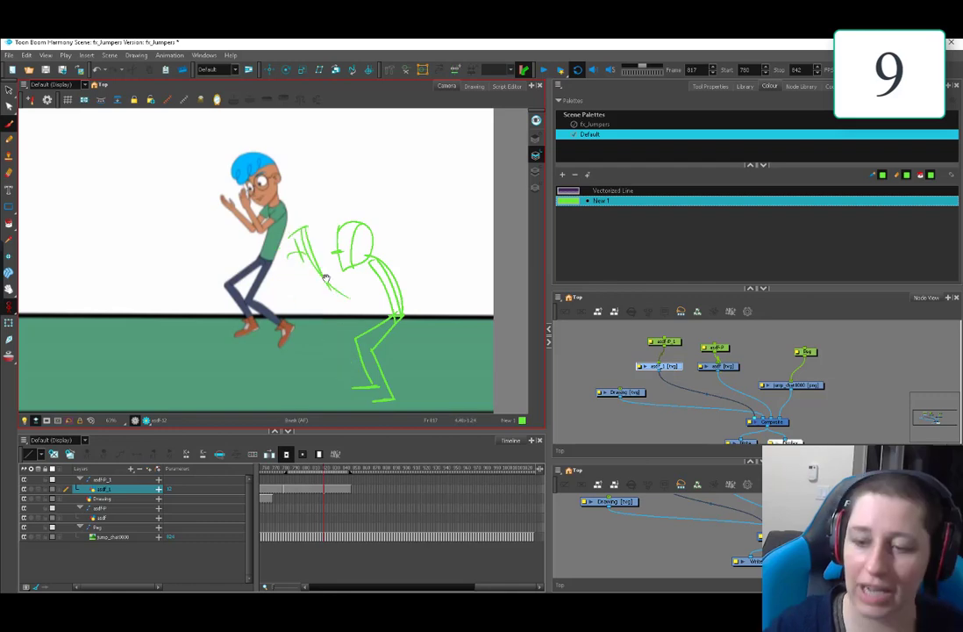
middle_drag(326, 277, 368, 270)
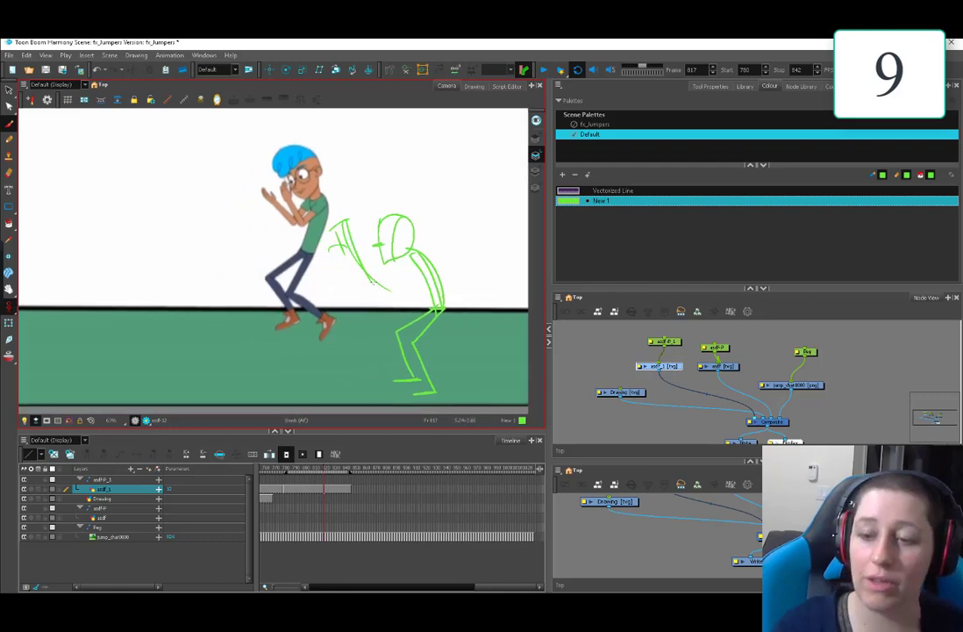
drag(377, 281, 200, 274)
drag(208, 264, 214, 278)
drag(346, 224, 373, 279)
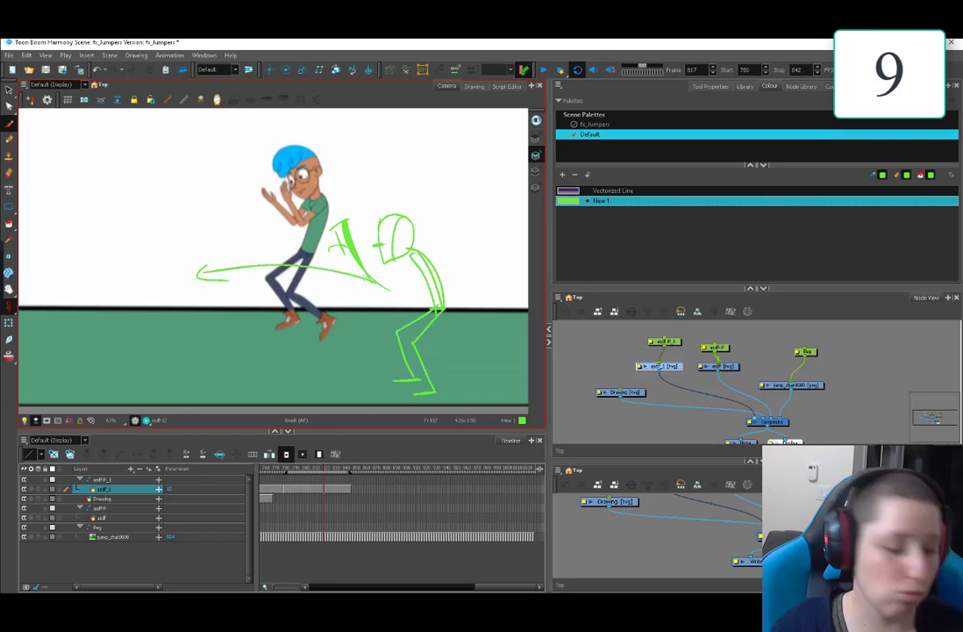
key(ctrl+z)
key(ctrl+z)
key(ctrl+z)
key(ctrl+z)
- Sketch an alternative deeper crouch to the right of the traced pose, with a head, low back, arms and folded legs
middle_drag(381, 333, 266, 322)
key(alt+b)
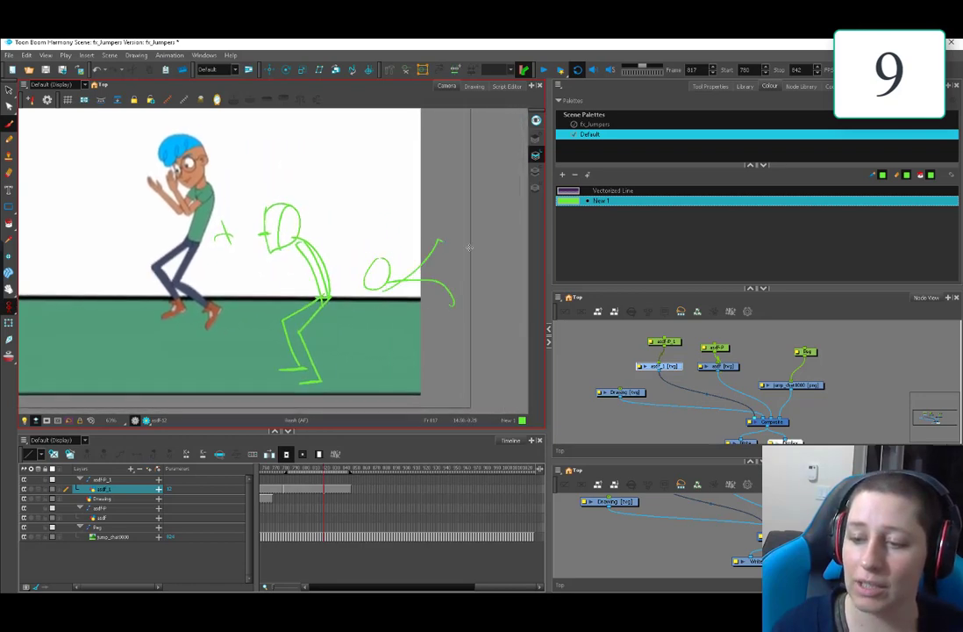
drag(392, 285, 442, 311)
drag(446, 306, 371, 326)
drag(371, 326, 454, 335)
drag(442, 314, 525, 336)
drag(506, 337, 524, 339)
middle_drag(398, 310, 427, 311)
middle_drag(351, 319, 412, 330)
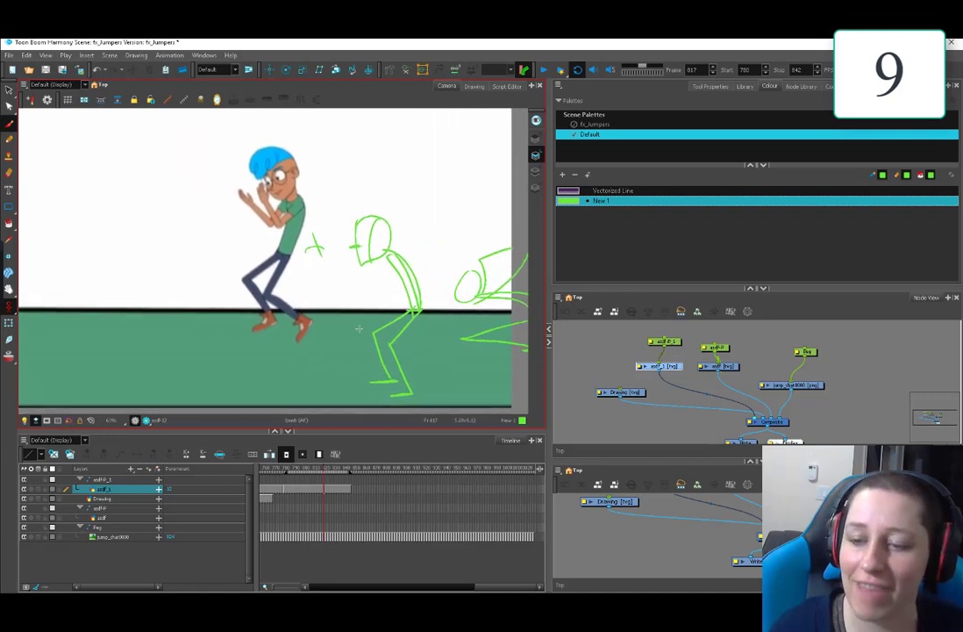
- Sketch a stretched takeoff pose with raised arms and a direction arrow over the character at frame 817, and clear it
drag(366, 359, 263, 251)
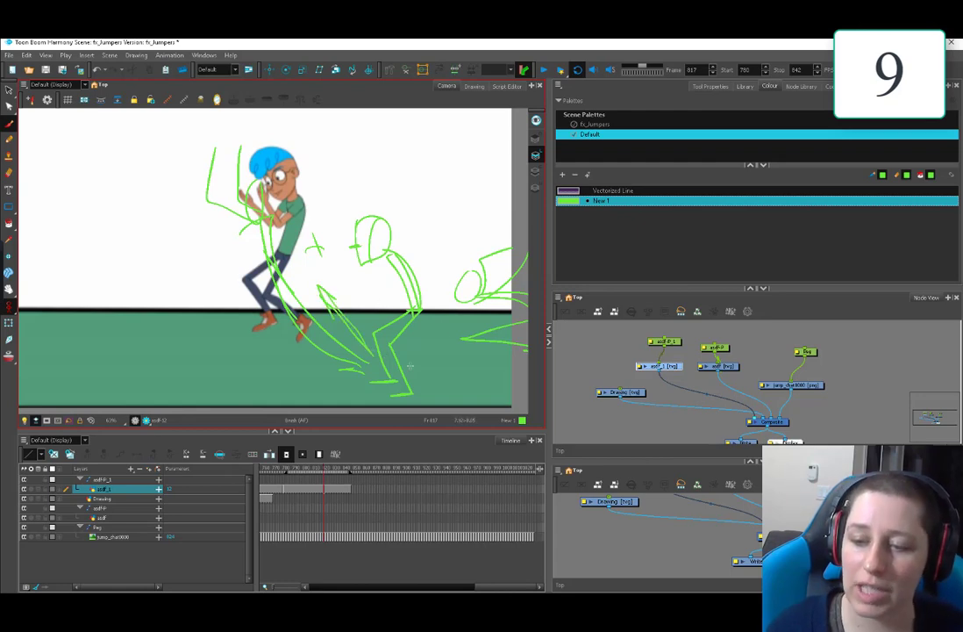
key(space)
drag(382, 342, 368, 325)
scroll(360, 329, down, 2)
drag(327, 178, 223, 285)
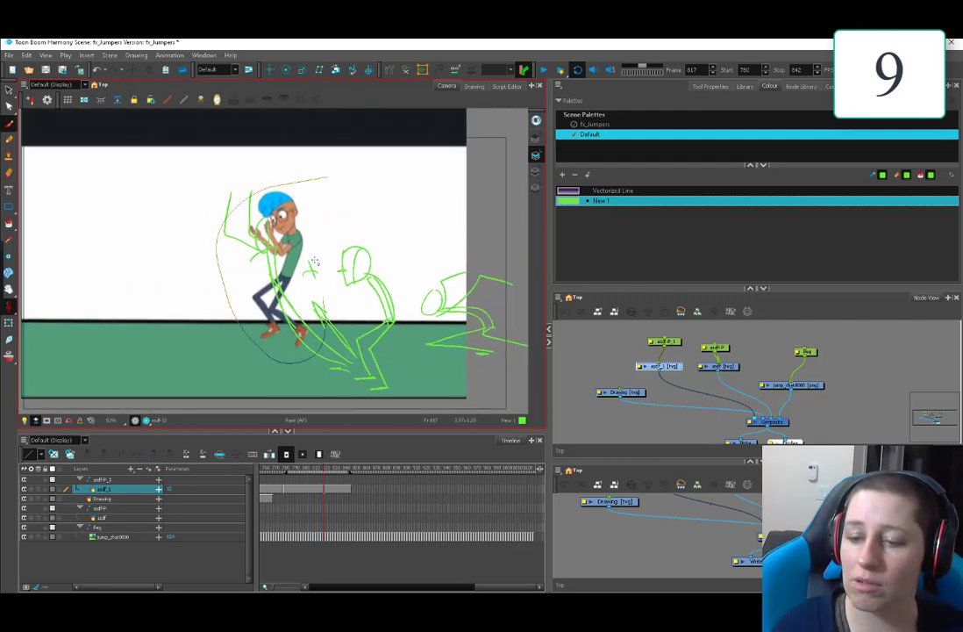
drag(315, 261, 319, 226)
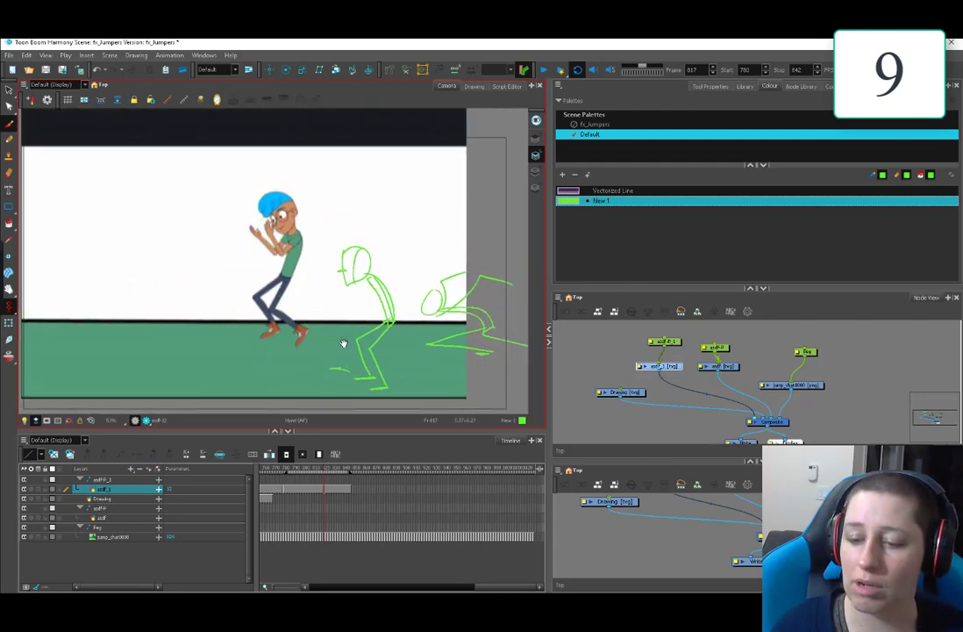
- Return to frame 815 and step back and forth through the takeoff up to frame 820 to check the poses
key(space)
drag(346, 340, 405, 338)
drag(335, 471, 322, 470)
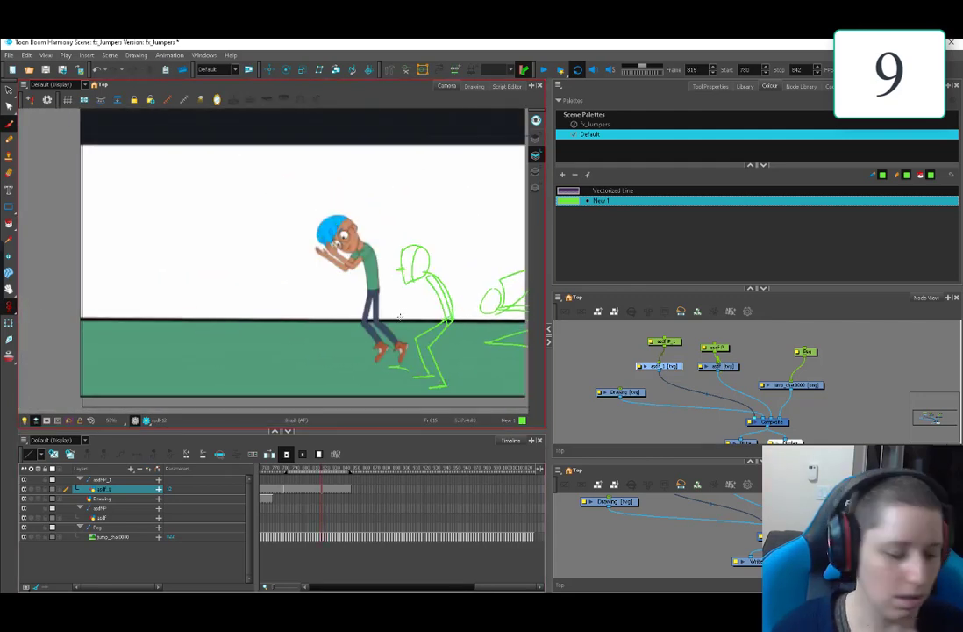
key(period)
key(period)
key(period)
key(comma)
key(comma)
key(comma)
key(comma)
key(period)
key(period)
key(period)
key(period)
key(period)
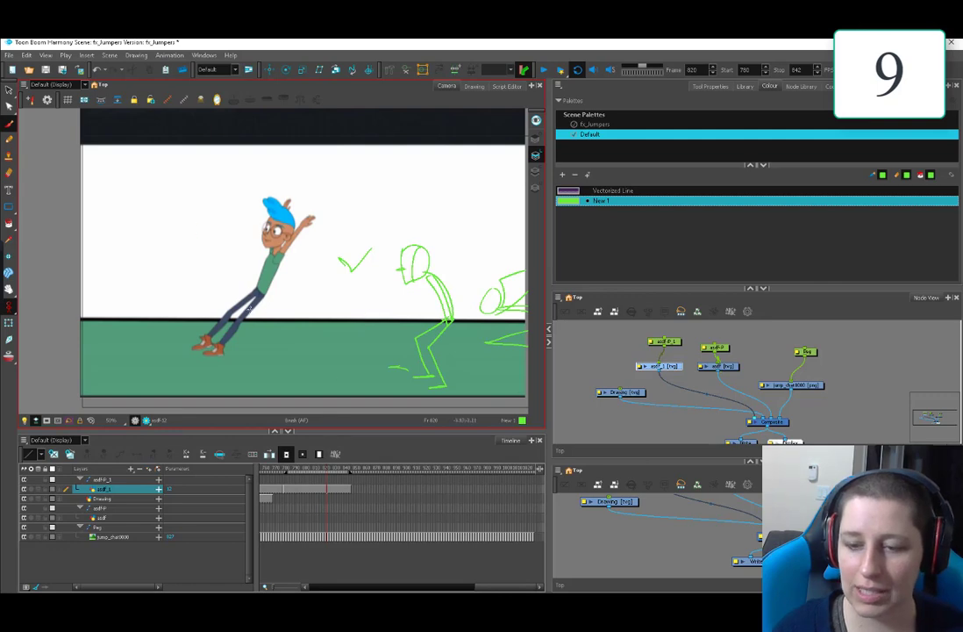
- Draw a tall ellipse around the airborne pose at frame 820, and sketch a stretched takeoff body, head and arm at frame 815
drag(199, 266, 206, 264)
click(358, 432)
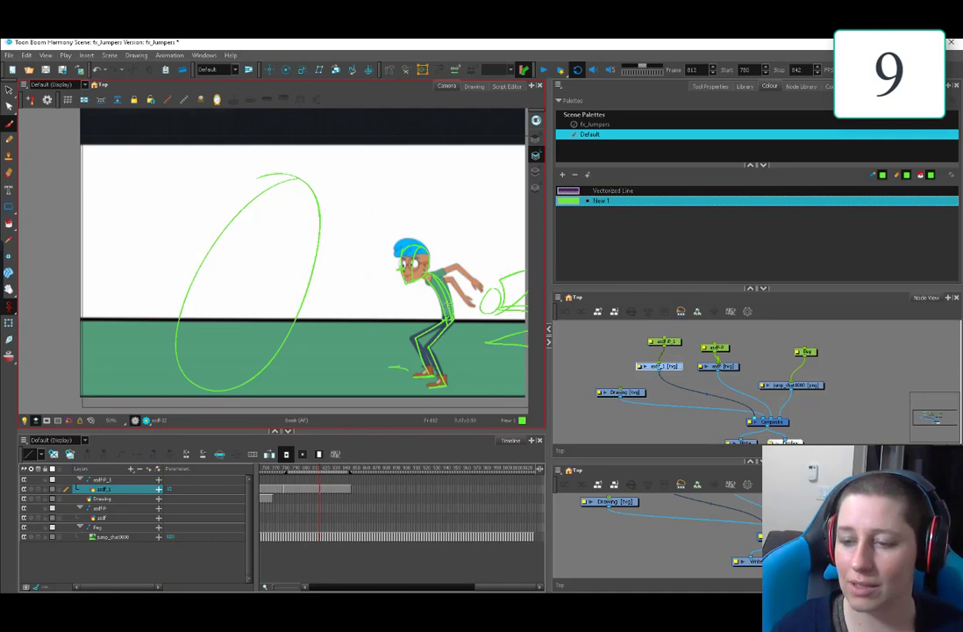
drag(335, 472, 322, 474)
drag(369, 236, 406, 318)
drag(367, 262, 412, 340)
drag(359, 249, 363, 241)
drag(331, 189, 349, 246)
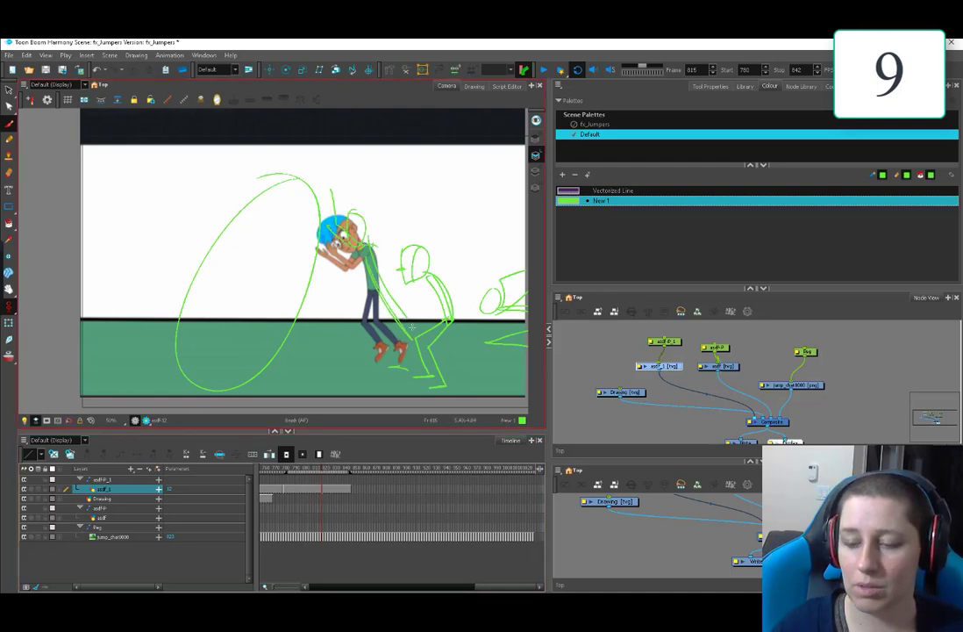
- Advance to frame 821 and sketch short pose notes around the landing character
key(period)
key(period)
key(period)
key(period)
key(period)
key(period)
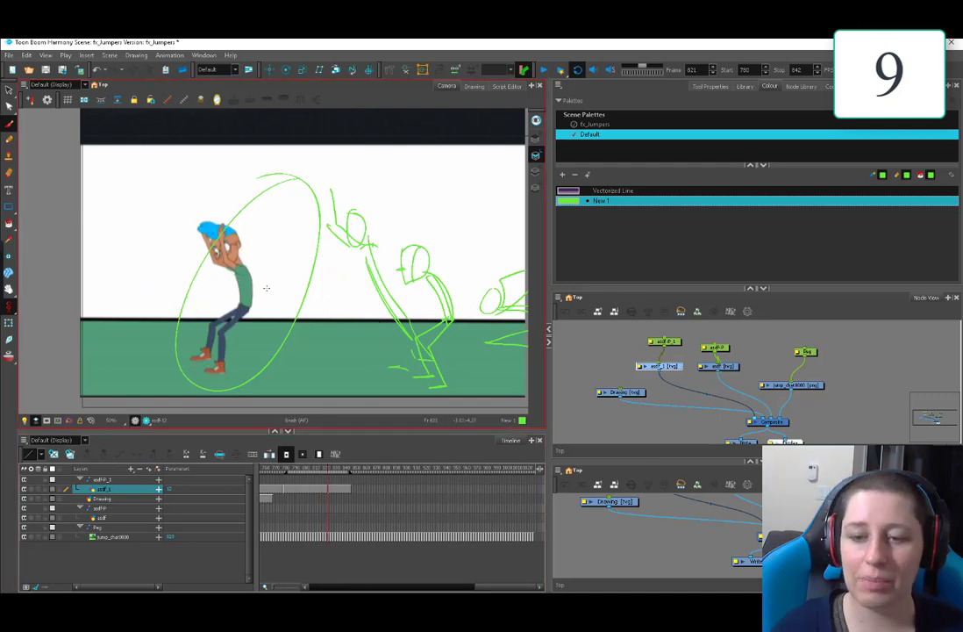
drag(216, 206, 196, 216)
mouse_move(334, 310)
mouse_down()
mouse_move(287, 279)
mouse_move(235, 273)
mouse_up()
- Undo the landing notes, the large ellipse and the head and arm strokes, keeping the curved takeoff back line
key(ctrl+z)
key(ctrl+z)
key(ctrl+z)
key(ctrl+z)
key(ctrl+z)
key(ctrl+z)
key(ctrl+z)
- Compare the landing crouch between frames 823 and 828, marking the hands near the character's face
mouse_move(328, 471)
mouse_down()
mouse_move(321, 475)
mouse_move(335, 475)
mouse_move(323, 481)
mouse_move(347, 484)
mouse_move(332, 485)
mouse_move(342, 488)
mouse_move(329, 491)
mouse_move(335, 497)
mouse_up()
drag(143, 264, 143, 296)
key(ctrl+z)
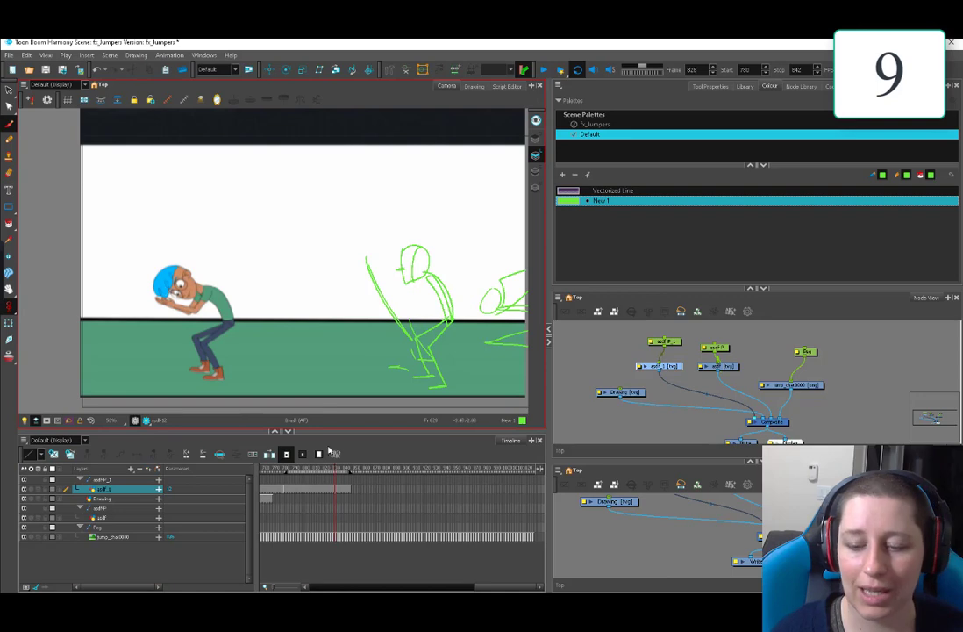
mouse_move(335, 469)
mouse_down()
mouse_move(322, 472)
mouse_move(334, 482)
mouse_up()
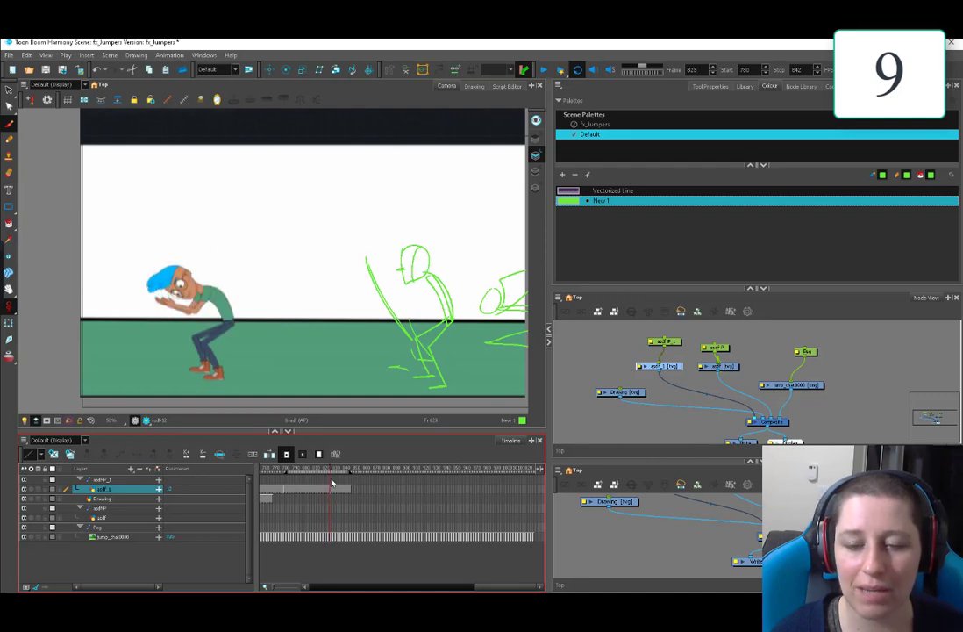
click(157, 300)
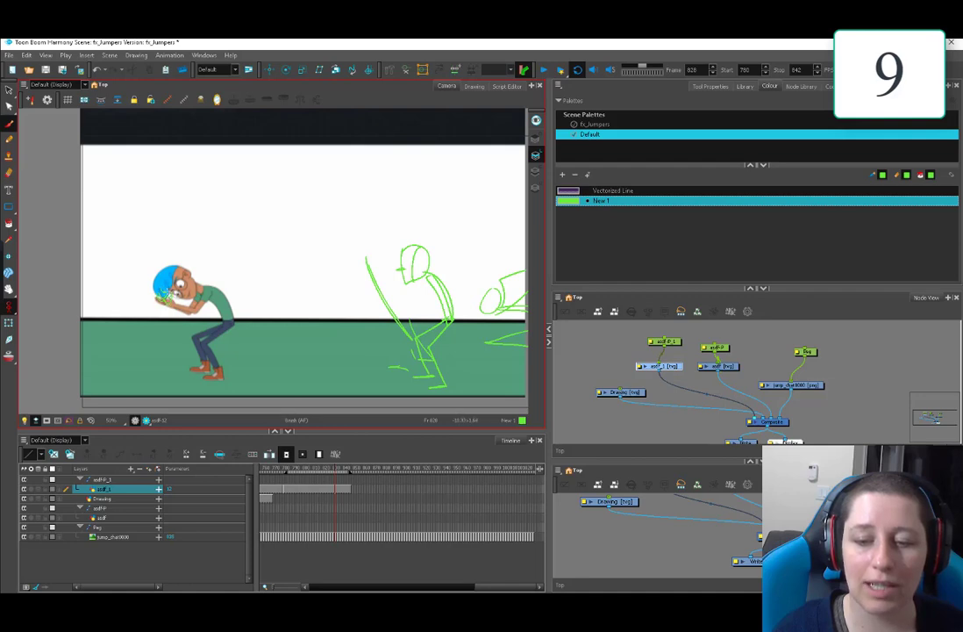
- Circle the character's hip position while stepping from frame 821 to frame 829, and undo these marks
mouse_move(334, 481)
mouse_down()
mouse_move(316, 481)
mouse_move(353, 481)
mouse_move(311, 484)
mouse_move(347, 490)
mouse_move(331, 478)
mouse_up()
key(comma)
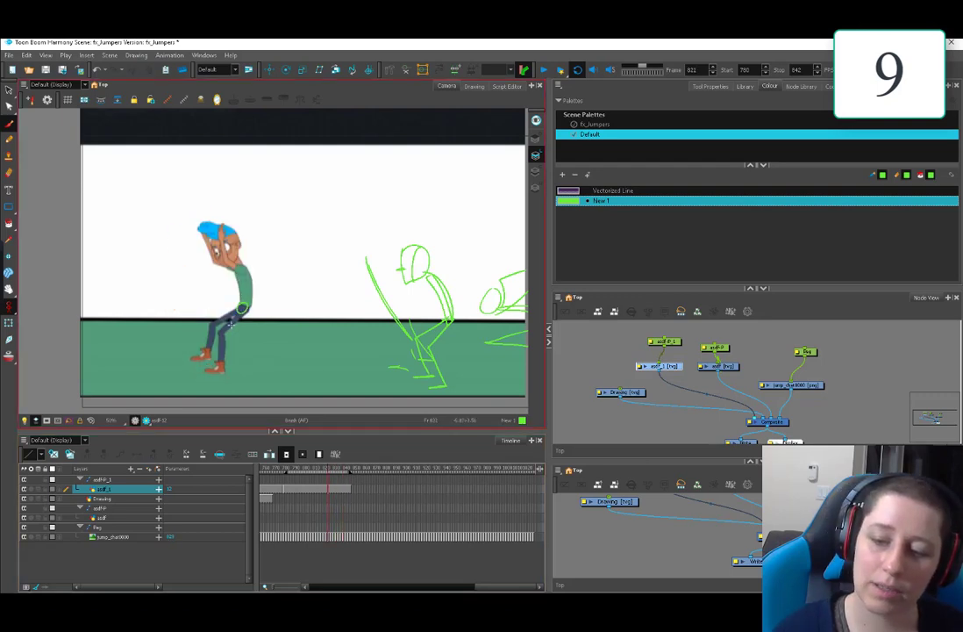
key(period)
key(period)
key(period)
key(period)
key(period)
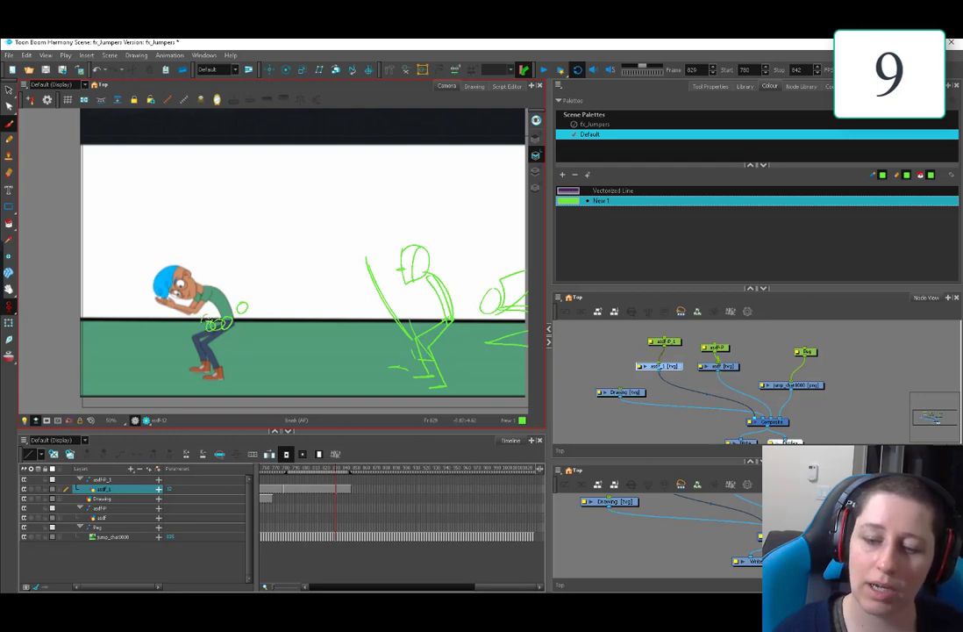
drag(237, 277, 243, 245)
key(ctrl+z)
key(ctrl+z)
key(ctrl+z)
key(ctrl+z)
key(ctrl+z)
key(ctrl+z)
- Draw a motion line across the crouched character's hips at frame 823, undo it, and scrub through the jump again
drag(311, 474, 329, 485)
key(period)
key(period)
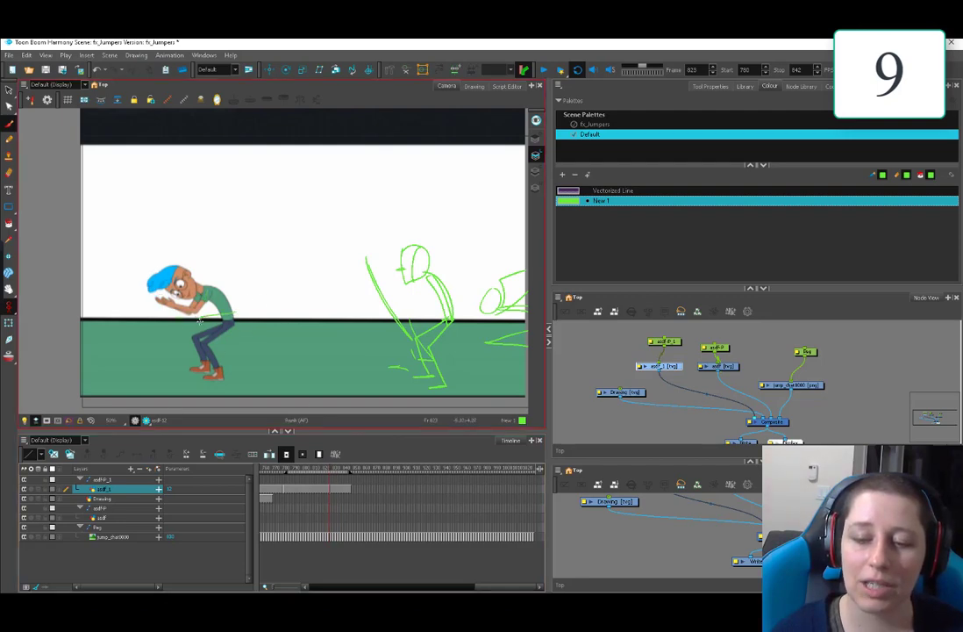
drag(196, 309, 242, 295)
key(ctrl+z)
key(ctrl+z)
key(ctrl+z)
drag(307, 471, 345, 488)
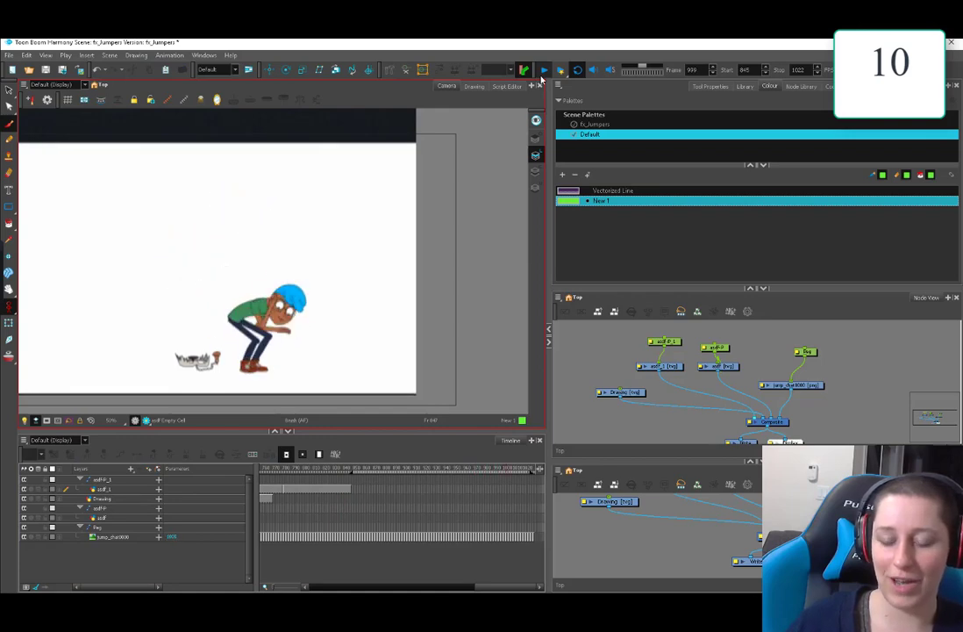
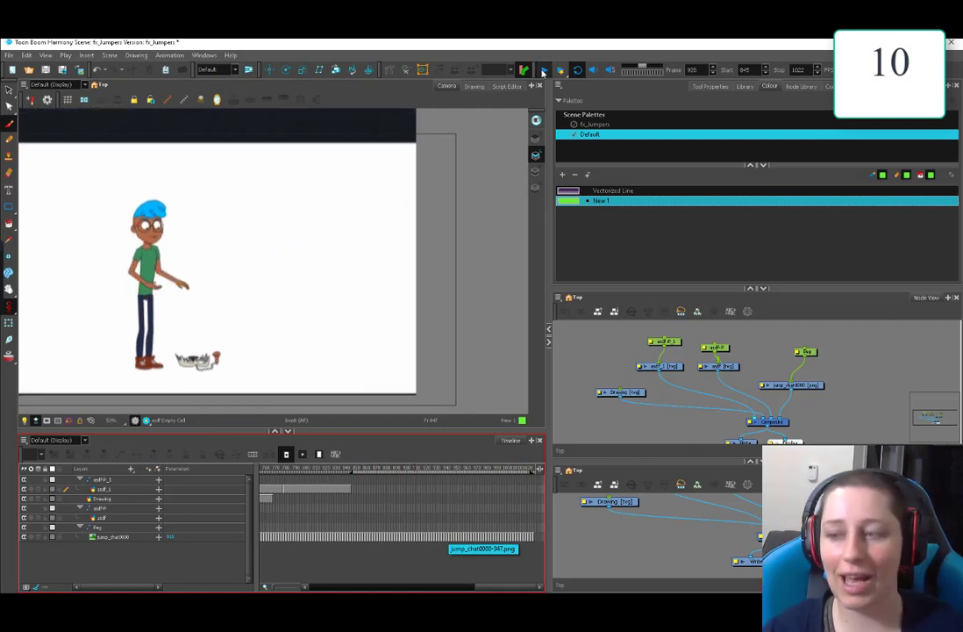
- Scrub through the following trap animation up to frame 914 to examine the character's standing and arm gesture poses
click(377, 472)
drag(379, 477, 401, 493)
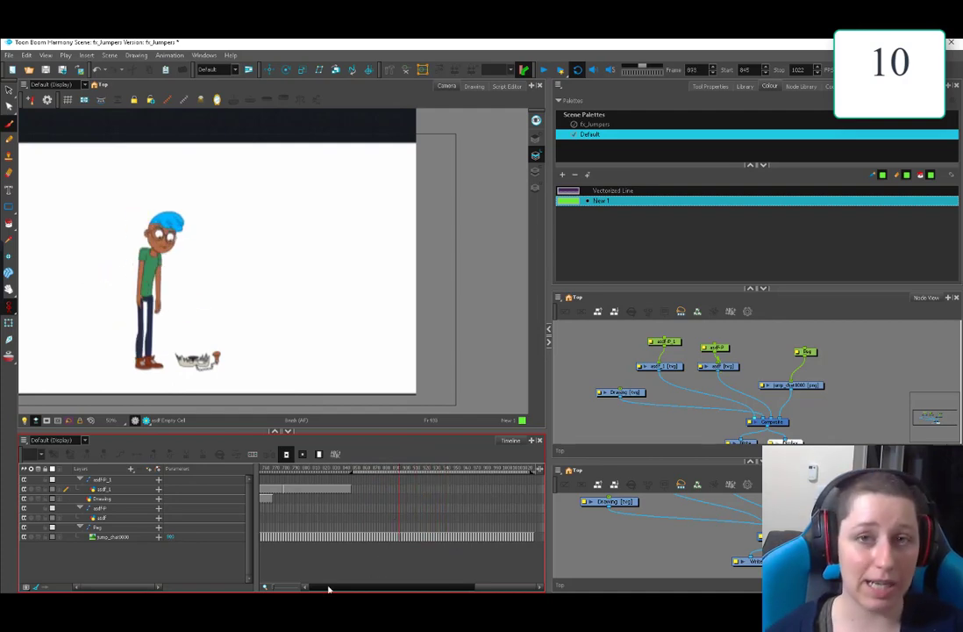
click(380, 468)
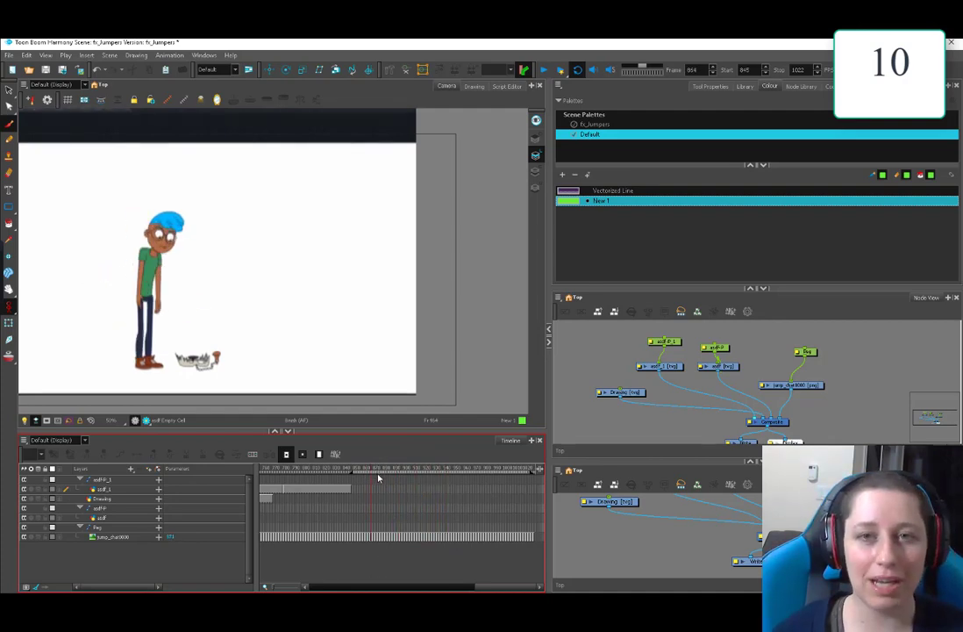
click(411, 489)
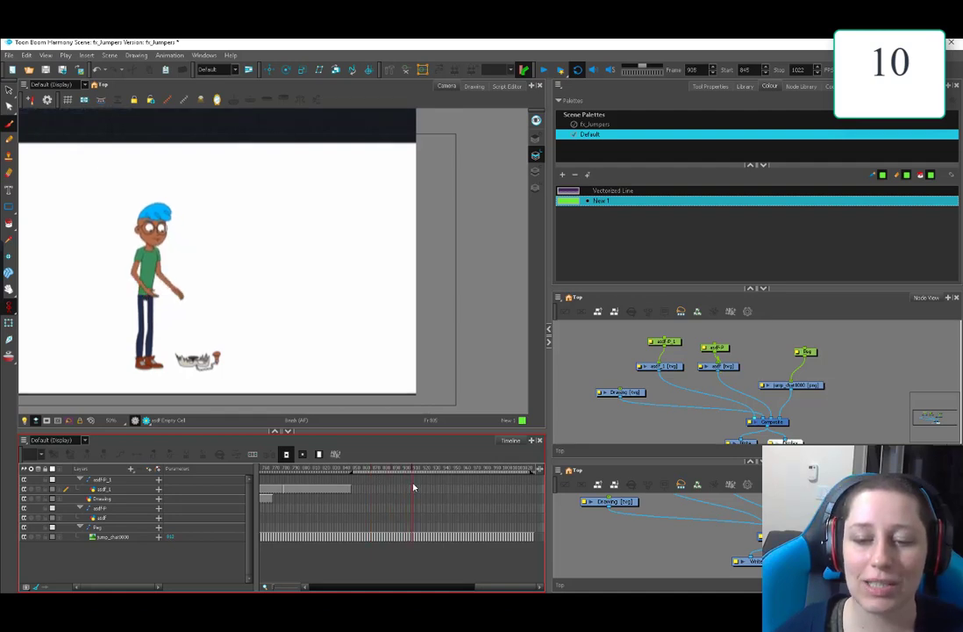
mouse_move(413, 485)
mouse_down()
mouse_move(426, 487)
mouse_move(392, 489)
mouse_move(423, 491)
mouse_up()
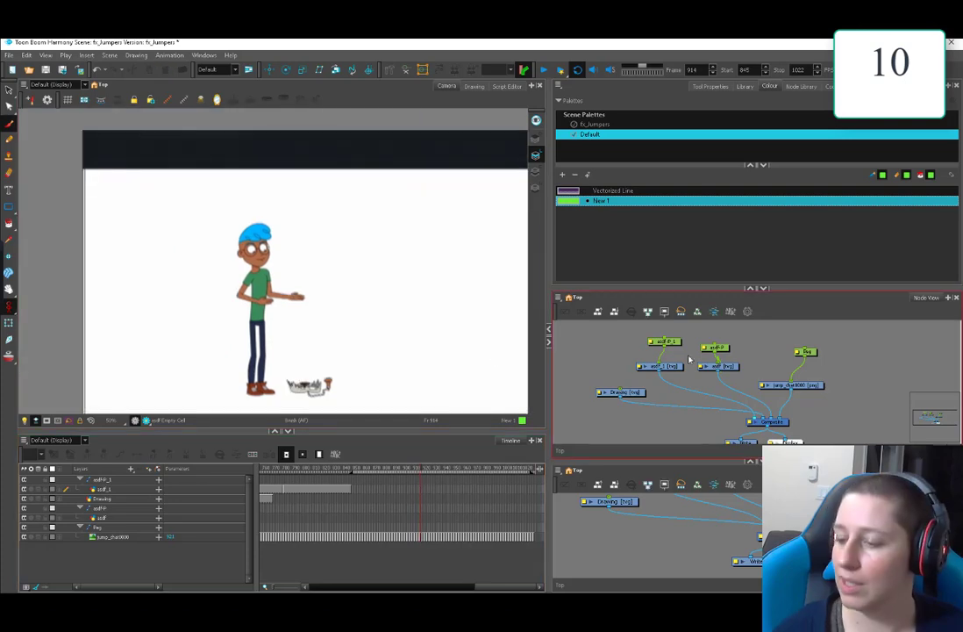
- Start a new drawing on the asdf_1 layer at frame 846 and extend its exposure to the end of the footage
click(665, 366)
click(353, 490)
drag(413, 391, 436, 378)
click(533, 490)
key(F5)
click(354, 491)
drag(358, 472, 384, 476)
- Clear all strokes from the new drawing at frame 846
scroll(340, 275, up, 2)
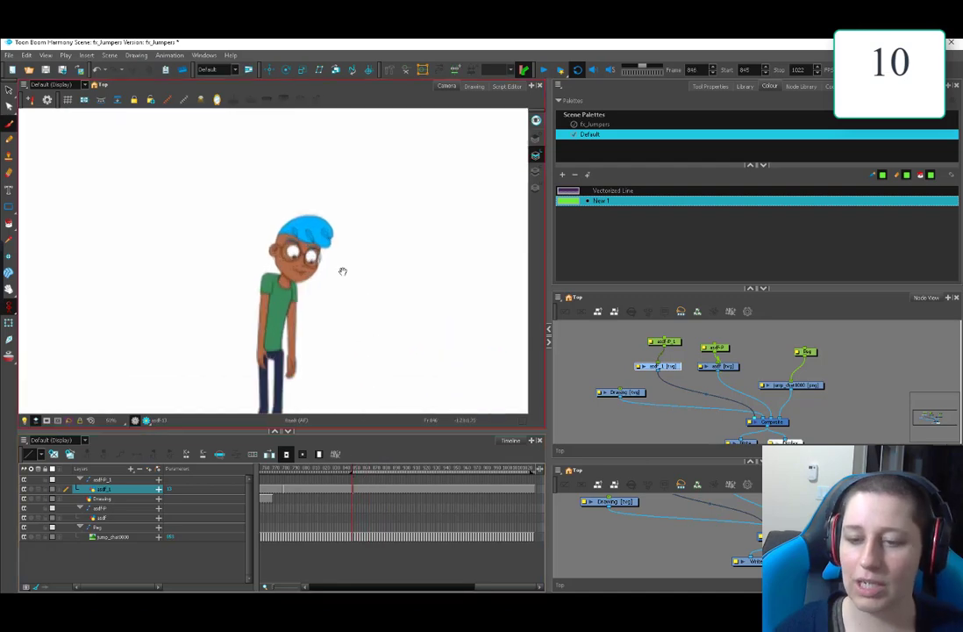
drag(414, 366, 383, 351)
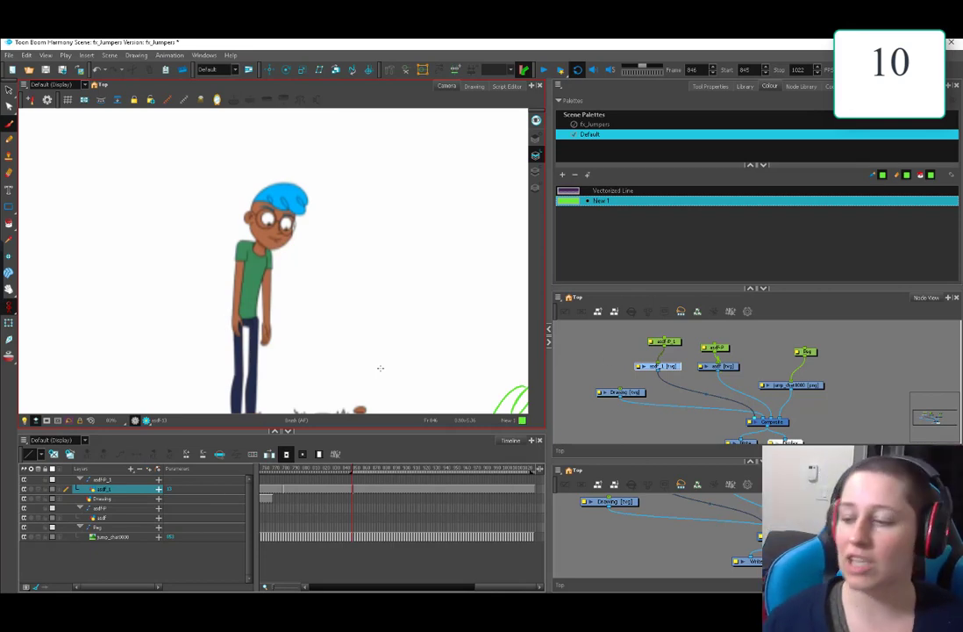
click(660, 357)
mouse_move(335, 307)
middle_down()
mouse_move(327, 280)
mouse_move(338, 313)
middle_up()
scroll(275, 253, down, 2)
key(ctrl+a)
key(Delete)
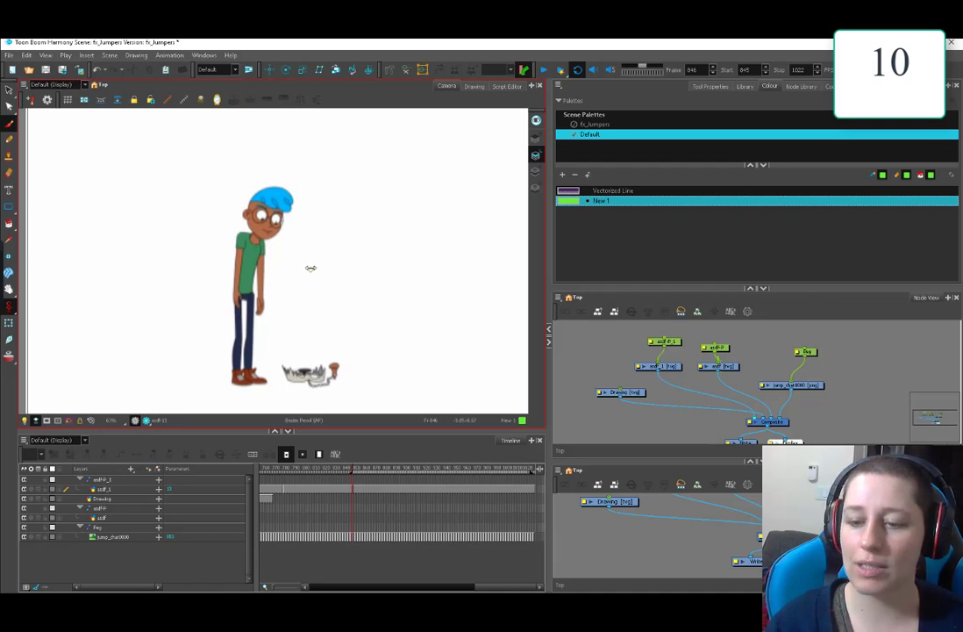
- Sketch a curved torso with hanging arms and a head beside the standing character, and add arrows pointing at the shoulder and chest
mouse_move(366, 225)
mouse_down()
mouse_move(334, 301)
mouse_move(381, 230)
mouse_up()
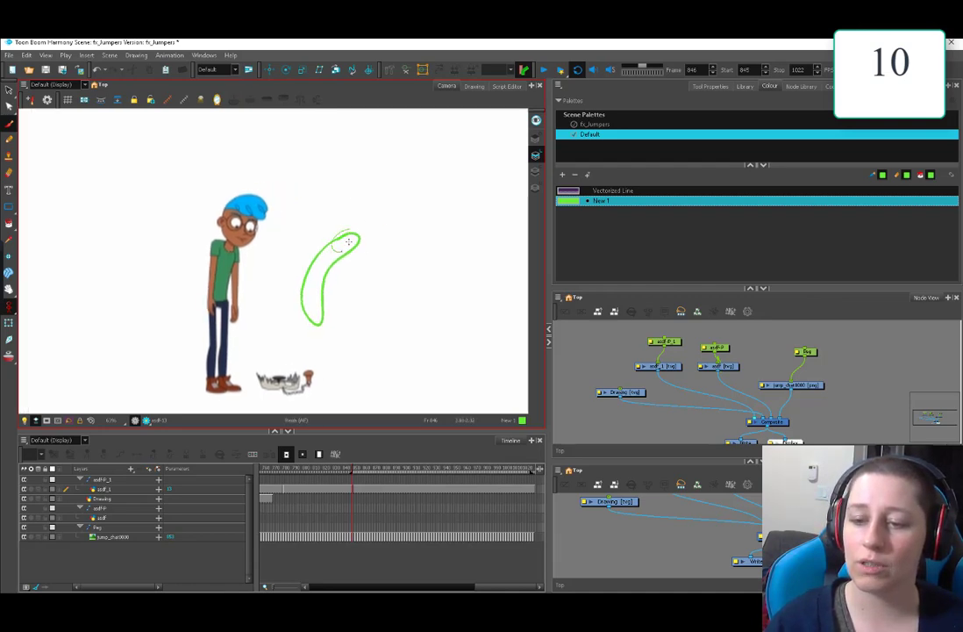
drag(346, 232, 343, 303)
drag(357, 233, 358, 314)
drag(362, 229, 383, 213)
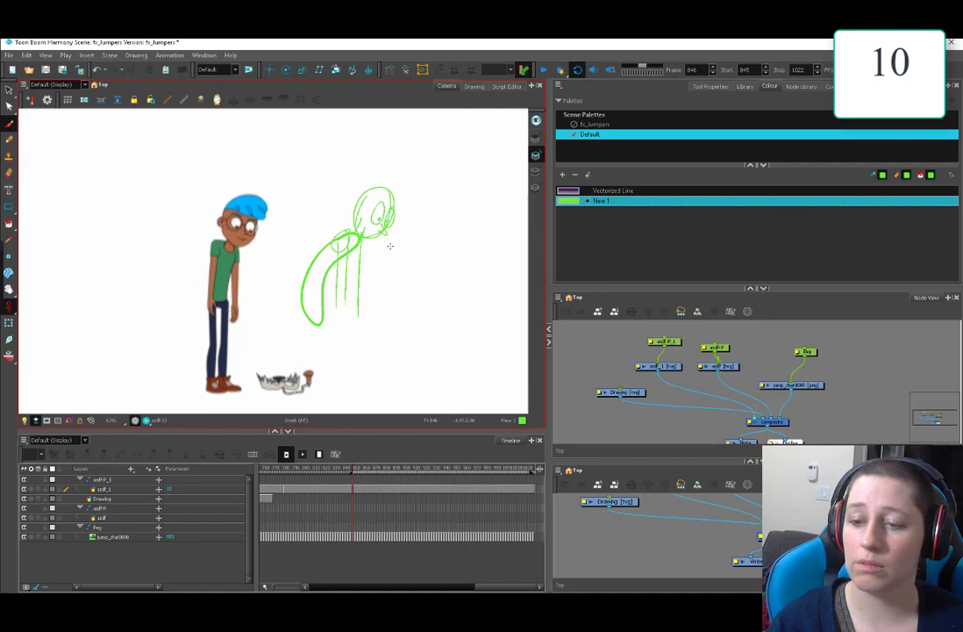
drag(381, 303, 377, 285)
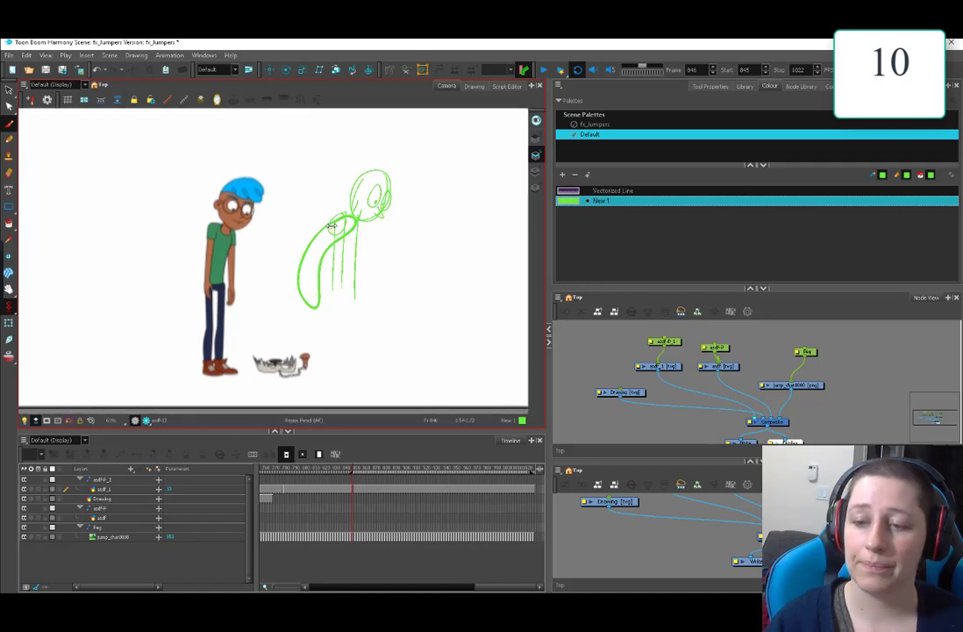
drag(332, 226, 291, 198)
mouse_move(272, 240)
mouse_down()
mouse_move(240, 249)
mouse_move(249, 249)
mouse_up()
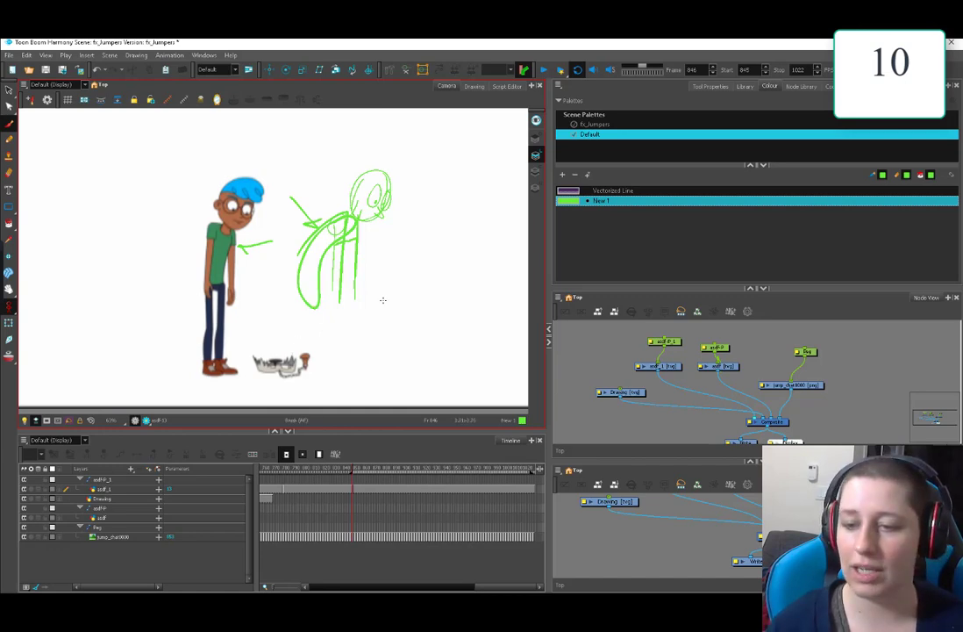
- Sketch a second study of sloping shoulder and arm lines beside the first, and delete all the strokes
mouse_move(382, 300)
mouse_down()
mouse_move(441, 320)
mouse_move(440, 344)
mouse_up()
key(o)
key(ctrl+z)
drag(379, 302, 422, 322)
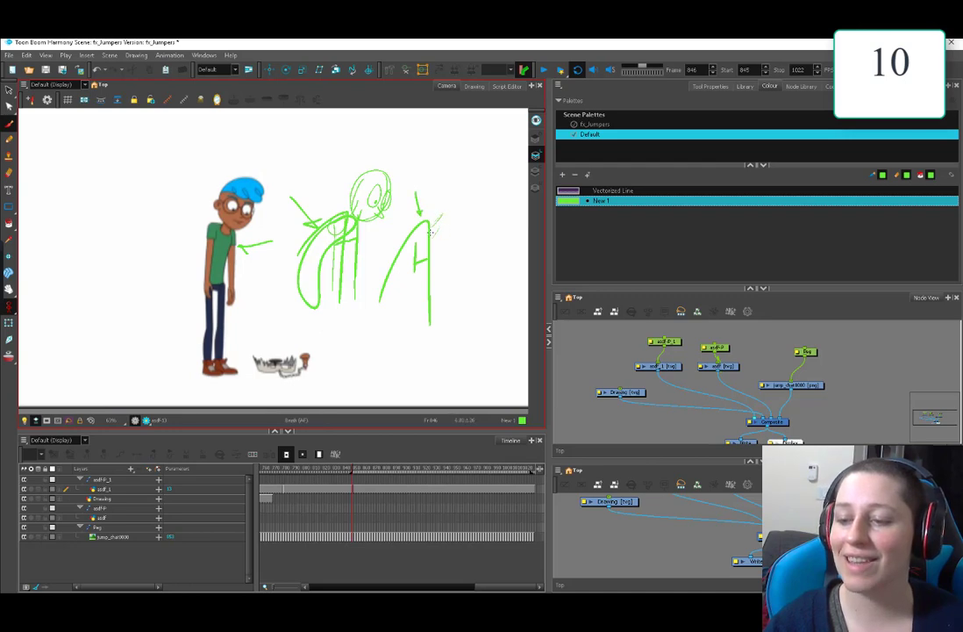
mouse_move(441, 234)
mouse_down()
mouse_move(444, 219)
mouse_move(450, 321)
mouse_up()
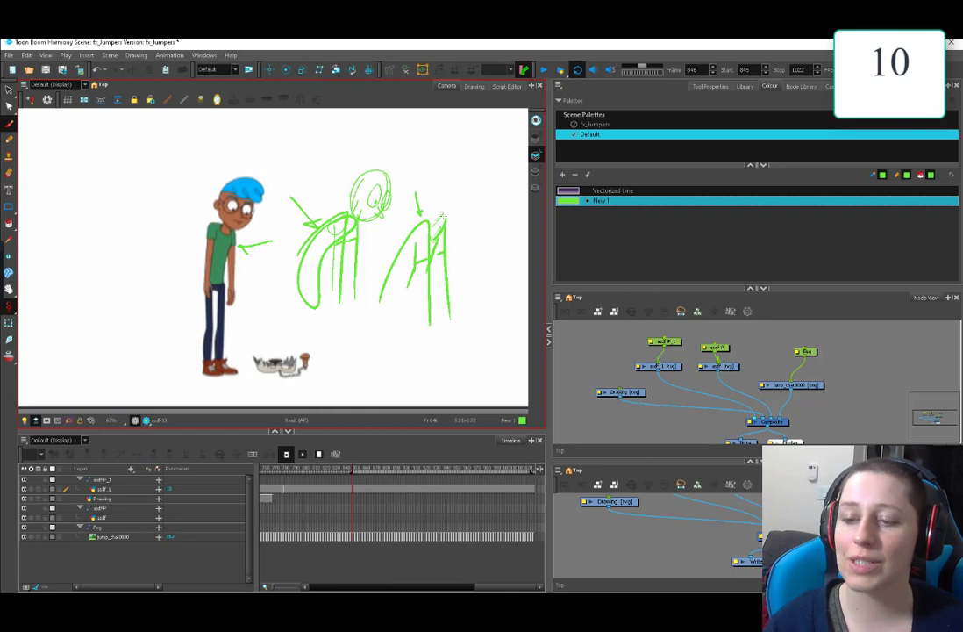
mouse_move(391, 164)
mouse_down()
mouse_move(475, 284)
mouse_move(449, 191)
mouse_up()
key(Delete)
- Draw angular bracket marks around the standing character's shoulders, and delete these strokes
drag(270, 294, 328, 326)
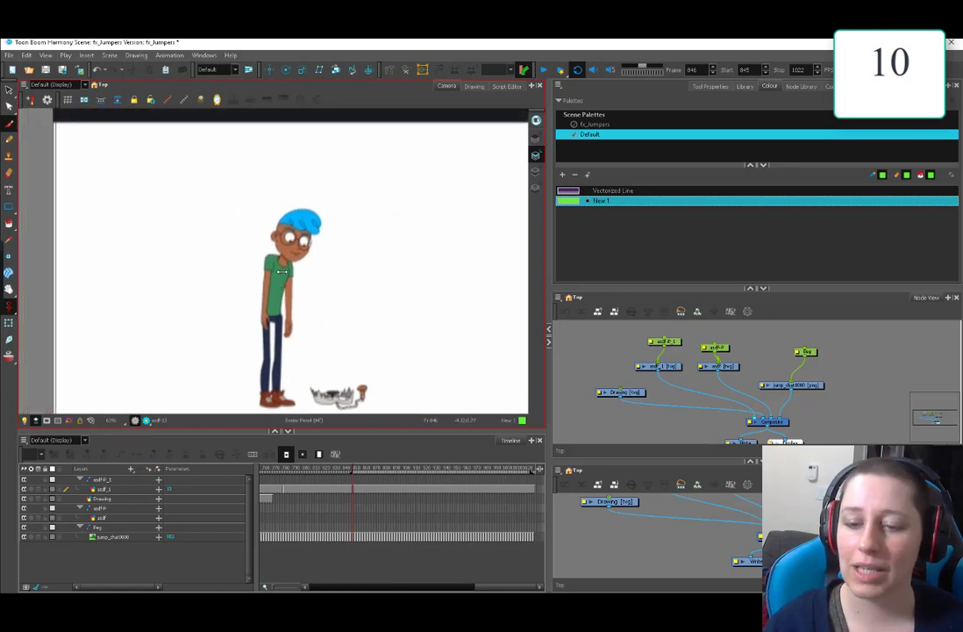
scroll(357, 249, up, 3)
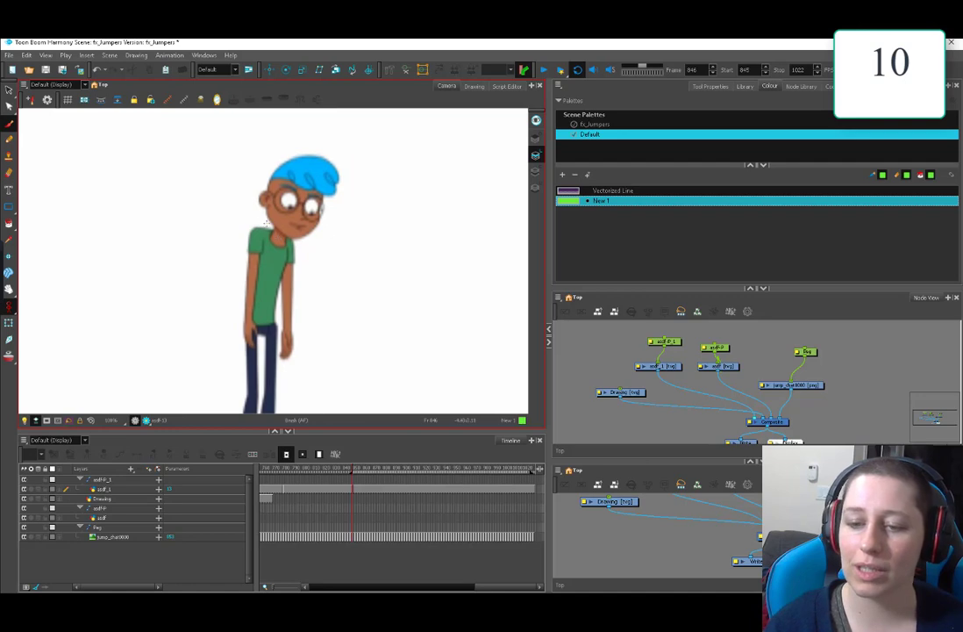
drag(266, 223, 237, 250)
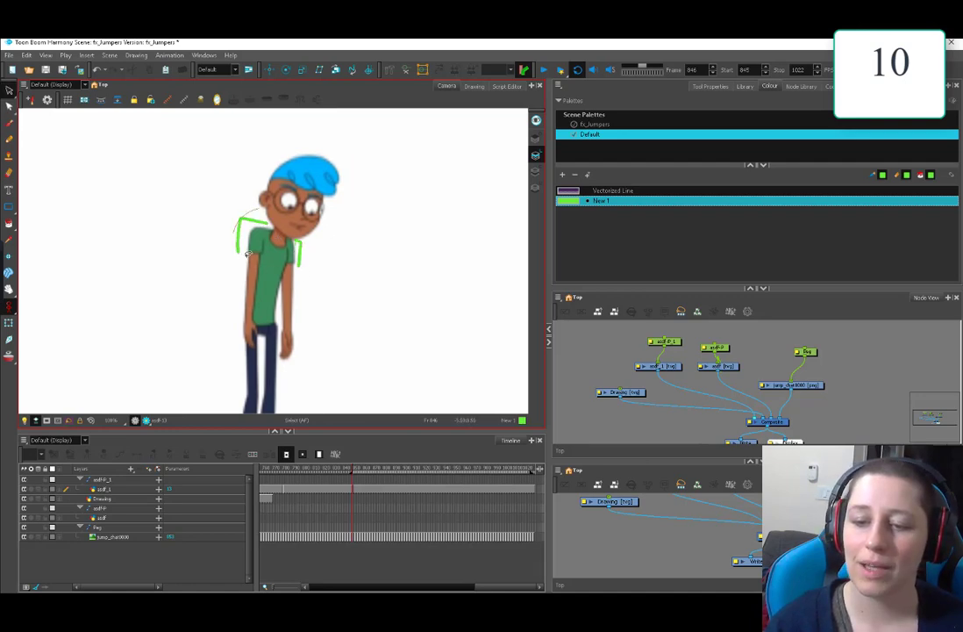
key(ctrl+a)
key(Delete)
- Sketch curves for the jaw and neck connection under the character's head at frame 846, and undo them
key(alt+b)
key(ctrl+z)
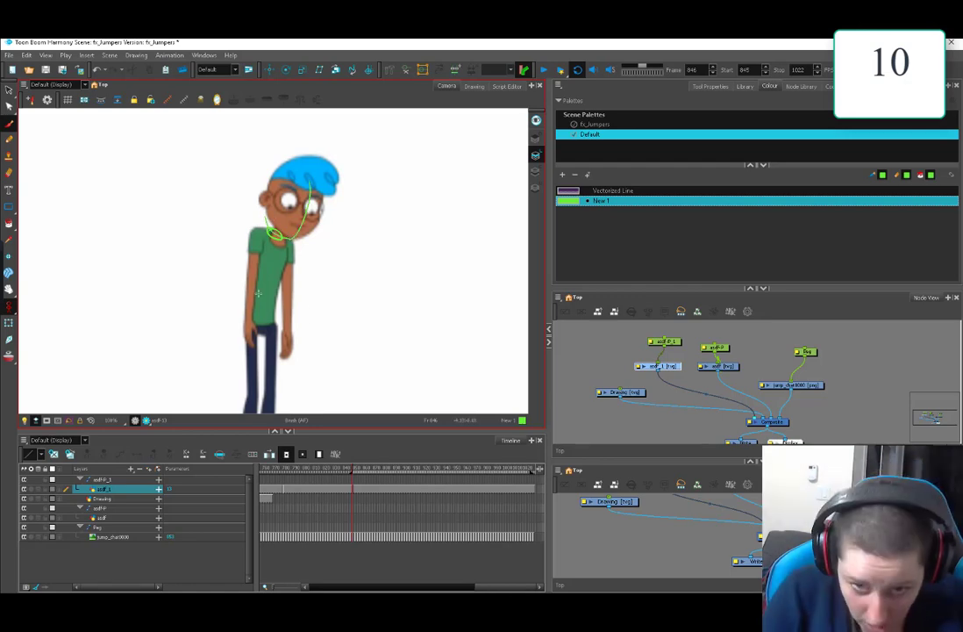
key(ctrl+z)
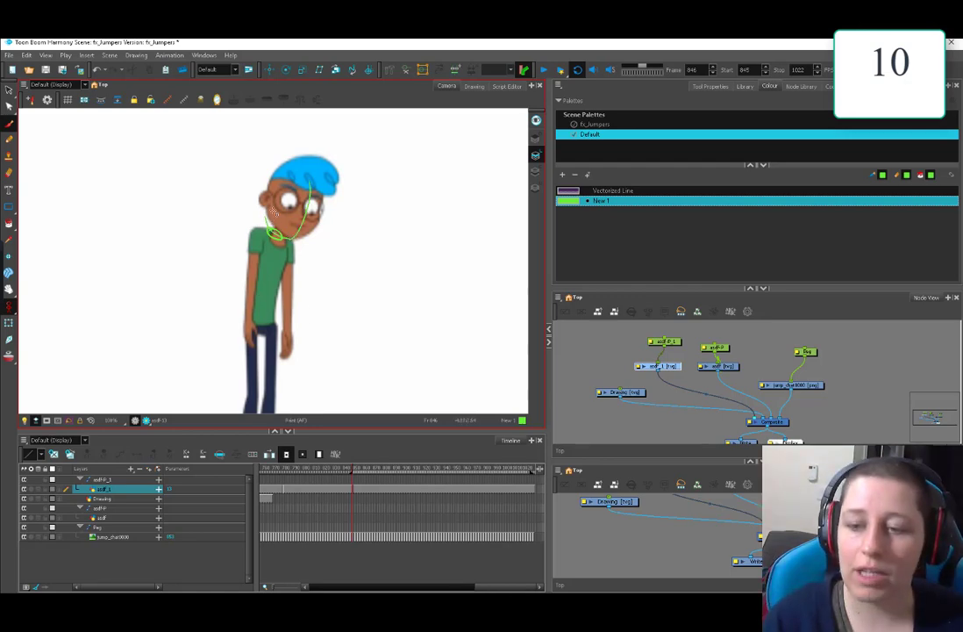
key(ctrl+z)
mouse_move(266, 230)
mouse_down()
mouse_move(283, 240)
mouse_move(311, 205)
mouse_move(307, 216)
mouse_up()
key(ctrl+z)
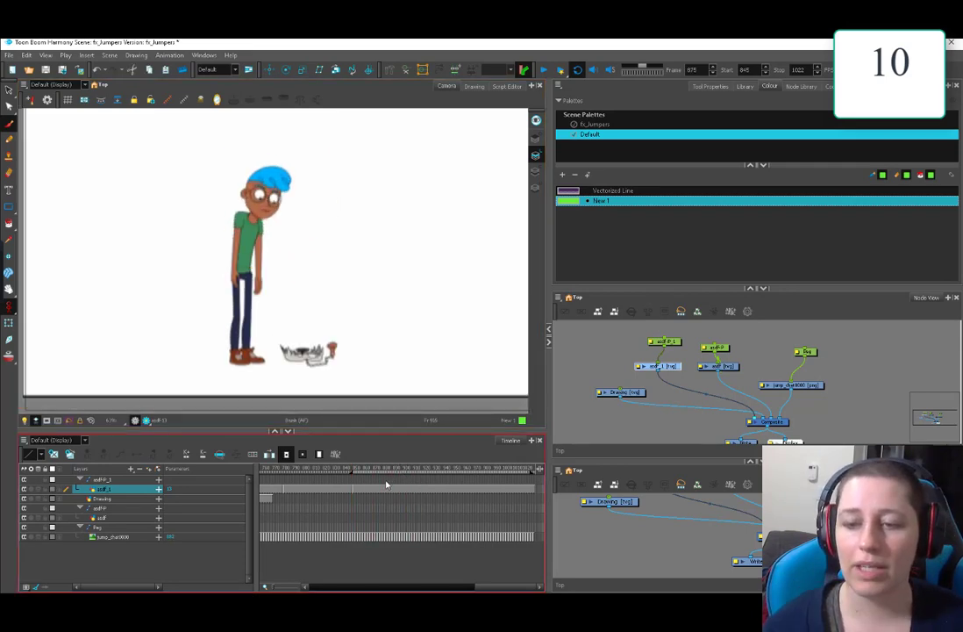
- Sketch the collar and shoulder slope at frame 914 with an arrow toward the neck, and undo the strokes
drag(389, 483, 421, 485)
scroll(312, 270, up, 2)
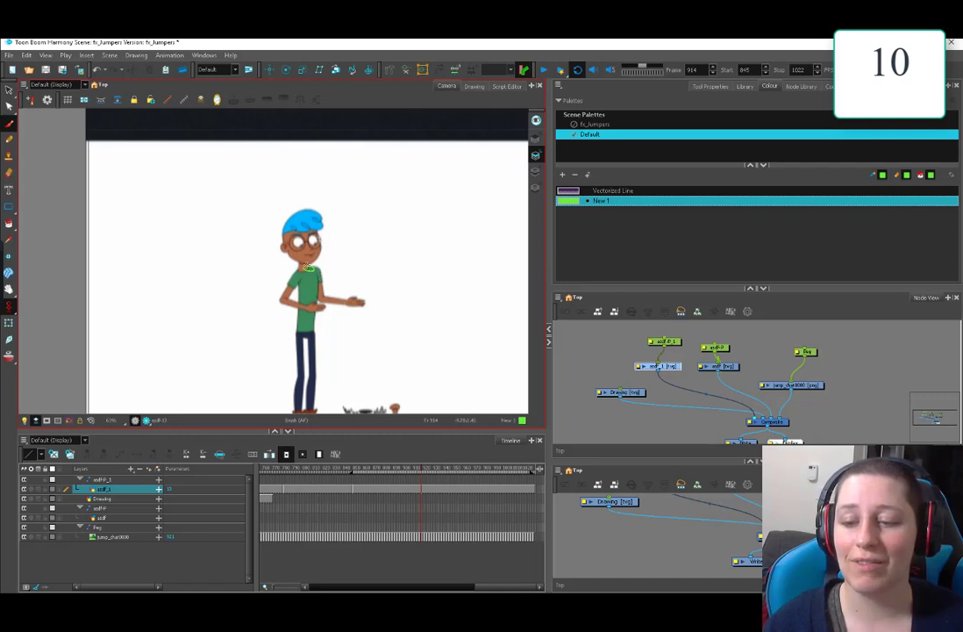
scroll(279, 258, up, 3)
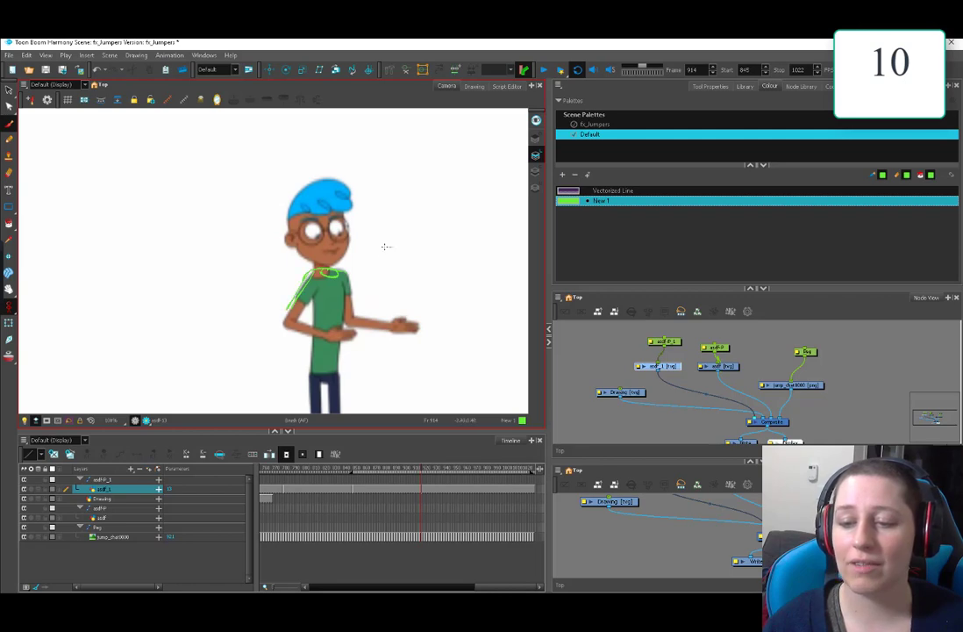
drag(363, 260, 368, 259)
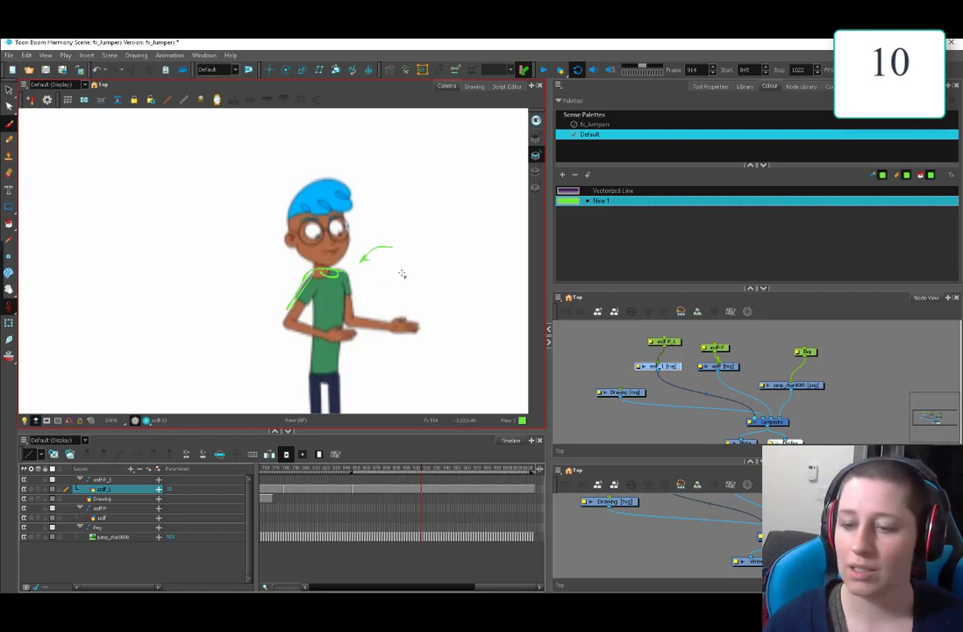
key(ctrl+z)
key(ctrl+z)
key(ctrl+z)
key(ctrl+z)
key(ctrl+z)
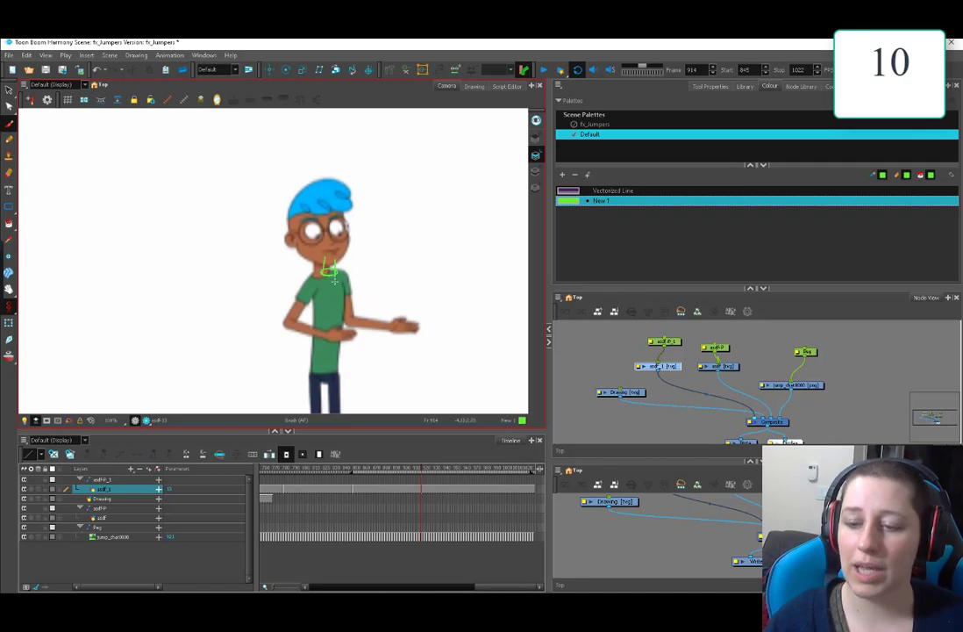
- Draw neck and torso contour lines over the character at frame 914, and remove them
drag(330, 260, 335, 345)
drag(326, 267, 313, 375)
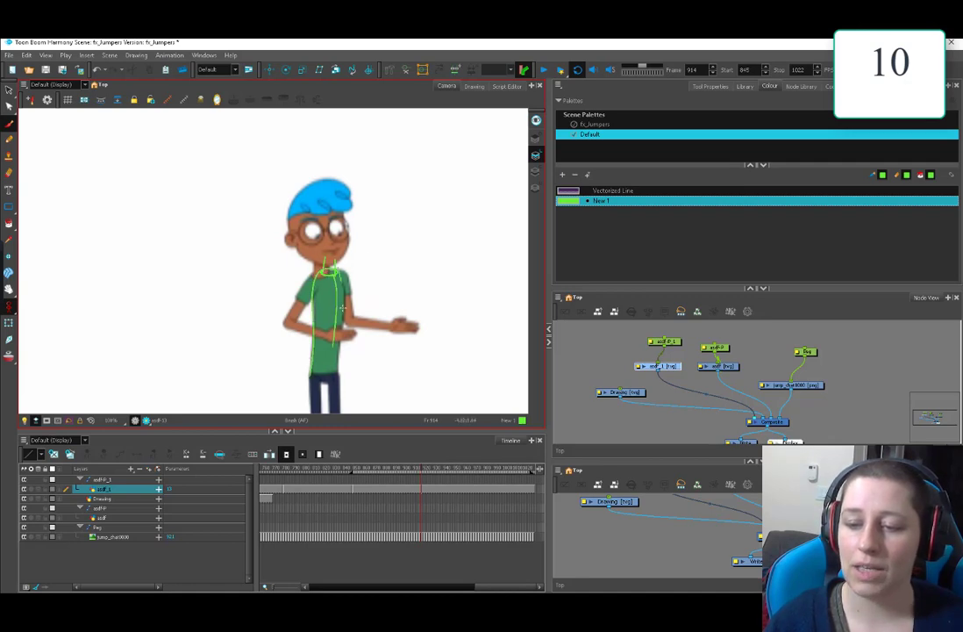
drag(341, 325, 333, 371)
key(2)
drag(424, 357, 398, 316)
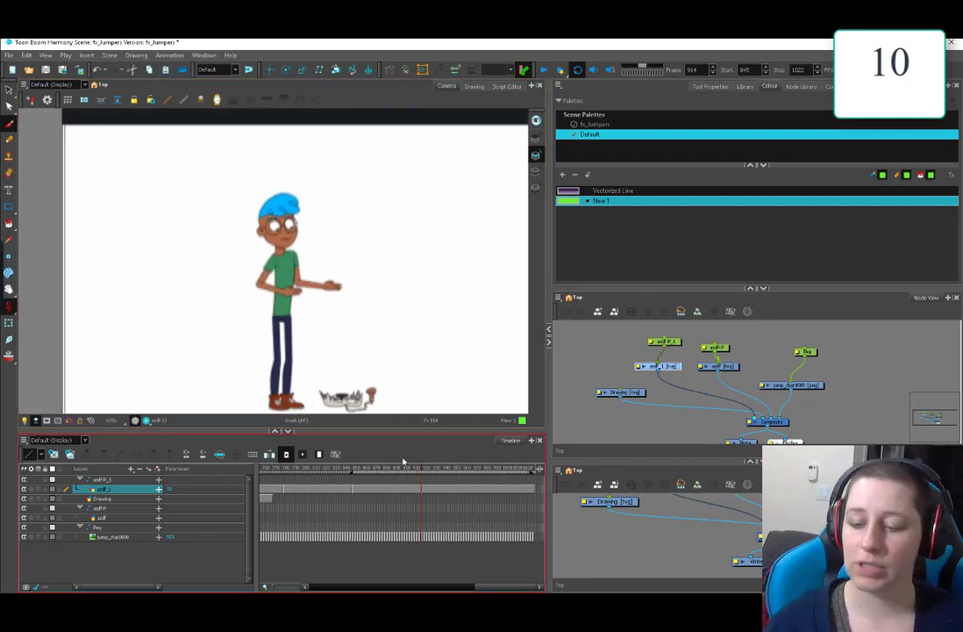
- Scrub to the start of the crouch and clear the footage layer's exposure at frame 917
mouse_move(397, 469)
mouse_down()
mouse_move(473, 457)
mouse_move(368, 470)
mouse_move(433, 475)
mouse_move(428, 461)
mouse_move(401, 469)
mouse_move(428, 472)
mouse_up()
click(426, 539)
key(2)
key(2)
key(2)
key(2)
key(2)
key(2)
mouse_move(423, 470)
mouse_down()
mouse_move(400, 478)
mouse_move(430, 487)
mouse_up()
click(428, 536)
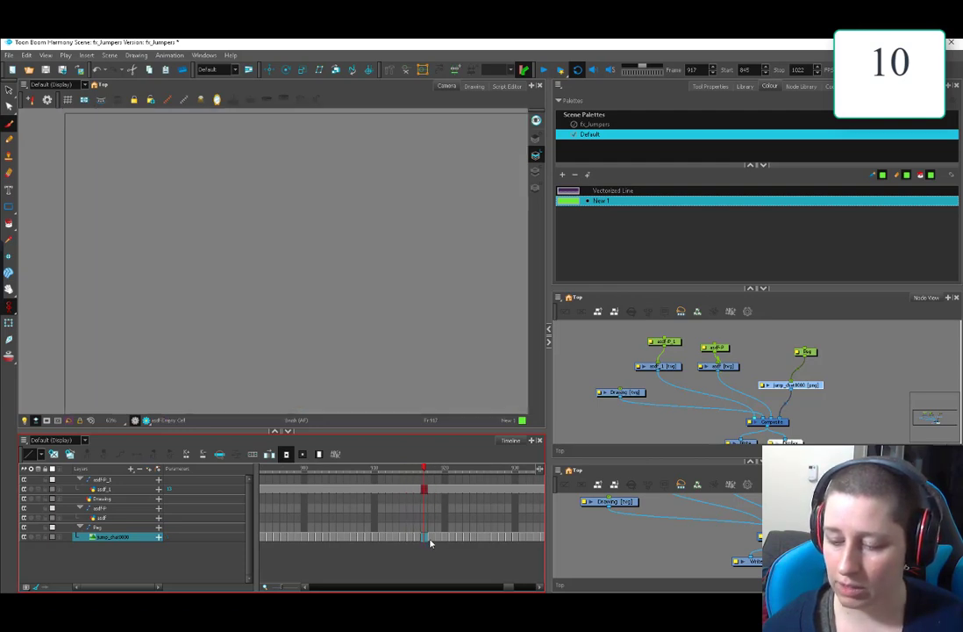
click(431, 509)
- Clear the footage layer's exposure at frame 919
click(445, 536)
click(437, 536)
click(432, 536)
click(432, 529)
click(438, 473)
click(439, 537)
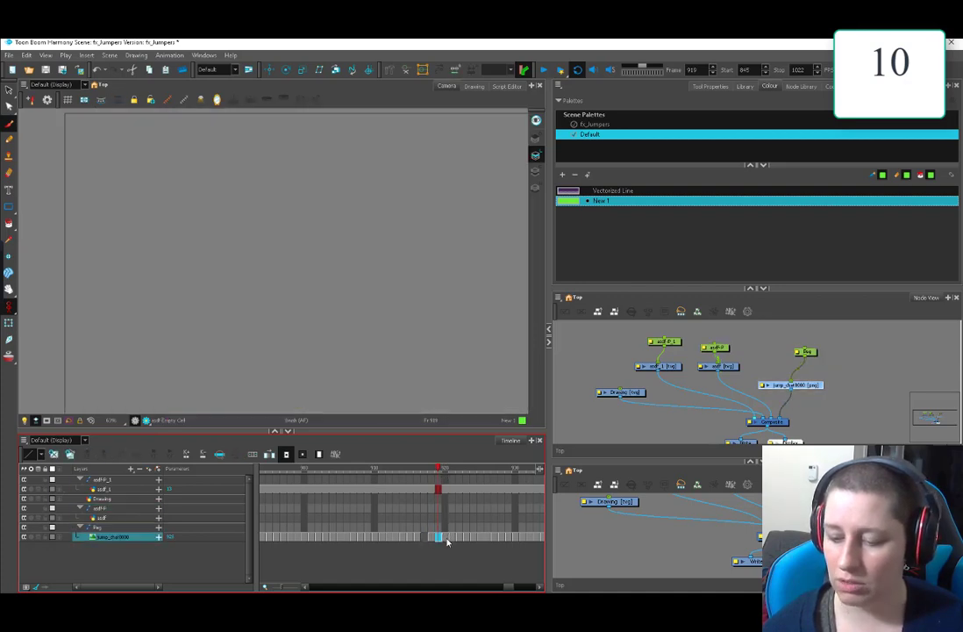
click(438, 508)
- Check frames 920 to 922 and clear the footage layer's exposure at frame 921
click(448, 470)
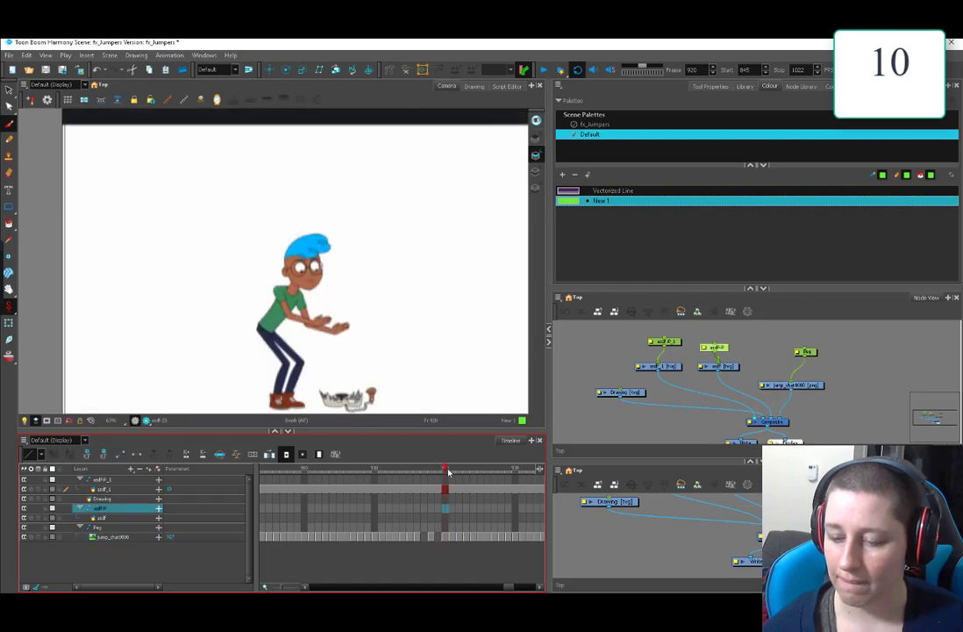
click(453, 472)
click(459, 472)
click(452, 472)
click(453, 537)
key(Delete)
click(459, 472)
key(Up)
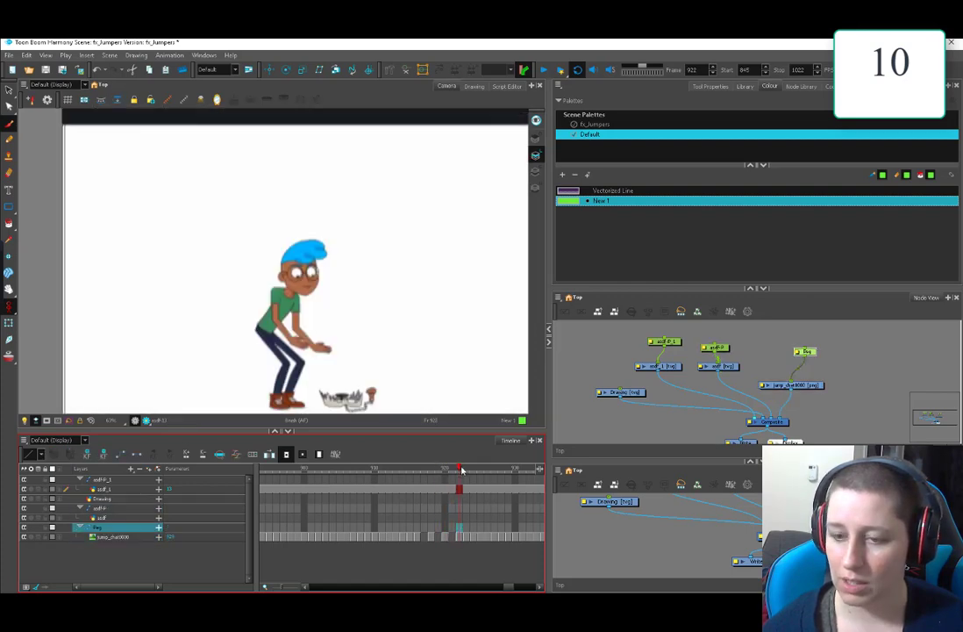
- Scrub ahead through the crouch and clear the footage exposures at frames 923, 925 and 927
click(465, 472)
click(473, 472)
mouse_move(474, 473)
mouse_down()
mouse_move(495, 476)
mouse_move(458, 481)
mouse_move(479, 484)
mouse_up()
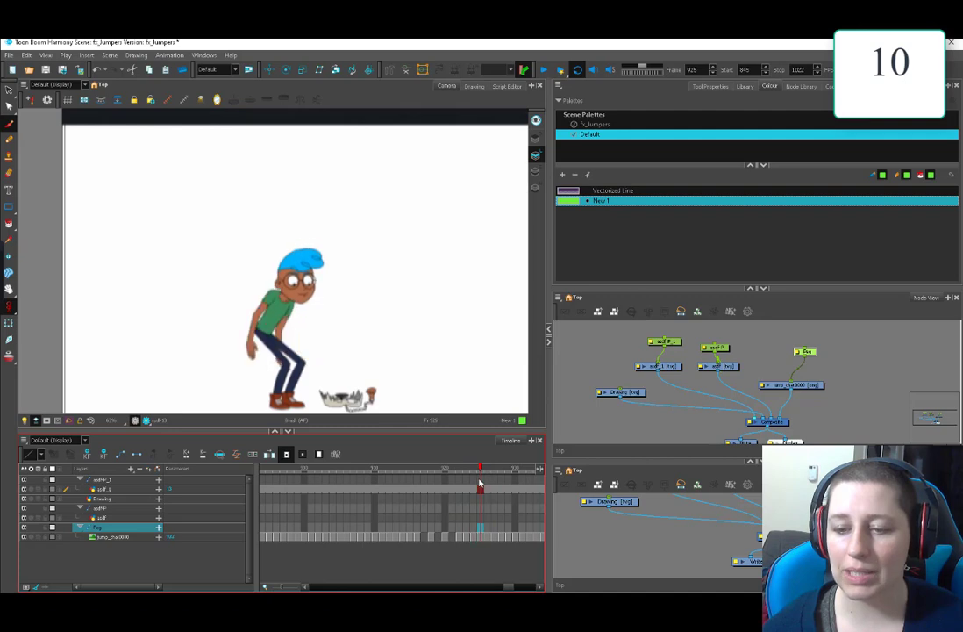
drag(505, 586, 514, 590)
mouse_move(398, 470)
mouse_down()
mouse_move(419, 471)
mouse_move(390, 478)
mouse_up()
click(381, 537)
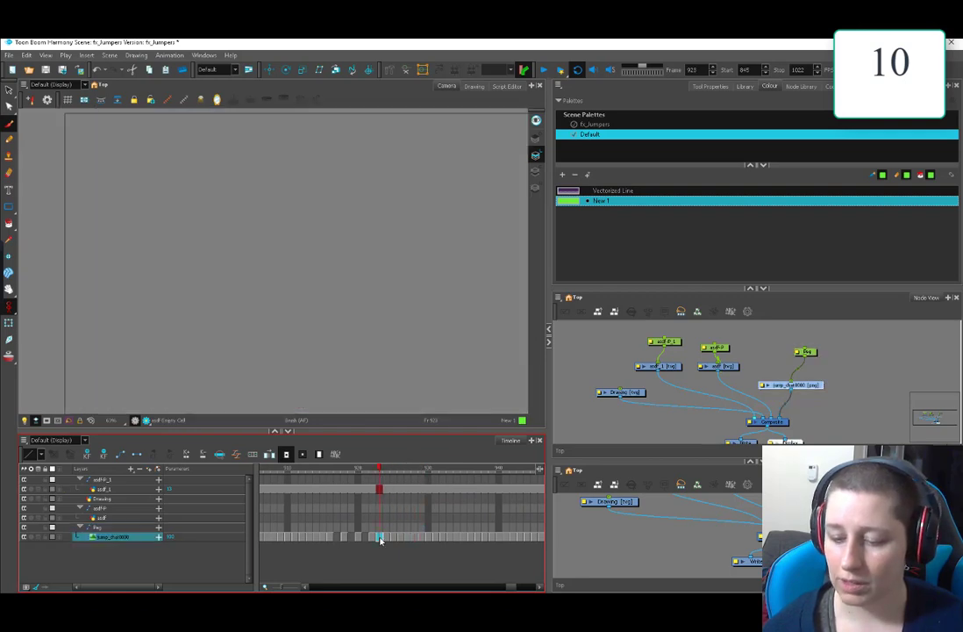
click(406, 537)
- Clear the footage exposures at frames 941, 939 and 937 near the lowest part of the crouch
drag(409, 471, 473, 509)
click(472, 539)
key(Delete)
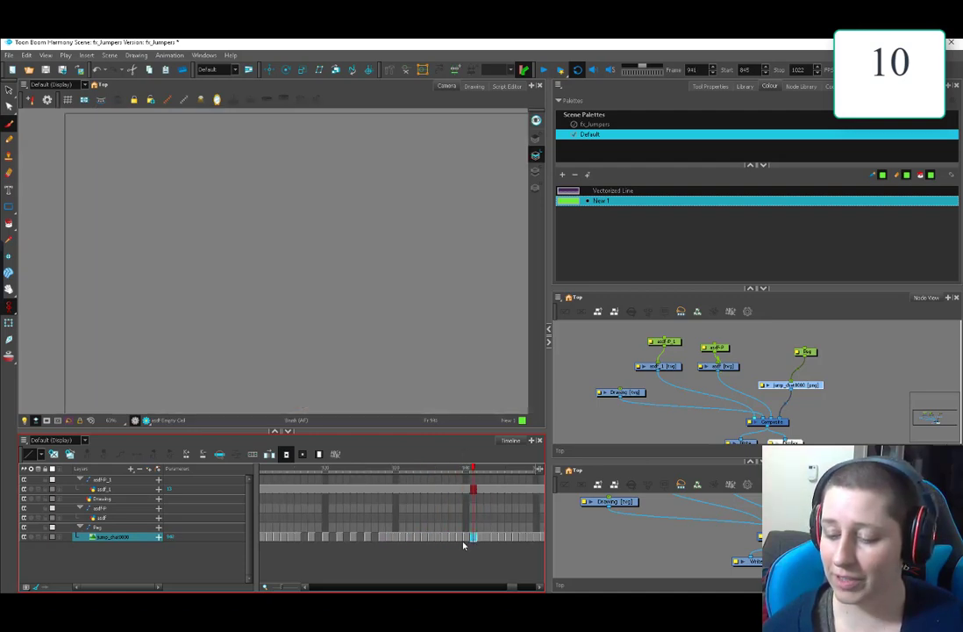
click(462, 540)
key(Delete)
click(451, 540)
key(Delete)
click(446, 539)
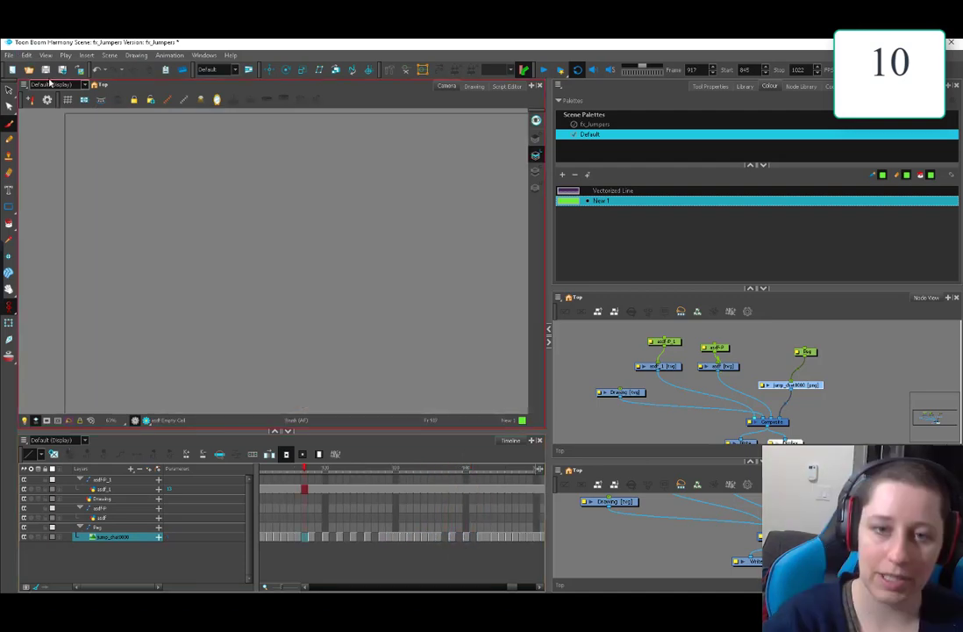
- Assign Ctrl+= as the shortcut for Clear Exposure and Pull in the Exposure Sheet preferences
click(26, 55)
click(129, 290)
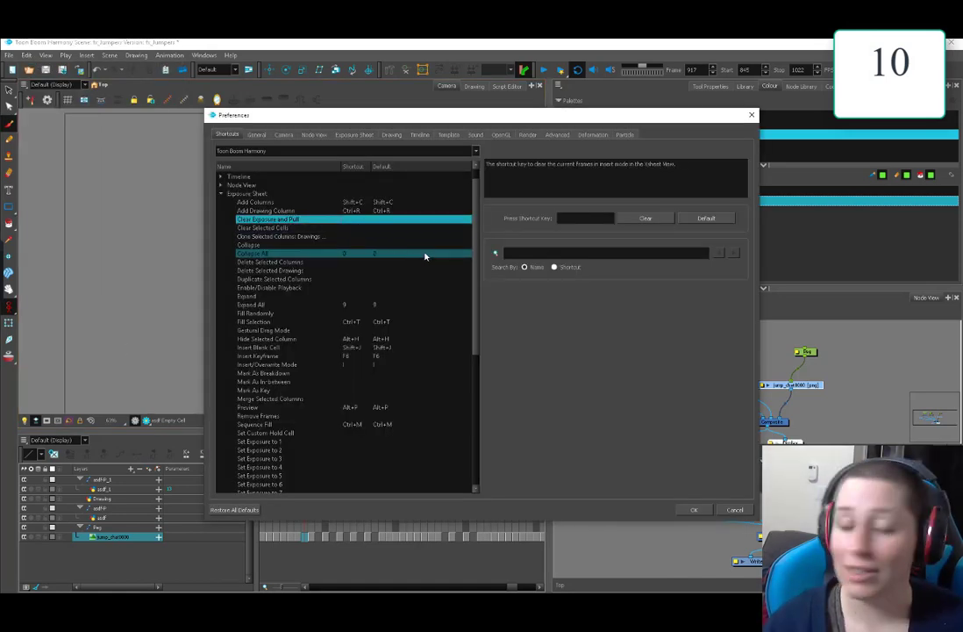
click(582, 217)
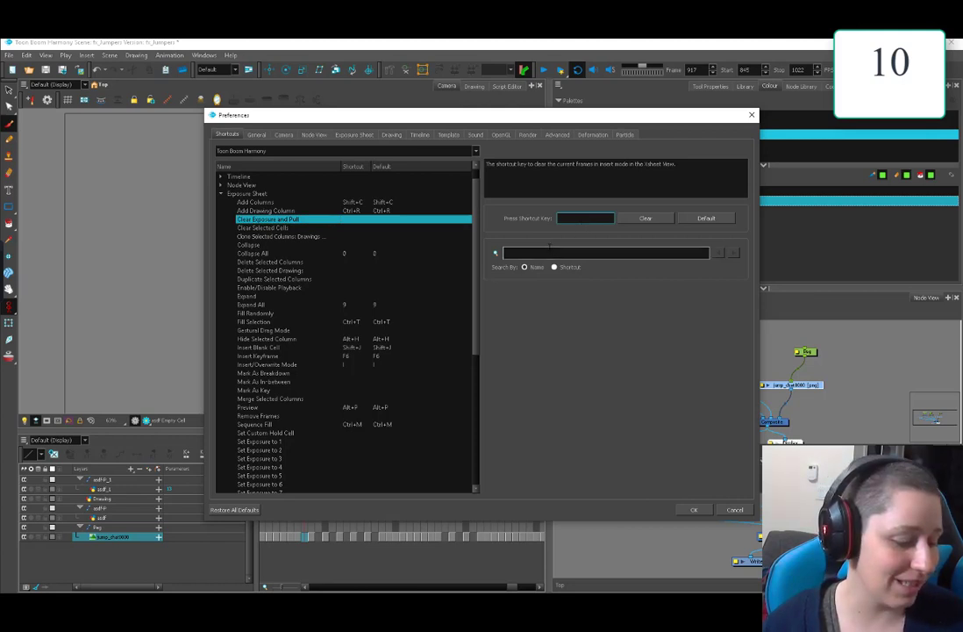
key(ctrl+minus)
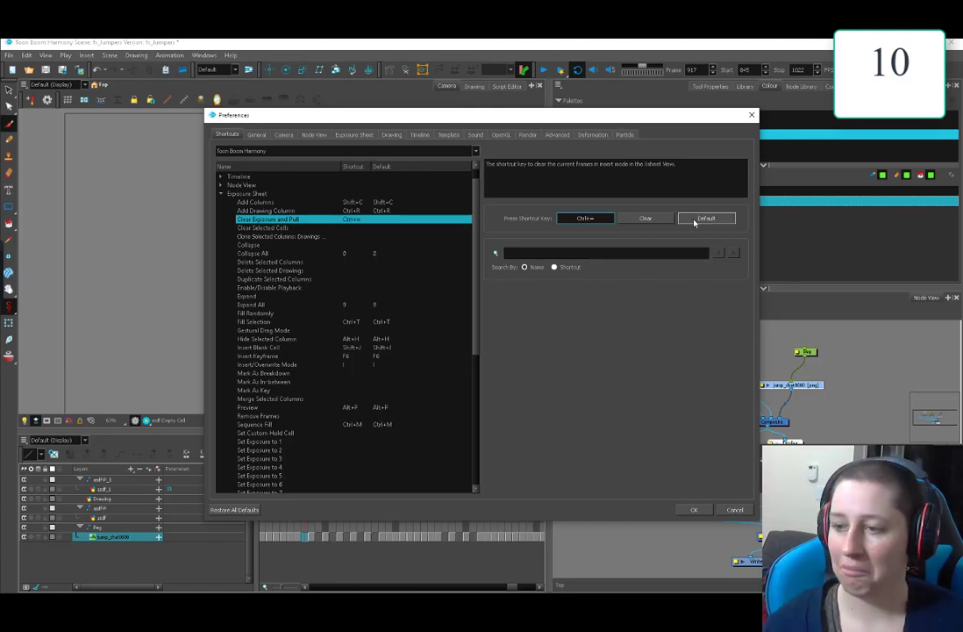
click(693, 509)
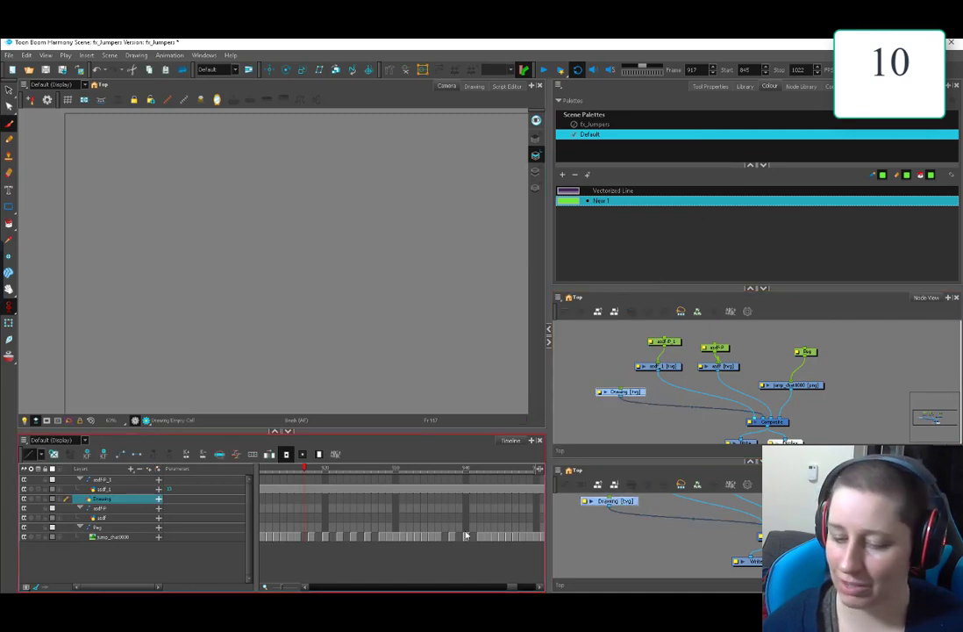
- Close the empty cells in the footage layer with Clear Exposure and Pull so its frames are continuous
click(322, 536)
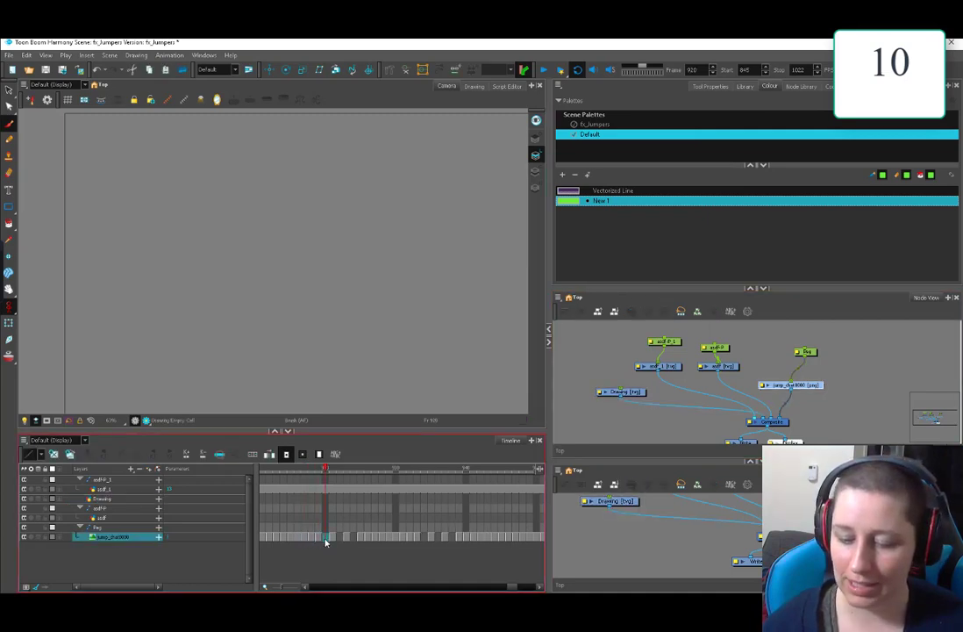
click(409, 536)
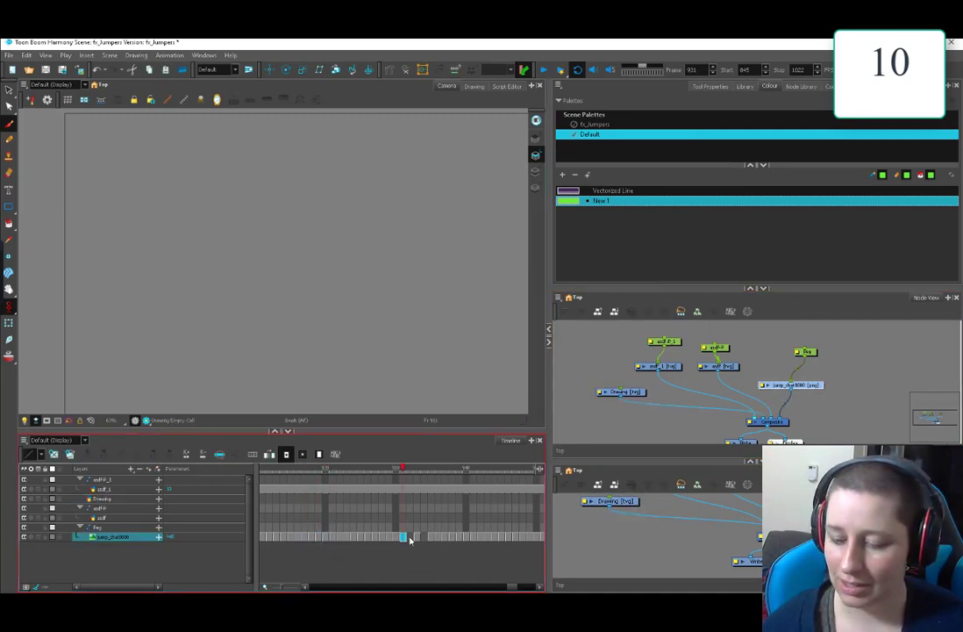
click(419, 537)
drag(378, 472, 435, 486)
click(430, 537)
click(435, 538)
- Sketch an angular crouching figure with a head beside the character at frame 943, and delete the sketch
click(455, 472)
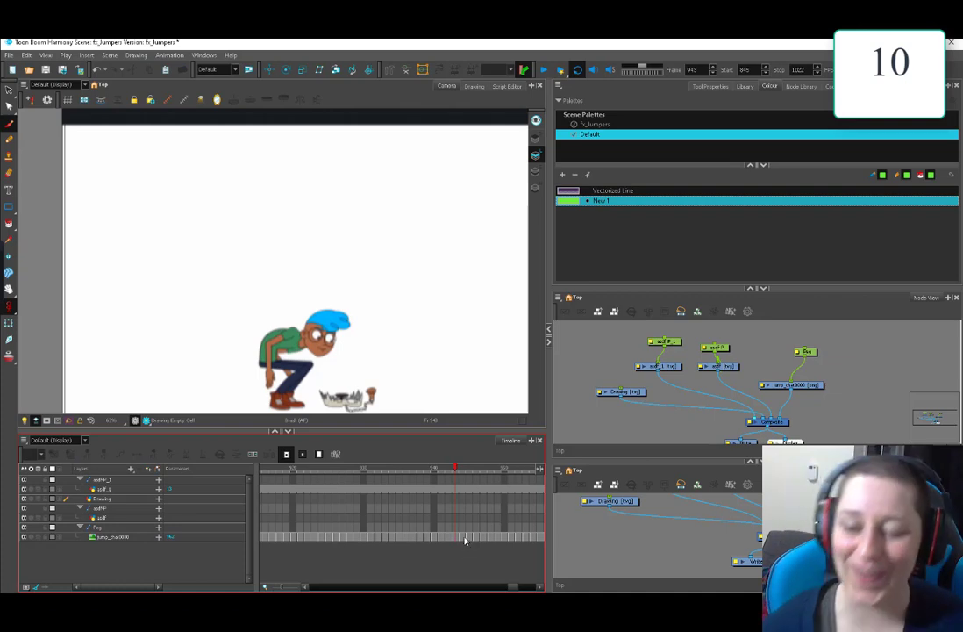
click(456, 488)
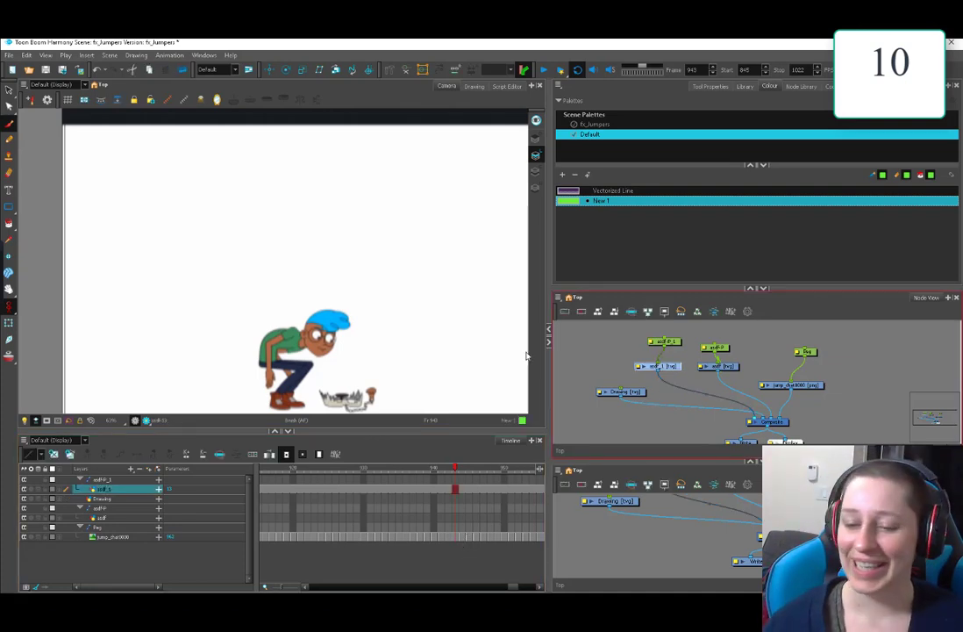
drag(415, 403, 463, 365)
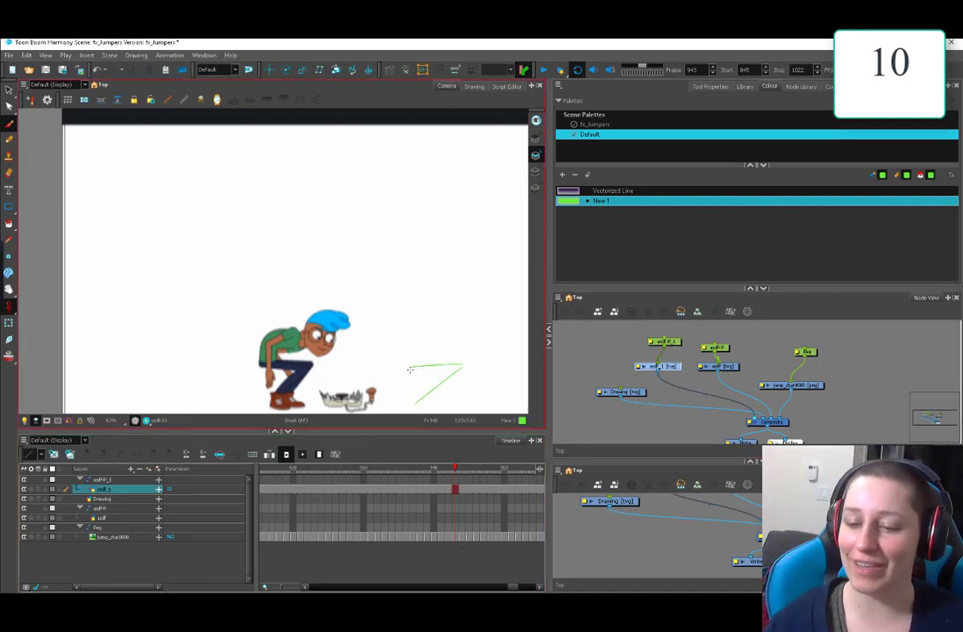
mouse_move(411, 342)
mouse_down()
mouse_move(461, 332)
mouse_move(468, 360)
mouse_move(412, 401)
mouse_up()
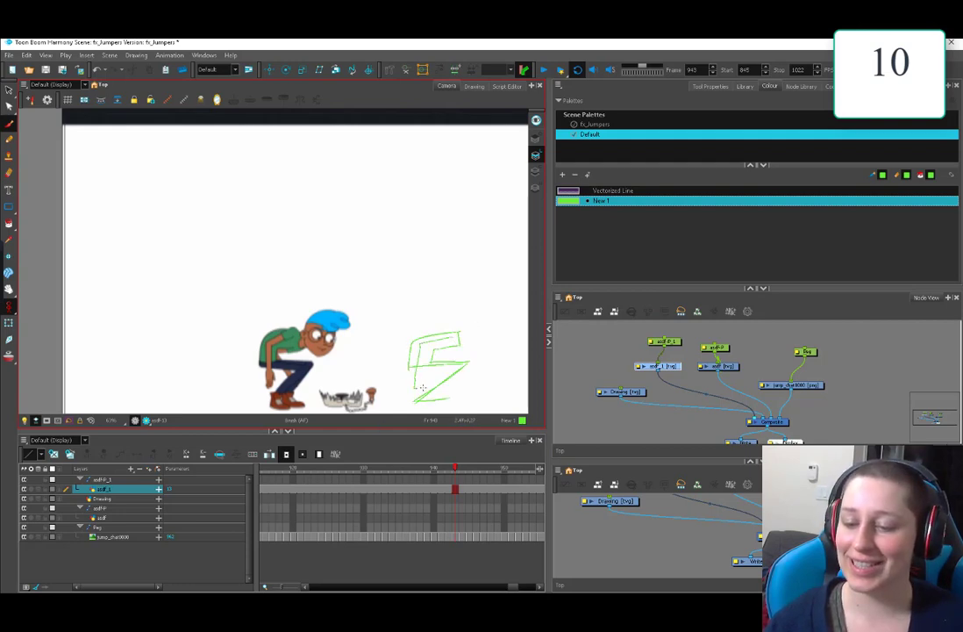
drag(467, 317, 473, 309)
middle_drag(495, 377, 473, 342)
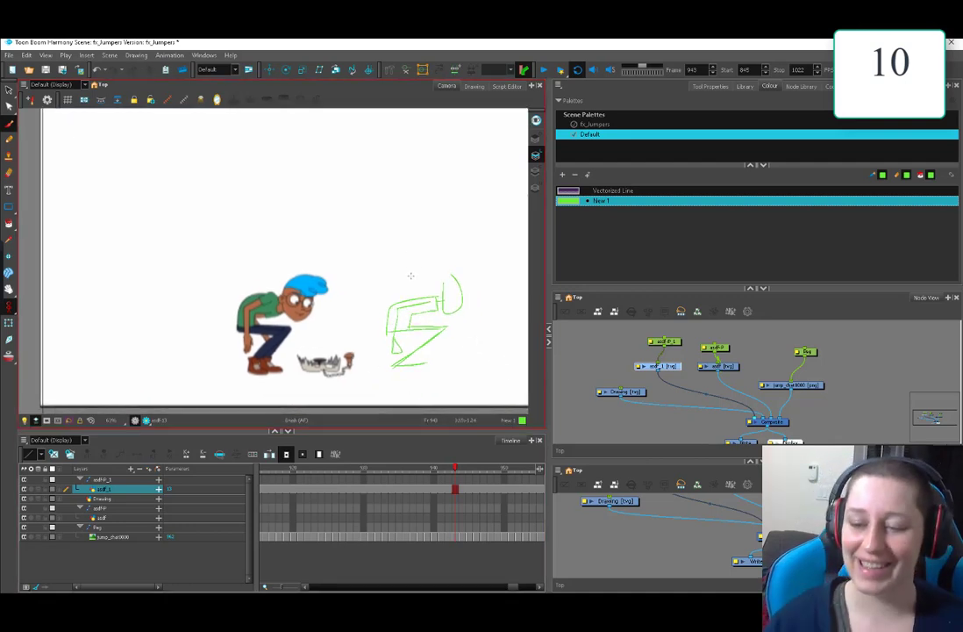
mouse_move(454, 252)
mouse_down()
mouse_move(389, 354)
mouse_move(527, 353)
mouse_up()
key(Delete)
- Compare the poses at frames 943 and 944, and take out the footage frame at 945
click(464, 471)
mouse_move(463, 472)
mouse_down()
mouse_move(473, 478)
mouse_move(440, 483)
mouse_move(476, 489)
mouse_move(463, 491)
mouse_up()
drag(511, 587, 511, 589)
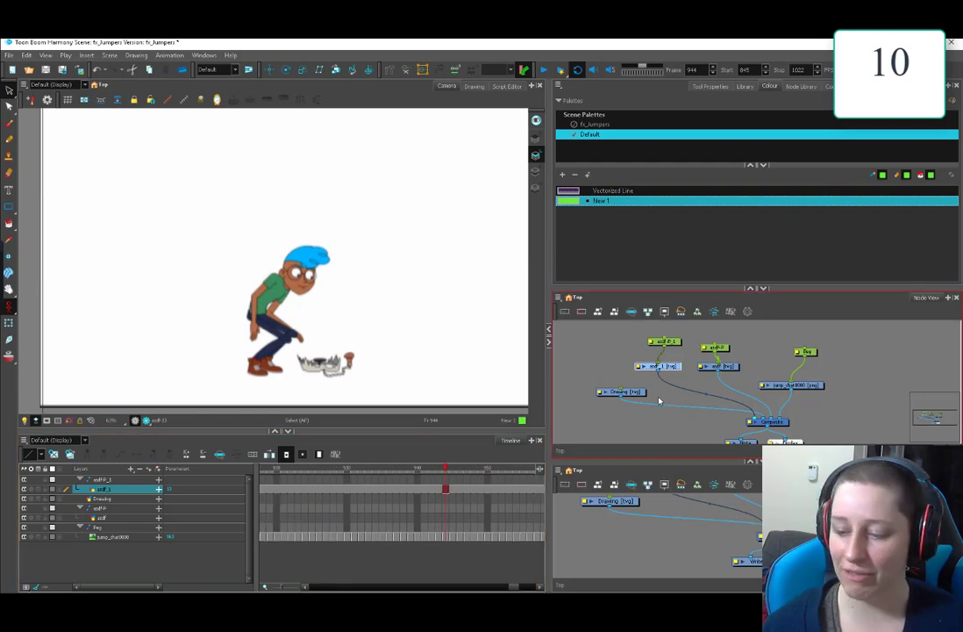
click(439, 536)
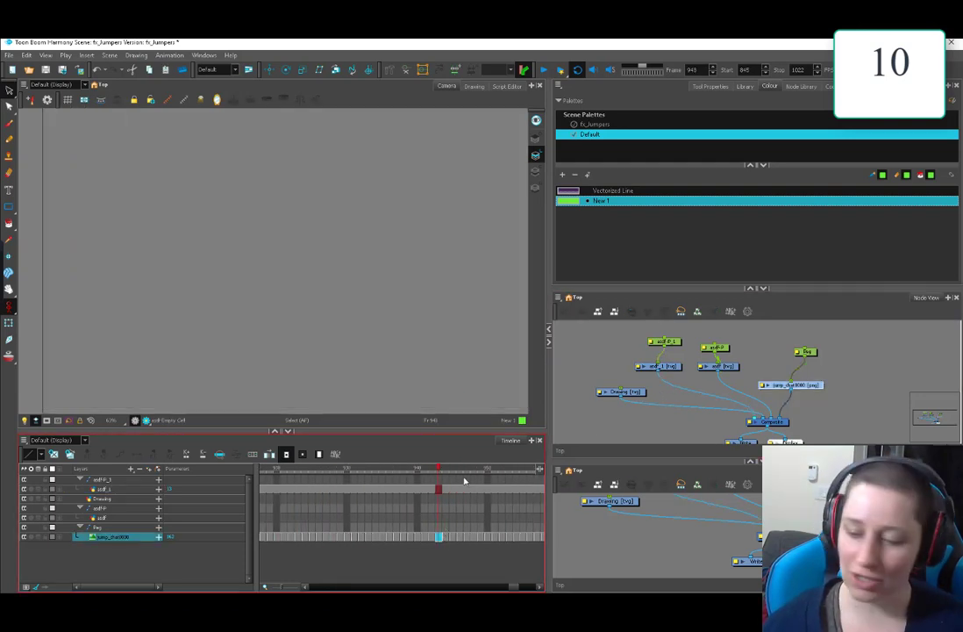
click(440, 526)
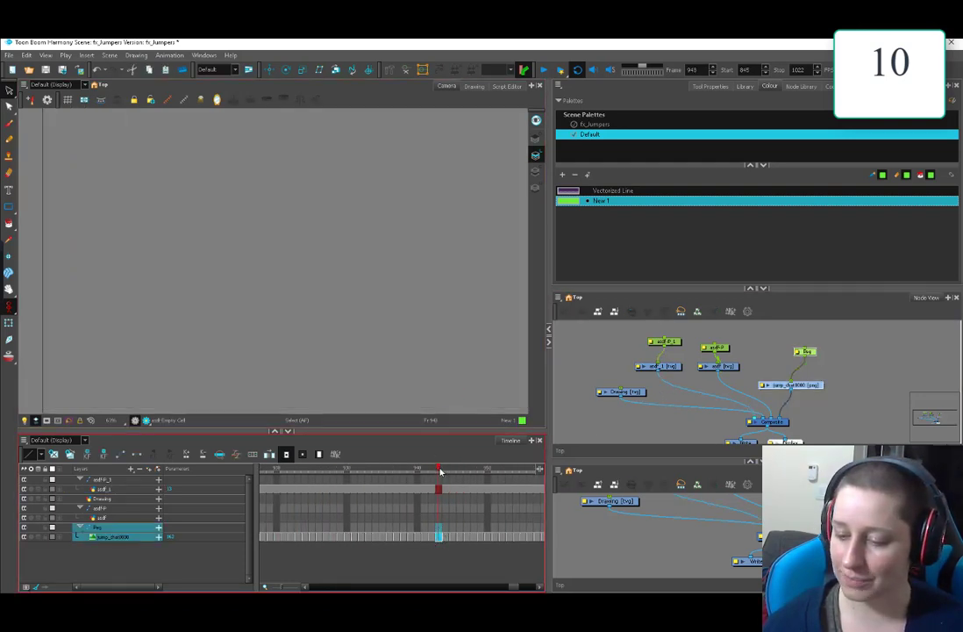
click(445, 472)
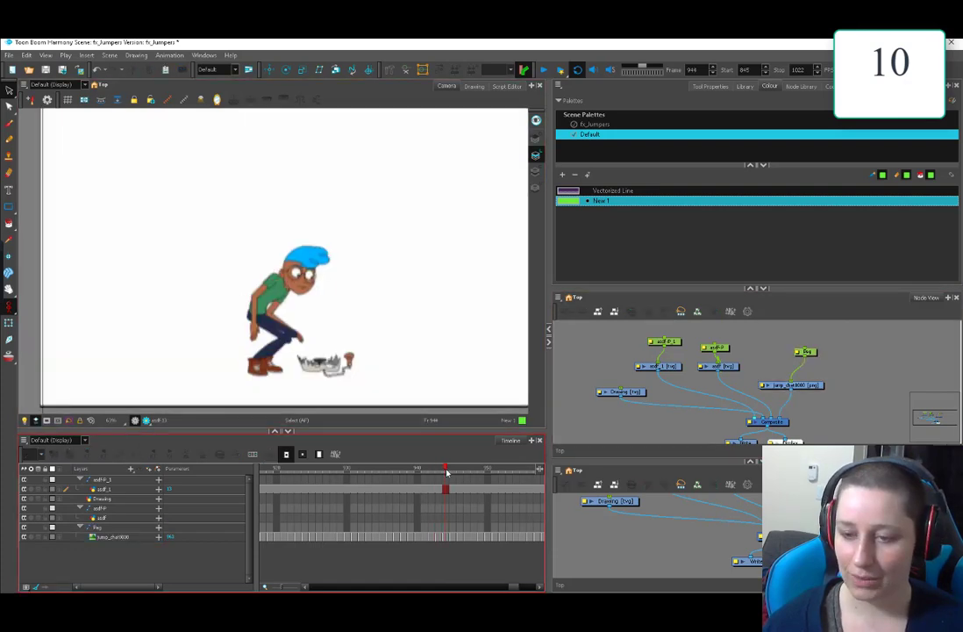
click(451, 472)
click(453, 537)
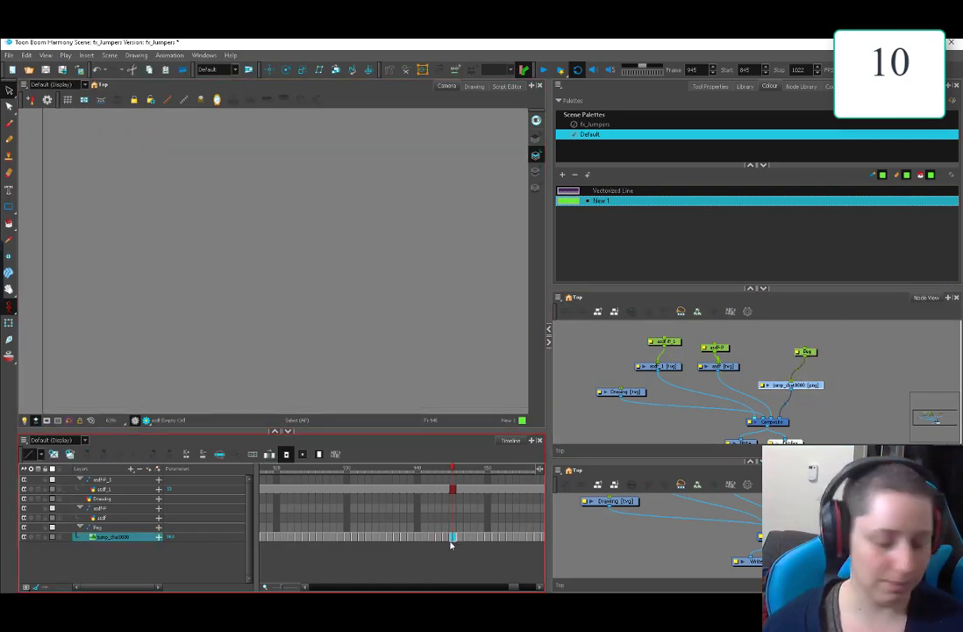
click(471, 472)
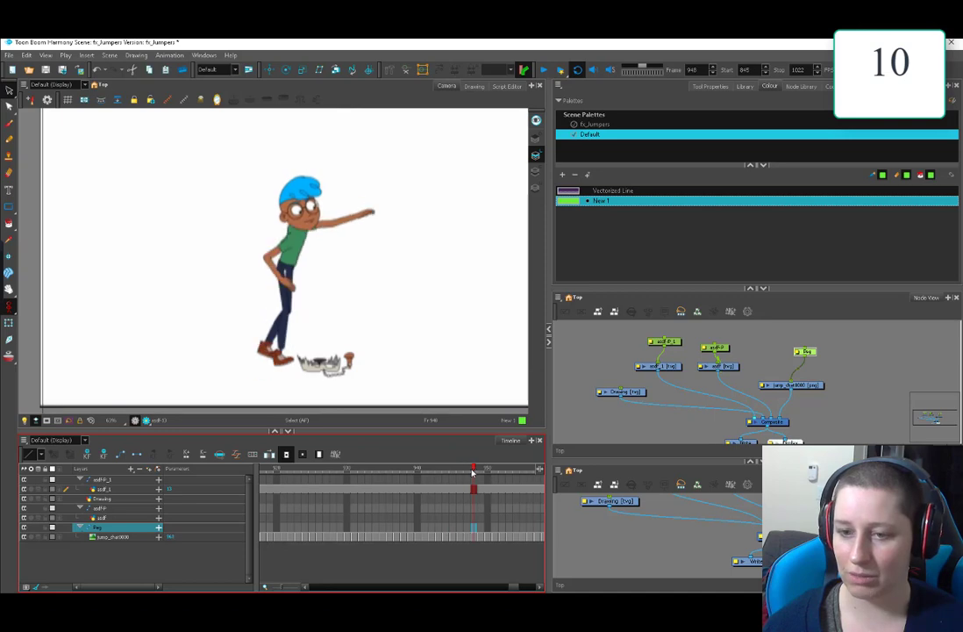
- Take out the footage frame at 947 and check the rising motion around frames 946 to 948
click(466, 472)
click(468, 537)
click(467, 518)
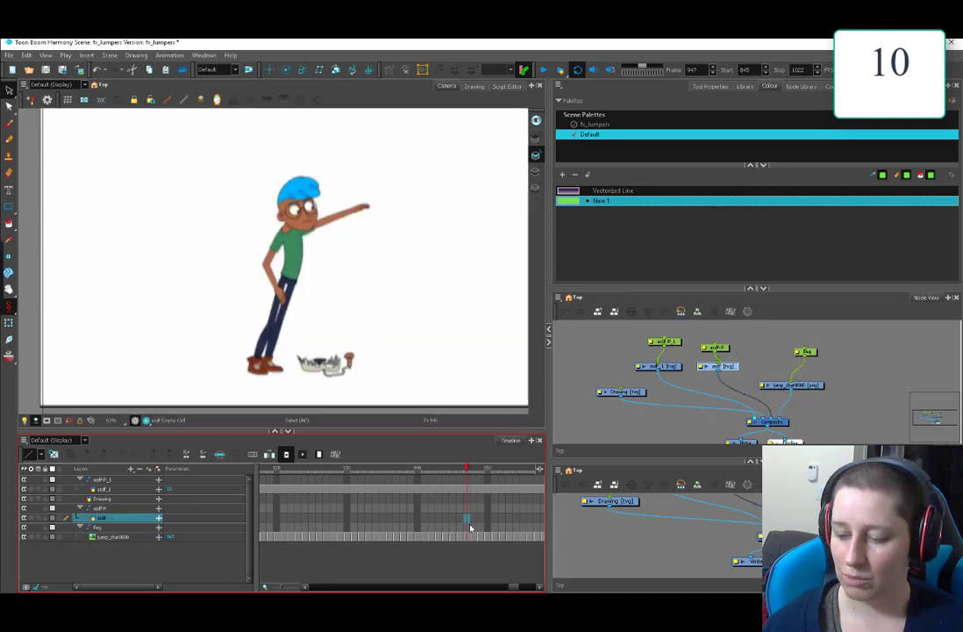
click(474, 472)
drag(477, 473, 457, 486)
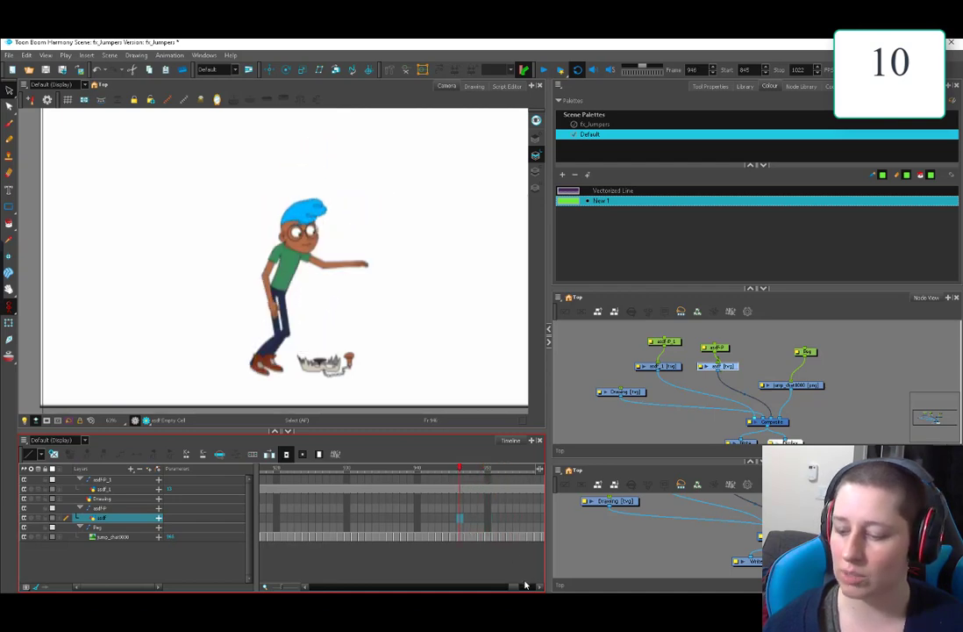
- Scrub the take-off once more and remove the footage frames at 947 and 949, leaving no gaps
drag(514, 588, 516, 589)
drag(395, 473, 412, 471)
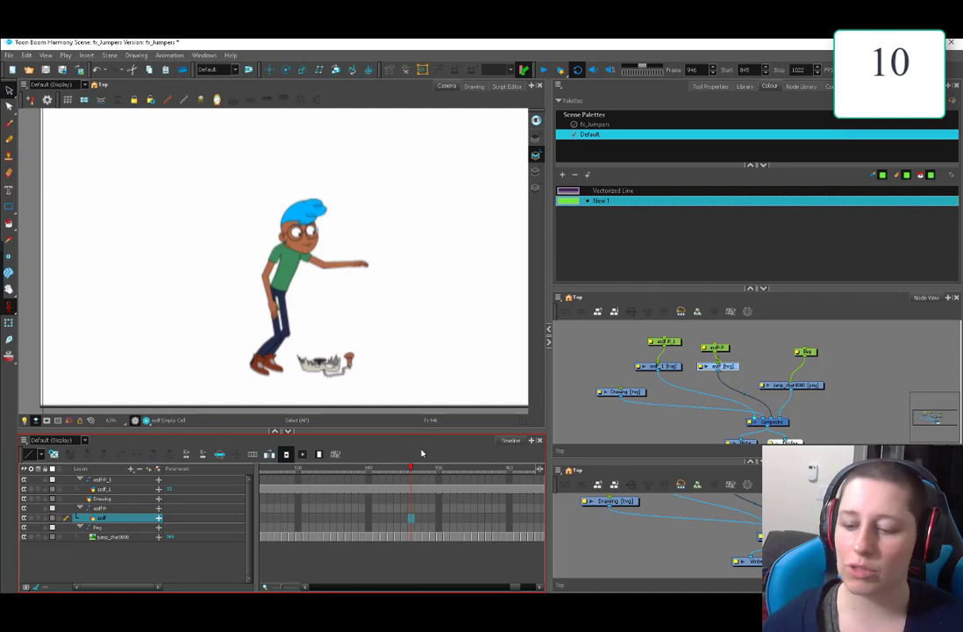
drag(384, 473, 419, 469)
click(419, 537)
key(Delete)
click(421, 510)
click(433, 536)
click(435, 509)
- Scrub the jump past frame 946 and remove the footage frames at about 951 and at 959
drag(435, 471, 444, 473)
click(447, 536)
drag(516, 587, 519, 587)
drag(378, 471, 416, 484)
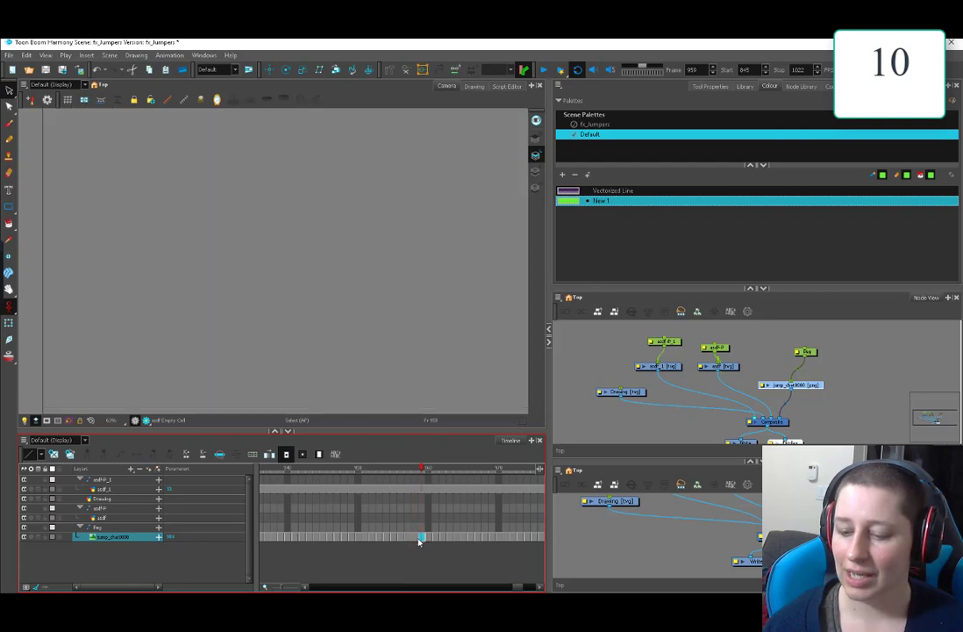
click(420, 521)
- Take out the footage frames at 960, 961 and 963, leaving no gaps in the landing
drag(424, 472, 449, 471)
click(430, 536)
click(430, 537)
click(430, 520)
click(436, 537)
click(443, 472)
click(450, 537)
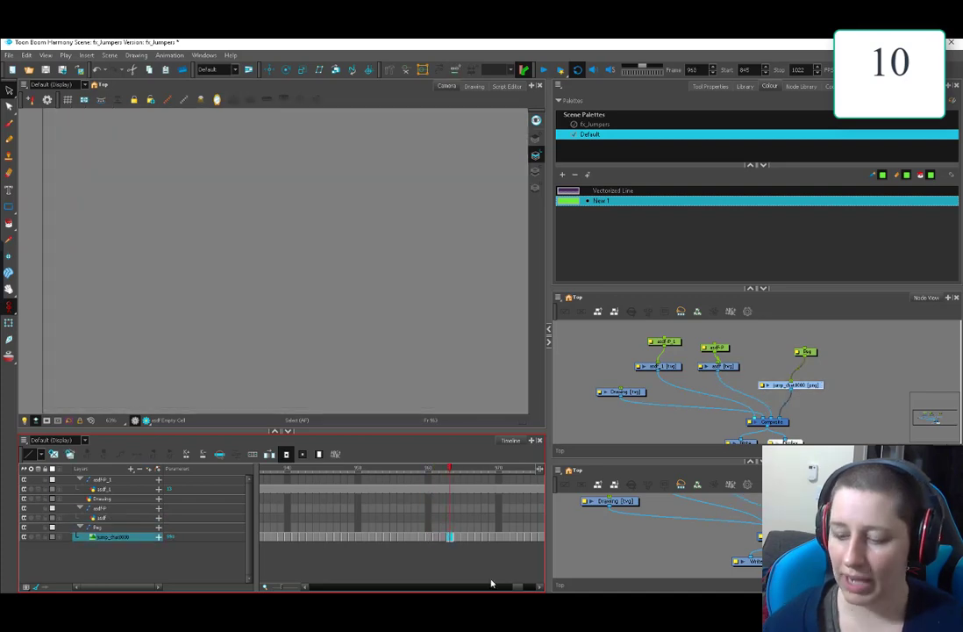
drag(517, 587, 521, 587)
click(354, 518)
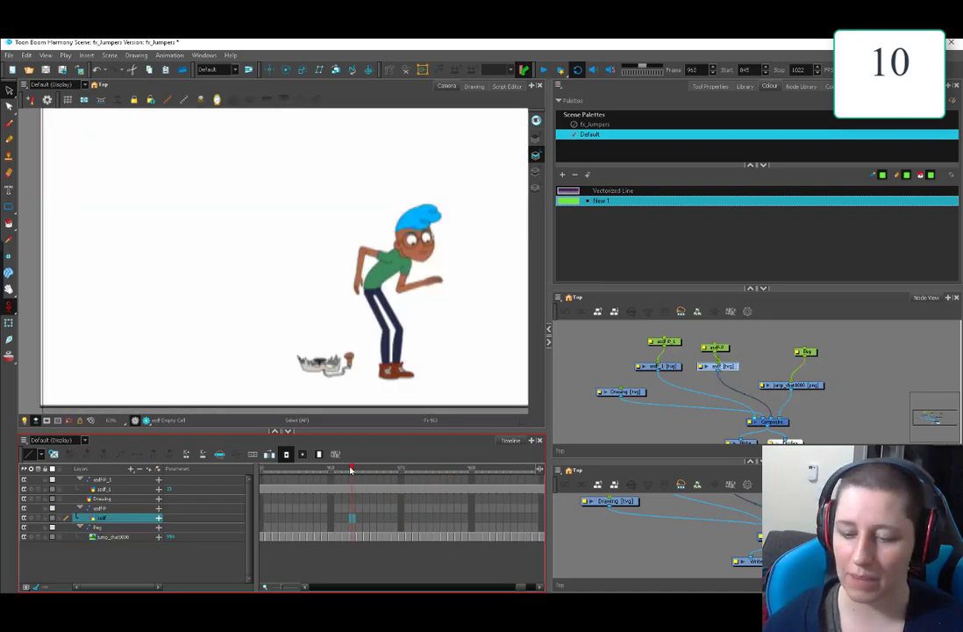
- Scrub the landing crouch between frames 962 and 973, and remove the footage frames at 973 and 975
mouse_move(353, 471)
mouse_down()
mouse_move(371, 474)
mouse_move(311, 483)
mouse_move(343, 487)
mouse_up()
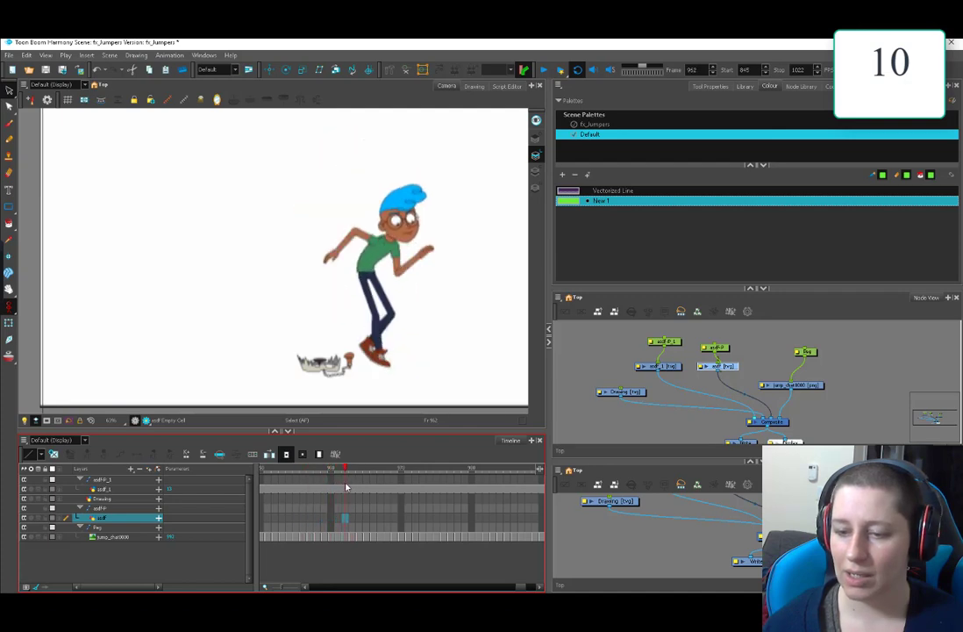
drag(340, 486, 391, 539)
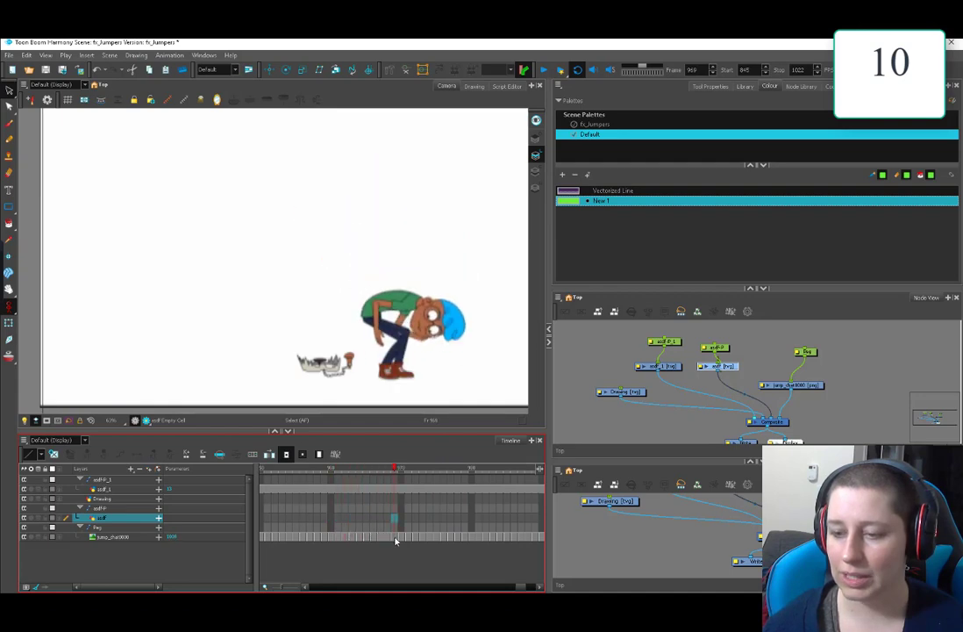
drag(395, 471, 422, 480)
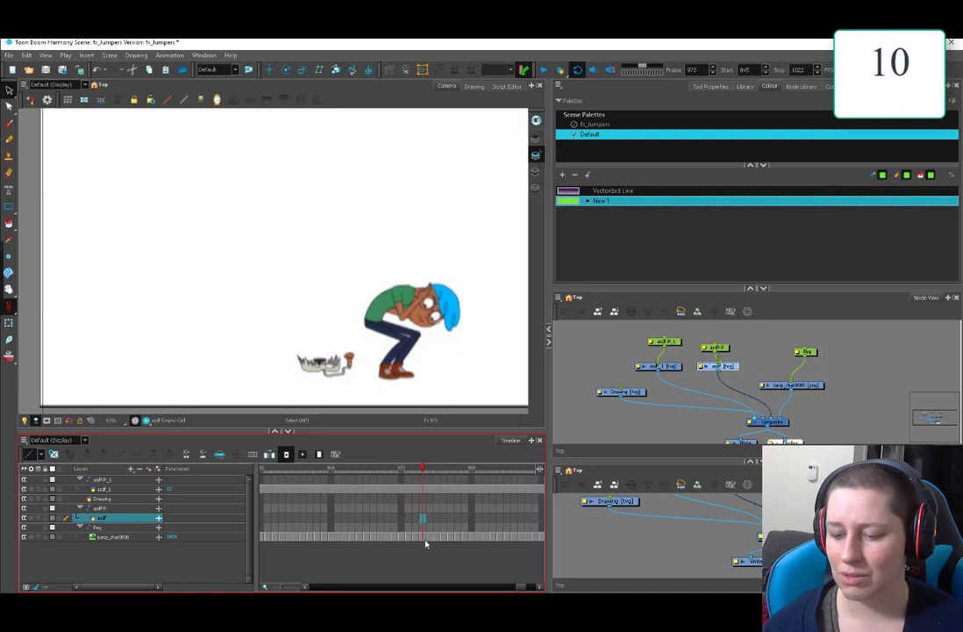
click(424, 537)
click(423, 520)
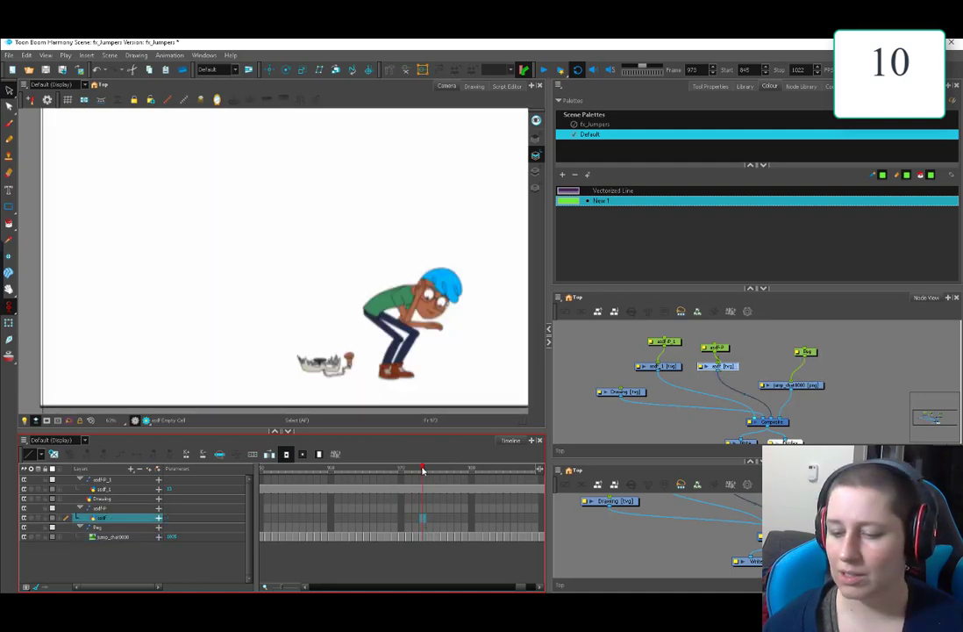
click(436, 537)
click(436, 519)
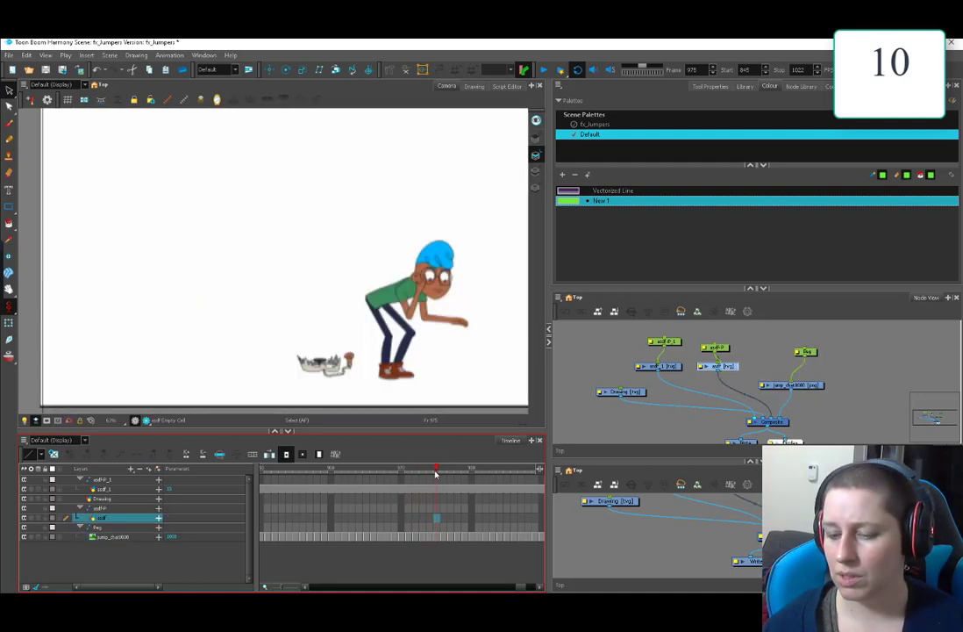
- Remove the footage frames at 979 and 980 from the rise after the landing
drag(437, 469, 465, 470)
click(466, 537)
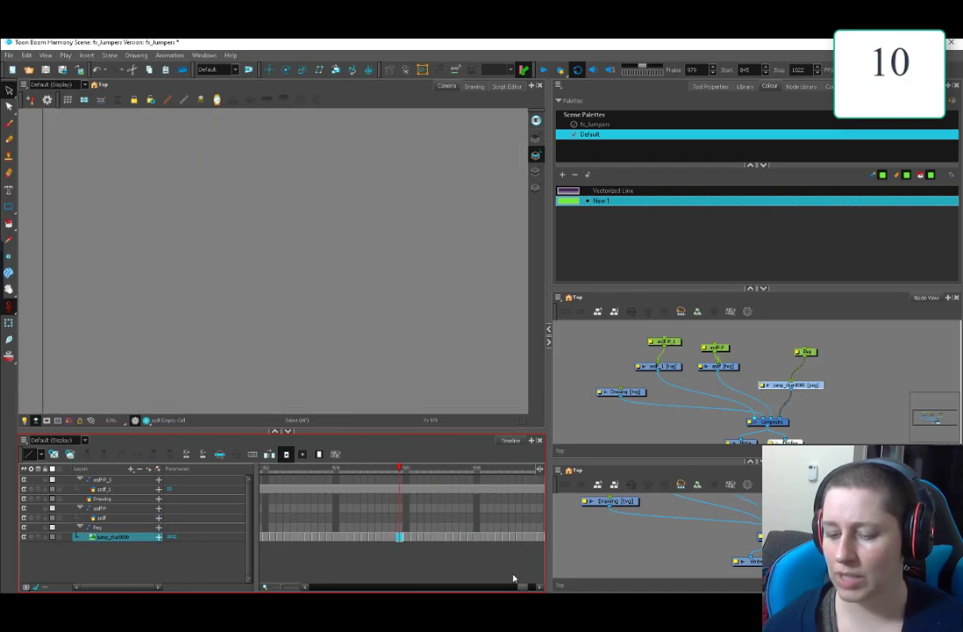
click(399, 508)
click(406, 472)
click(407, 537)
key(minus)
click(411, 509)
- End the playback range at frame 998 and play back the tightened jump over the trap
drag(414, 471, 394, 520)
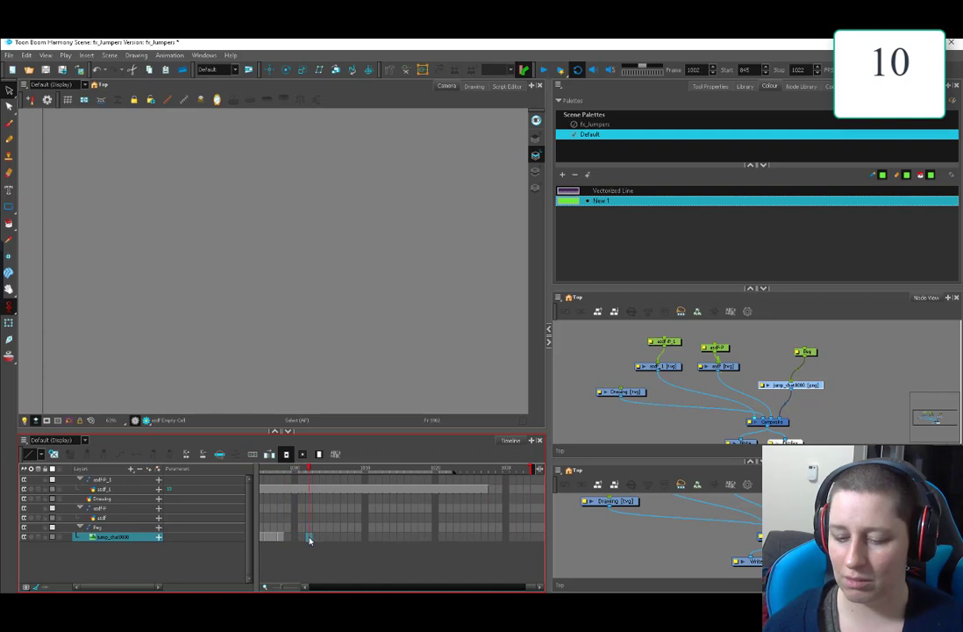
key(ctrl+z)
drag(529, 587, 511, 587)
click(404, 469)
scroll(444, 344, down, 1)
click(546, 70)
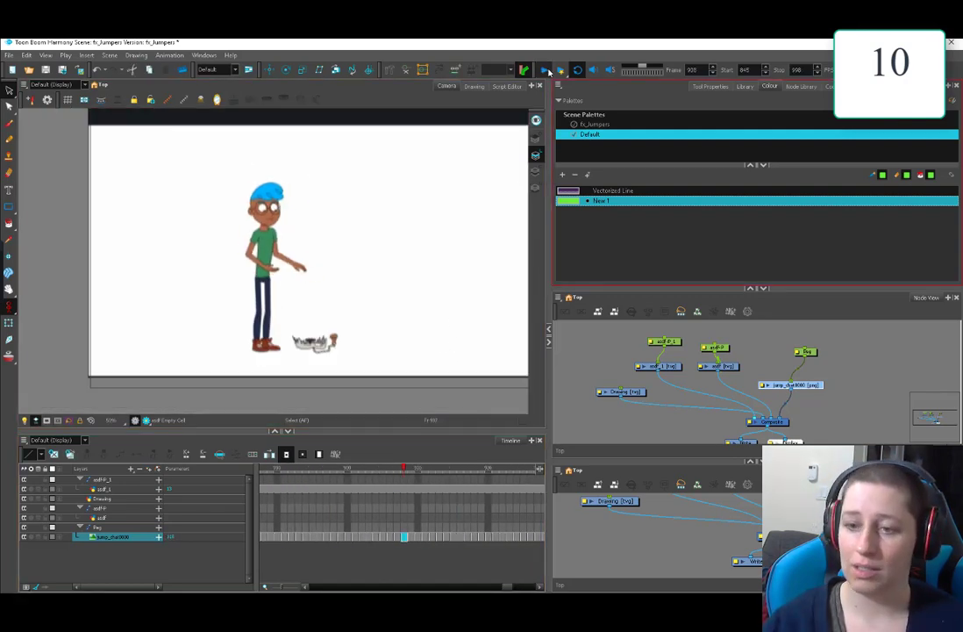
click(546, 70)
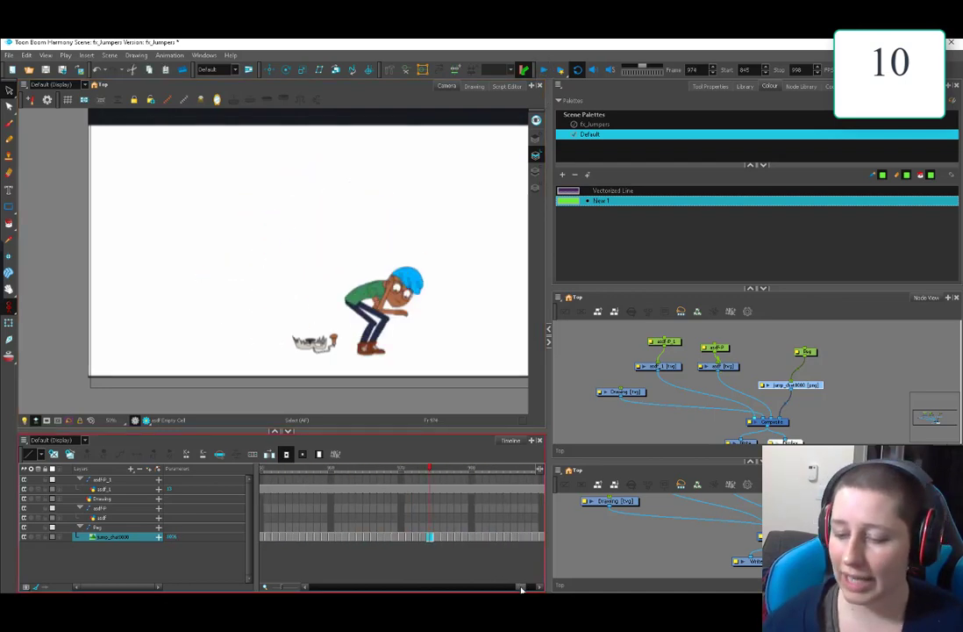
- Scrub the crouch and take-off around frames 942 to 944, and delete the footage frame at 948
drag(520, 589, 517, 589)
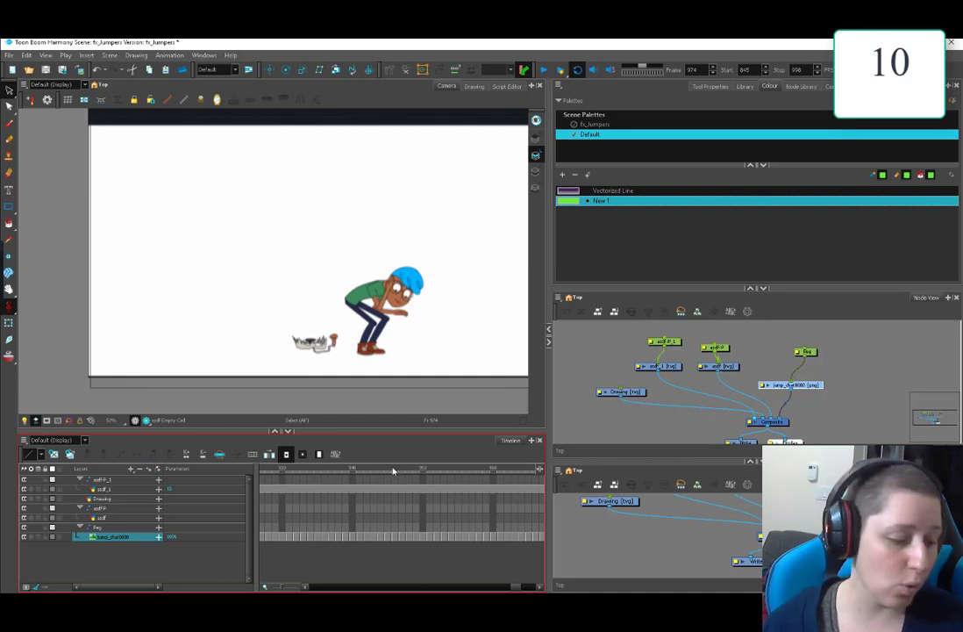
click(367, 478)
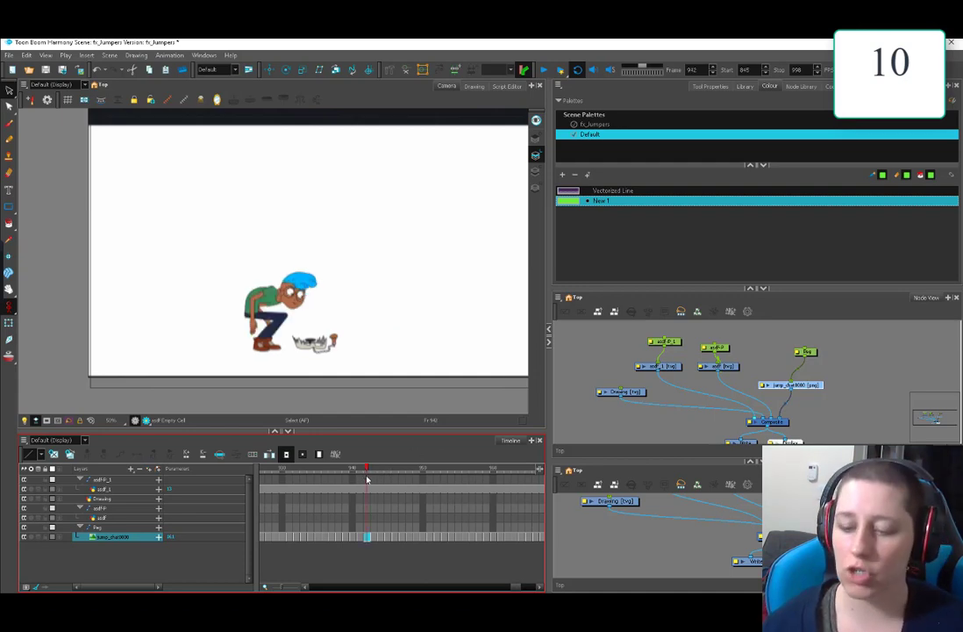
drag(331, 471, 381, 474)
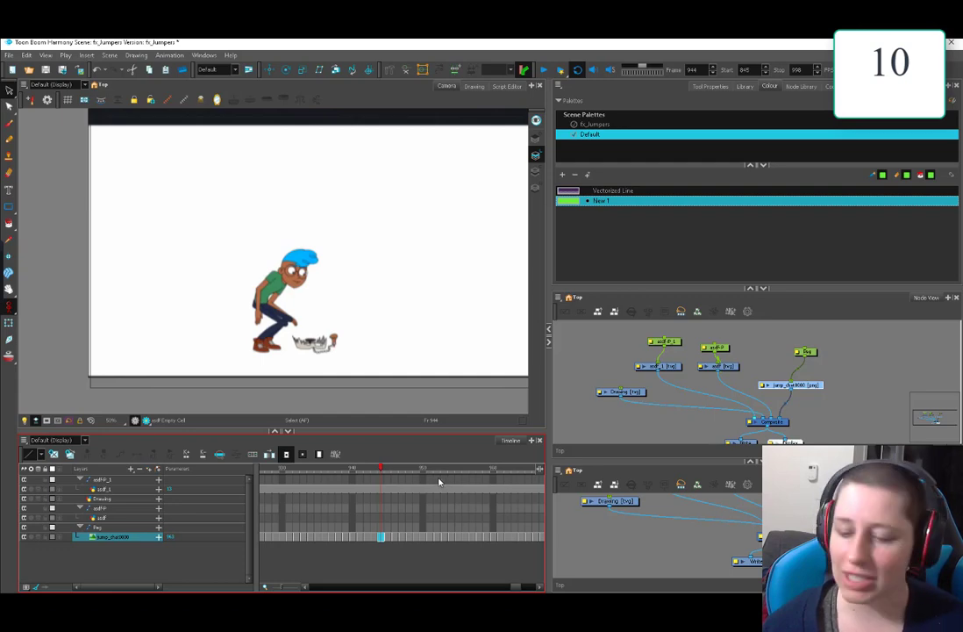
drag(383, 473, 407, 475)
key(Delete)
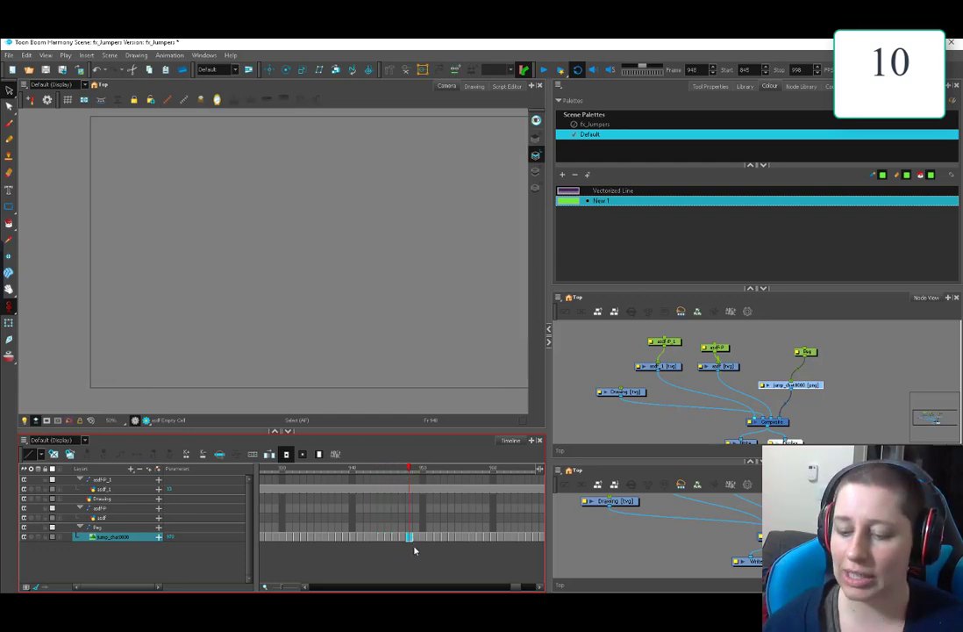
click(410, 527)
- Remove more footage frames around 944 to 946 and scrub the shortened take-off
drag(413, 472, 389, 473)
click(395, 536)
click(385, 536)
click(377, 527)
drag(388, 473, 402, 474)
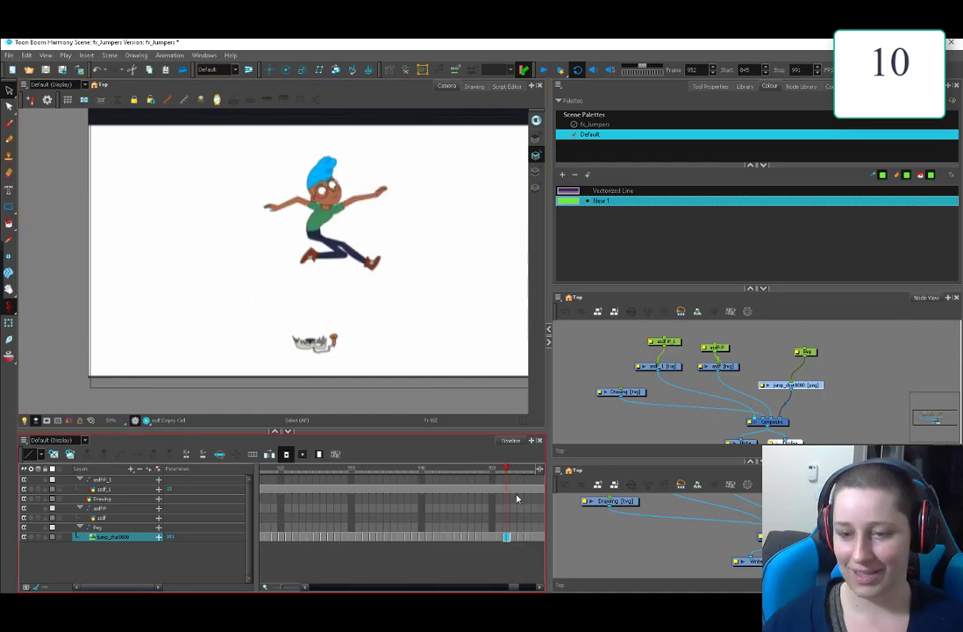
- Scrub back through the anticipation and remove the footage frames from 929 to 934
drag(515, 497, 427, 512)
click(428, 513)
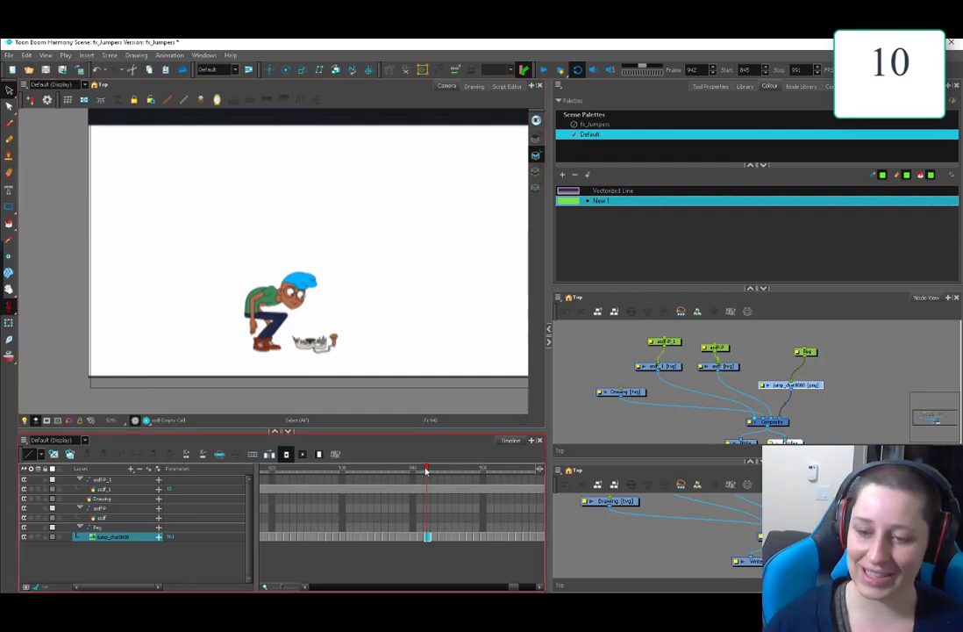
drag(428, 471, 378, 497)
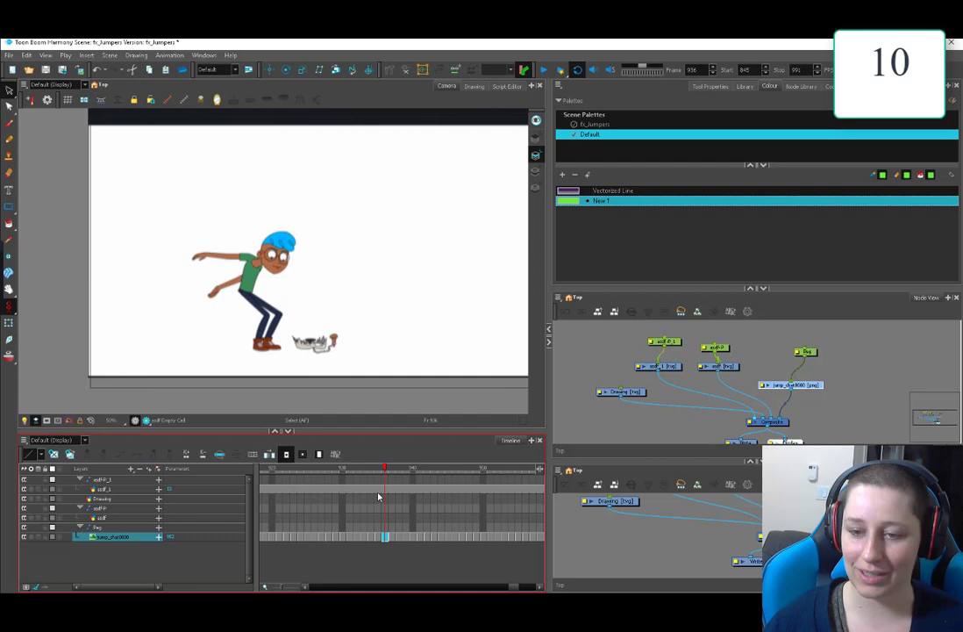
click(338, 537)
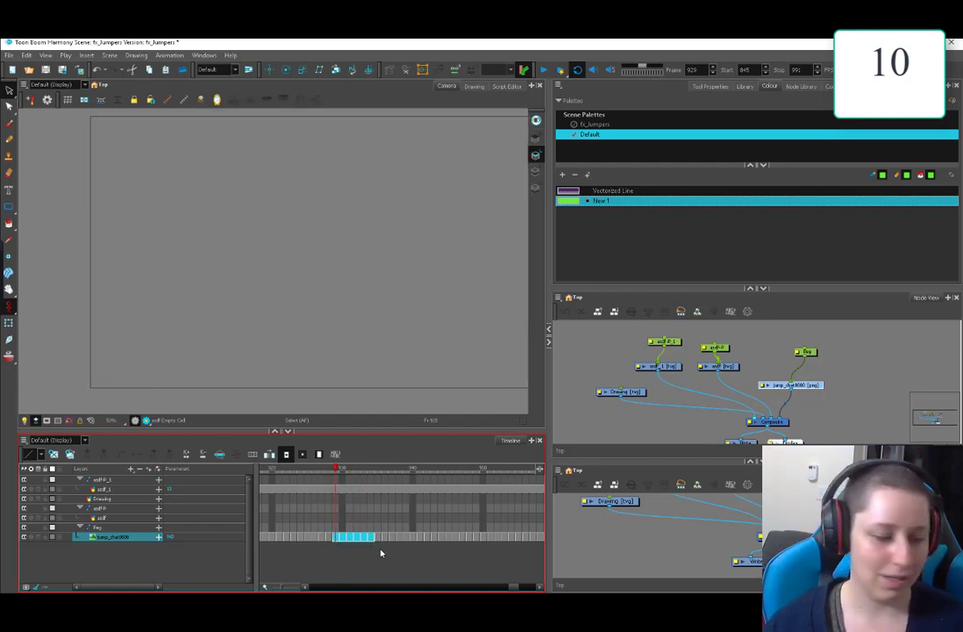
- Shorten the playback range to end at frame 985 and play the retimed jump for comparison
drag(514, 587, 524, 587)
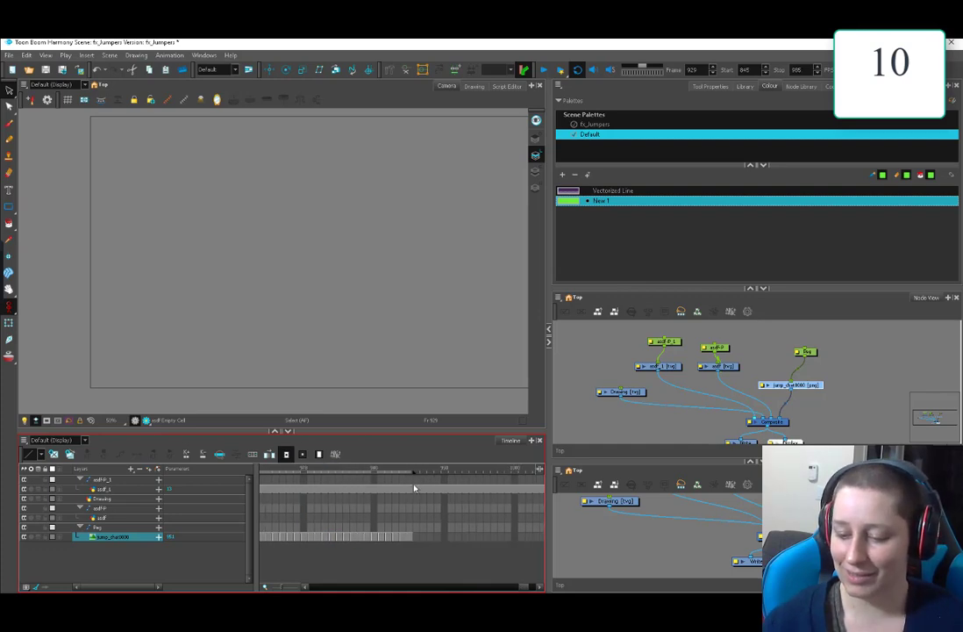
click(412, 483)
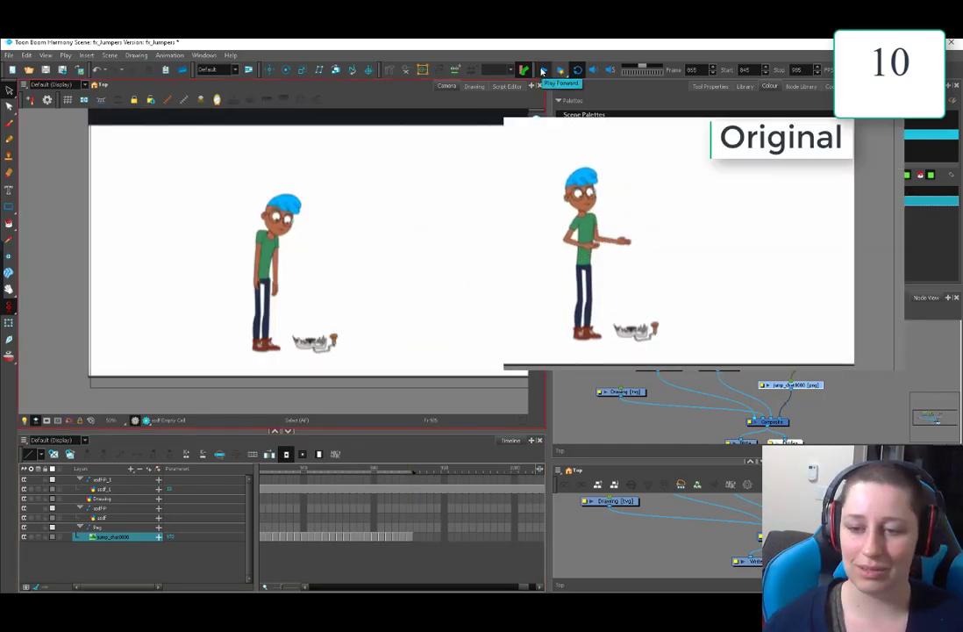
click(542, 70)
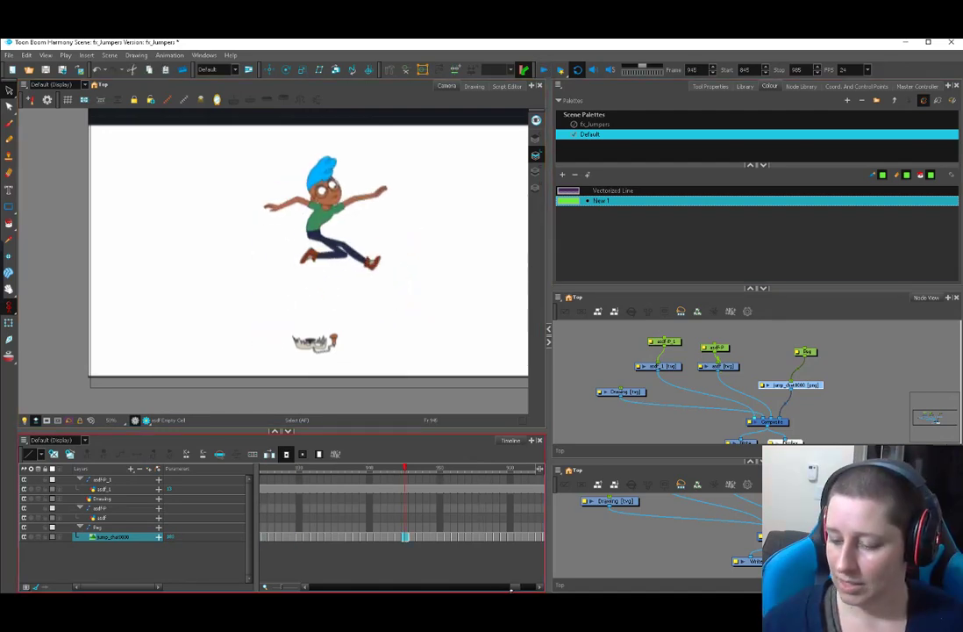
- Revisit the annotated platform jump at frame 167, and go to frame 1 of the scene
drag(511, 589, 484, 589)
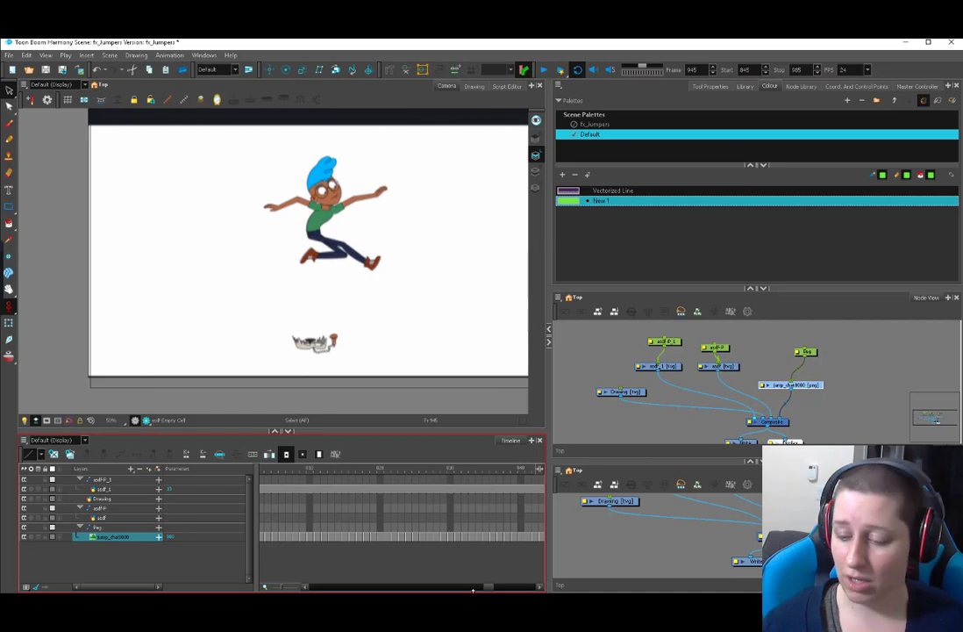
drag(489, 592, 308, 581)
click(287, 468)
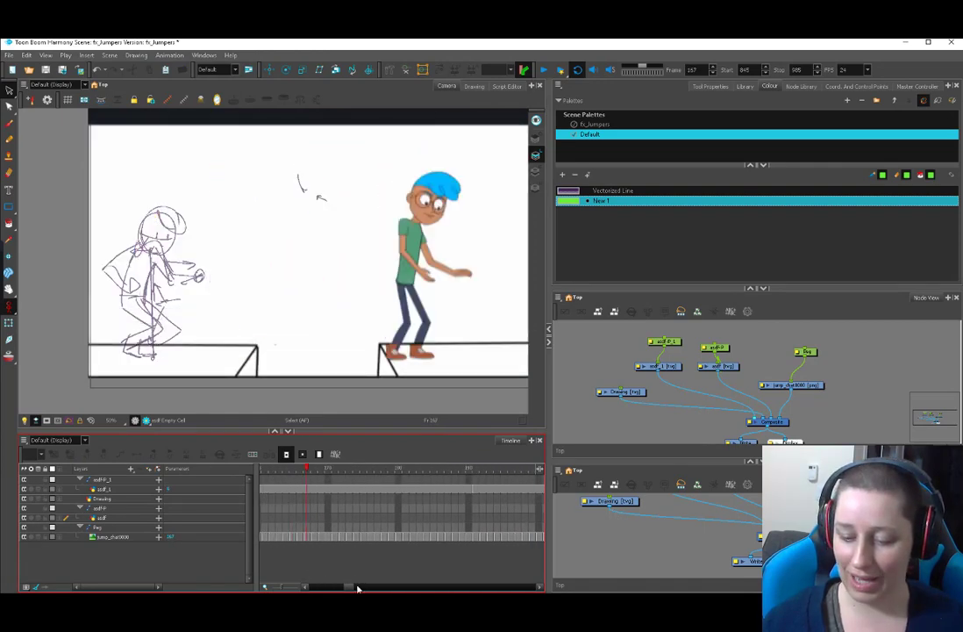
drag(349, 588, 333, 589)
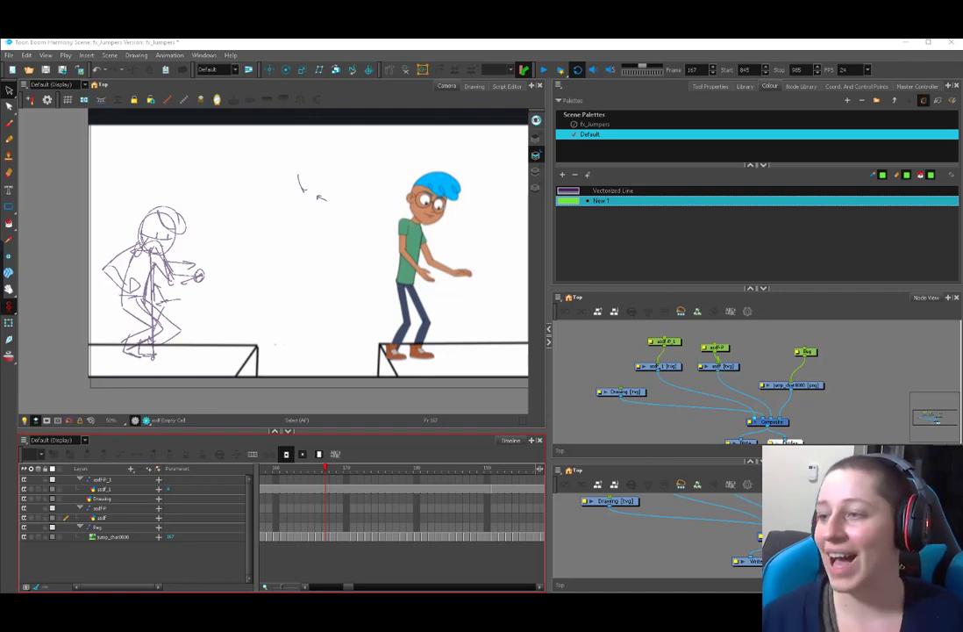
text(1)
key(Return)
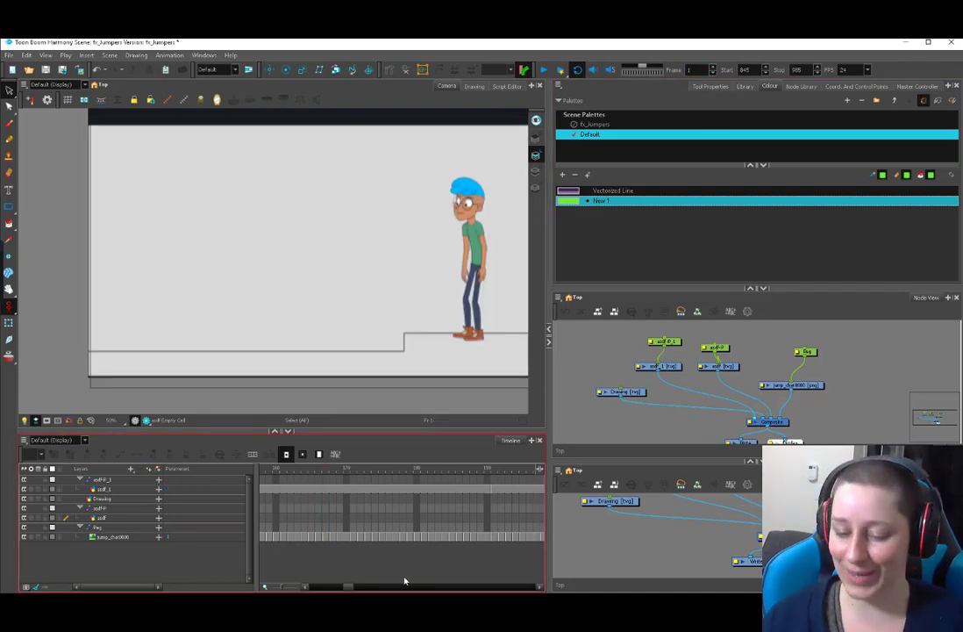
- Extend the end of the playback range to about frame 1008 and play back the shot
drag(345, 587, 522, 589)
drag(380, 474, 611, 478)
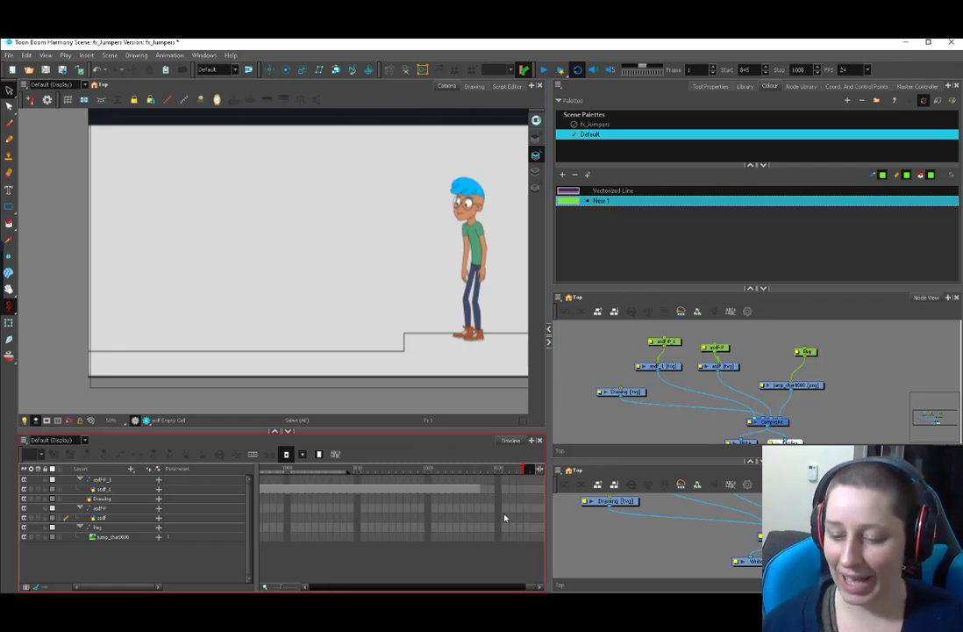
click(541, 70)
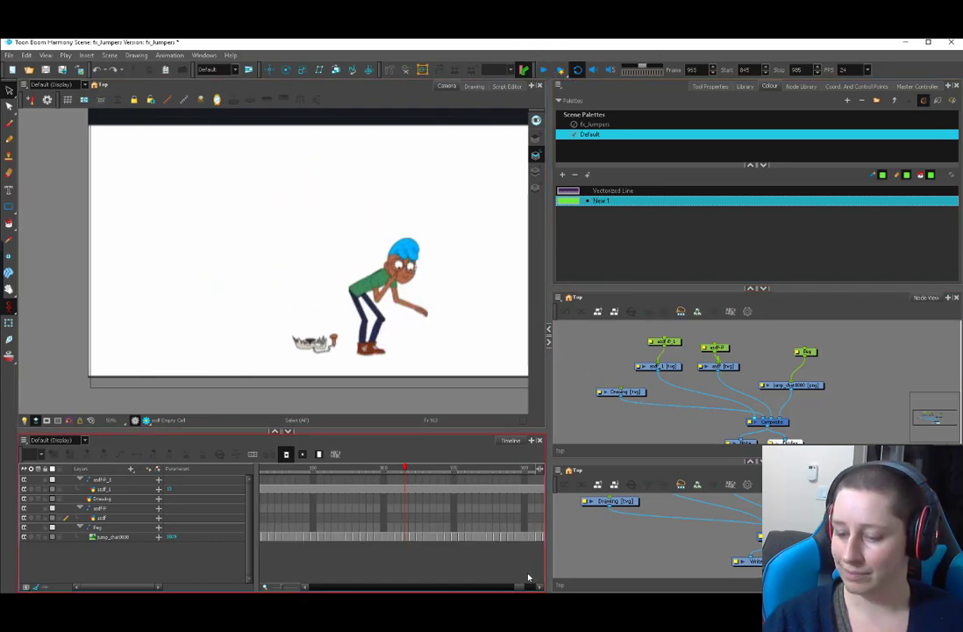
- Set the playback range to start at frame 1 and play the whole annotated sequence
drag(521, 589, 274, 572)
click(716, 129)
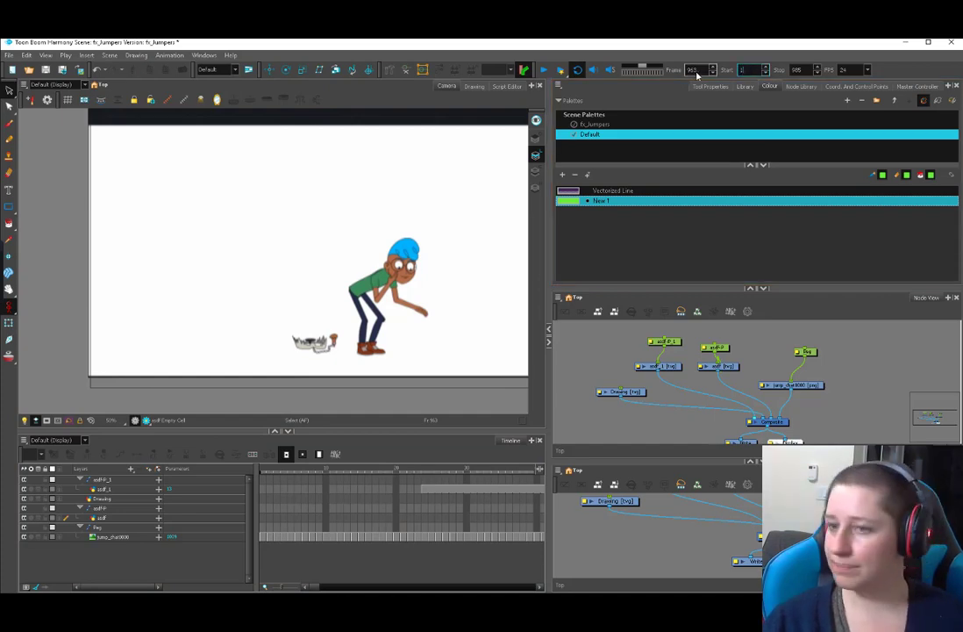
click(542, 72)
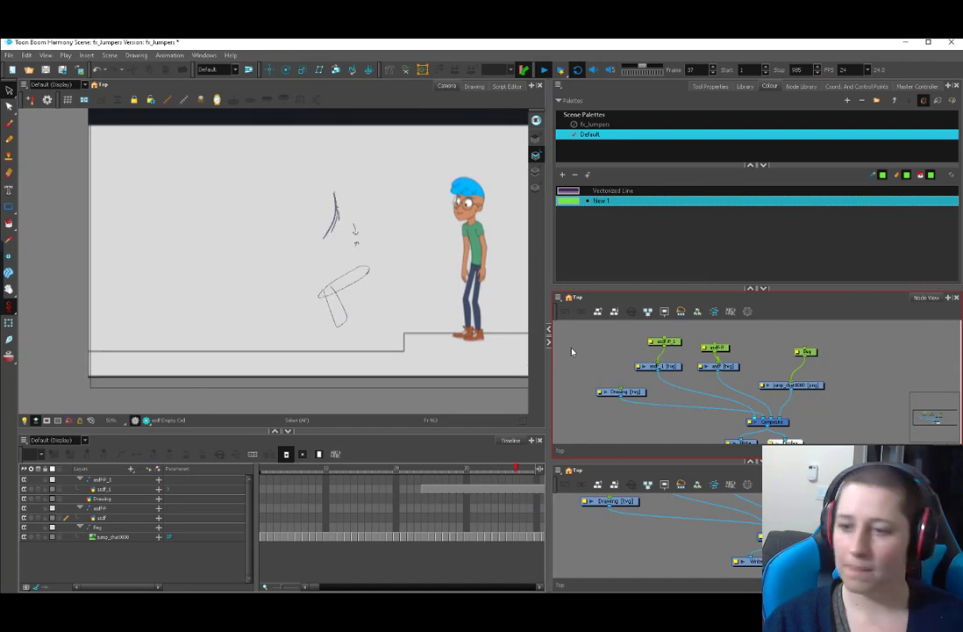